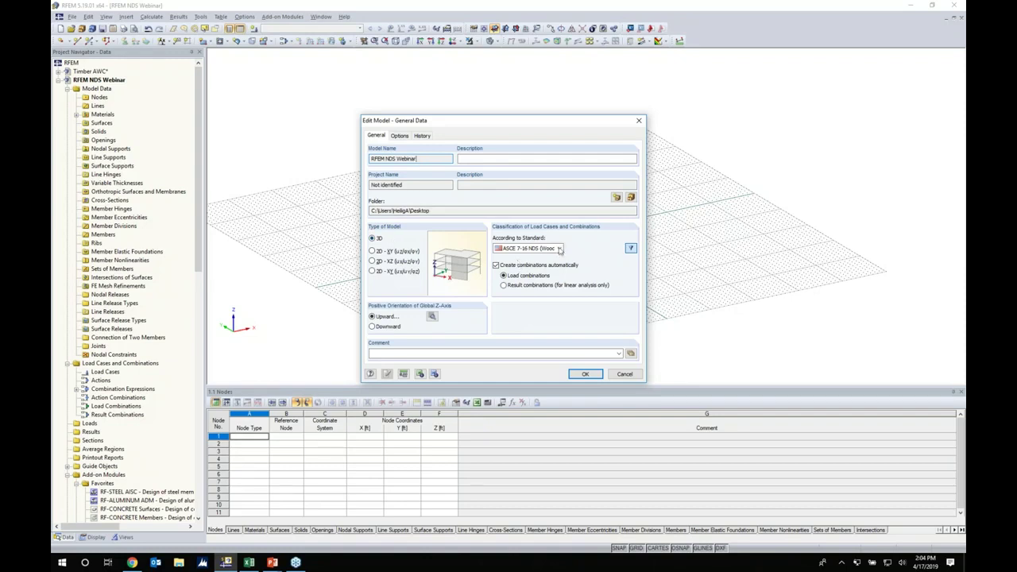
Keep ASCE 7-16 NDS (Wood) as the standard for load cases and combinations and accept the model's general data.
{"action": "left_click", "coordinate": [559, 248]}
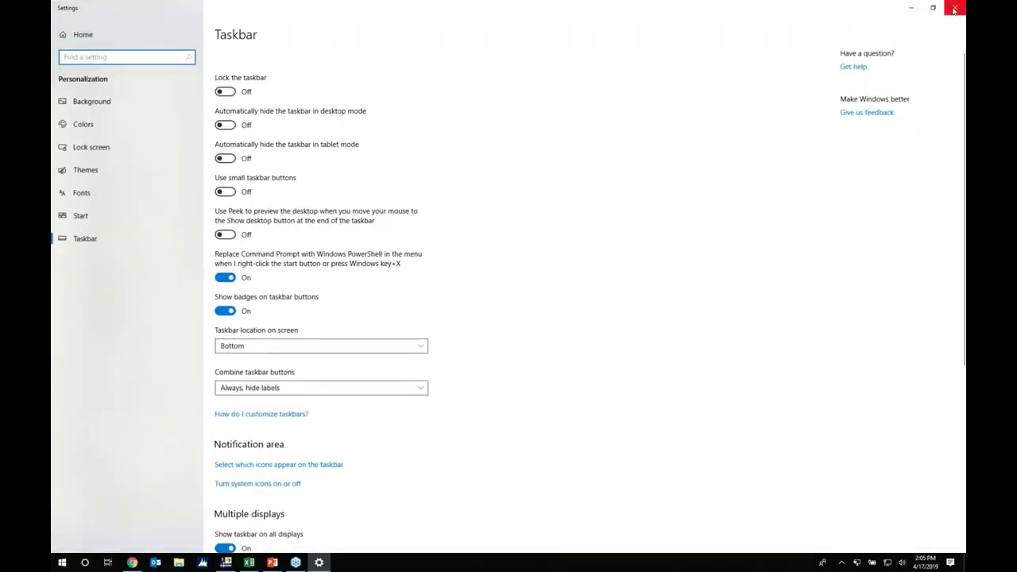
{"action": "left_click", "coordinate": [955, 6]}
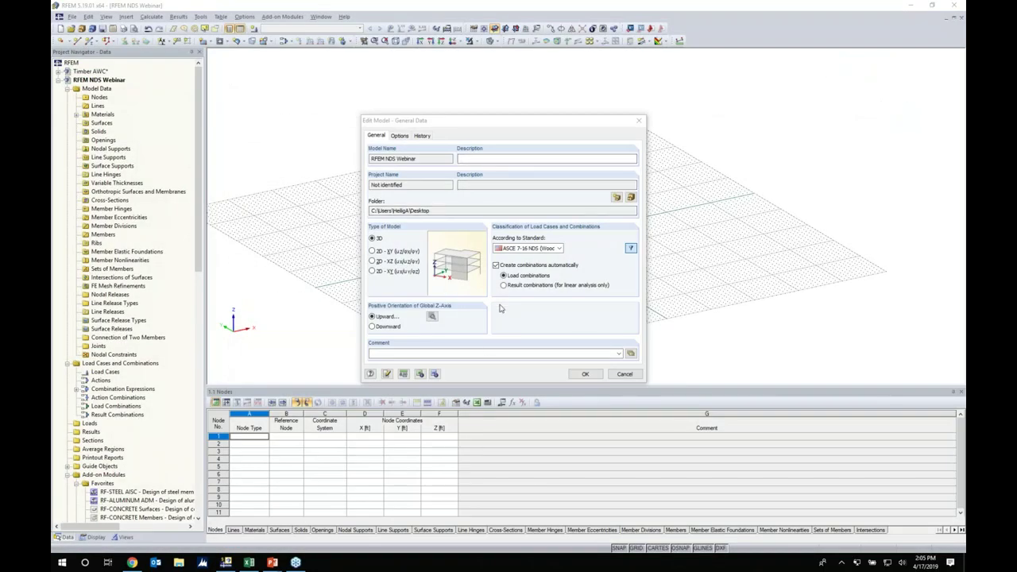
{"action": "left_click", "coordinate": [586, 375]}
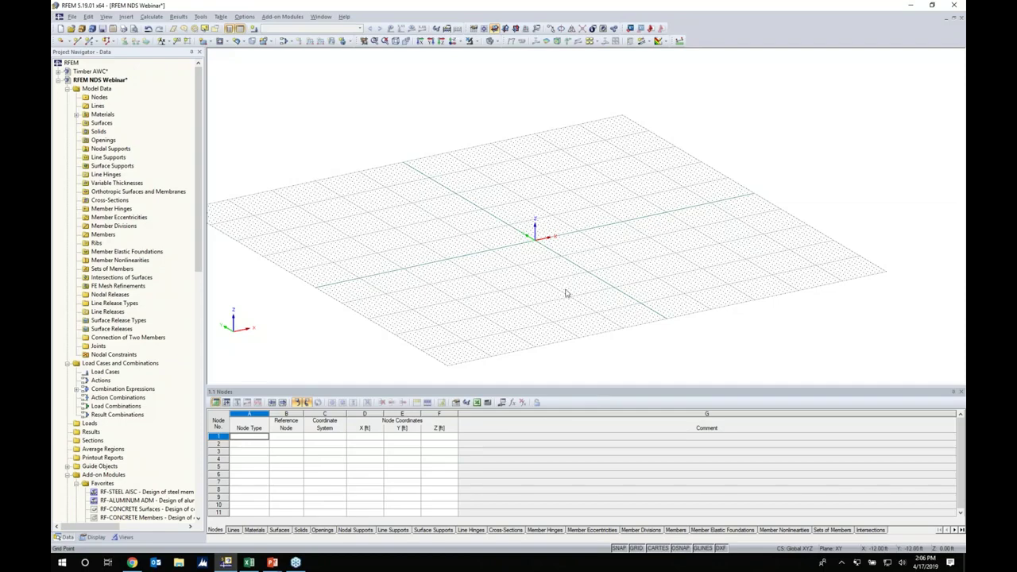
Set the work plane grid to 100 grid points in the positive and negative sides of both directions.
{"action": "right_click", "coordinate": [635, 548]}
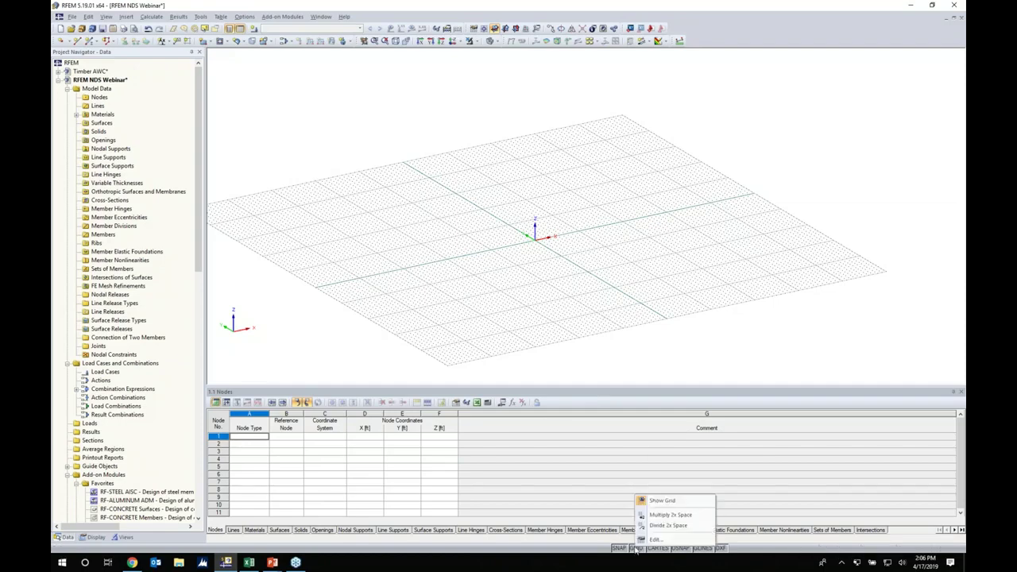
{"action": "left_click", "coordinate": [652, 540]}
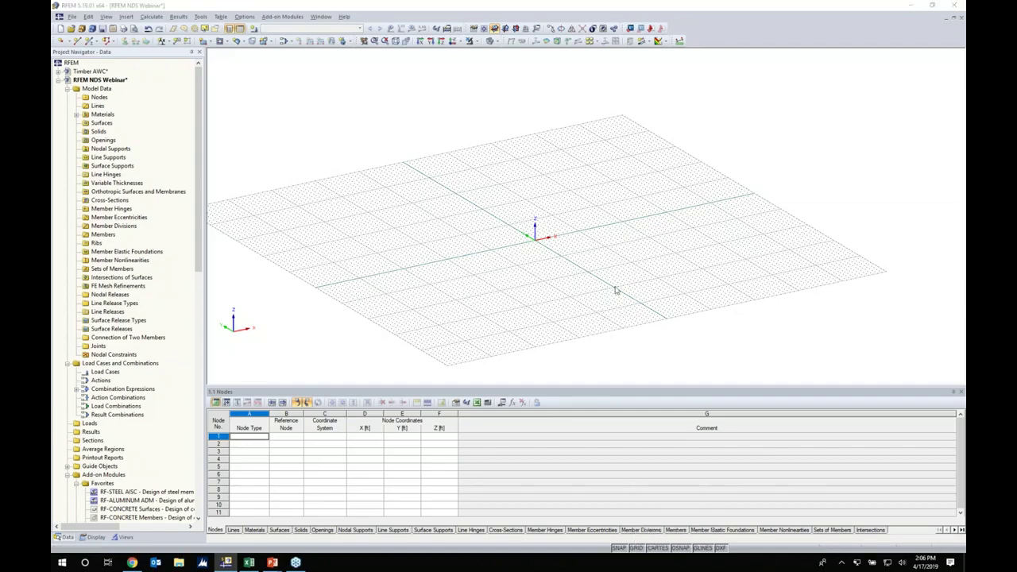
{"action": "double_click", "coordinate": [564, 277]}
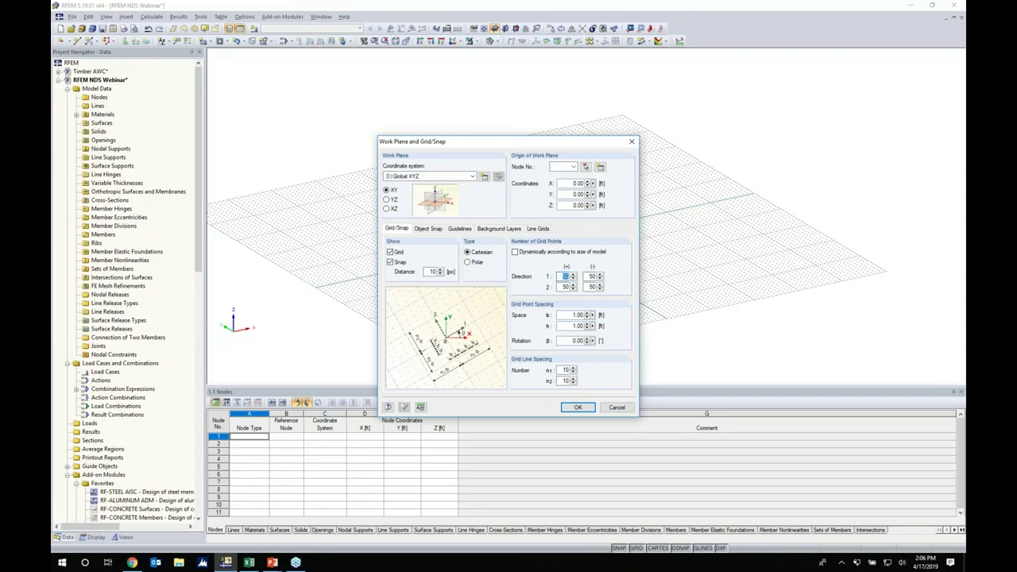
{"action": "type", "text": "100"}
{"action": "key", "text": "Tab"}
{"action": "type", "text": "100"}
{"action": "key", "text": "Tab"}
{"action": "type", "text": "100"}
{"action": "key", "text": "Tab"}
{"action": "type", "text": "100"}
{"action": "left_click", "coordinate": [575, 408]}
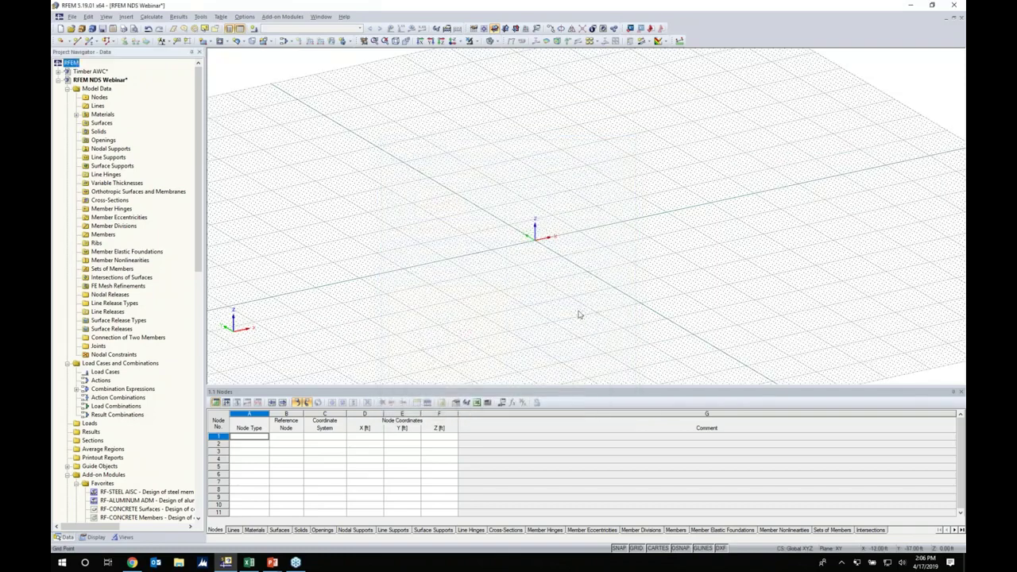
Switch the work plane to XZ and enlarge the modelling area by shrinking the nodes table.
{"action": "middle_click_drag", "start_coordinate": [592, 263], "coordinate": [456, 298]}
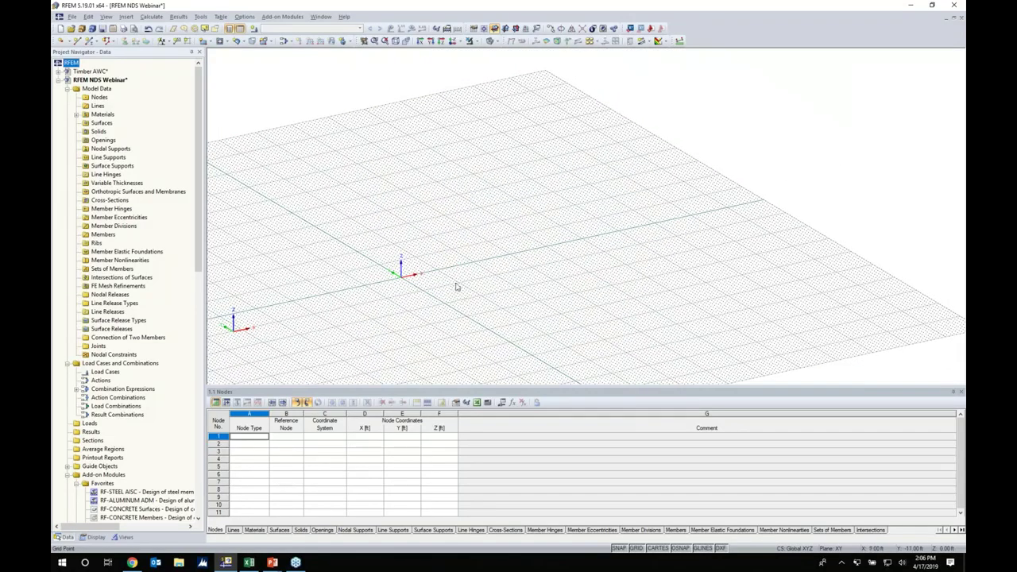
{"action": "left_click", "coordinate": [515, 30]}
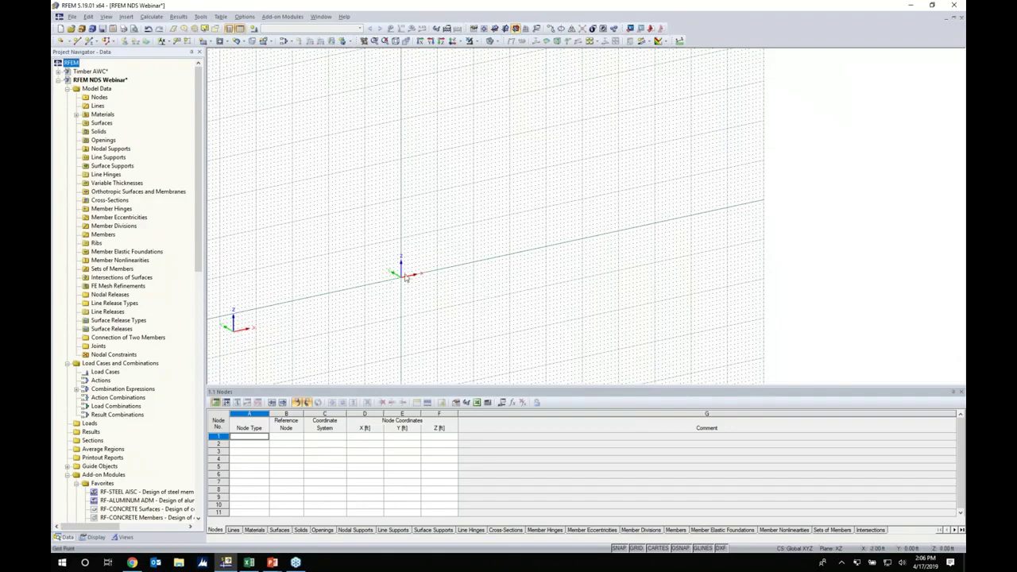
{"action": "middle_click_drag", "start_coordinate": [422, 293], "coordinate": [482, 279]}
{"action": "scroll", "coordinate": [482, 276], "scroll_direction": "up", "scroll_amount": 5}
{"action": "middle_click_drag", "start_coordinate": [530, 227], "coordinate": [503, 277]}
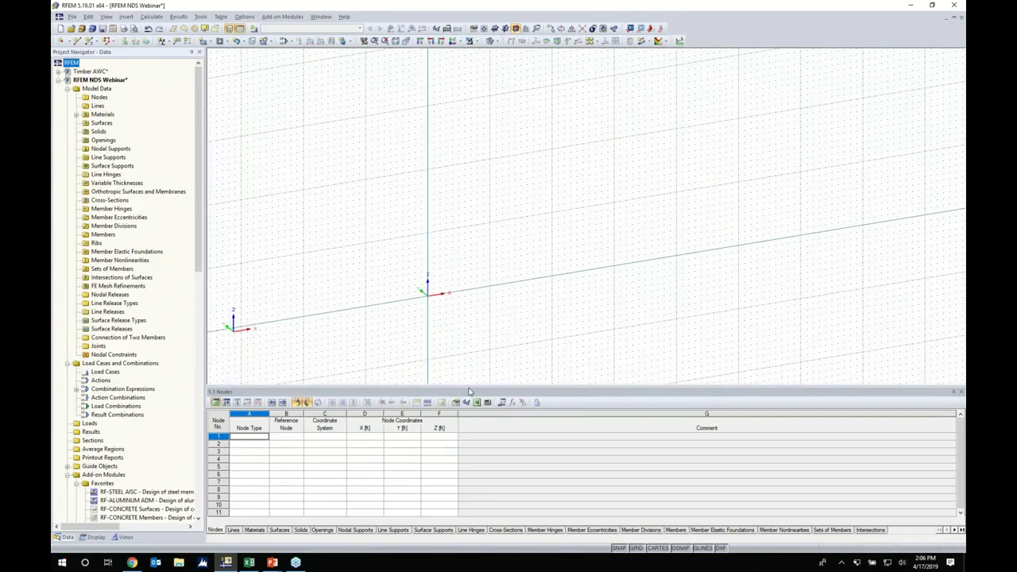
{"action": "left_click_drag", "start_coordinate": [469, 391], "coordinate": [469, 452]}
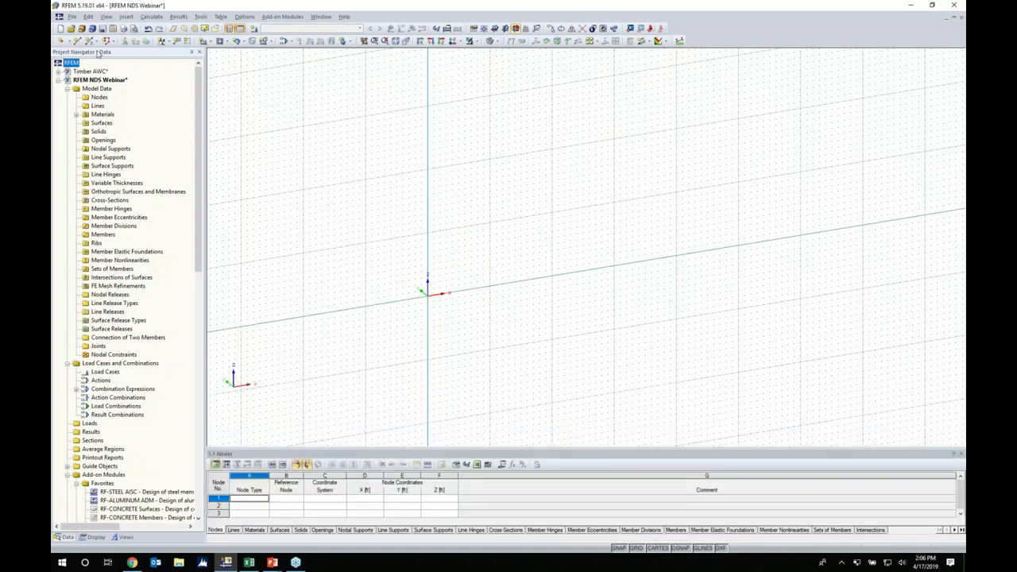
Start a new beam member and define a parametric timber rectangle section 8 in wide and 14 in high.
{"action": "left_click", "coordinate": [89, 42]}
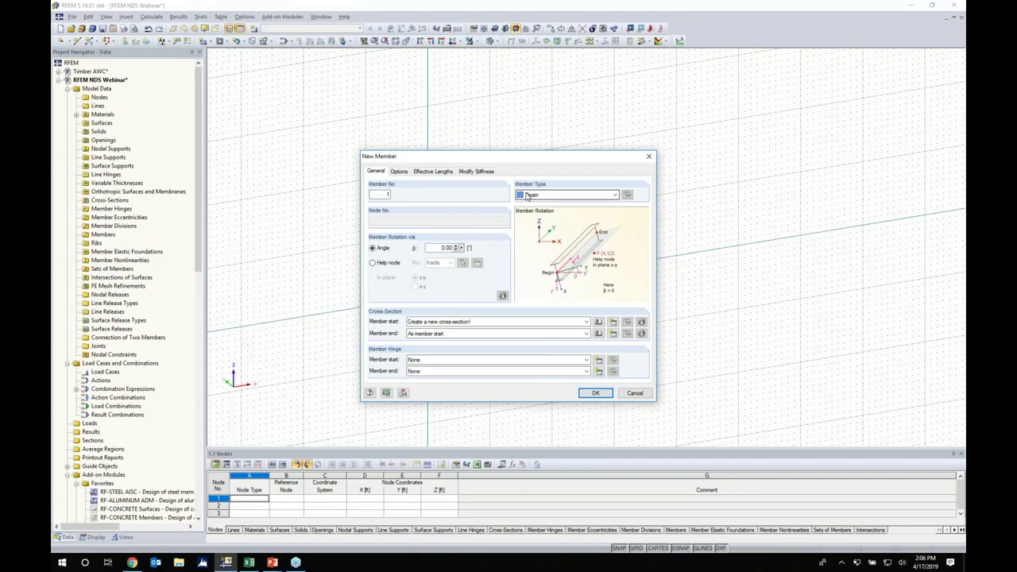
{"action": "left_click", "coordinate": [599, 323]}
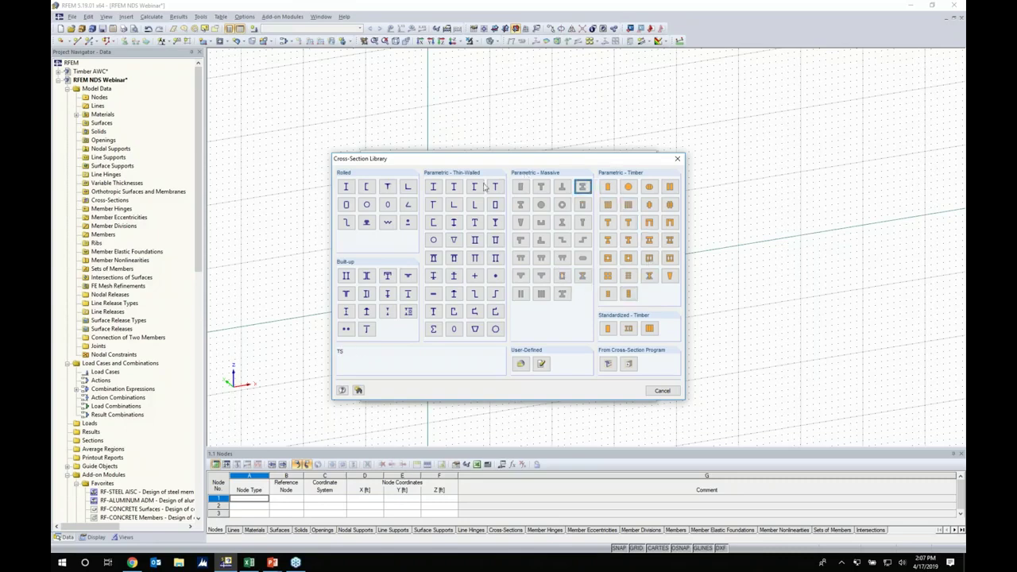
{"action": "left_click", "coordinate": [495, 293]}
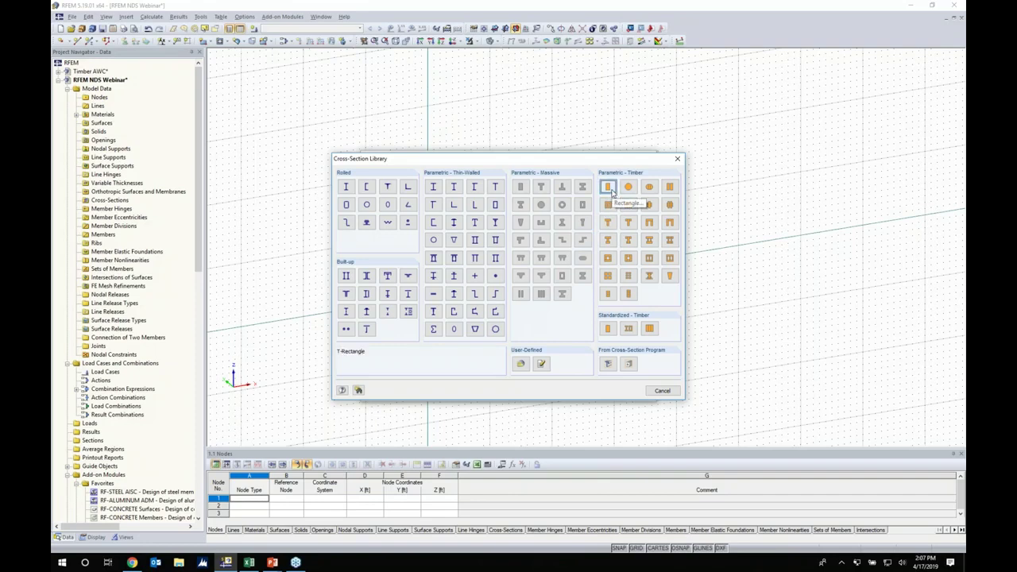
{"action": "key", "text": "Escape"}
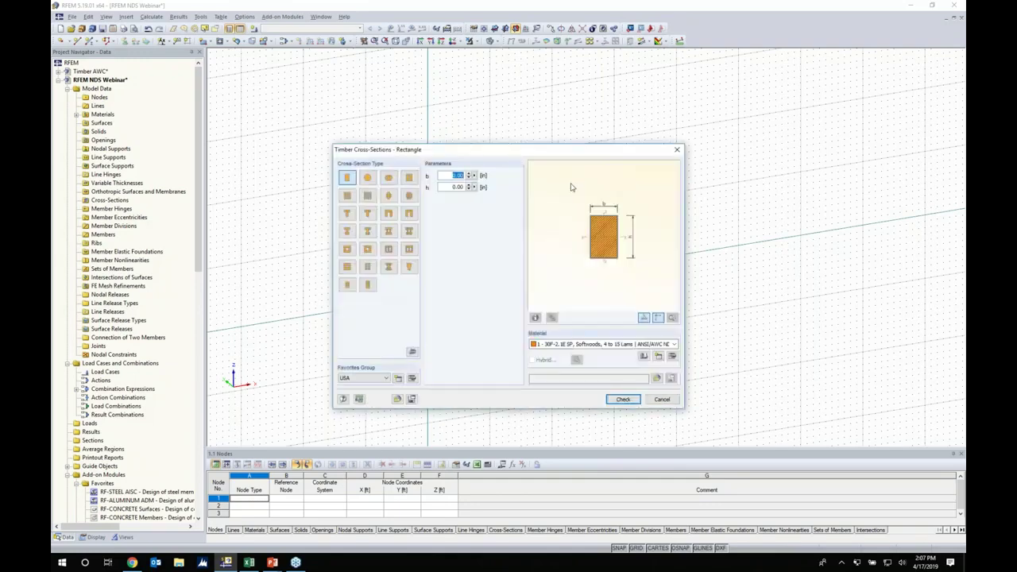
{"action": "type", "text": "8"}
{"action": "key", "text": "Tab"}
{"action": "type", "text": "14"}
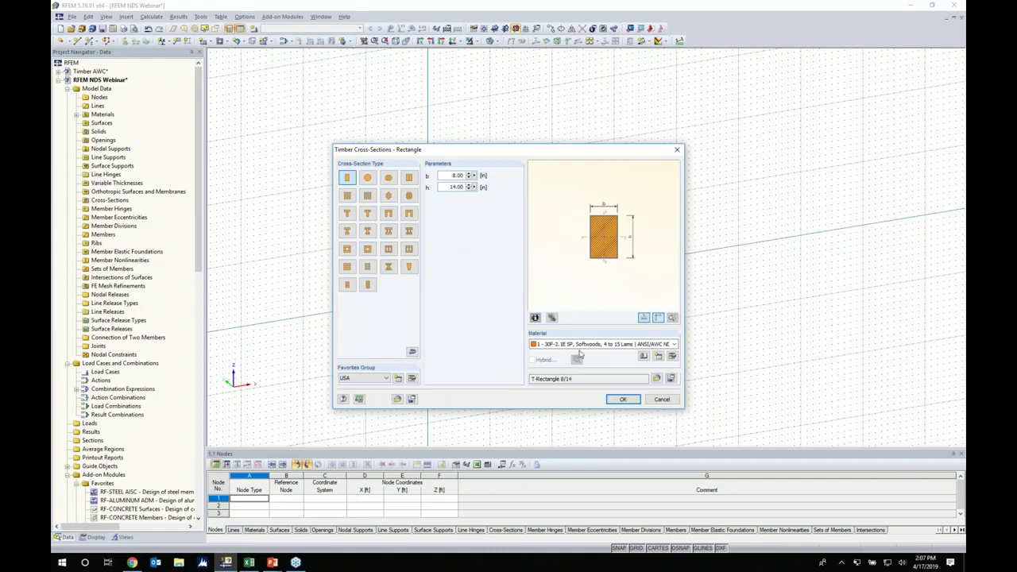
Look through the ANSI/AWC NDS-2018 wood materials and the available standard groups in the material library.
{"action": "left_click", "coordinate": [645, 356]}
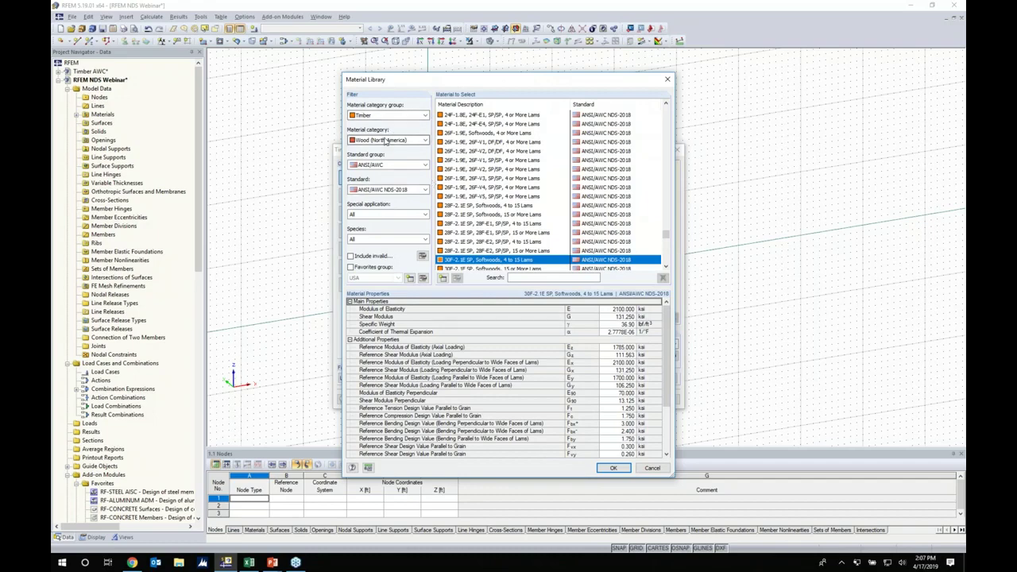
{"action": "left_click", "coordinate": [391, 166]}
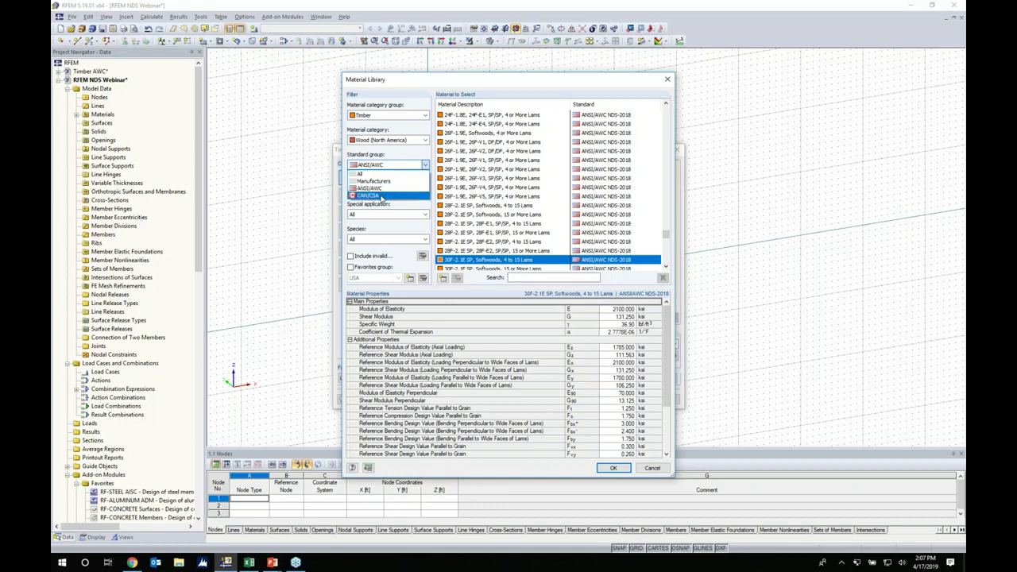
{"action": "left_click", "coordinate": [398, 206]}
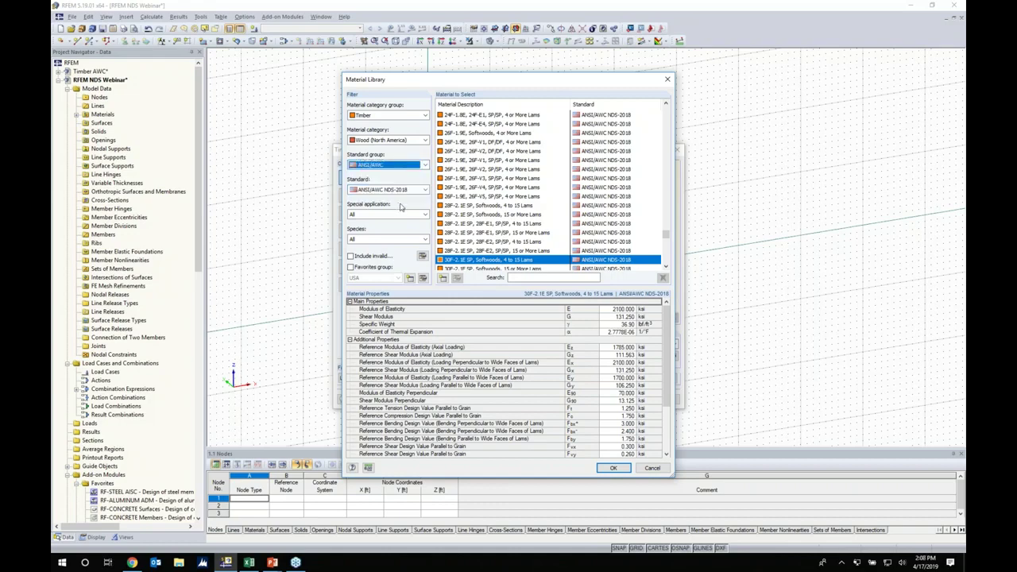
{"action": "left_click", "coordinate": [667, 238]}
{"action": "left_click_drag", "start_coordinate": [667, 238], "coordinate": [665, 249]}
{"action": "left_click_drag", "start_coordinate": [664, 261], "coordinate": [668, 122]}
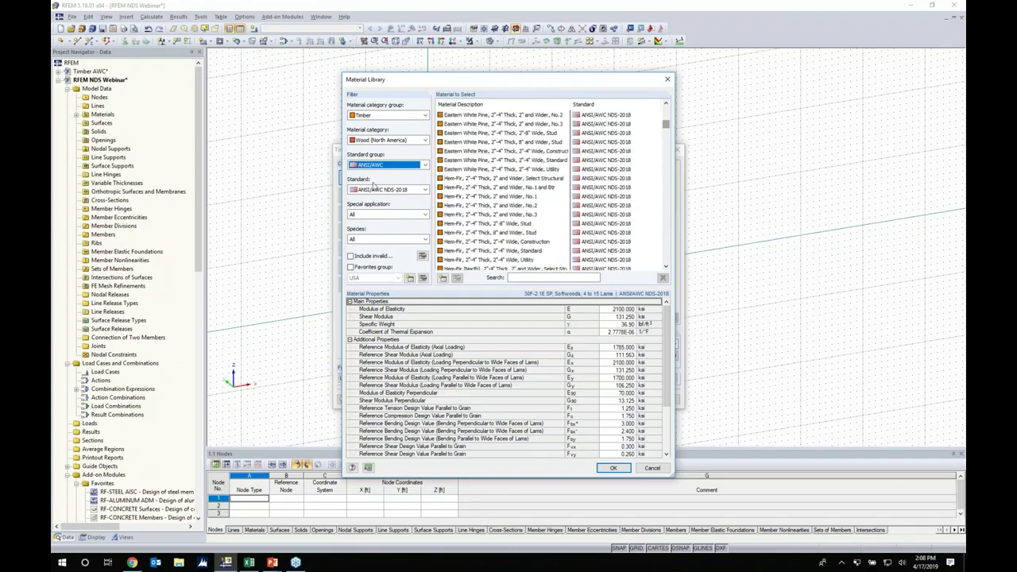
Filter the materials by Table 5A and the USA favorites group, and examine the properties of 30F-2.1E SP softwood glulam.
{"action": "left_click", "coordinate": [365, 214]}
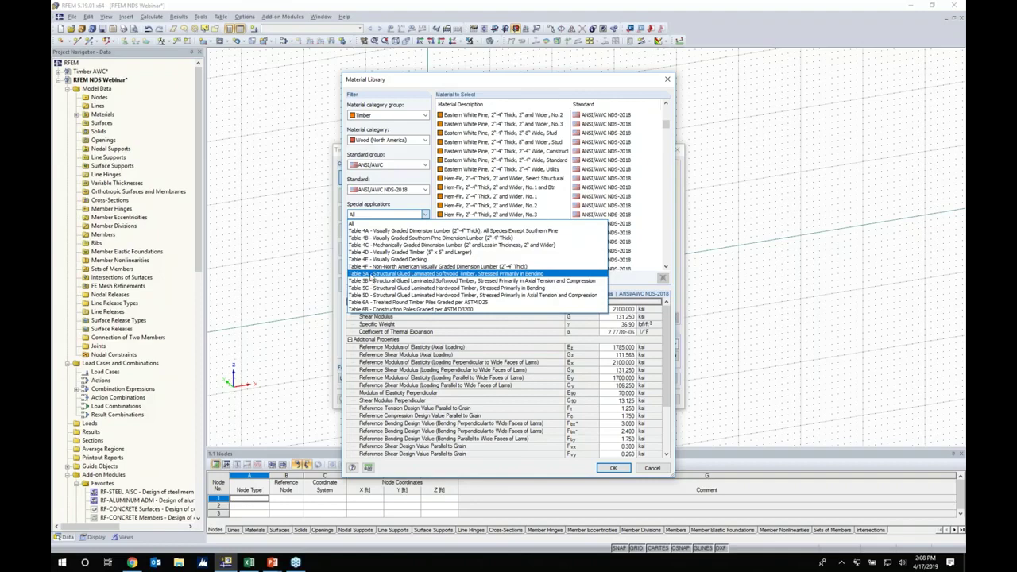
{"action": "left_click", "coordinate": [370, 277]}
{"action": "left_click_drag", "start_coordinate": [664, 239], "coordinate": [668, 208]}
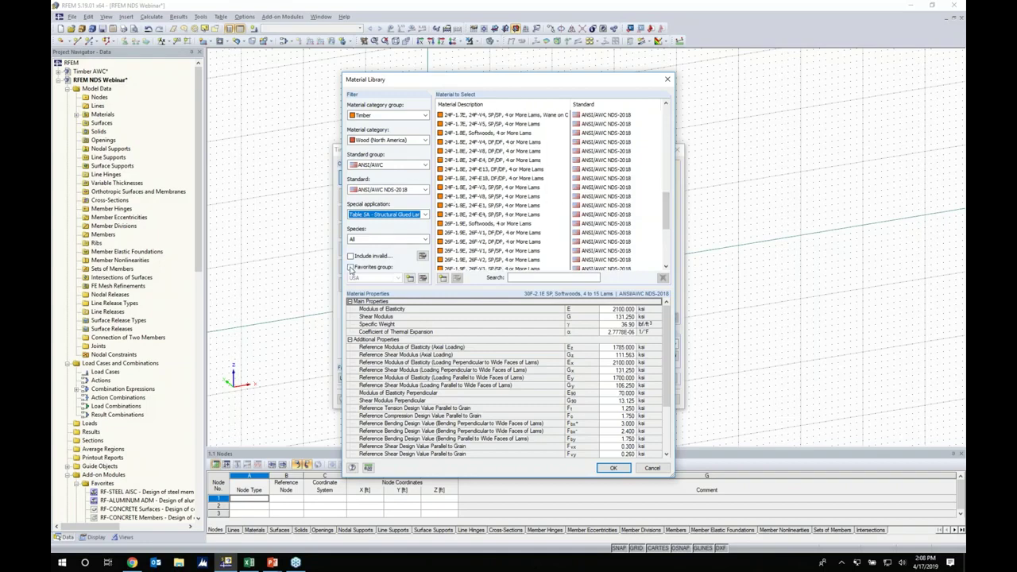
{"action": "left_click", "coordinate": [350, 268]}
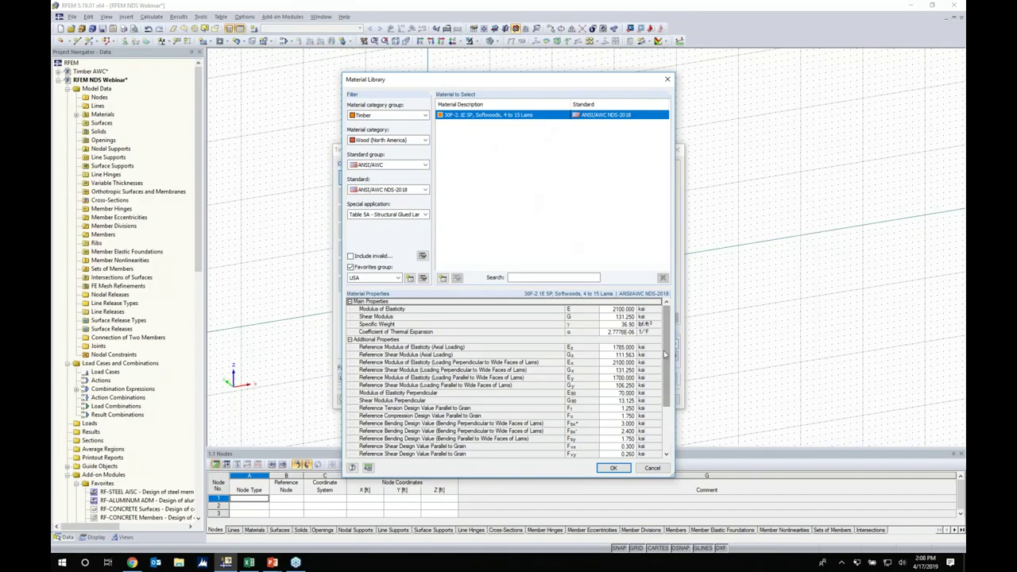
{"action": "scroll", "coordinate": [664, 344], "scroll_direction": "down", "scroll_amount": 1}
{"action": "left_click_drag", "start_coordinate": [664, 344], "coordinate": [669, 316]}
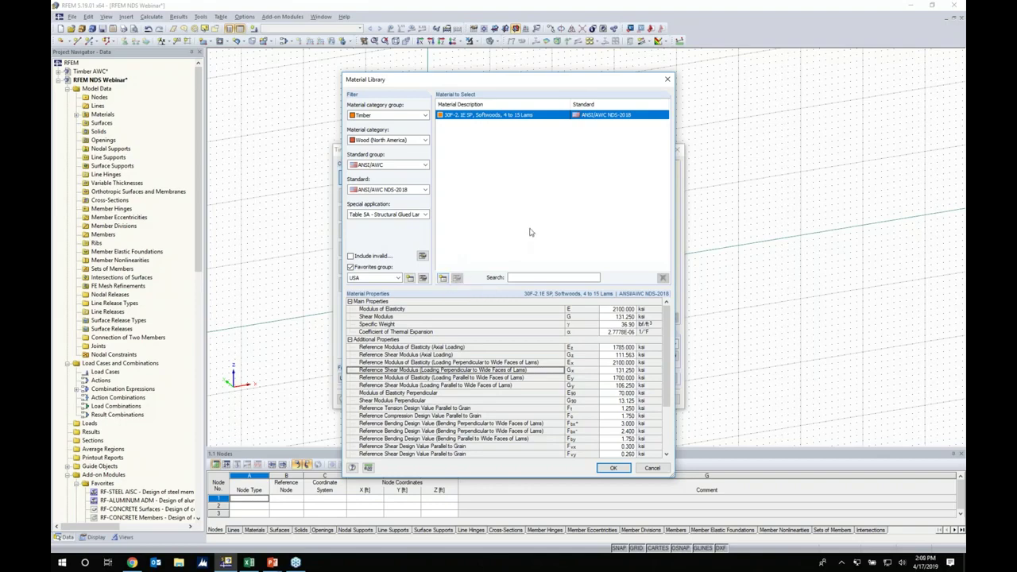
{"action": "left_click", "coordinate": [651, 468]}
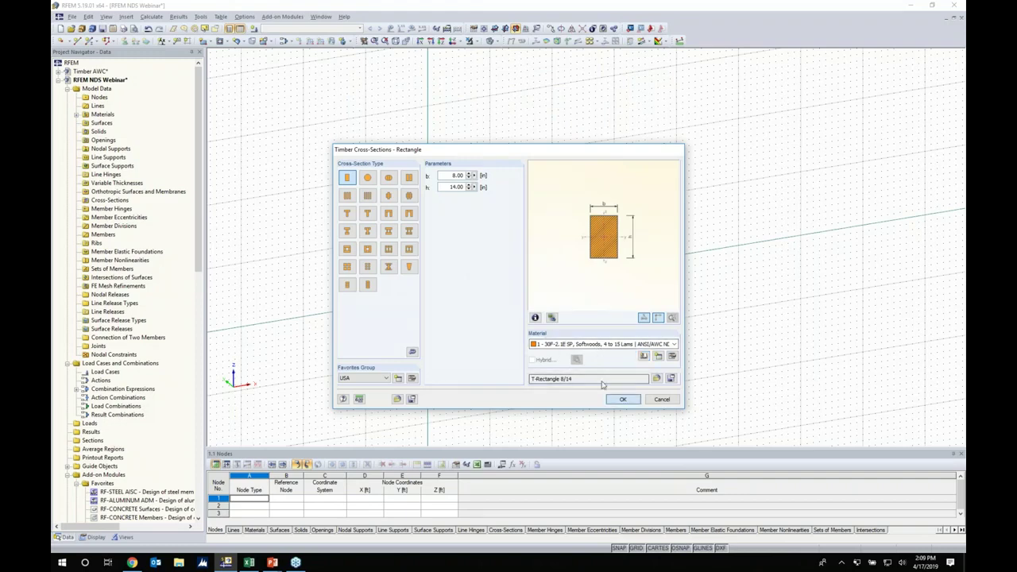
Create an arched member with the 8/14 timber section from the origin to X = 64 ft, with a 40 ft radius.
{"action": "left_click", "coordinate": [623, 399]}
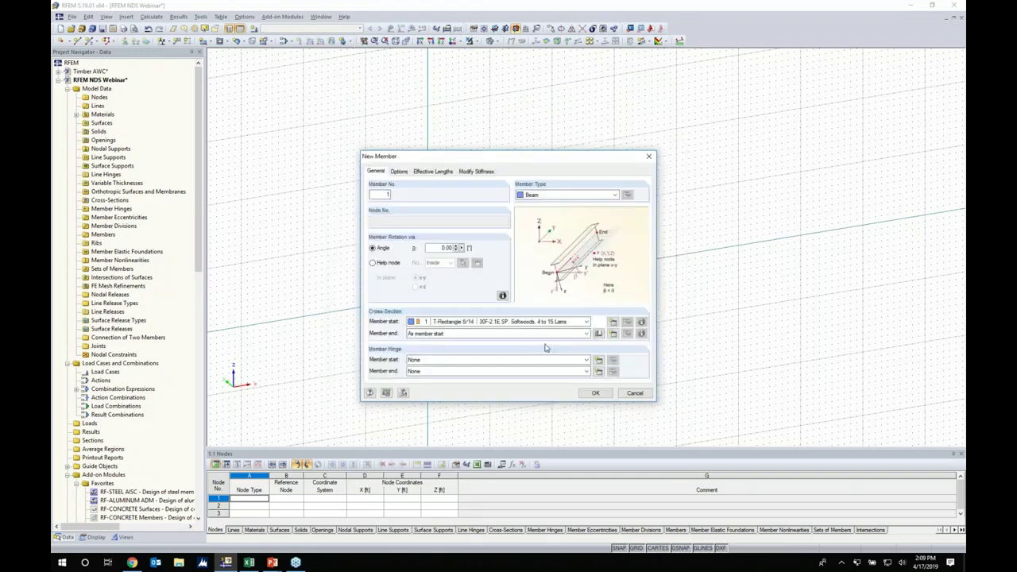
{"action": "left_click", "coordinate": [595, 393]}
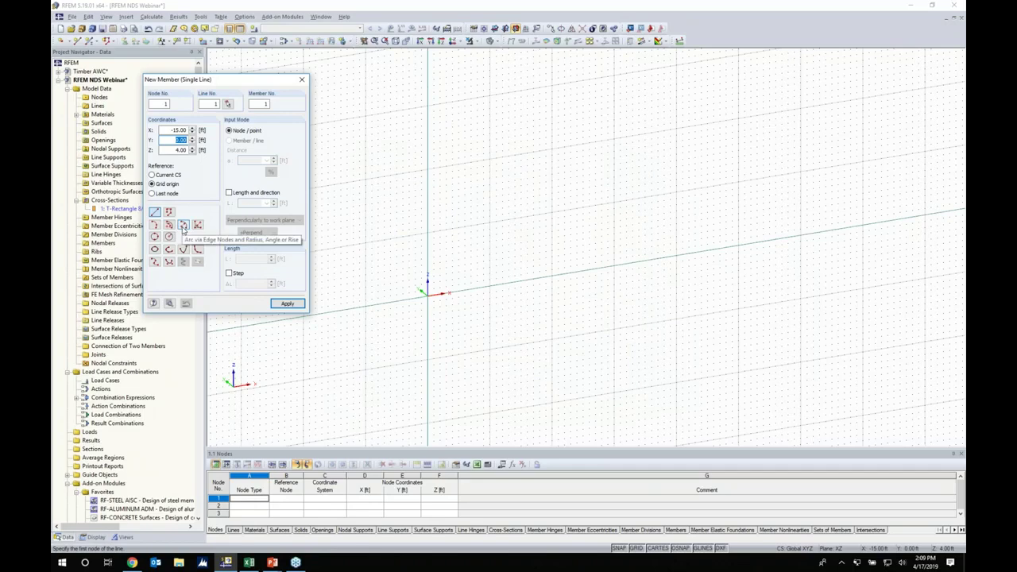
{"action": "left_click", "coordinate": [183, 226]}
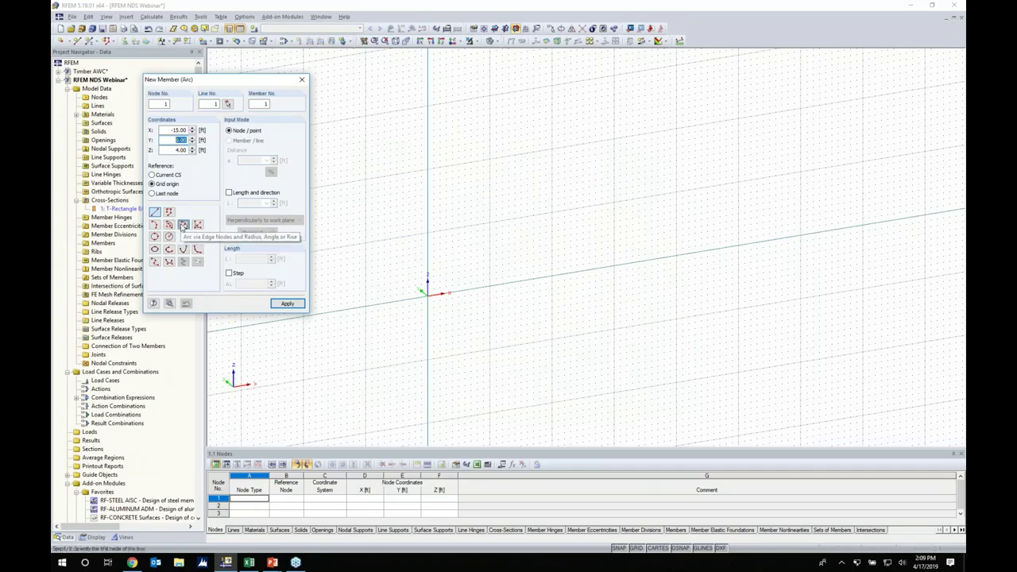
{"action": "left_click", "coordinate": [427, 290]}
{"action": "middle_click_drag", "start_coordinate": [575, 294], "coordinate": [495, 299]}
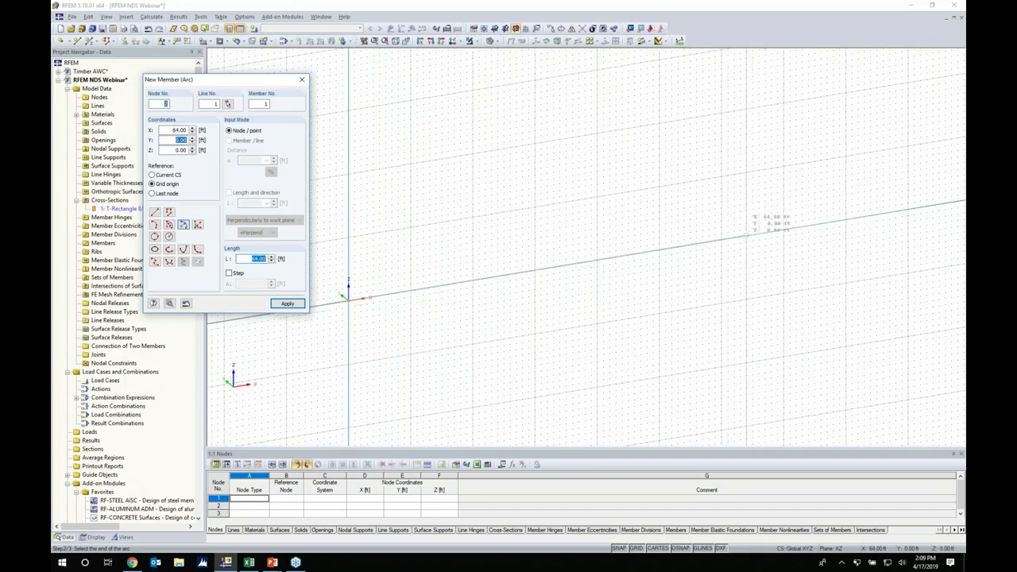
{"action": "left_click", "coordinate": [747, 236]}
{"action": "scroll", "coordinate": [554, 284], "scroll_direction": "down", "scroll_amount": 3}
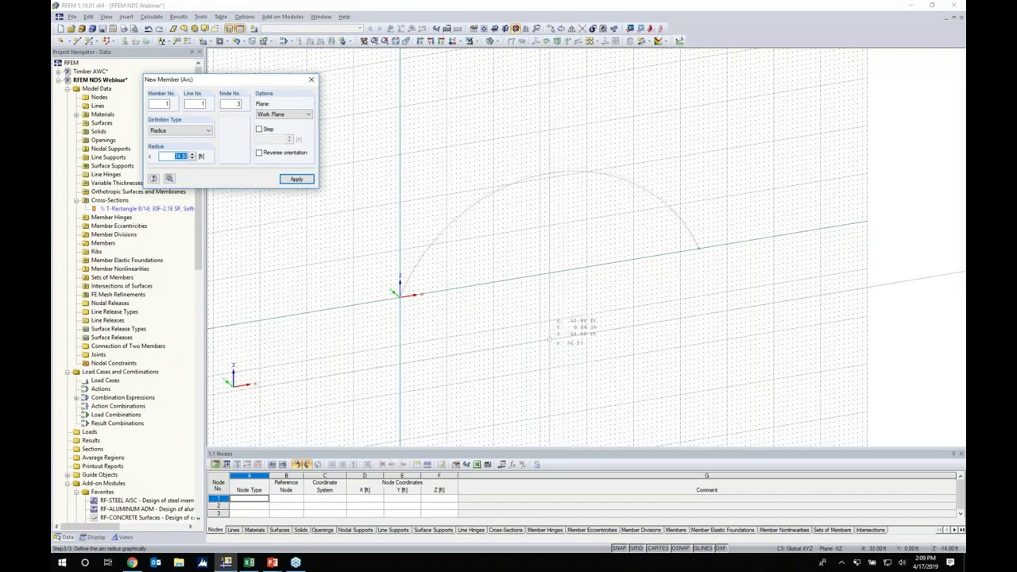
{"action": "type", "text": "40"}
{"action": "key", "text": "Return"}
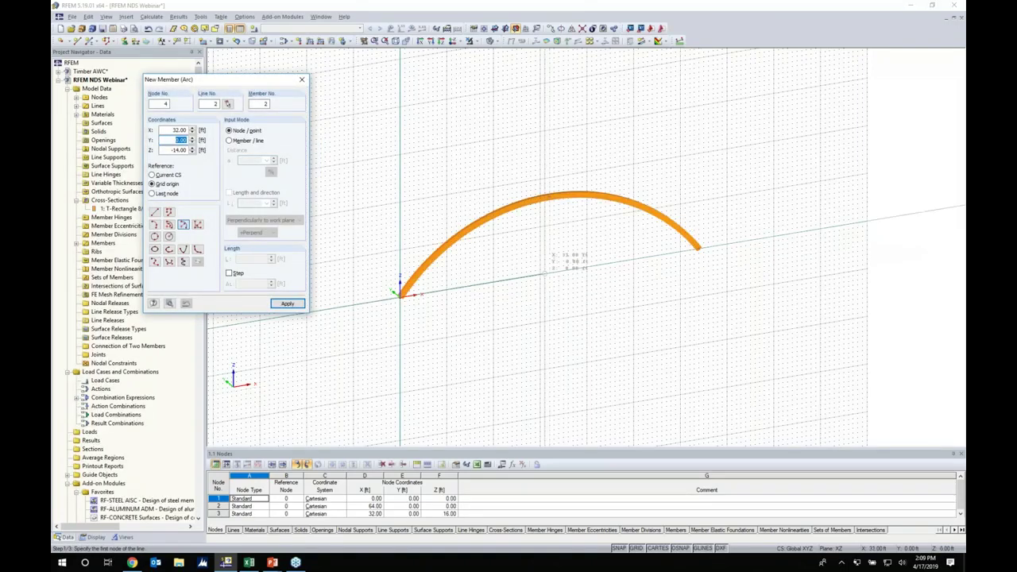
{"action": "key", "text": "Escape"}
Create 5 intermediate nodes of type 'On Line' along the arched member.
{"action": "middle_click_drag", "start_coordinate": [557, 267], "coordinate": [479, 240], "text": "ctrl"}
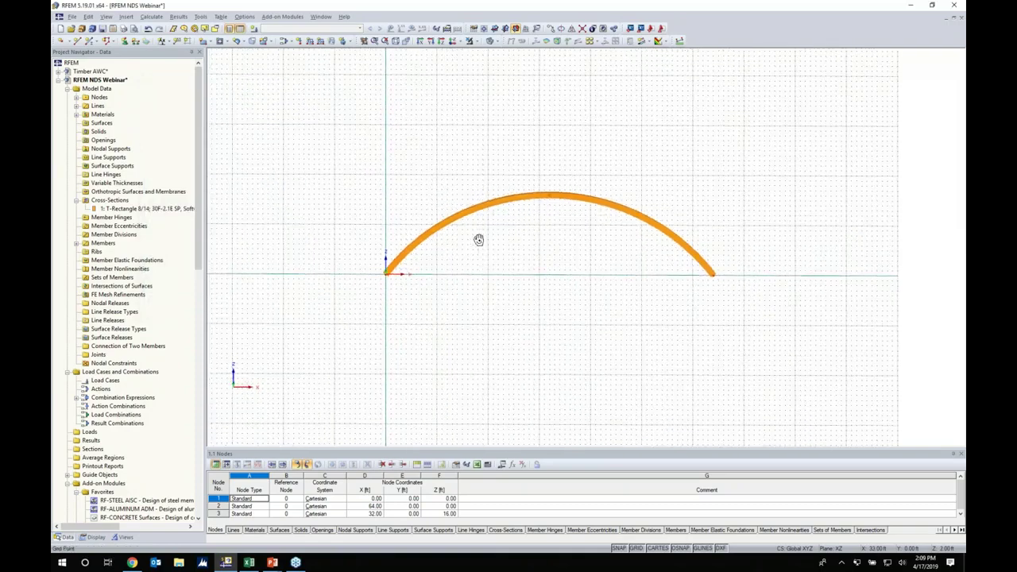
{"action": "scroll", "coordinate": [561, 227], "scroll_direction": "up", "scroll_amount": 6}
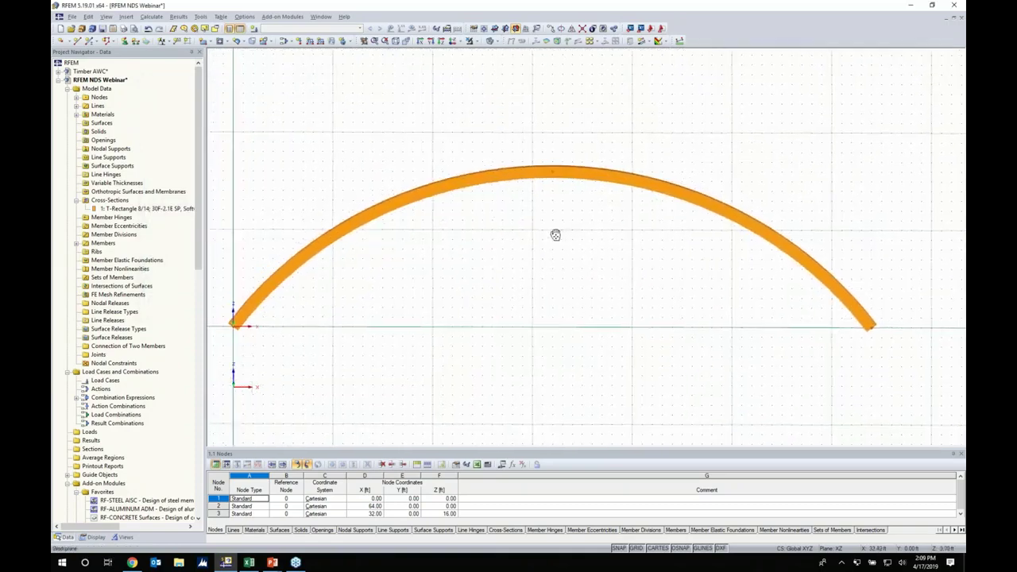
{"action": "right_click", "coordinate": [585, 176]}
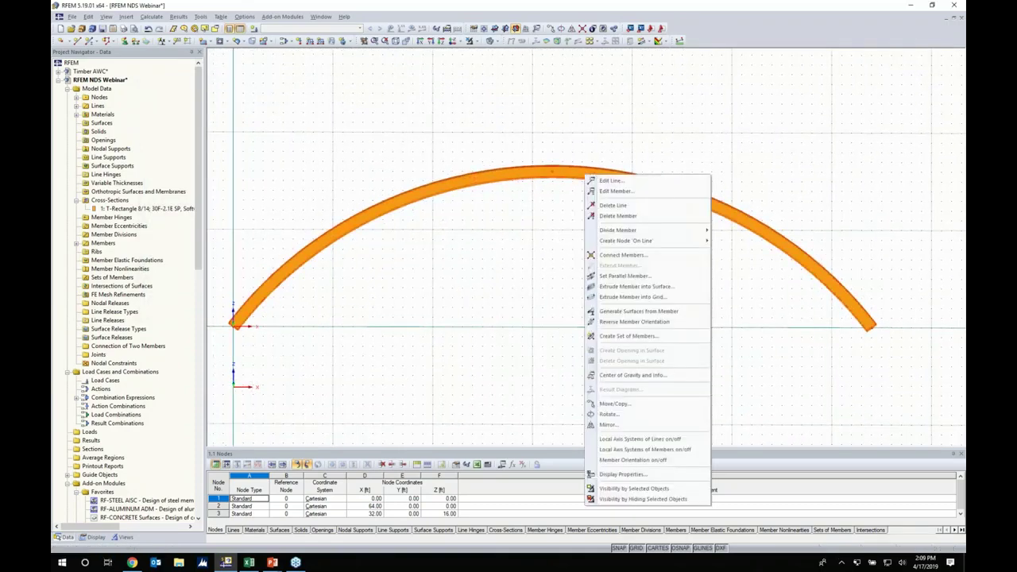
{"action": "mouse_move", "coordinate": [636, 240]}
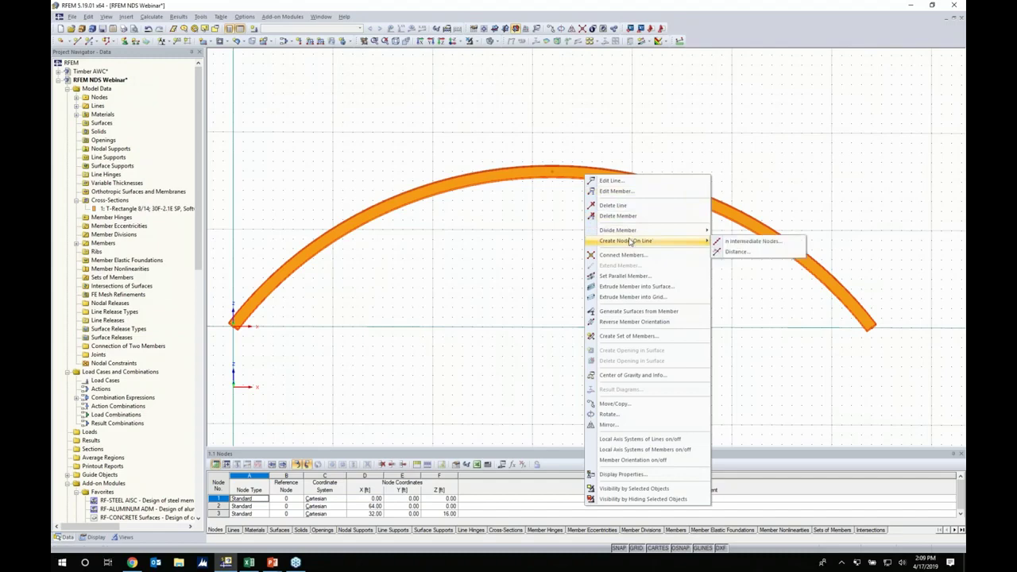
{"action": "left_click", "coordinate": [723, 242]}
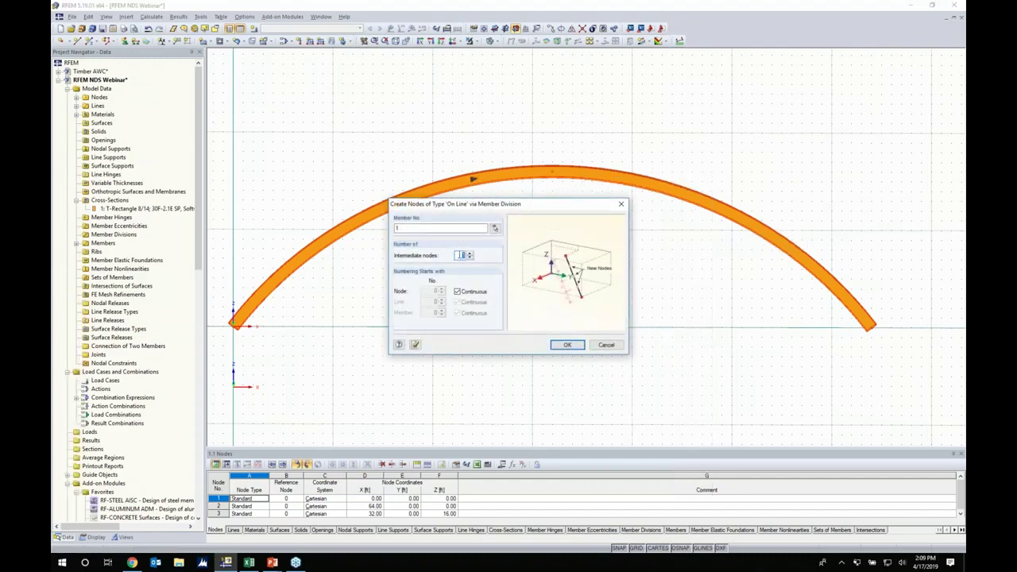
{"action": "type", "text": "5"}
{"action": "left_click", "coordinate": [566, 345]}
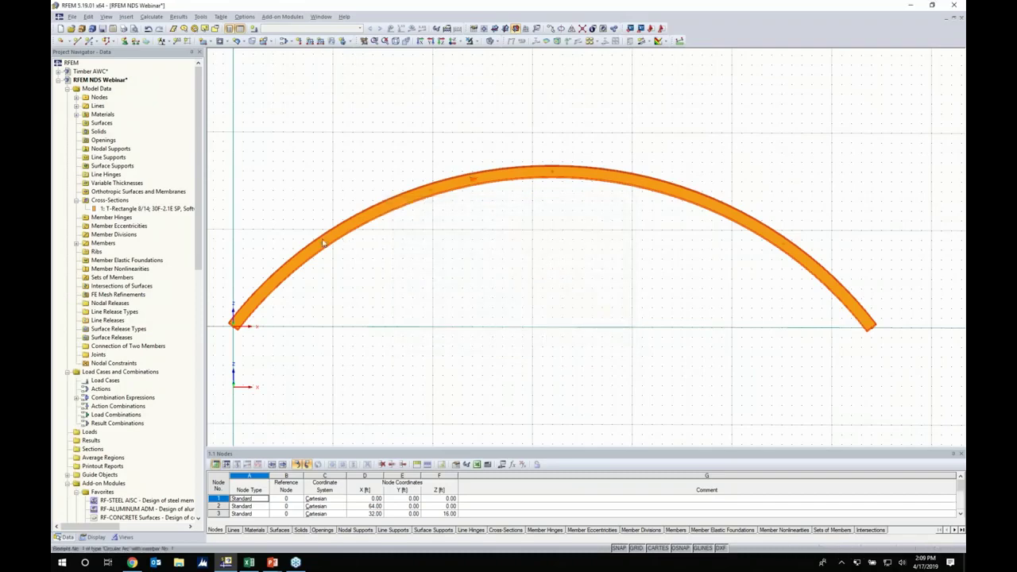
Select the arch with its intermediate nodes and set up 5 copies displaced 16 ft in Y.
{"action": "left_click", "coordinate": [431, 192]}
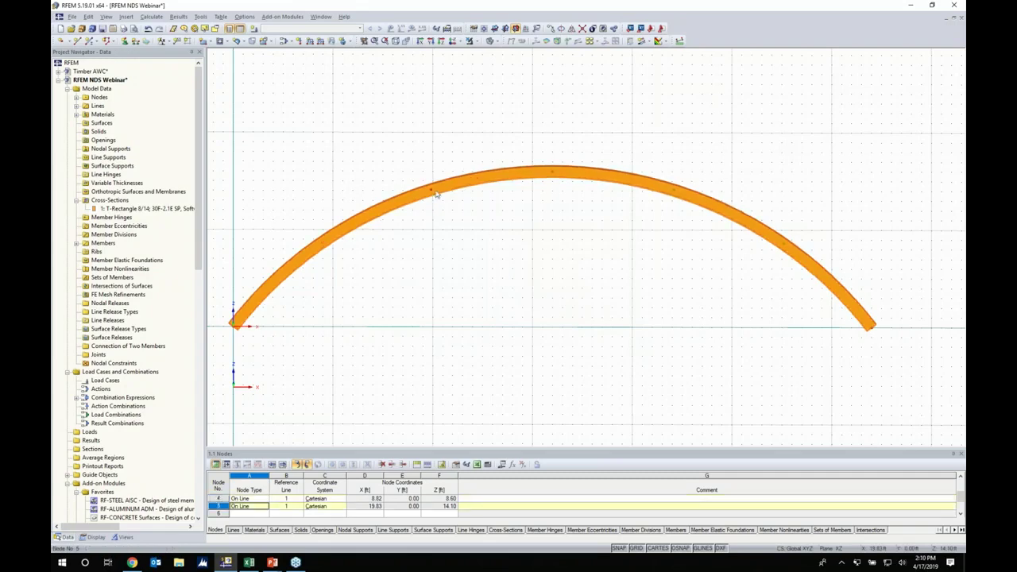
{"action": "left_click", "coordinate": [549, 172]}
{"action": "left_click_drag", "start_coordinate": [874, 277], "coordinate": [268, 108]}
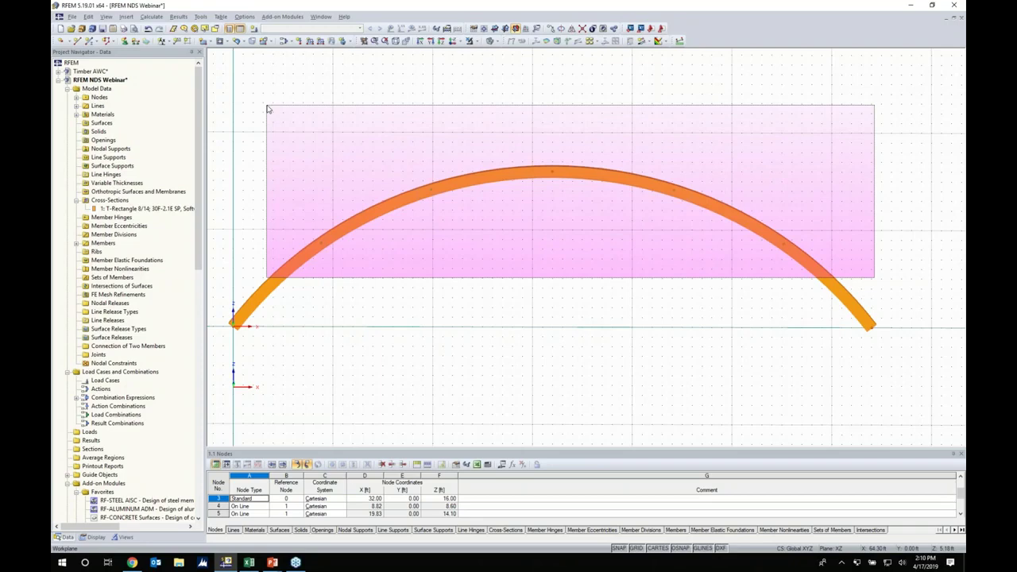
{"action": "left_click_drag", "start_coordinate": [267, 109], "coordinate": [268, 108]}
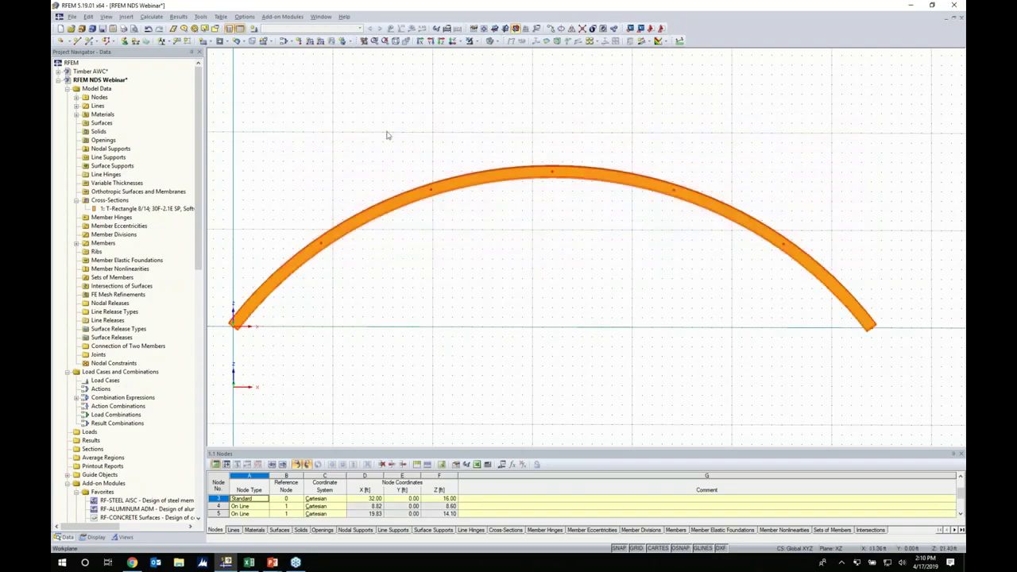
{"action": "left_click", "coordinate": [553, 29]}
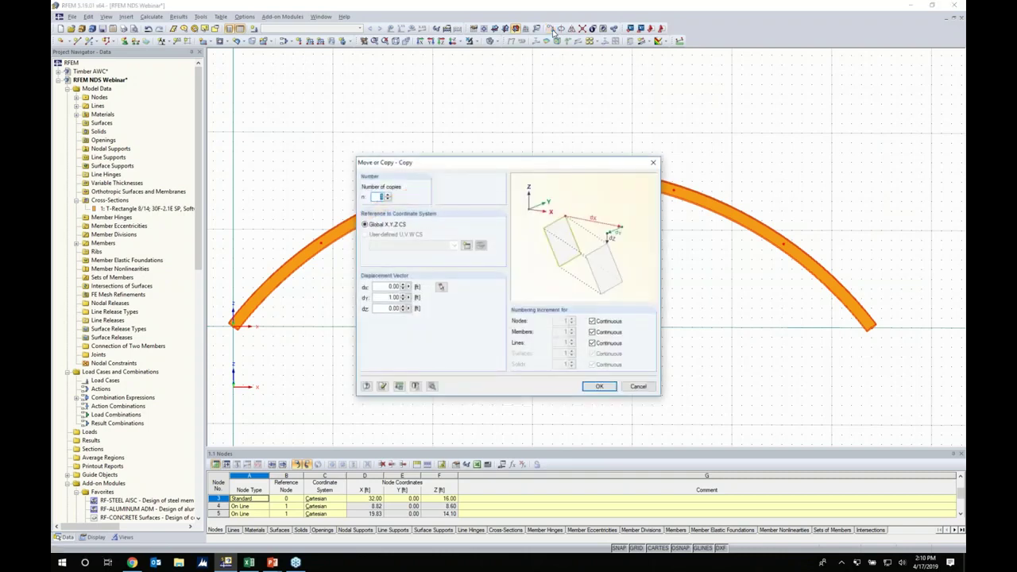
{"action": "type", "text": "5"}
{"action": "left_click_drag", "start_coordinate": [388, 297], "coordinate": [433, 296]}
{"action": "type", "text": "16"}
In the copy's detail settings, create new lines and members between the nodes and their copies, with a Truss template member.
{"action": "left_click", "coordinate": [433, 387]}
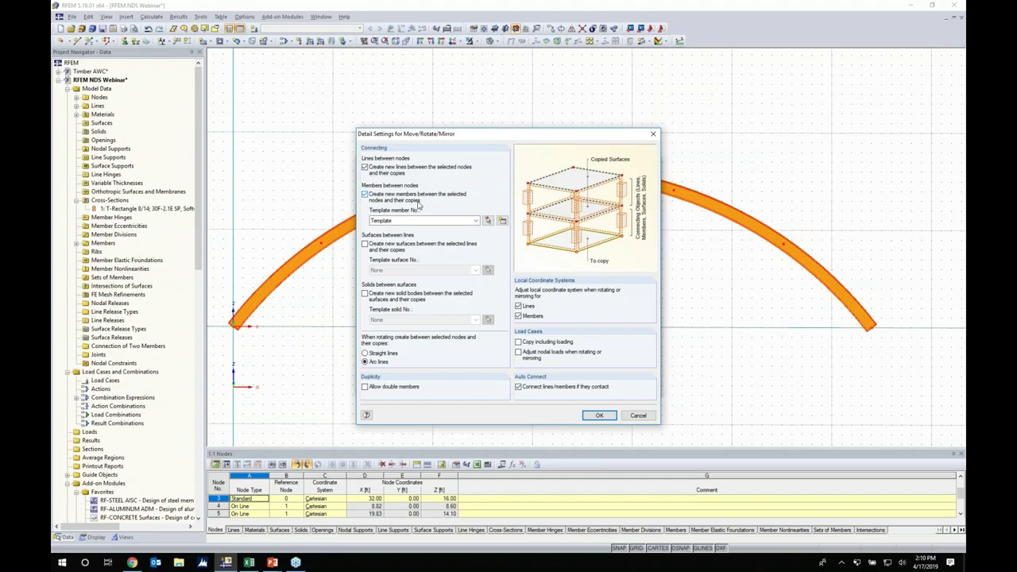
{"action": "left_click", "coordinate": [502, 220]}
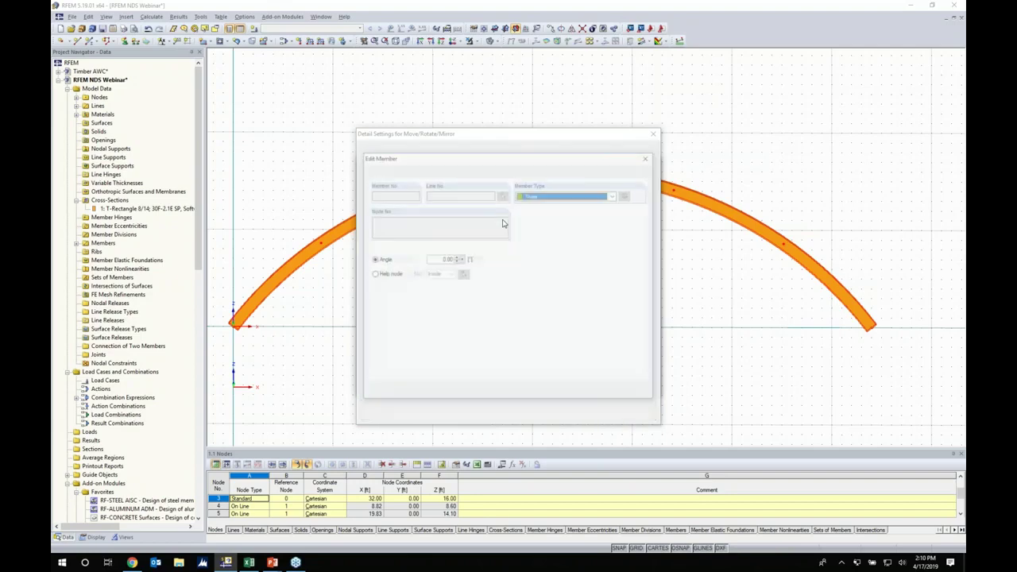
{"action": "left_click", "coordinate": [539, 197]}
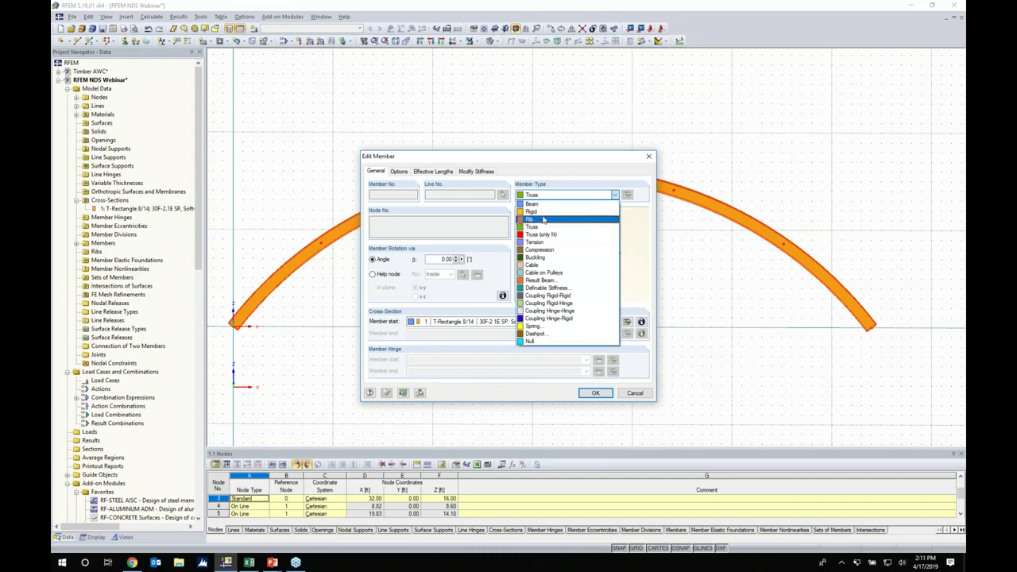
{"action": "left_click", "coordinate": [540, 230]}
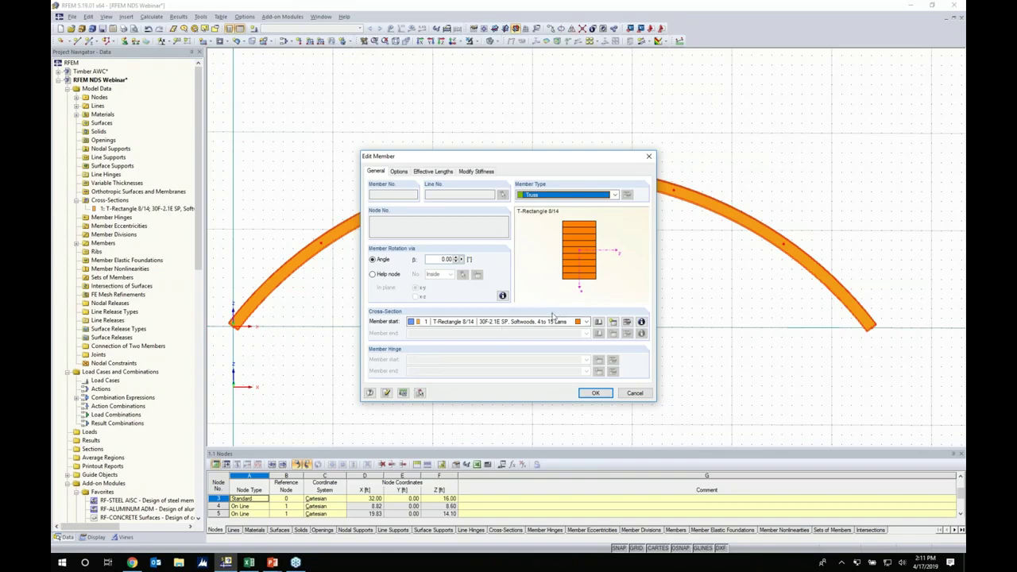
Define a timber rectangle section 6 in wide and 6 in high for the template member.
{"action": "left_click", "coordinate": [598, 322]}
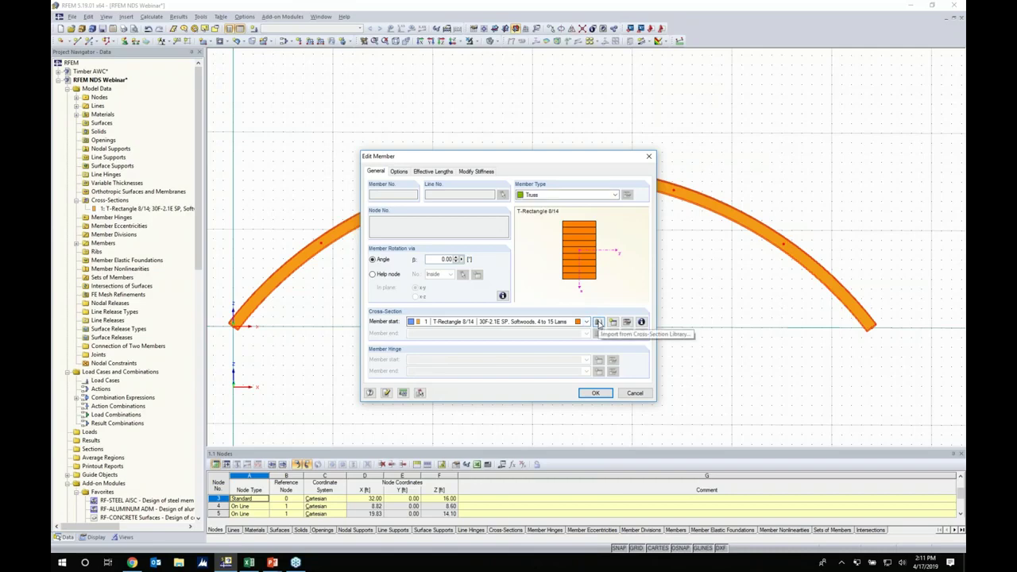
{"action": "left_click", "coordinate": [609, 189]}
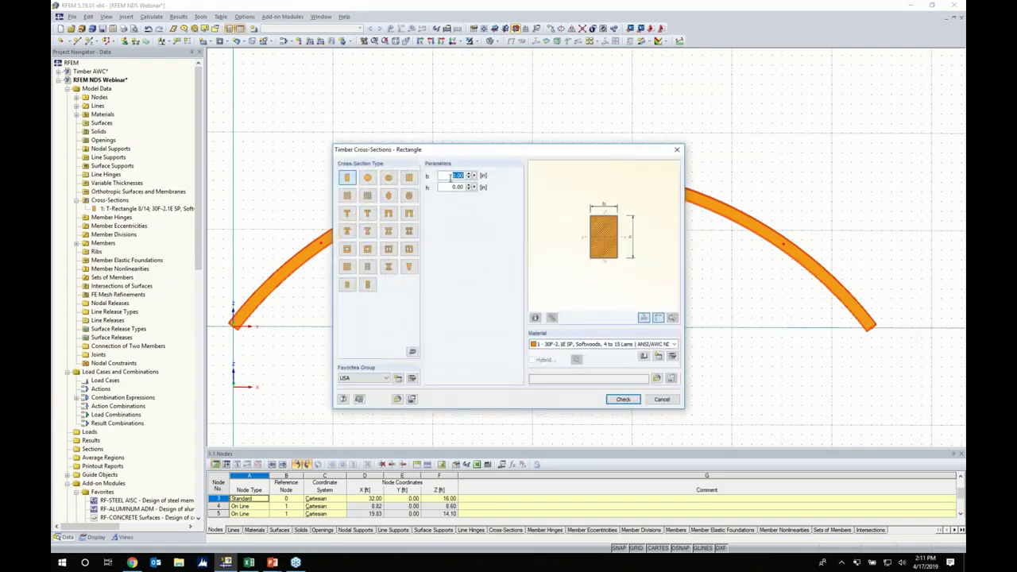
{"action": "type", "text": "6"}
{"action": "key", "text": "Tab"}
{"action": "type", "text": "6"}
{"action": "key", "text": "Tab"}
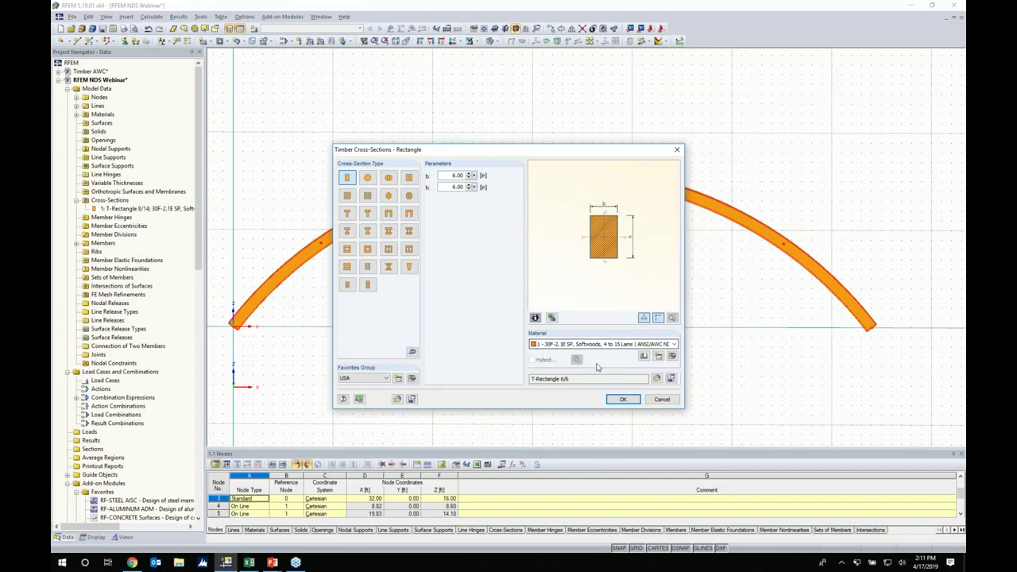
{"action": "left_click", "coordinate": [621, 400]}
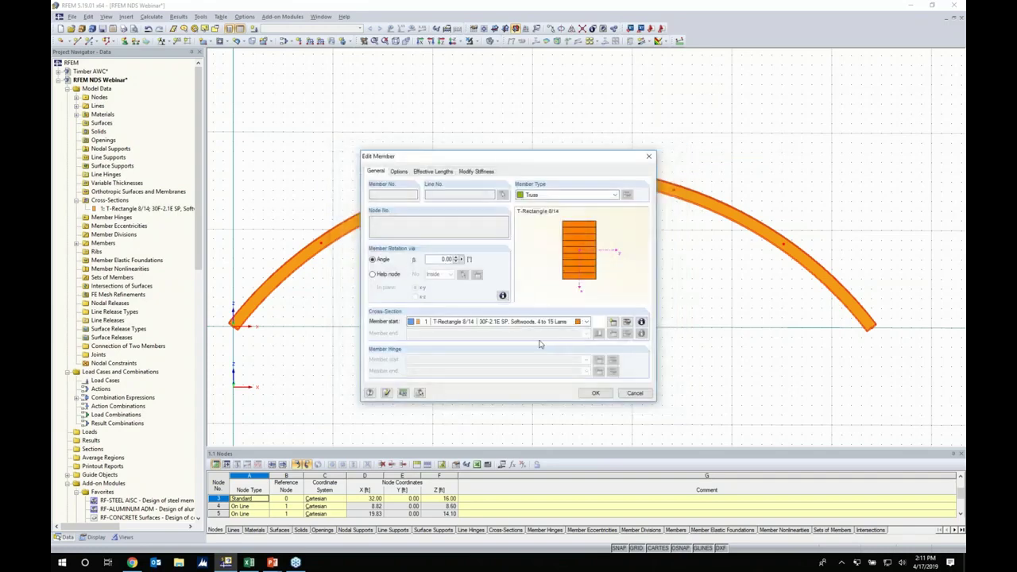
Assign T-Rectangle 6/6 to the template member and create the arch copies with their connecting members.
{"action": "left_click", "coordinate": [468, 321]}
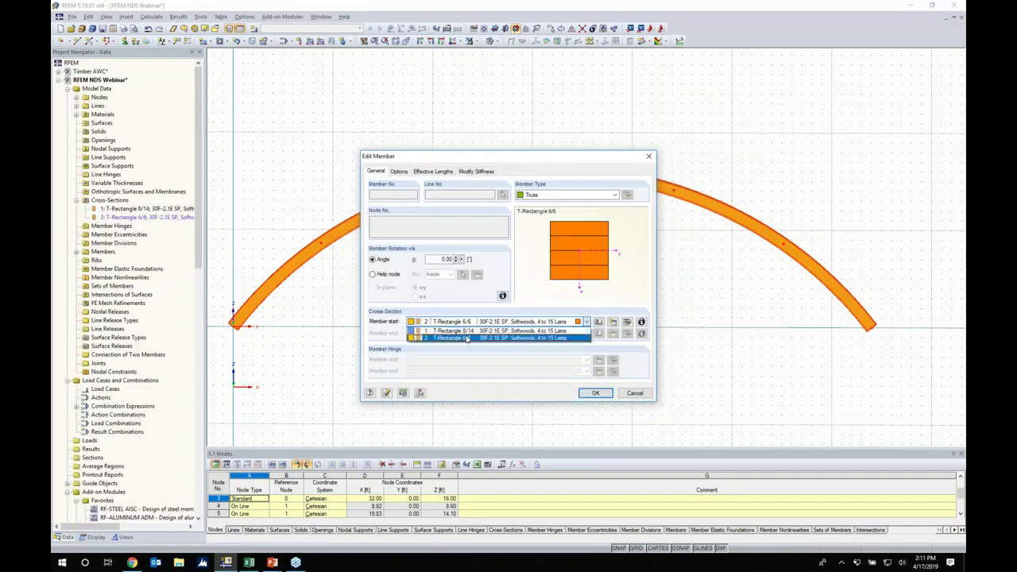
{"action": "left_click", "coordinate": [456, 339]}
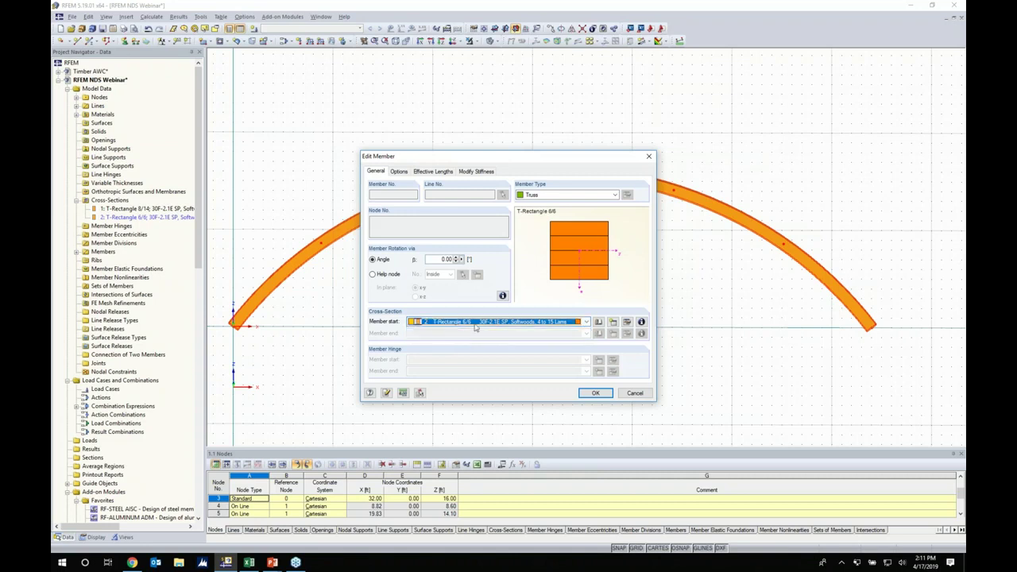
{"action": "left_click", "coordinate": [594, 393]}
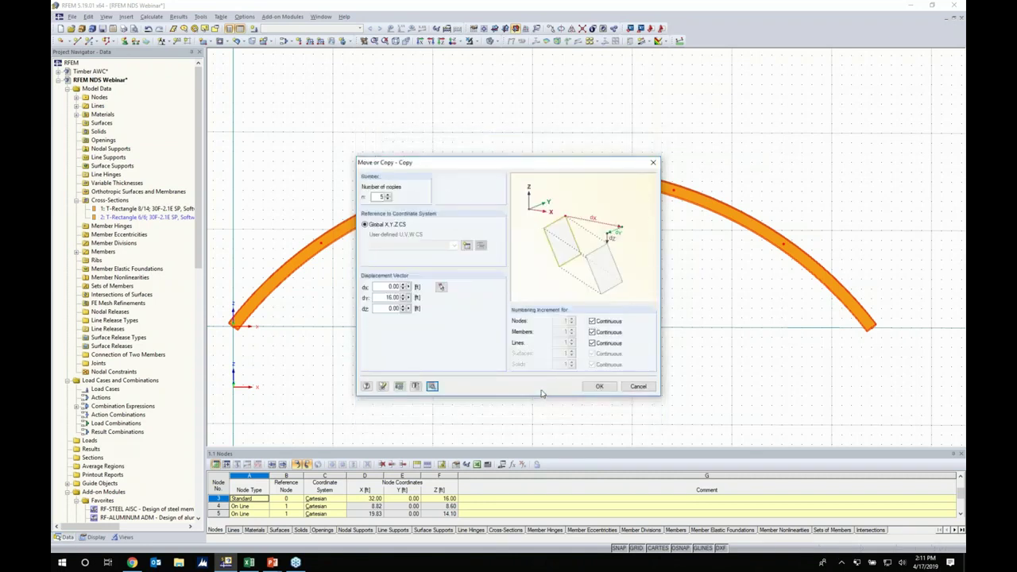
{"action": "left_click", "coordinate": [598, 386]}
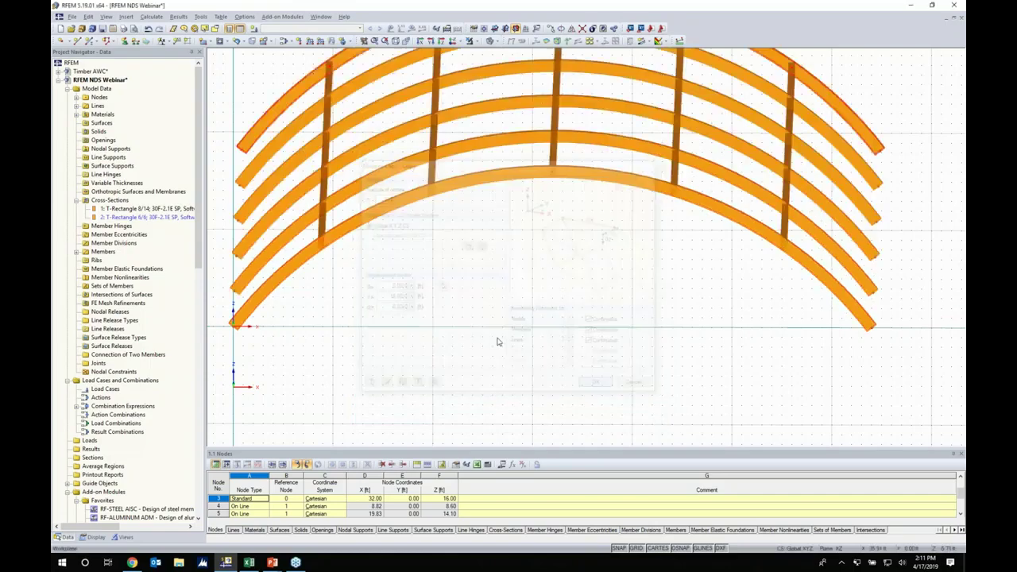
Select all the truss members connecting the arches and change their cross-section to T-Rectangle 6/6.
{"action": "middle_click_drag", "start_coordinate": [400, 300], "coordinate": [751, 307], "text": "ctrl"}
{"action": "scroll", "coordinate": [522, 310], "scroll_direction": "down", "scroll_amount": 2}
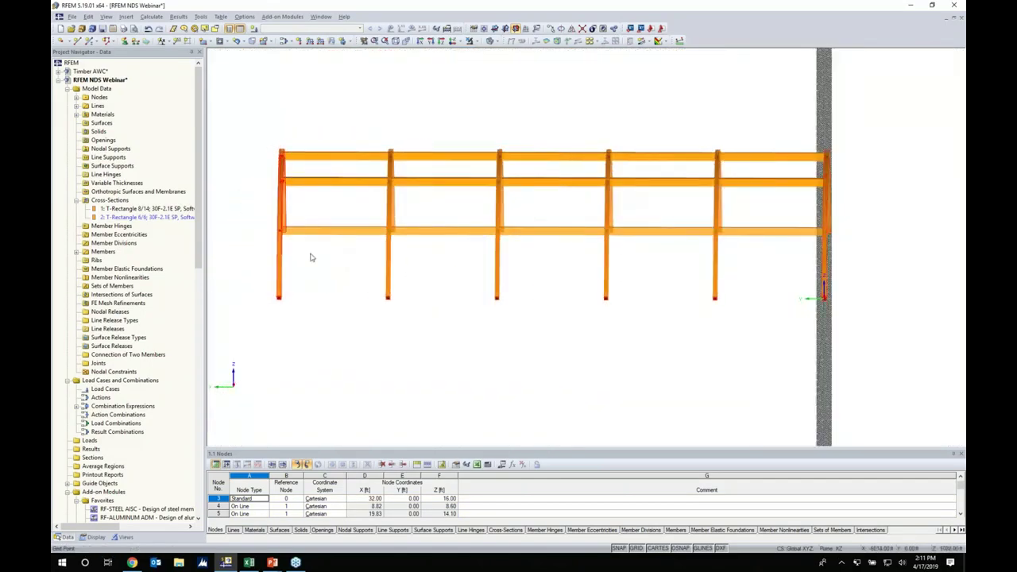
{"action": "left_click_drag", "start_coordinate": [325, 170], "coordinate": [332, 136]}
{"action": "left_click_drag", "start_coordinate": [458, 268], "coordinate": [422, 119]}
{"action": "left_click_drag", "start_coordinate": [570, 266], "coordinate": [534, 121]}
{"action": "left_click_drag", "start_coordinate": [682, 275], "coordinate": [637, 114]}
{"action": "left_click_drag", "start_coordinate": [771, 264], "coordinate": [730, 131]}
{"action": "middle_click_drag", "start_coordinate": [758, 208], "coordinate": [581, 324], "text": "ctrl"}
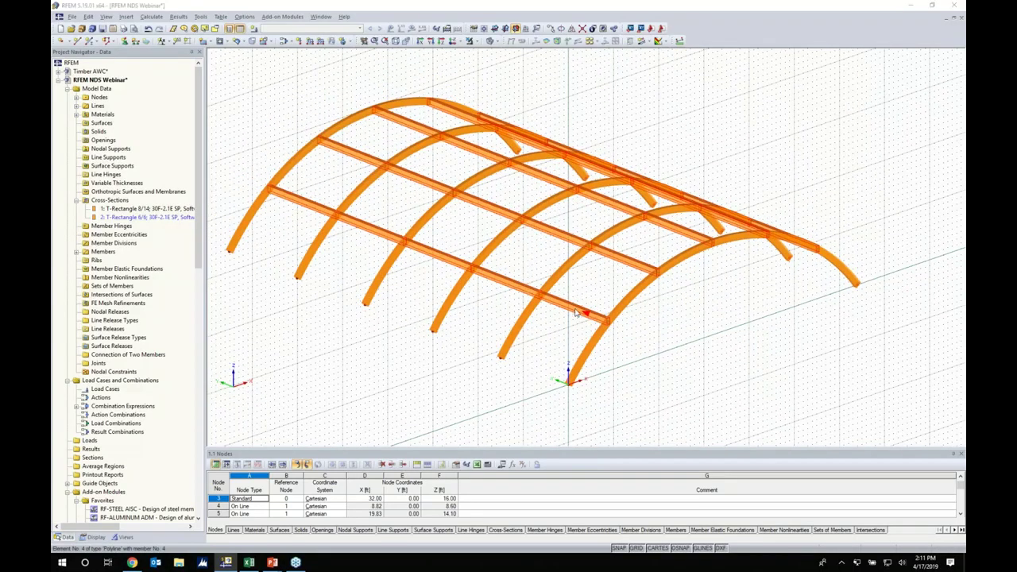
{"action": "double_click", "coordinate": [576, 313]}
{"action": "left_click_drag", "start_coordinate": [552, 156], "coordinate": [643, 132]}
{"action": "left_click", "coordinate": [639, 298]}
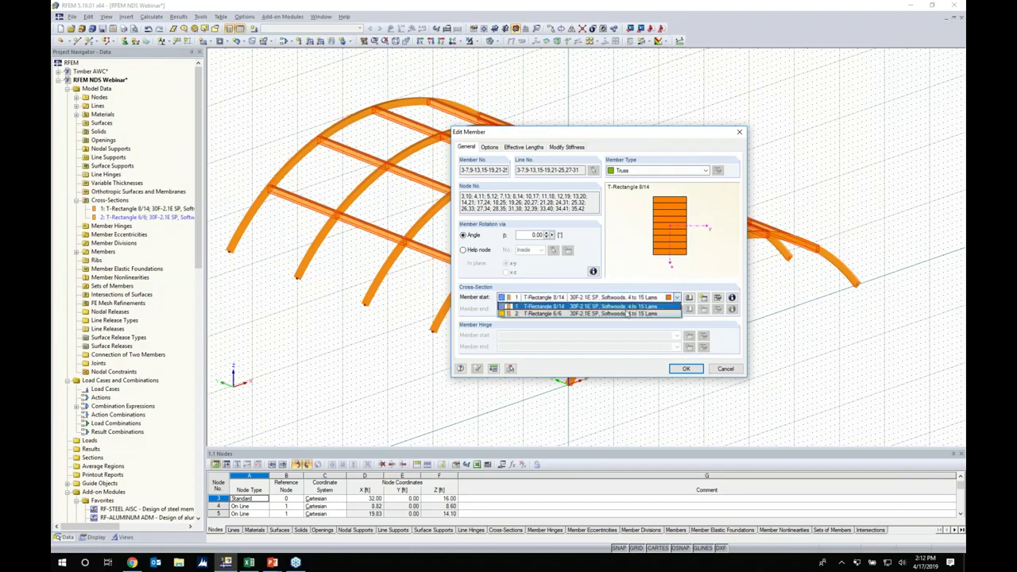
{"action": "left_click", "coordinate": [628, 314]}
{"action": "left_click", "coordinate": [686, 369]}
{"action": "left_click", "coordinate": [463, 357]}
Turn off the work plane grid around the arch structure.
{"action": "middle_click_drag", "start_coordinate": [633, 349], "coordinate": [595, 331], "text": "ctrl"}
{"action": "middle_click_drag", "start_coordinate": [678, 417], "coordinate": [595, 411]}
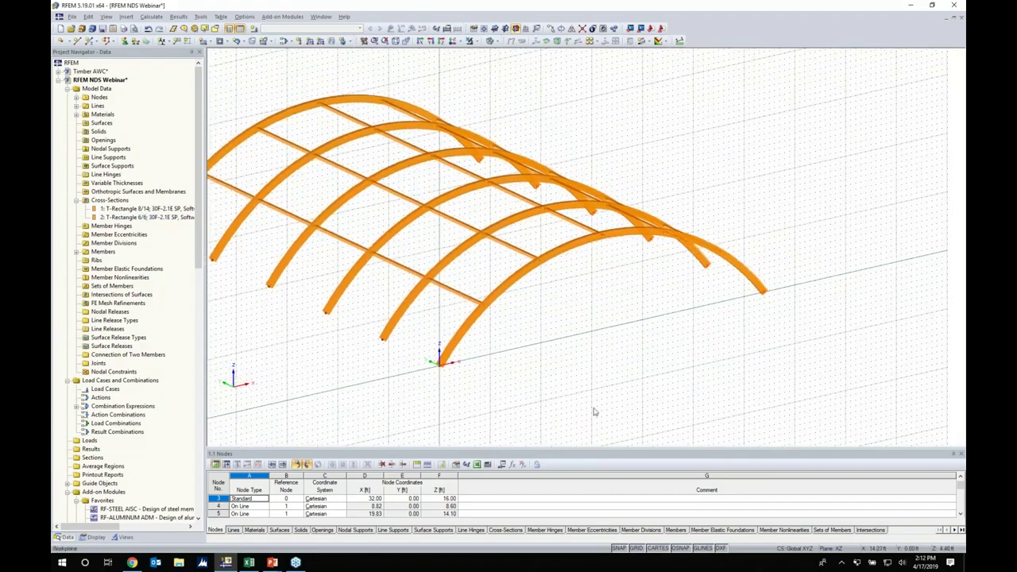
{"action": "left_click", "coordinate": [636, 548]}
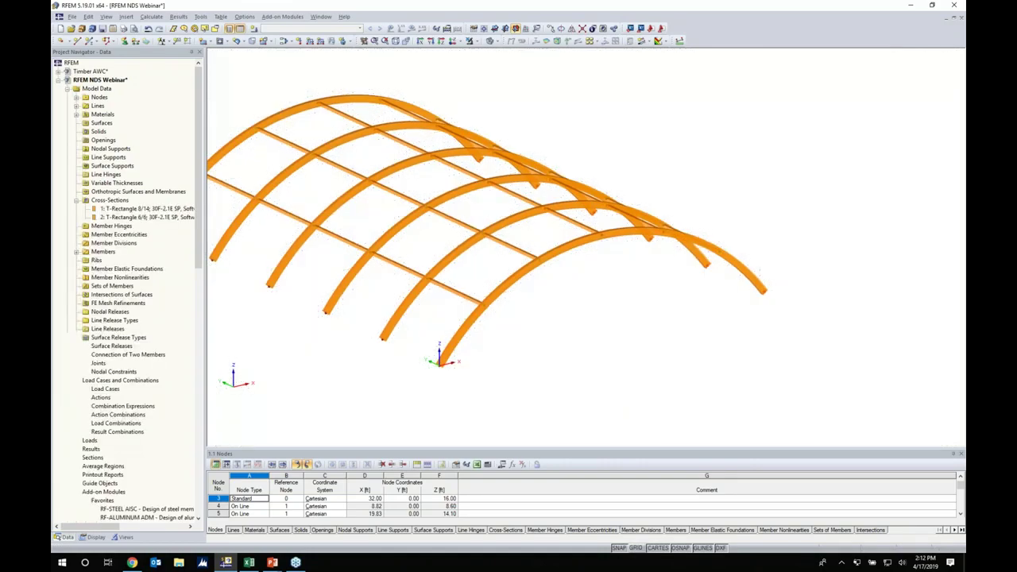
Examine how the connecting members meet the front arch, up close and from several angles.
{"action": "middle_click_drag", "start_coordinate": [619, 361], "coordinate": [524, 330], "text": "ctrl"}
{"action": "scroll", "coordinate": [595, 345], "scroll_direction": "down", "scroll_amount": 1}
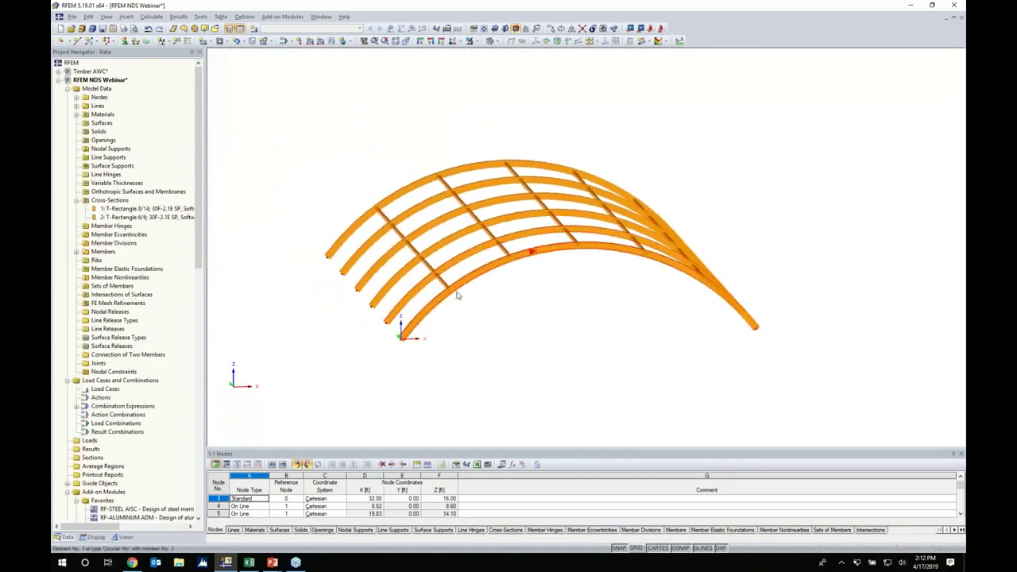
{"action": "scroll", "coordinate": [457, 295], "scroll_direction": "up", "scroll_amount": 9}
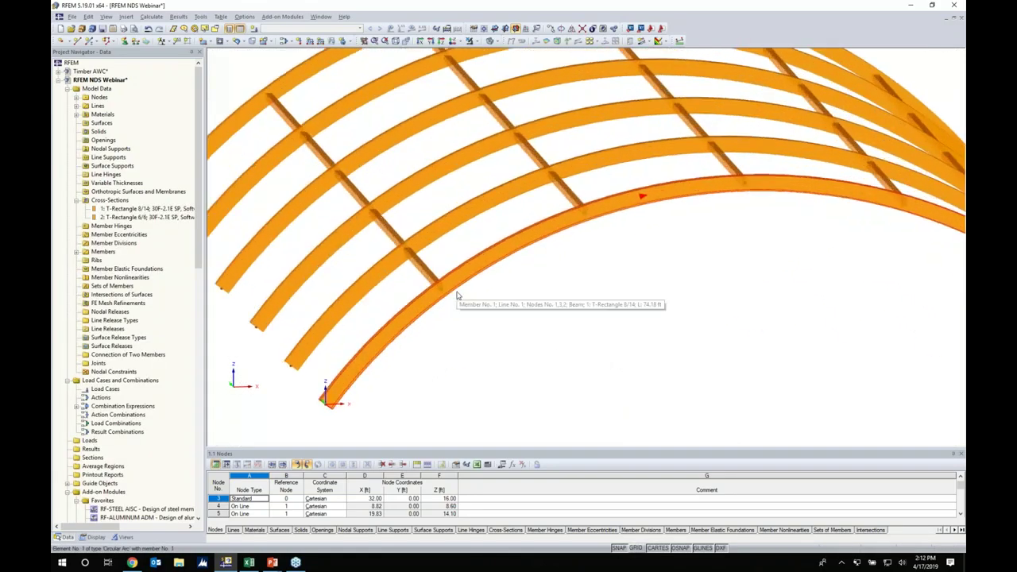
{"action": "middle_click_drag", "start_coordinate": [461, 307], "coordinate": [411, 284], "text": "ctrl"}
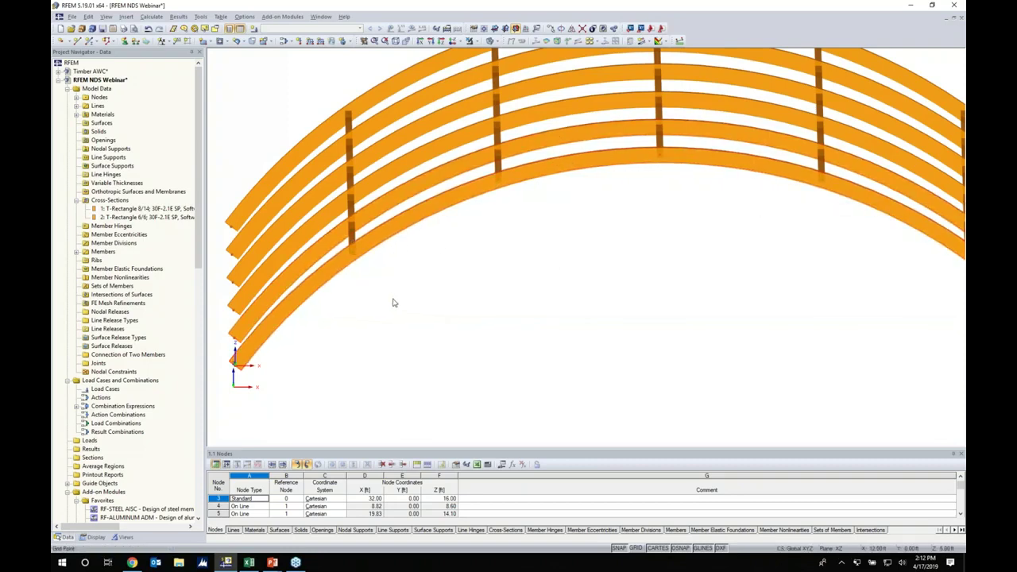
{"action": "middle_click_drag", "start_coordinate": [432, 302], "coordinate": [483, 297], "text": "ctrl"}
{"action": "scroll", "coordinate": [515, 313], "scroll_direction": "down", "scroll_amount": 1}
{"action": "scroll", "coordinate": [515, 313], "scroll_direction": "down", "scroll_amount": 1}
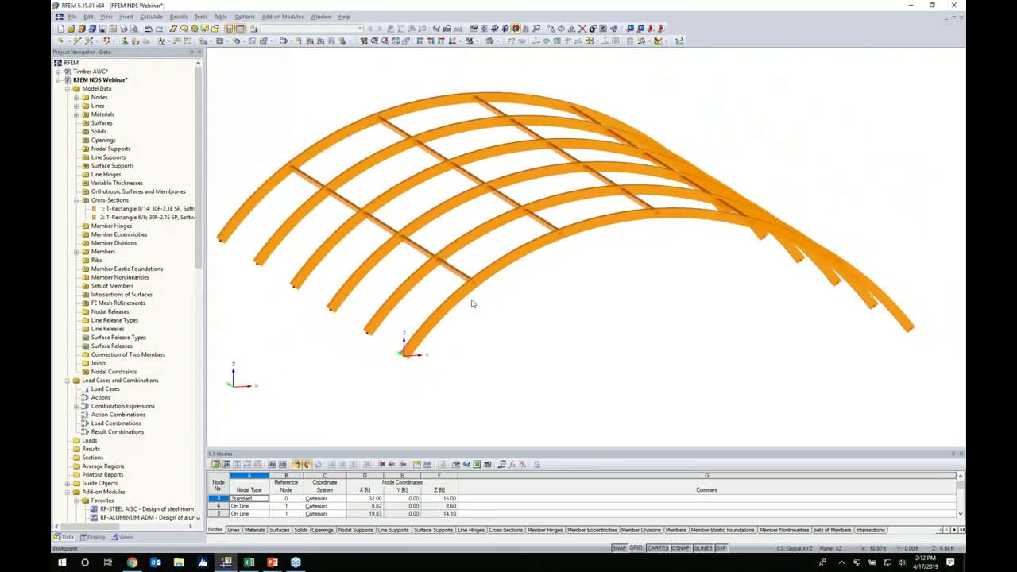
Isolate the members with the T-Rectangle 6/6 cross-section using the generated visibilities.
{"action": "left_click", "coordinate": [124, 537]}
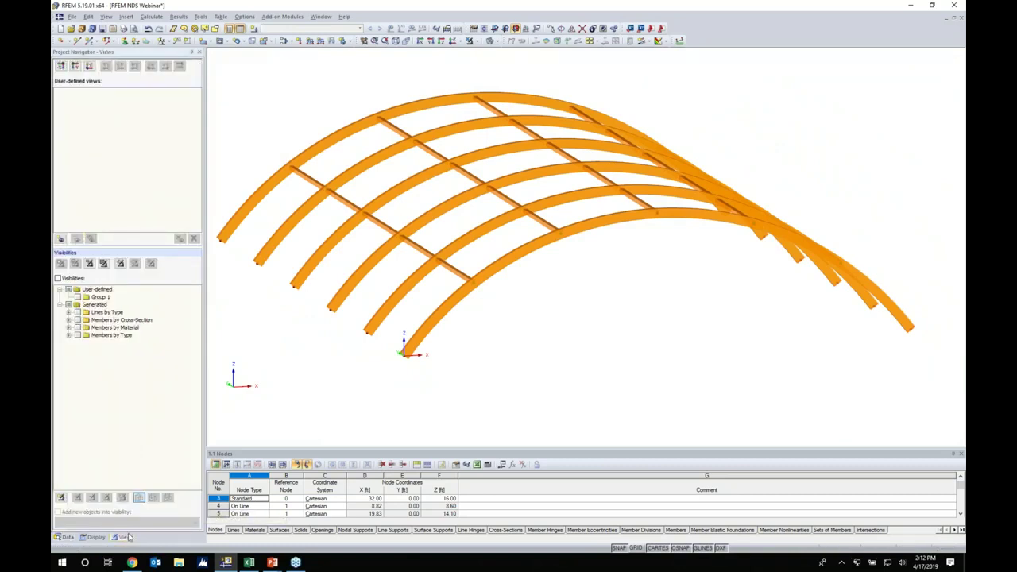
{"action": "left_click", "coordinate": [68, 320]}
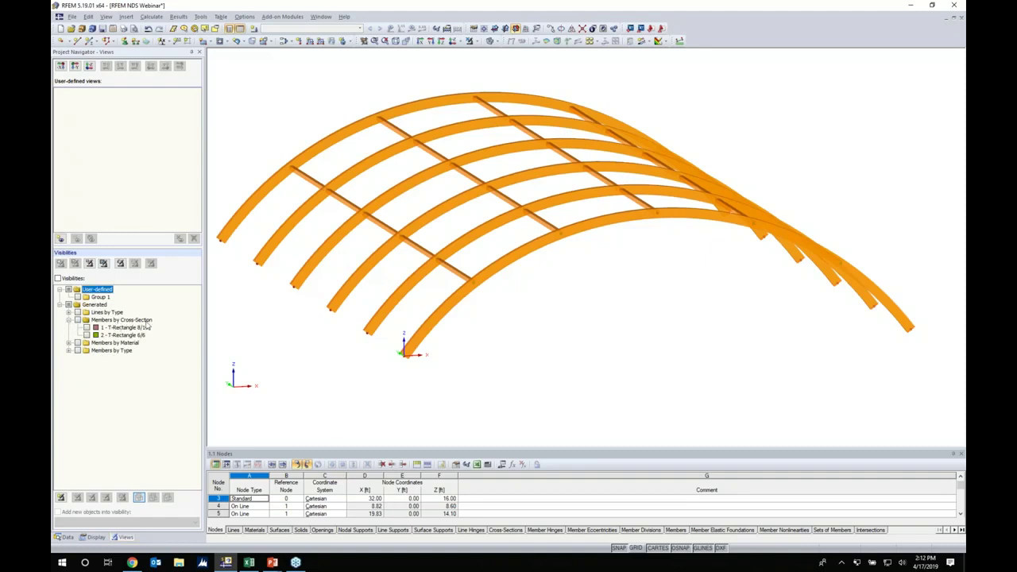
{"action": "left_click", "coordinate": [87, 334]}
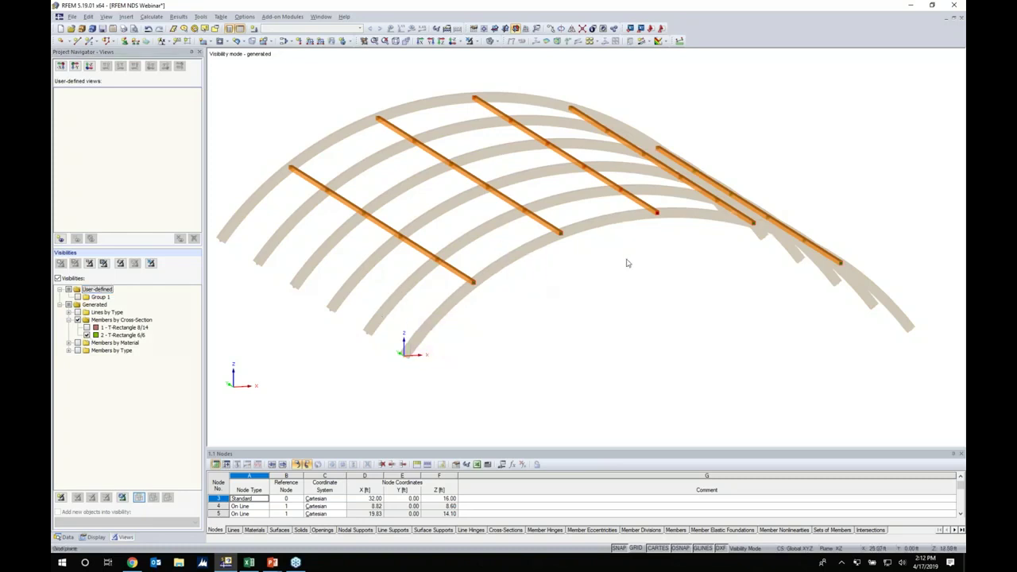
{"action": "scroll", "coordinate": [784, 346], "scroll_direction": "down", "scroll_amount": 2}
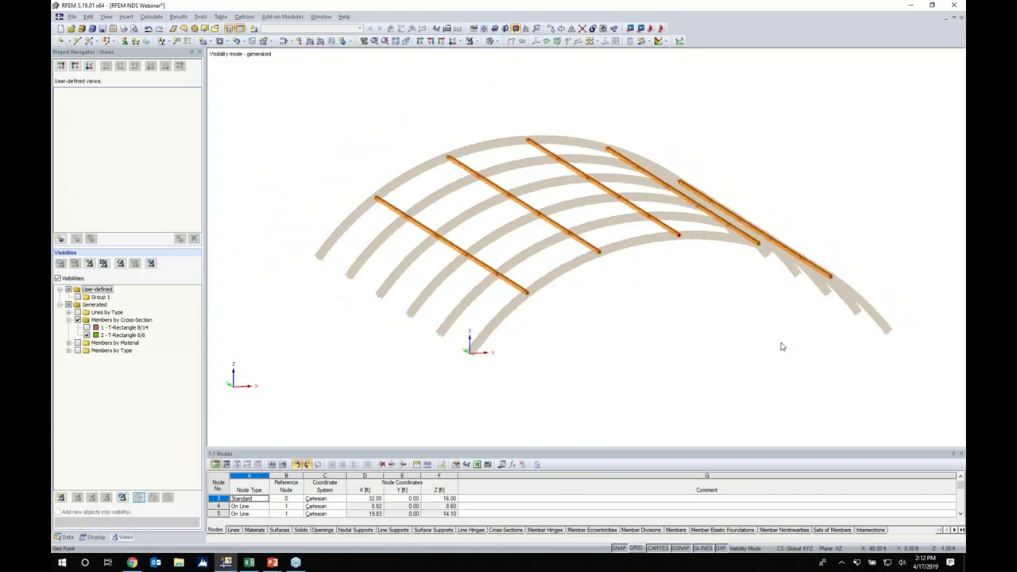
Show the work plane grid again and set the work plane origin at the crown node of the front arch.
{"action": "middle_click_drag", "start_coordinate": [776, 343], "coordinate": [700, 320]}
{"action": "left_click", "coordinate": [636, 549]}
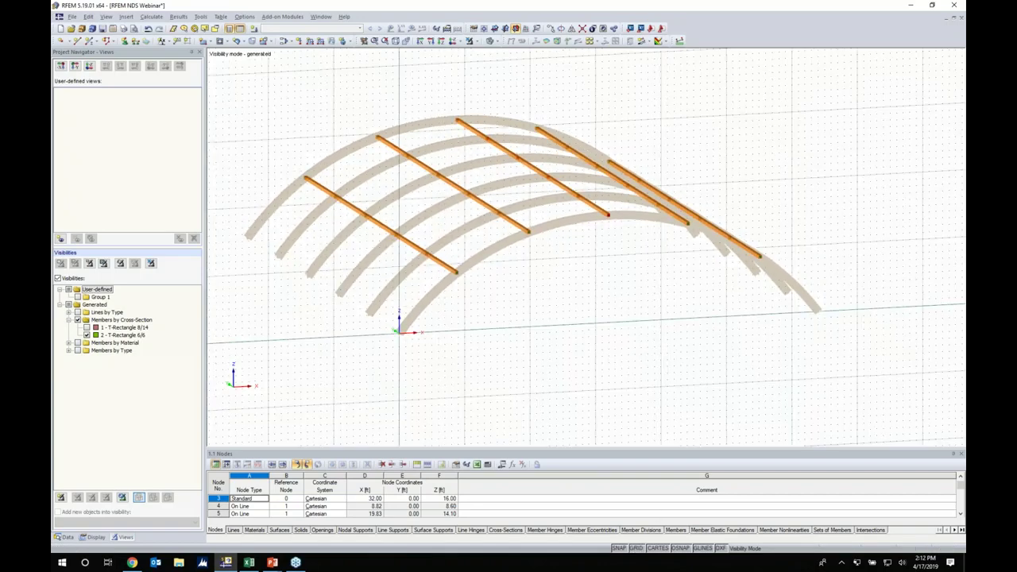
{"action": "left_click", "coordinate": [484, 29]}
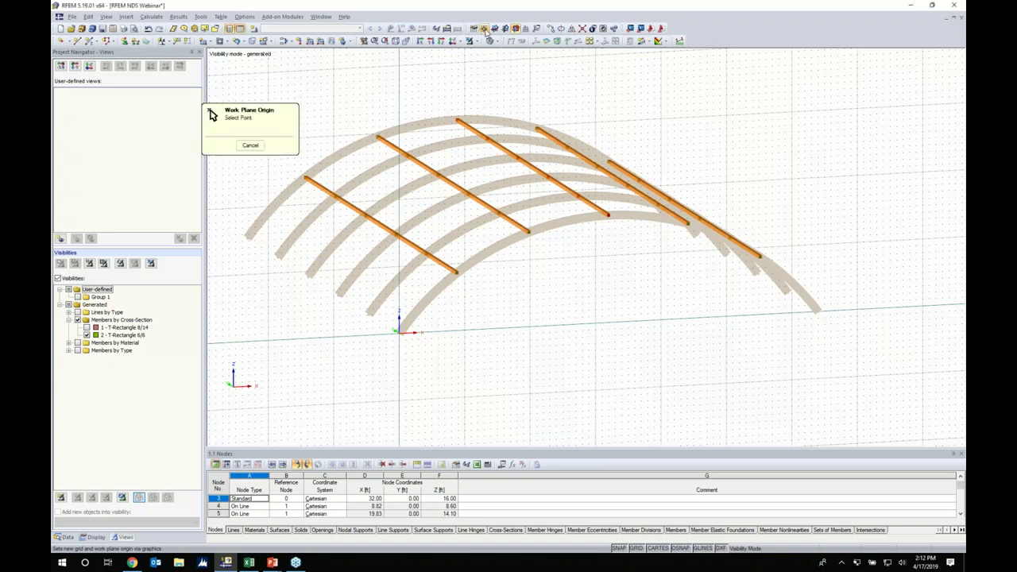
{"action": "left_click", "coordinate": [609, 216]}
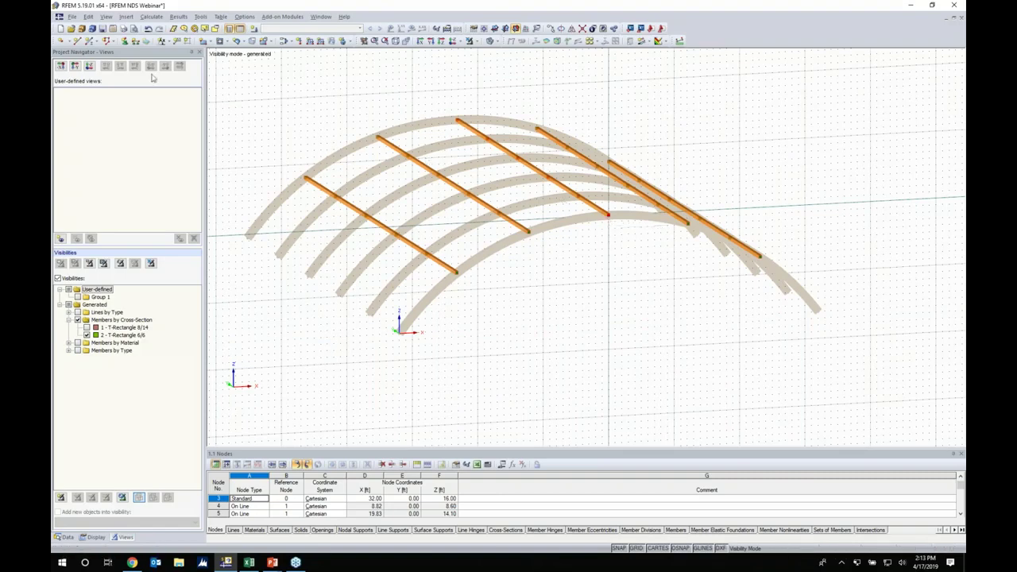
Place one standard node well below the front arch, vertically beneath its crown on the work plane axis.
{"action": "left_click", "coordinate": [61, 42]}
{"action": "mouse_move", "coordinate": [599, 338]}
{"action": "middle_mouse_down"}
{"action": "mouse_move", "coordinate": [568, 265]}
{"action": "mouse_move", "coordinate": [539, 231]}
{"action": "middle_mouse_up"}
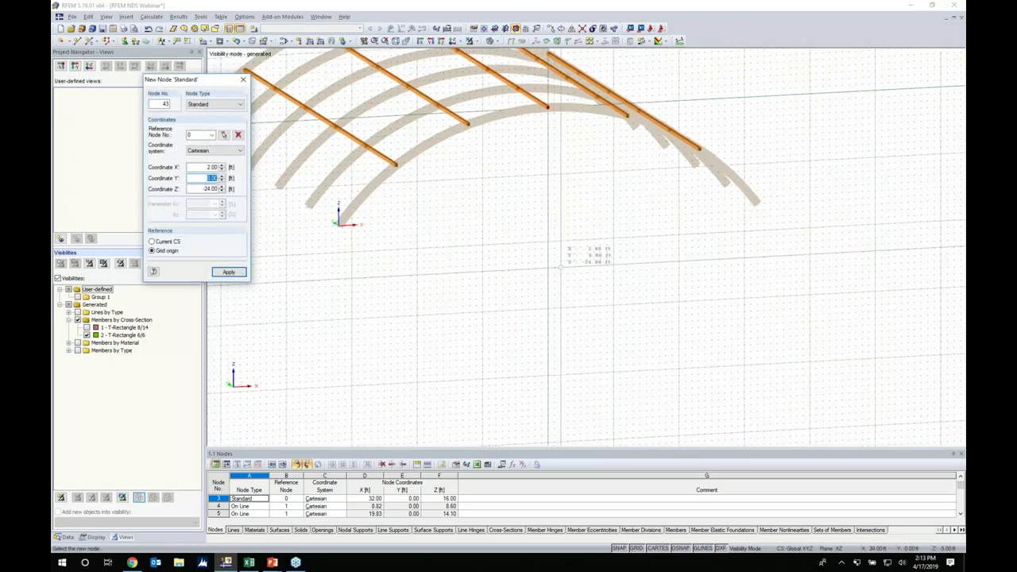
{"action": "left_click", "coordinate": [547, 374]}
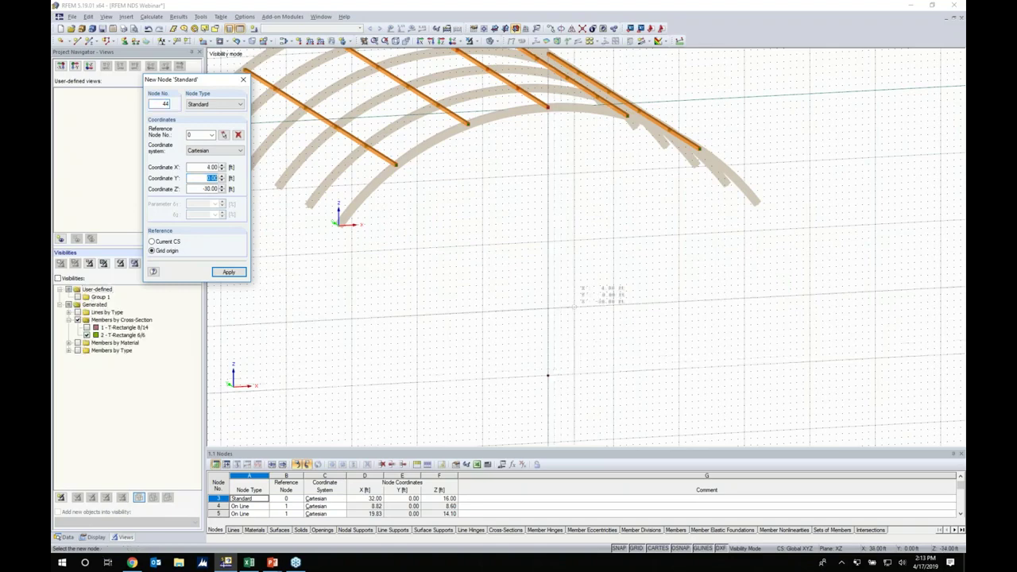
{"action": "key", "text": "Escape"}
{"action": "scroll", "coordinate": [575, 301], "scroll_direction": "down", "scroll_amount": 2}
{"action": "middle_click_drag", "start_coordinate": [590, 341], "coordinate": [563, 339]}
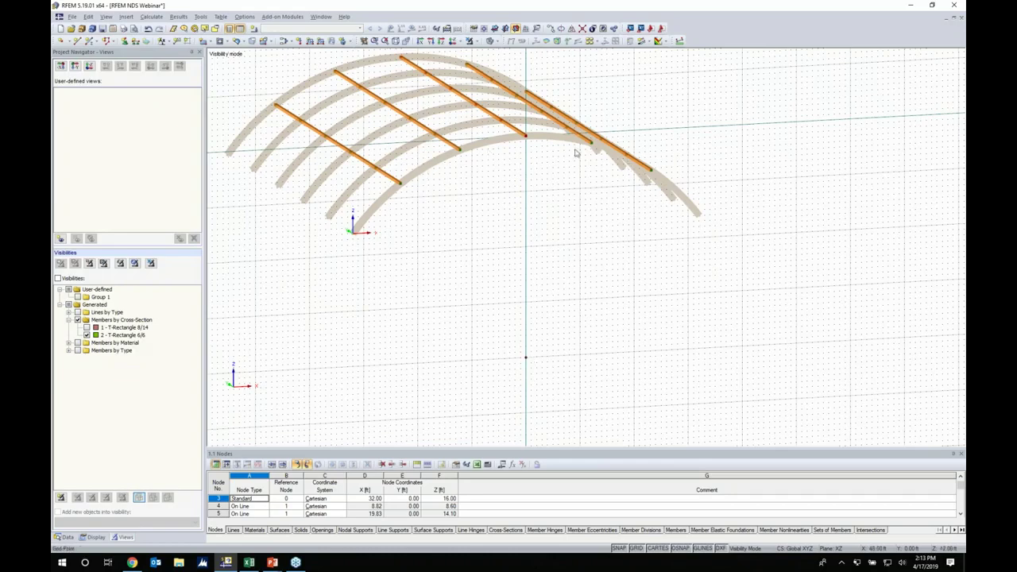
Select all the T-Rectangle 6/6 truss members and define their rotation via help node 43, the node below the arch, in plane x-z.
{"action": "middle_click_drag", "start_coordinate": [411, 229], "coordinate": [434, 276]}
{"action": "left_click_drag", "start_coordinate": [700, 294], "coordinate": [269, 73]}
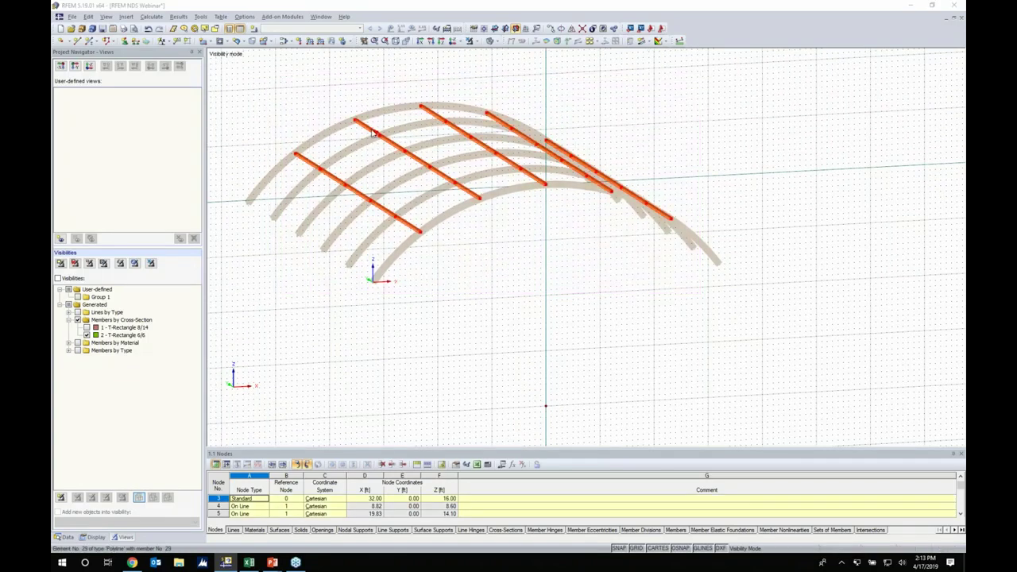
{"action": "double_click", "coordinate": [372, 133]}
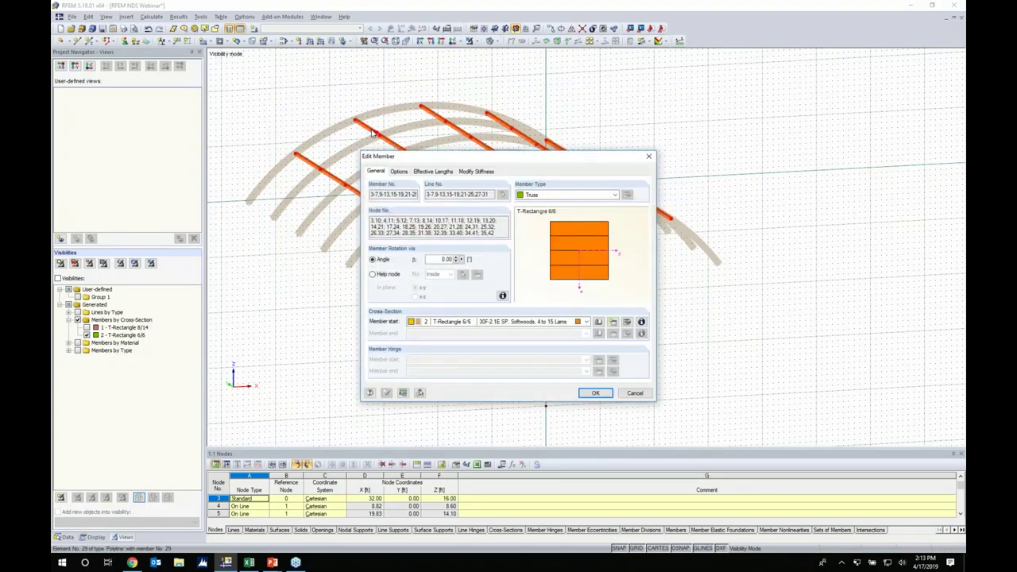
{"action": "left_click", "coordinate": [373, 274]}
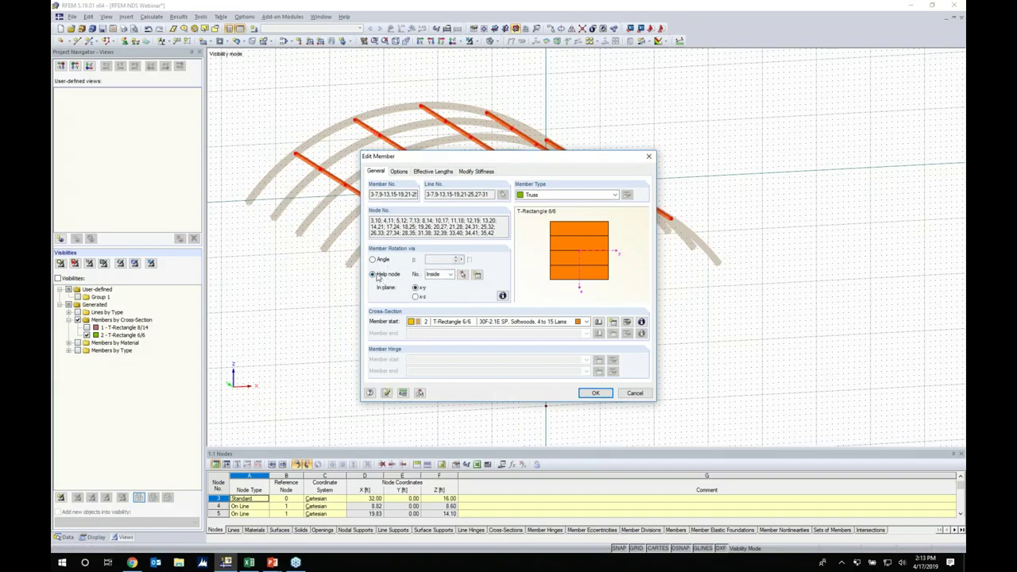
{"action": "left_click", "coordinate": [464, 275]}
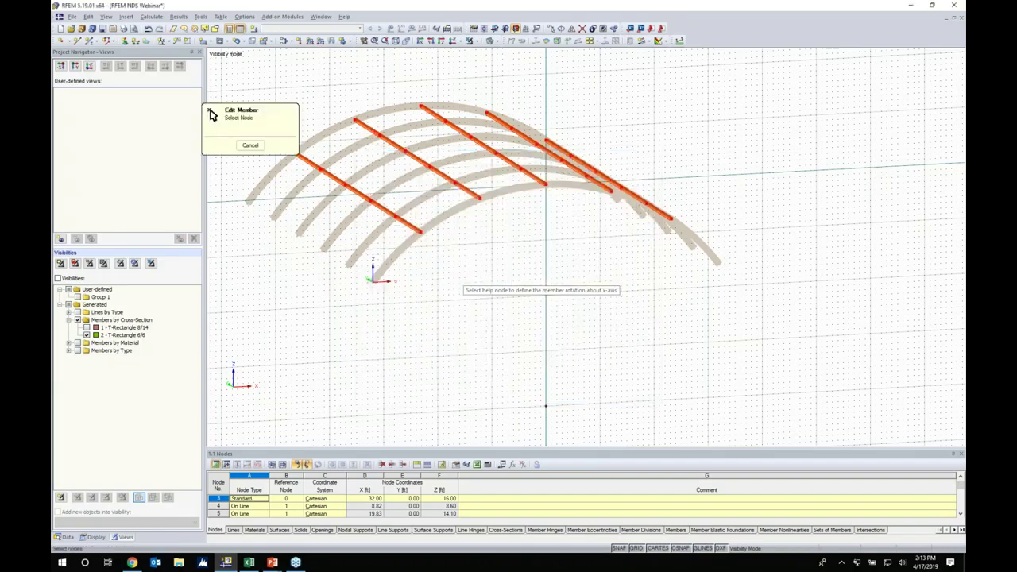
{"action": "left_click", "coordinate": [545, 406]}
{"action": "left_click", "coordinate": [415, 297]}
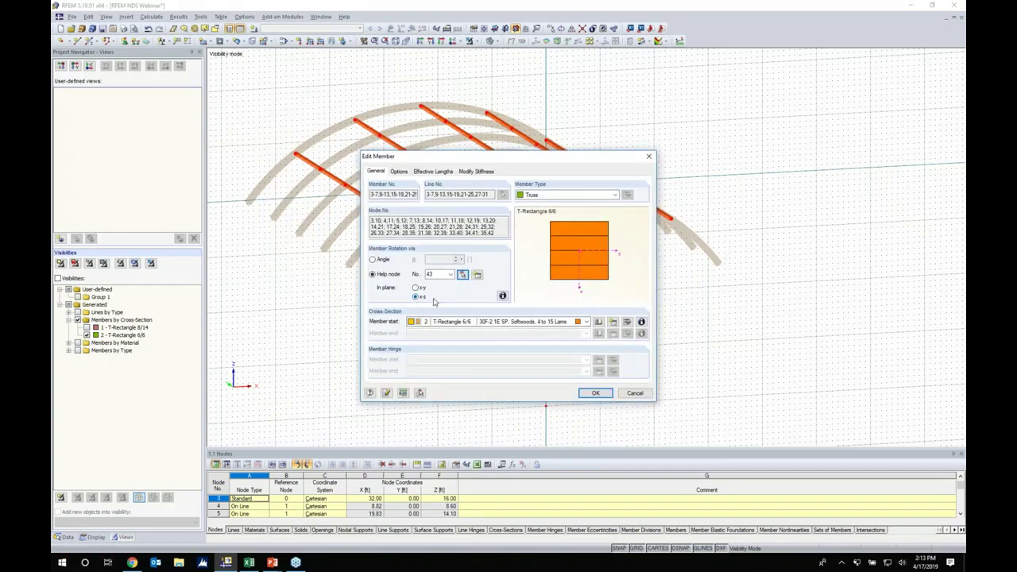
{"action": "left_click", "coordinate": [592, 393]}
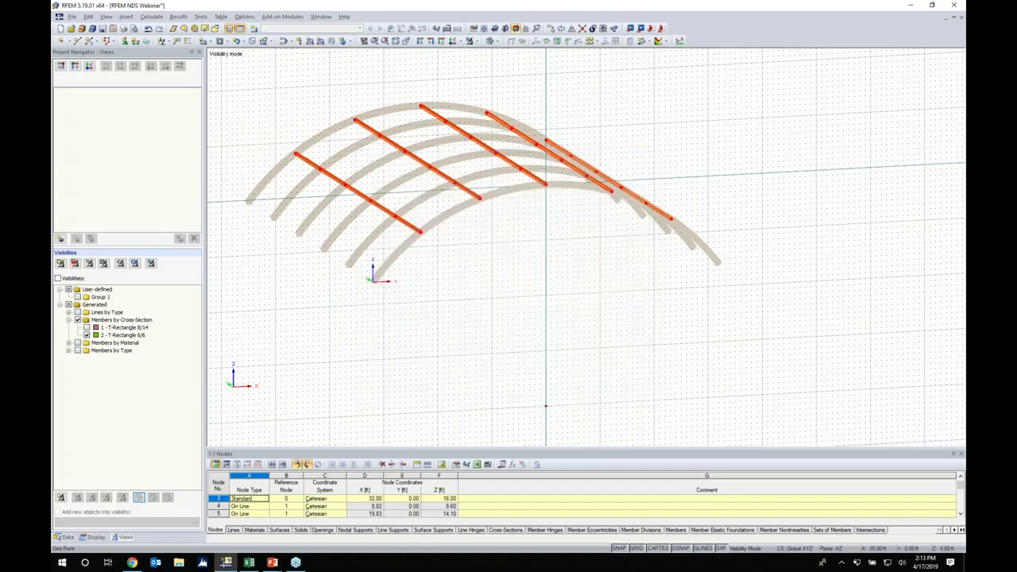
Examine how the truss members are rotated relative to the arch curvature, up close along the front arch and from several angles.
{"action": "middle_click_drag", "start_coordinate": [446, 255], "coordinate": [452, 241], "text": "ctrl"}
{"action": "scroll", "coordinate": [397, 225], "scroll_direction": "up", "scroll_amount": 3}
{"action": "scroll", "coordinate": [398, 224], "scroll_direction": "up", "scroll_amount": 5}
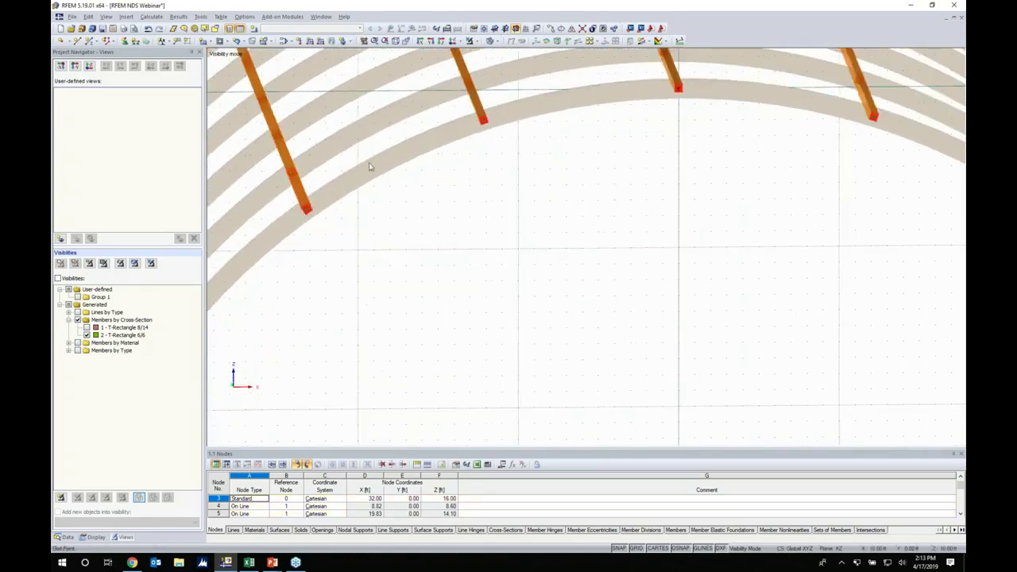
{"action": "middle_click_drag", "start_coordinate": [488, 158], "coordinate": [452, 179]}
{"action": "scroll", "coordinate": [354, 266], "scroll_direction": "down", "scroll_amount": 3}
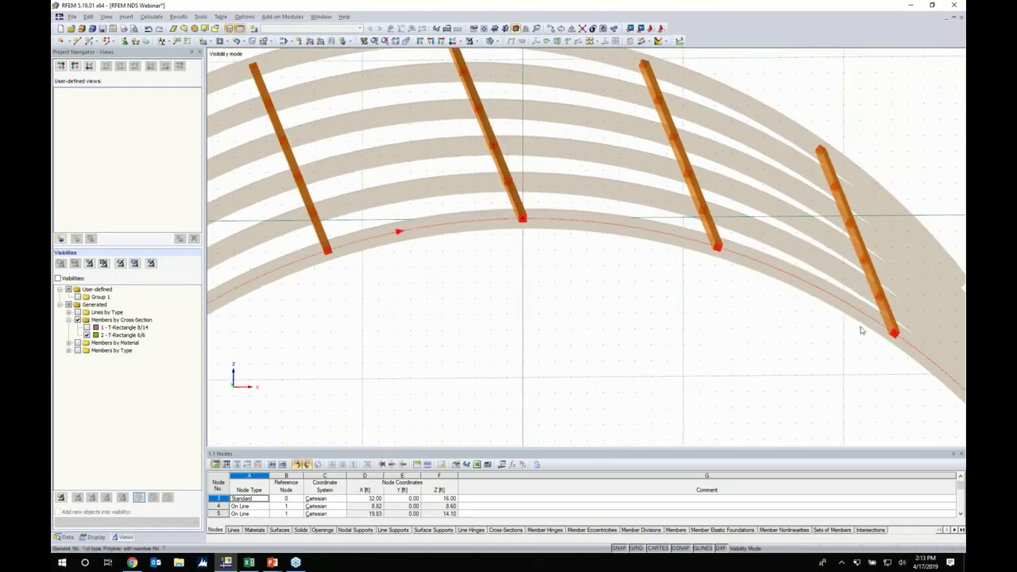
{"action": "scroll", "coordinate": [807, 316], "scroll_direction": "down", "scroll_amount": 6}
{"action": "middle_click_drag", "start_coordinate": [697, 306], "coordinate": [688, 339]}
{"action": "middle_click_drag", "start_coordinate": [688, 339], "coordinate": [675, 320]}
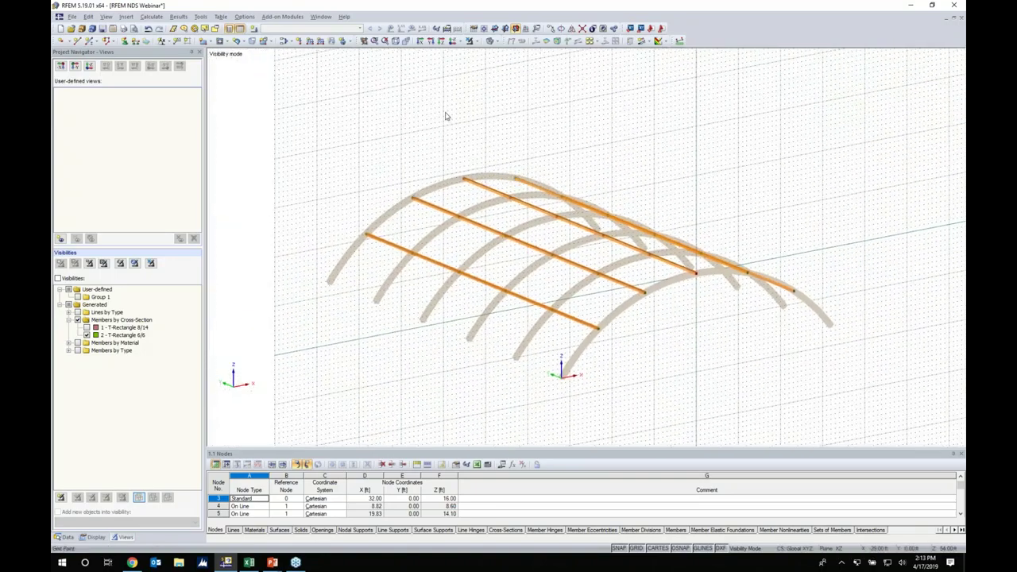
Cancel the visibility mode to show the complete arch structure and turn off the work plane grid.
{"action": "left_click", "coordinate": [469, 41]}
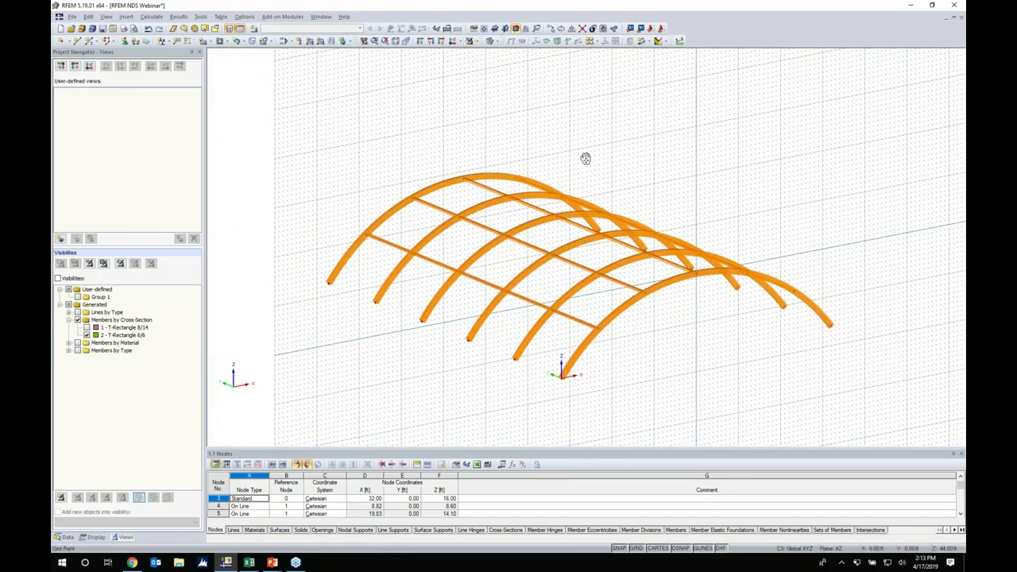
{"action": "middle_click_drag", "start_coordinate": [586, 159], "coordinate": [557, 151]}
{"action": "scroll", "coordinate": [564, 143], "scroll_direction": "up", "scroll_amount": 1}
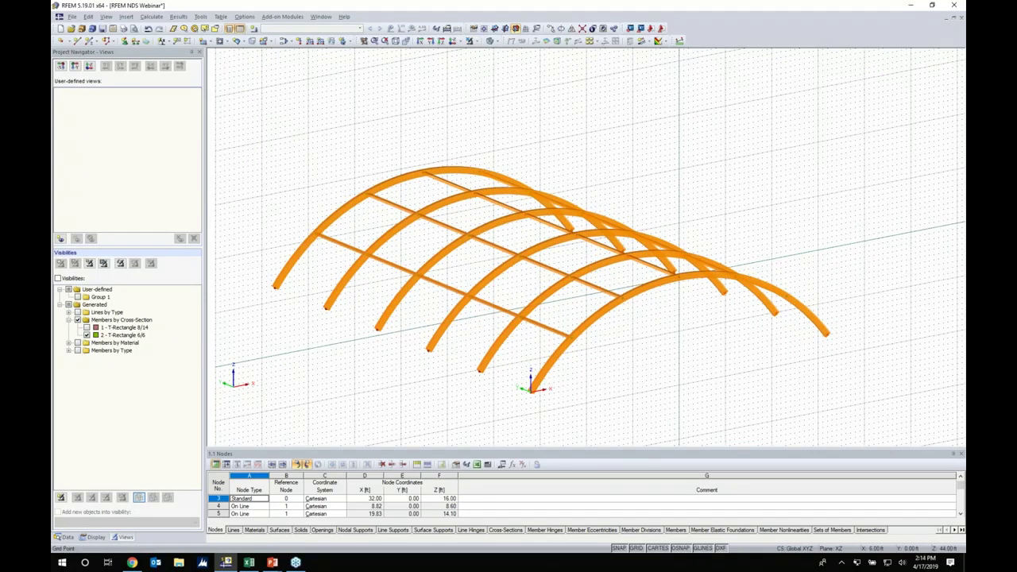
{"action": "left_click", "coordinate": [636, 548]}
Define a new tension member with a round bar cross-section of 0.625 in diameter in Steel A36.
{"action": "left_click", "coordinate": [88, 42]}
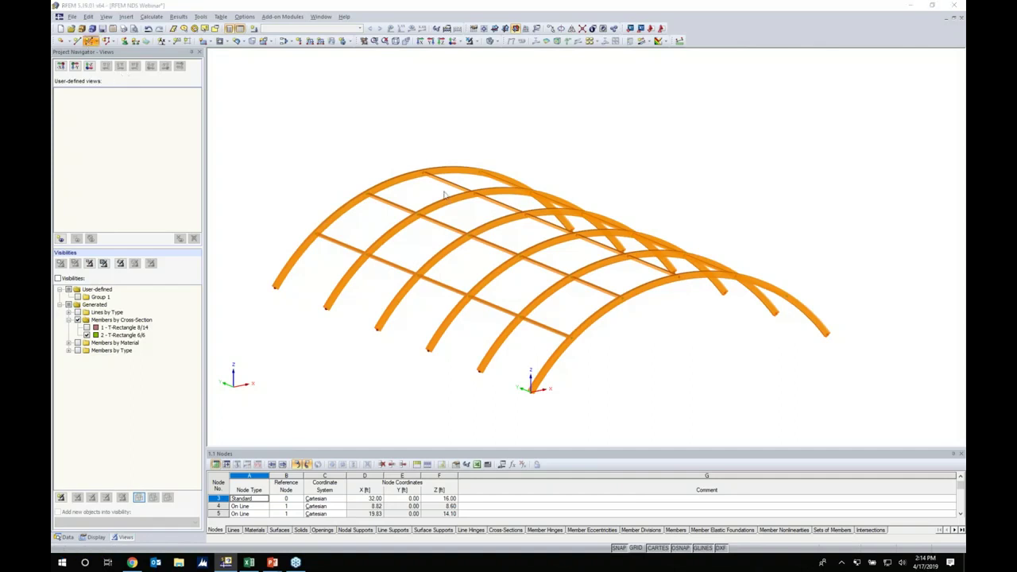
{"action": "left_click", "coordinate": [575, 196]}
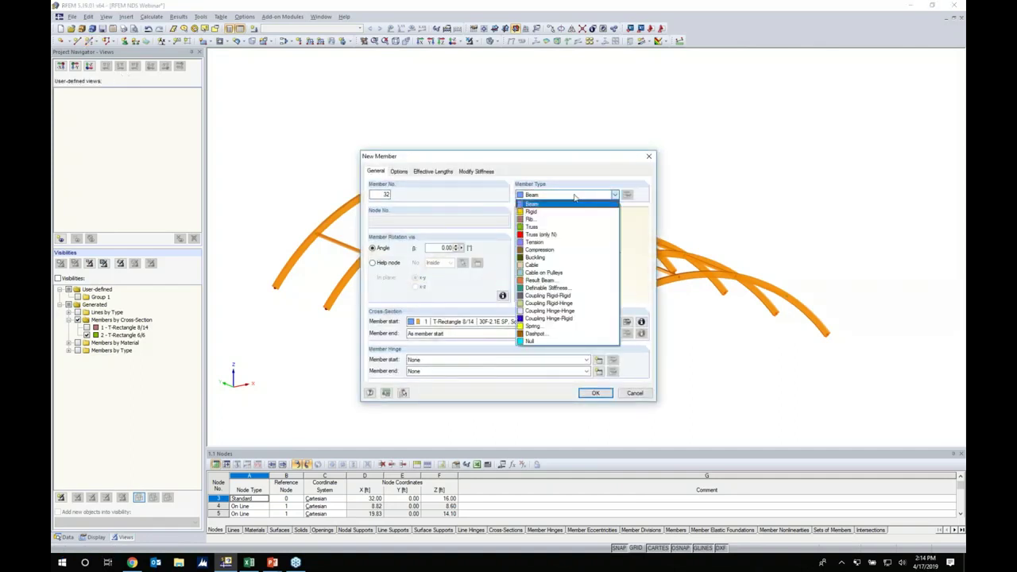
{"action": "left_click", "coordinate": [543, 242]}
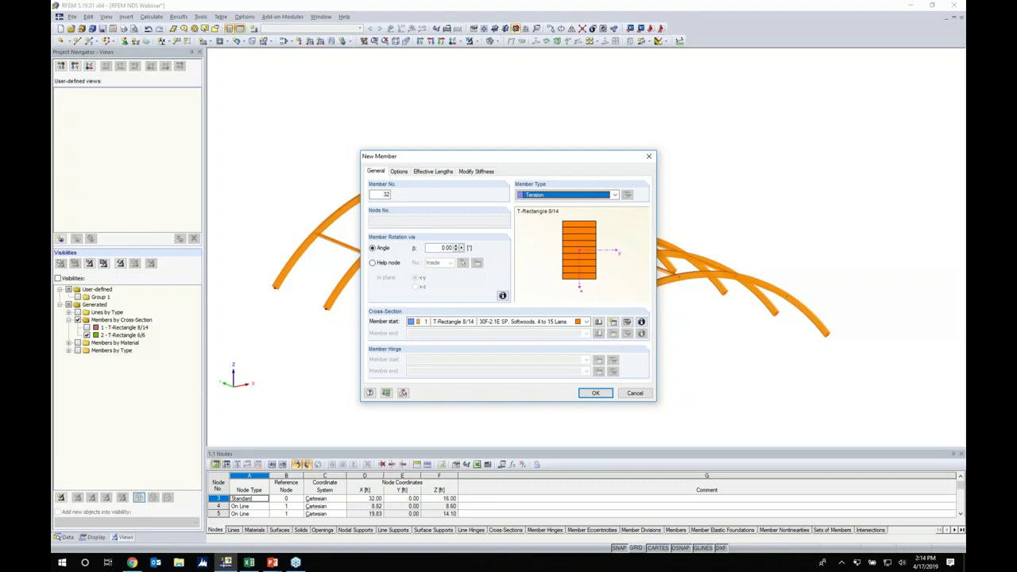
{"action": "left_click", "coordinate": [597, 321]}
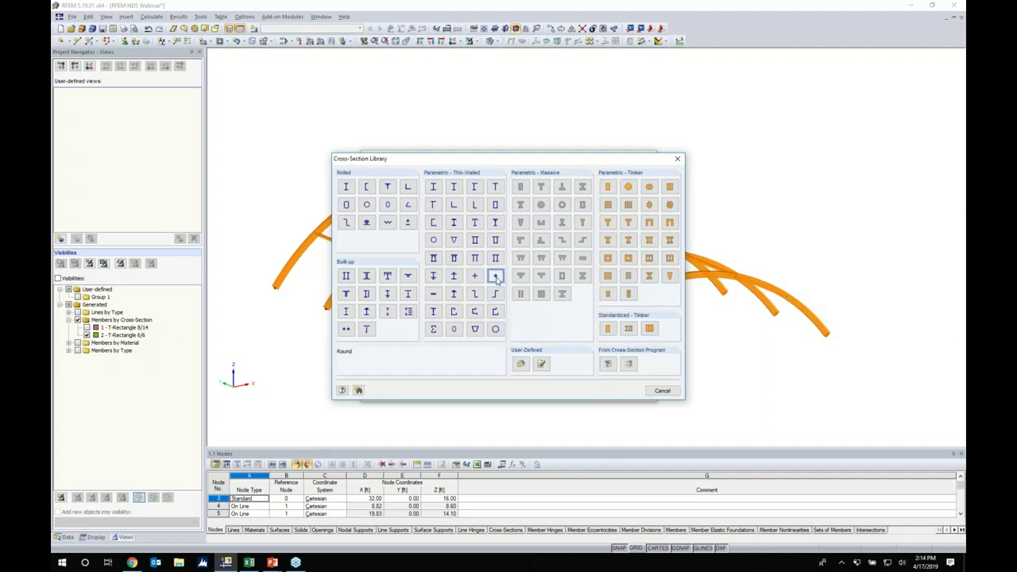
{"action": "key", "text": "Escape"}
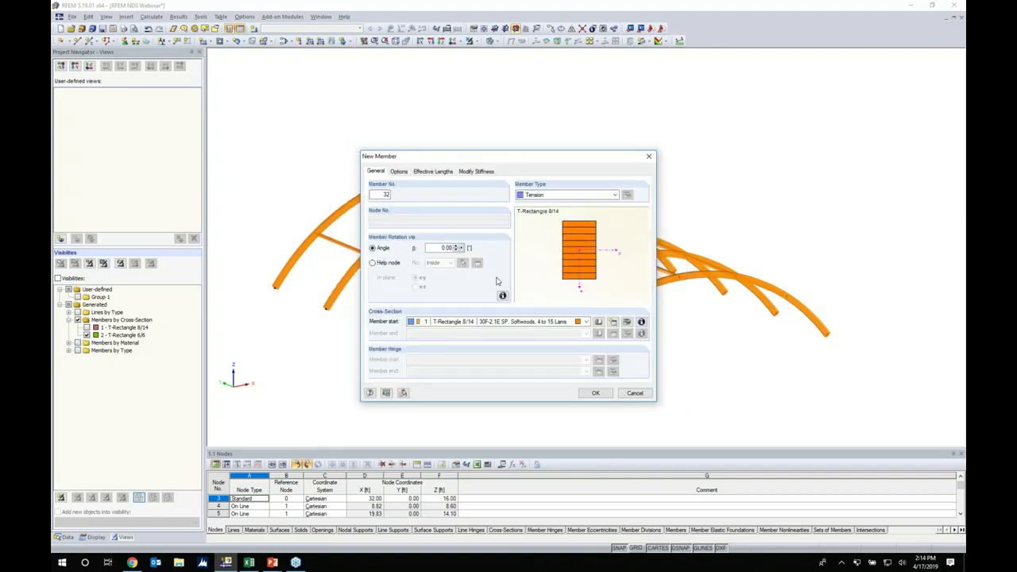
{"action": "type", "text": "0.625"}
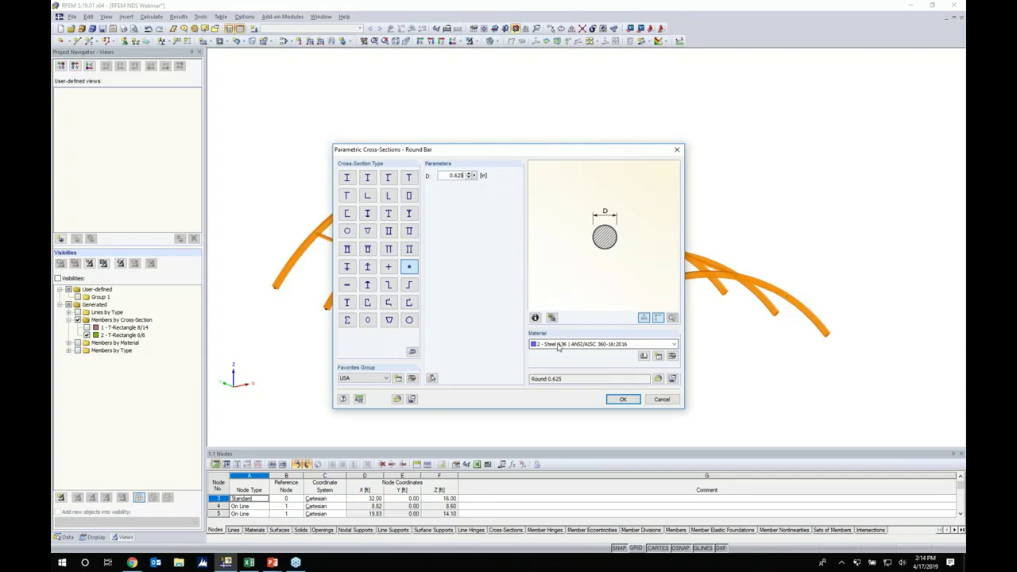
{"action": "left_click", "coordinate": [560, 361]}
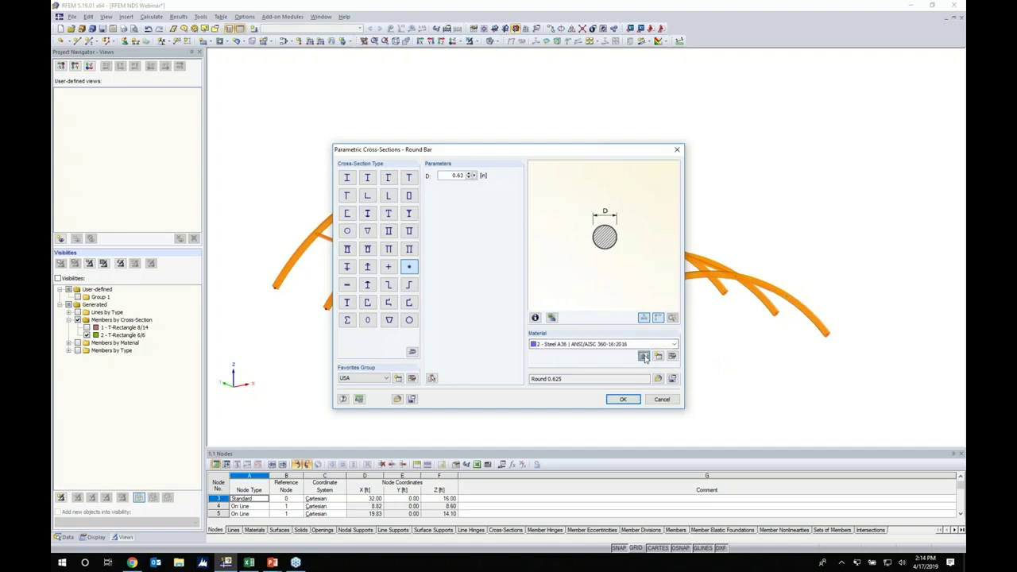
Look up the ASTM cable materials in the material library without adopting one.
{"action": "left_click", "coordinate": [644, 356]}
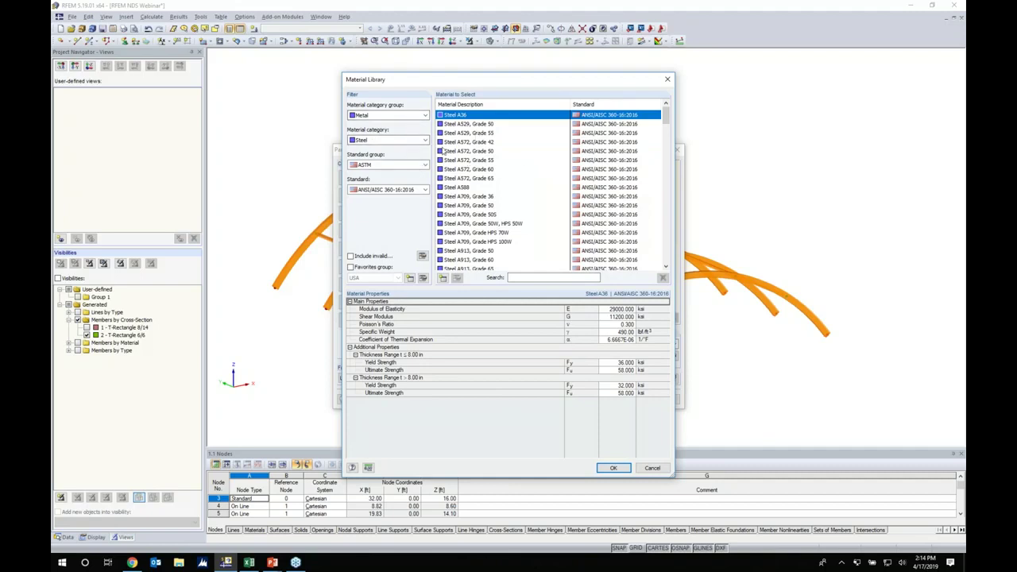
{"action": "left_click", "coordinate": [389, 140]}
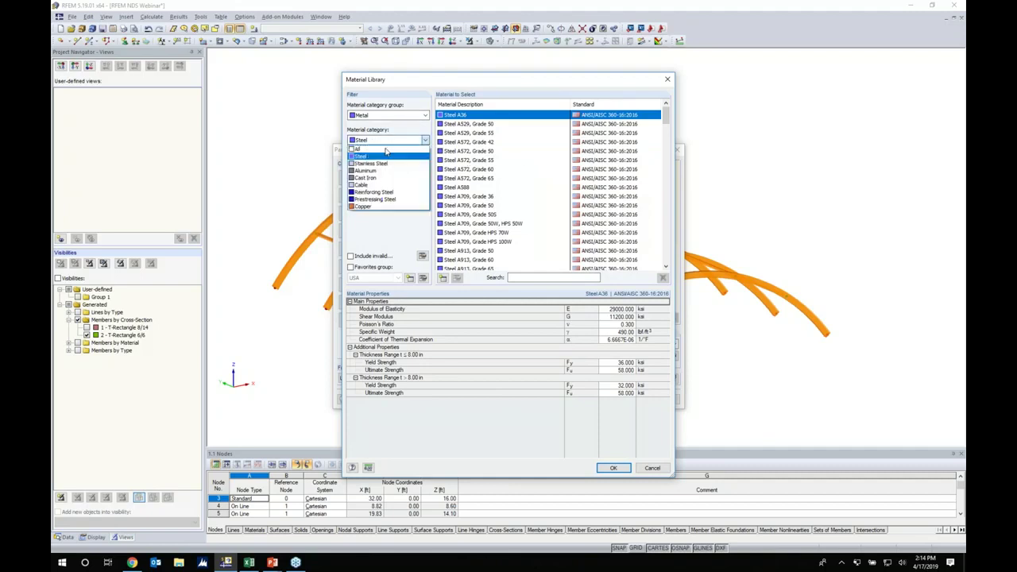
{"action": "left_click", "coordinate": [371, 188]}
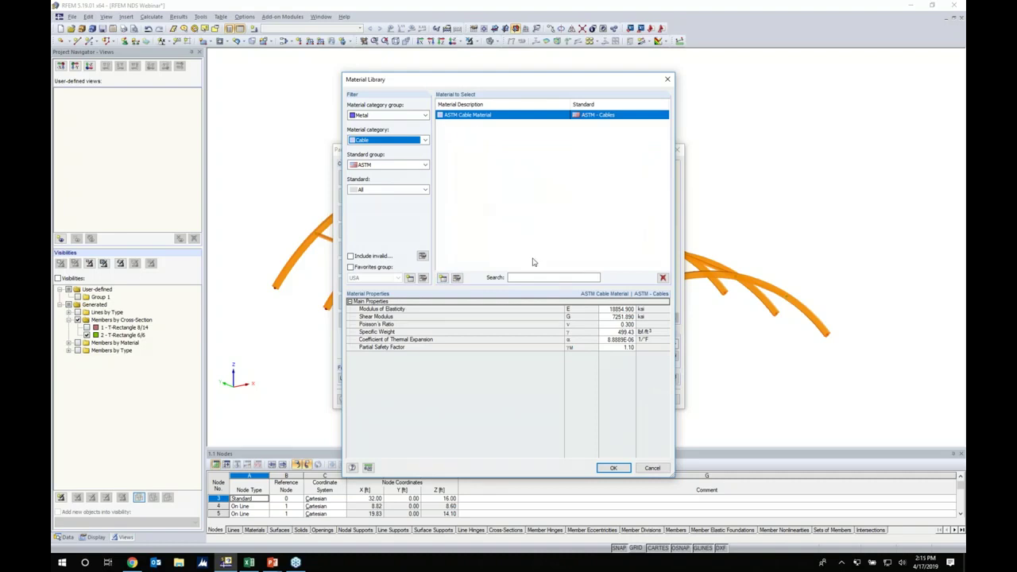
{"action": "left_click", "coordinate": [645, 467]}
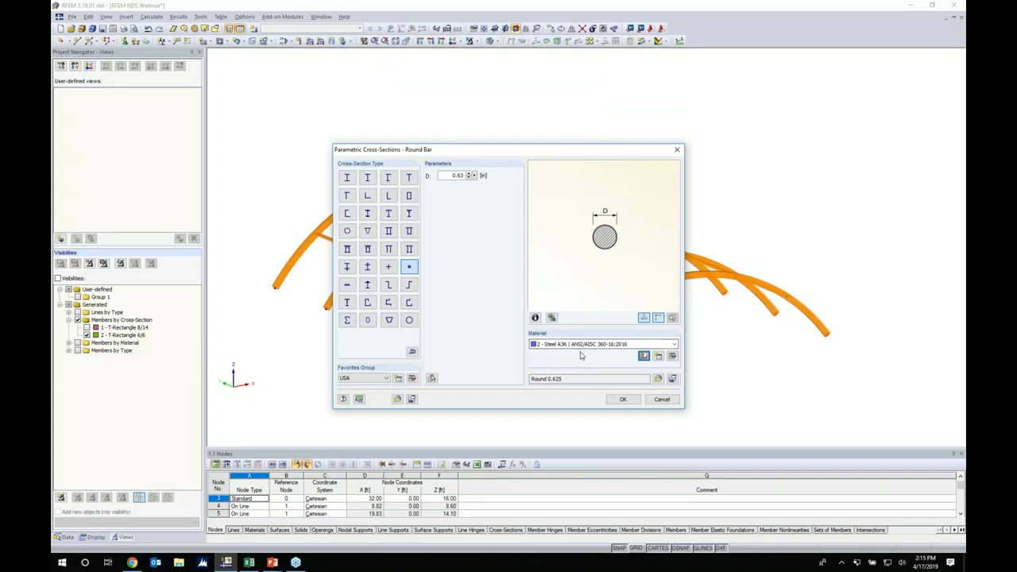
Accept the Round 0.625 Steel A36 tension member definition and switch the model display to wireframe.
{"action": "left_click", "coordinate": [623, 398]}
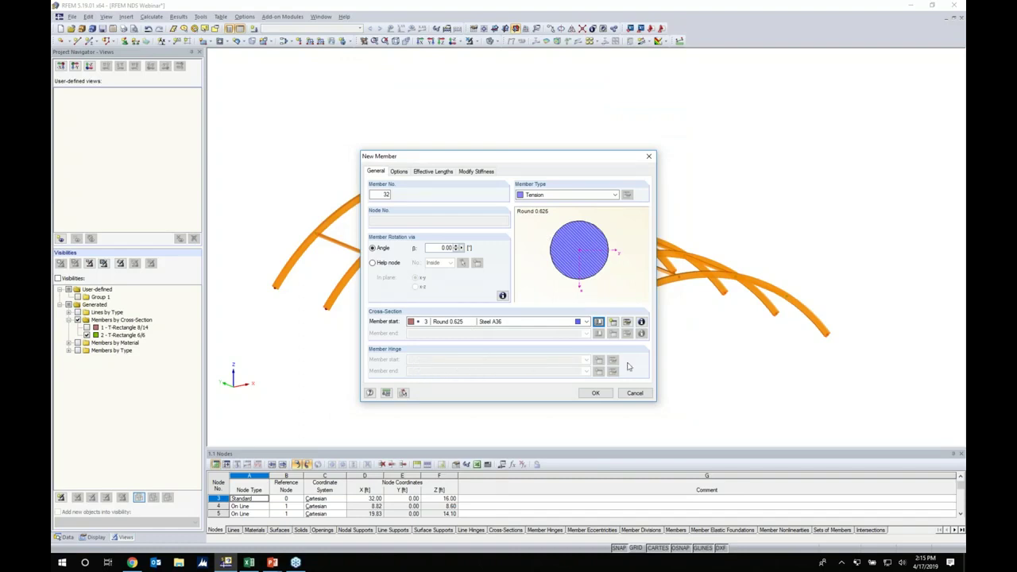
{"action": "left_click", "coordinate": [594, 394]}
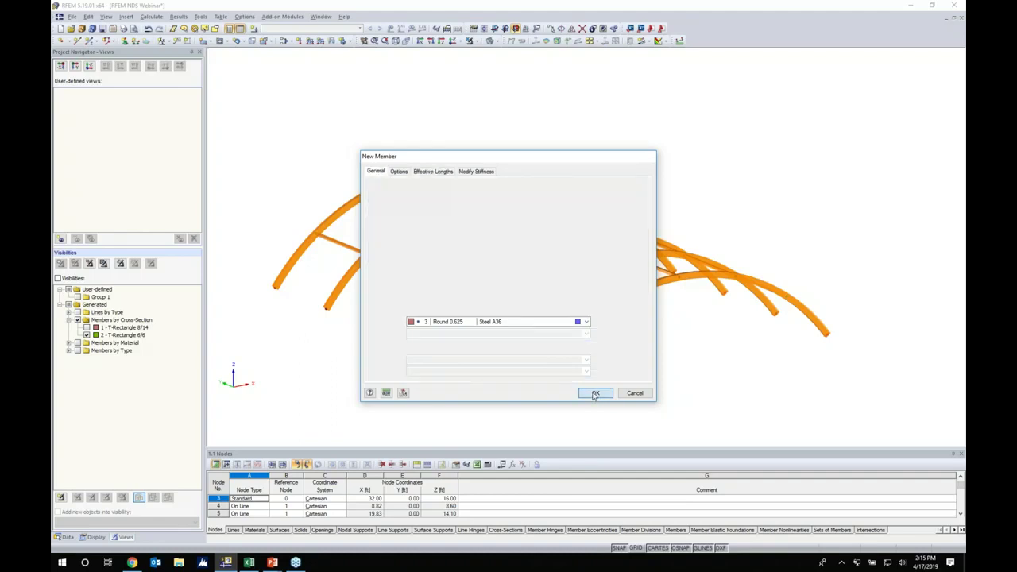
{"action": "left_click", "coordinate": [497, 41]}
{"action": "left_click", "coordinate": [500, 53]}
Draw two crossing tension members in the lowest bay between the second and third arches from the back, from base nodes to first truss nodes.
{"action": "middle_click_drag", "start_coordinate": [424, 312], "coordinate": [498, 298]}
{"action": "scroll", "coordinate": [491, 299], "scroll_direction": "up", "scroll_amount": 3}
{"action": "scroll", "coordinate": [451, 283], "scroll_direction": "up", "scroll_amount": 2}
{"action": "left_click", "coordinate": [458, 354]}
{"action": "left_click", "coordinate": [440, 210]}
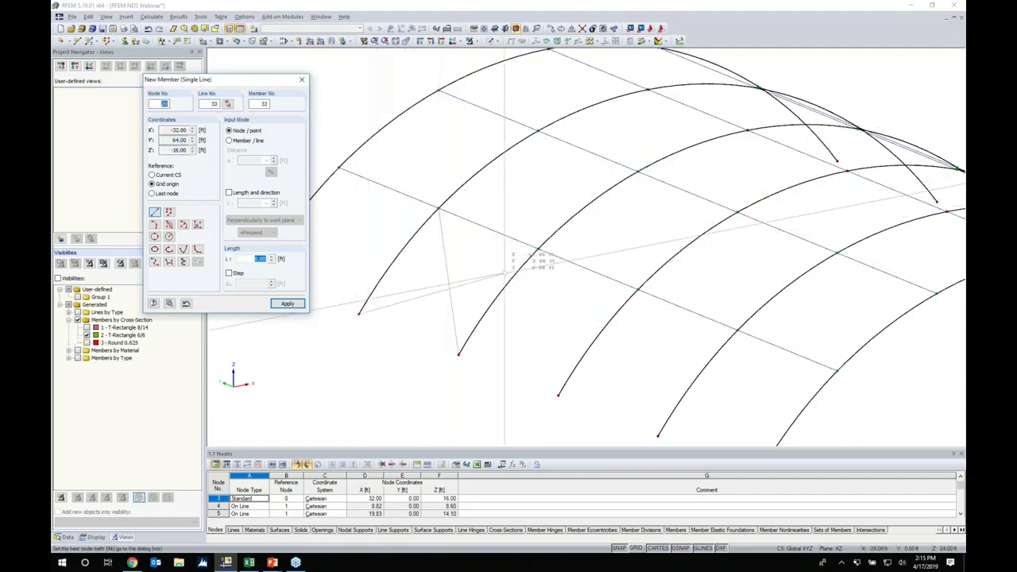
{"action": "left_click", "coordinate": [537, 249]}
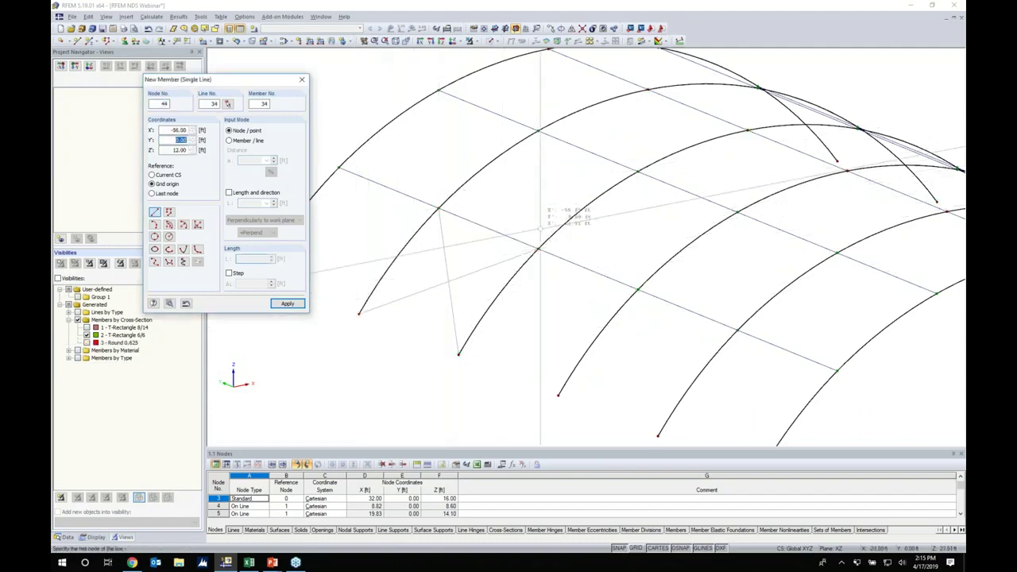
Draw two crossing tension members in the next bay up between the same two arches, connecting the first and second truss lines diagonally.
{"action": "left_click", "coordinate": [538, 130]}
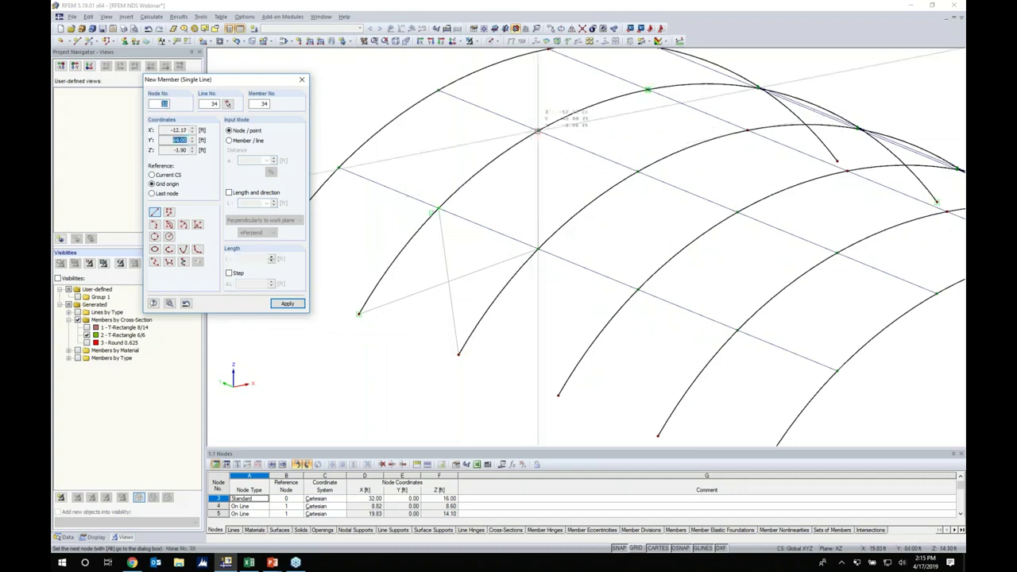
{"action": "left_click", "coordinate": [439, 208]}
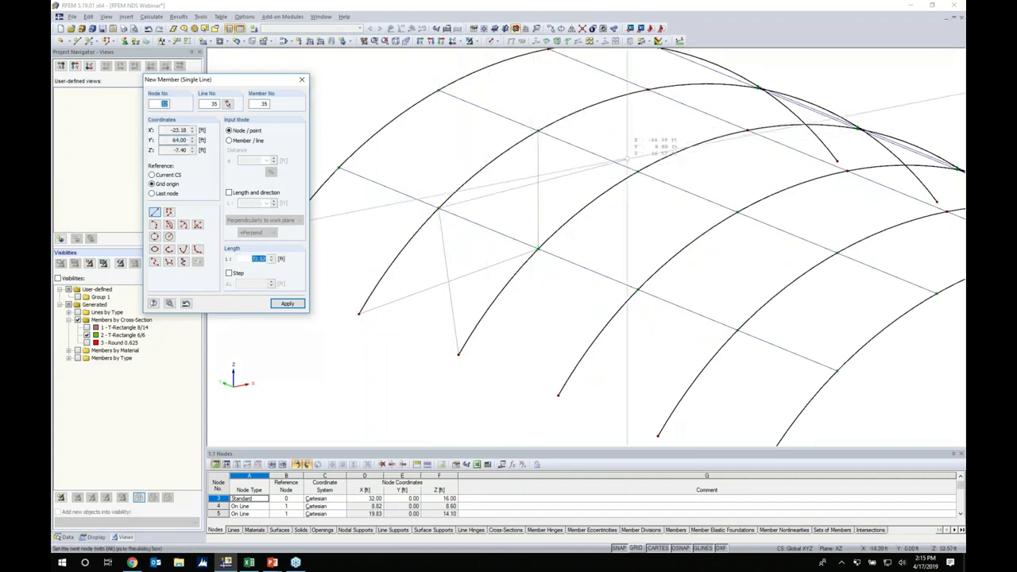
{"action": "left_click", "coordinate": [638, 170]}
{"action": "middle_click_drag", "start_coordinate": [602, 190], "coordinate": [499, 286]}
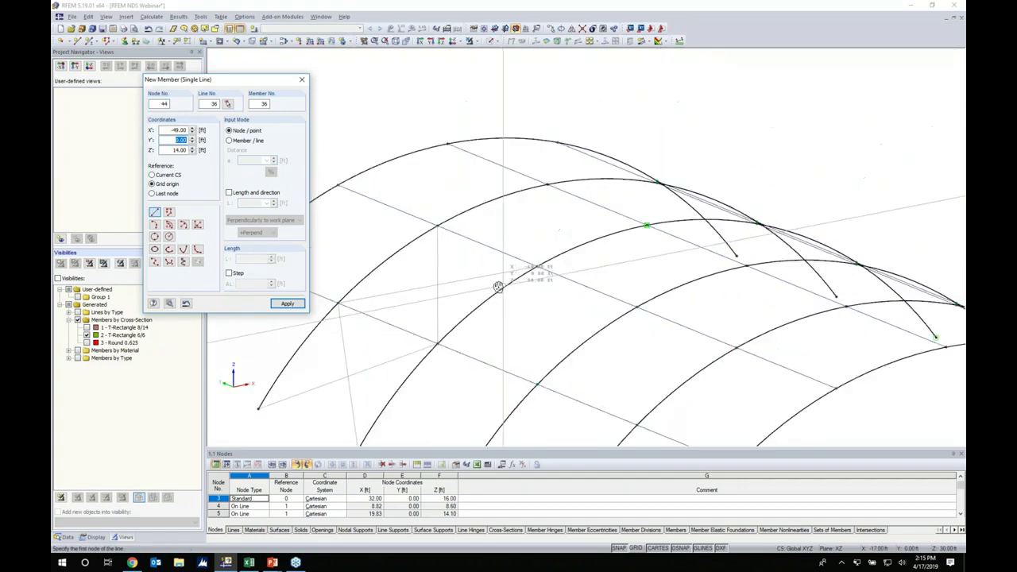
Draw two crossing tension members in the third bay up between the same two arches, joining the second truss line to the crown line.
{"action": "left_click", "coordinate": [536, 266]}
{"action": "left_click", "coordinate": [546, 185]}
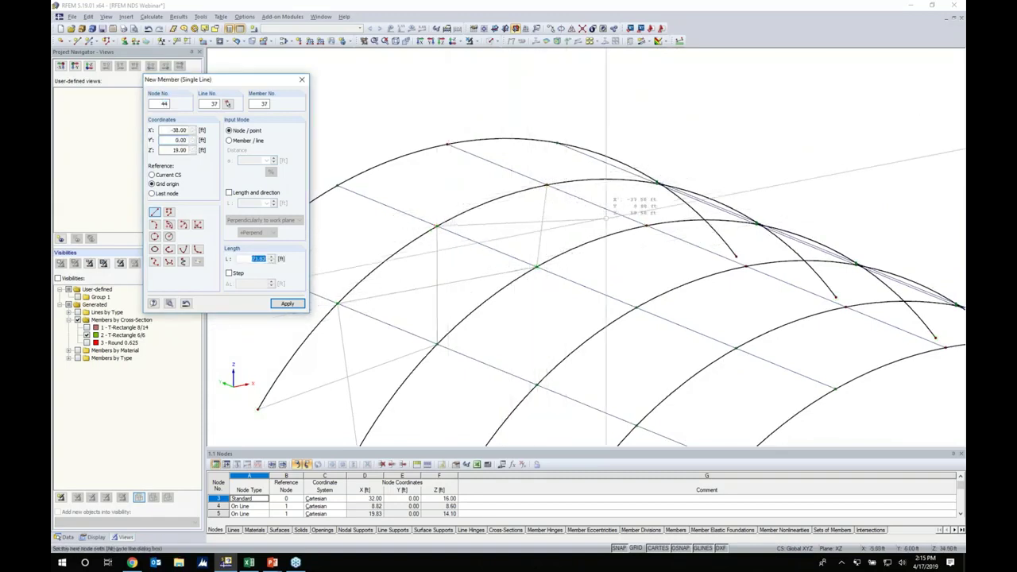
{"action": "key", "text": "Escape"}
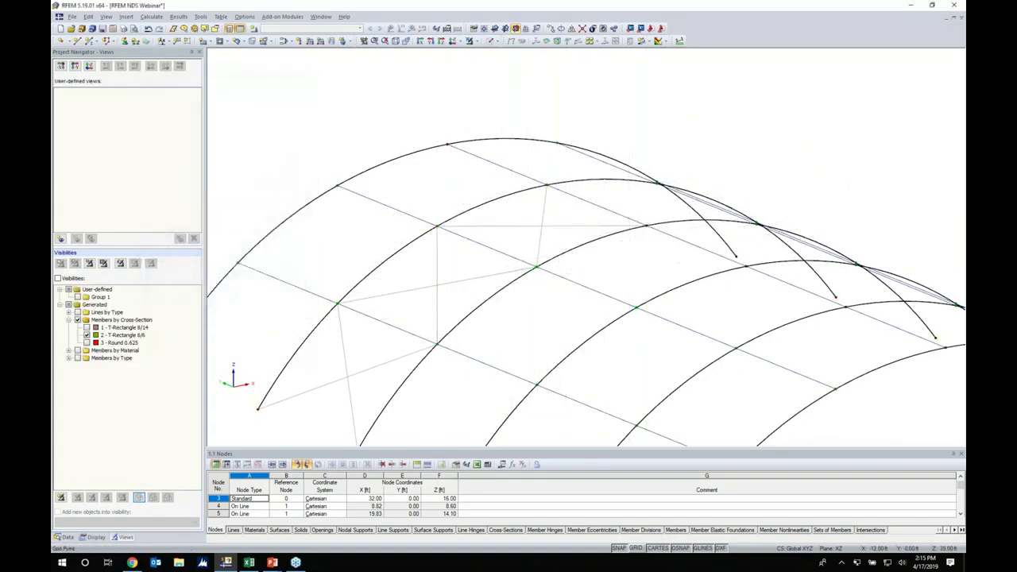
Mirror a copy of all six tension members about the Y-Z plane through an arch crown node.
{"action": "scroll", "coordinate": [544, 314], "scroll_direction": "down", "scroll_amount": 3}
{"action": "scroll", "coordinate": [512, 355], "scroll_direction": "down", "scroll_amount": 1}
{"action": "middle_click_drag", "start_coordinate": [532, 353], "coordinate": [784, 358], "text": "ctrl"}
{"action": "middle_click_drag", "start_coordinate": [703, 364], "coordinate": [529, 352]}
{"action": "left_click_drag", "start_coordinate": [512, 383], "coordinate": [493, 339]}
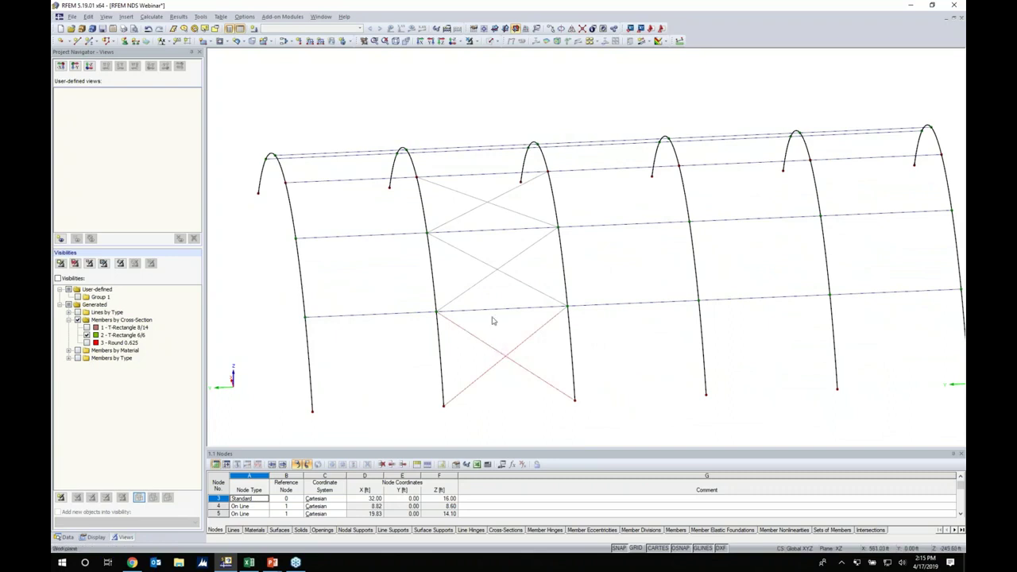
{"action": "left_click_drag", "start_coordinate": [507, 286], "coordinate": [477, 251], "text": "ctrl"}
{"action": "left_click_drag", "start_coordinate": [496, 216], "coordinate": [474, 192], "text": "ctrl"}
{"action": "left_click", "coordinate": [572, 29]}
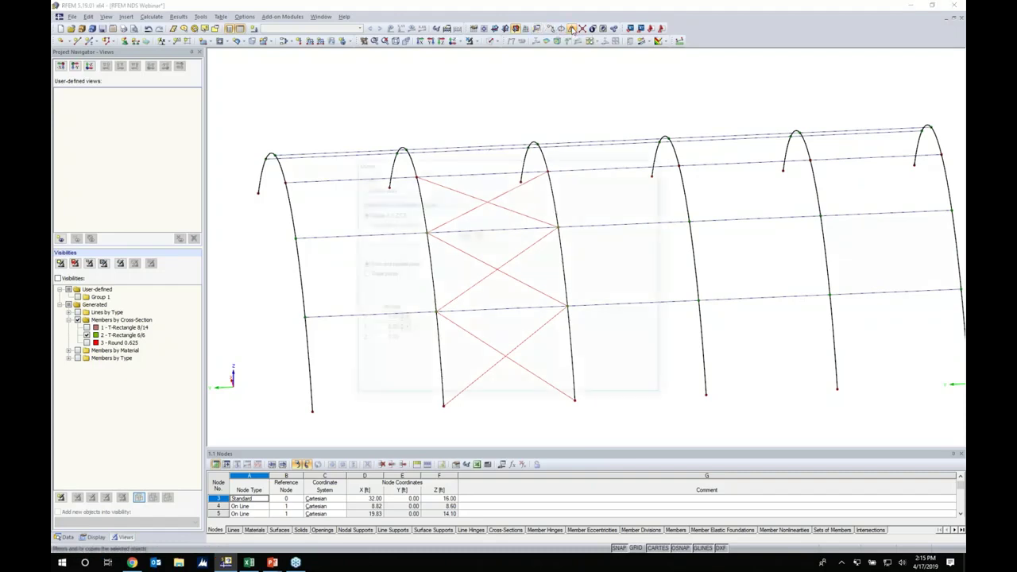
{"action": "left_click", "coordinate": [361, 187]}
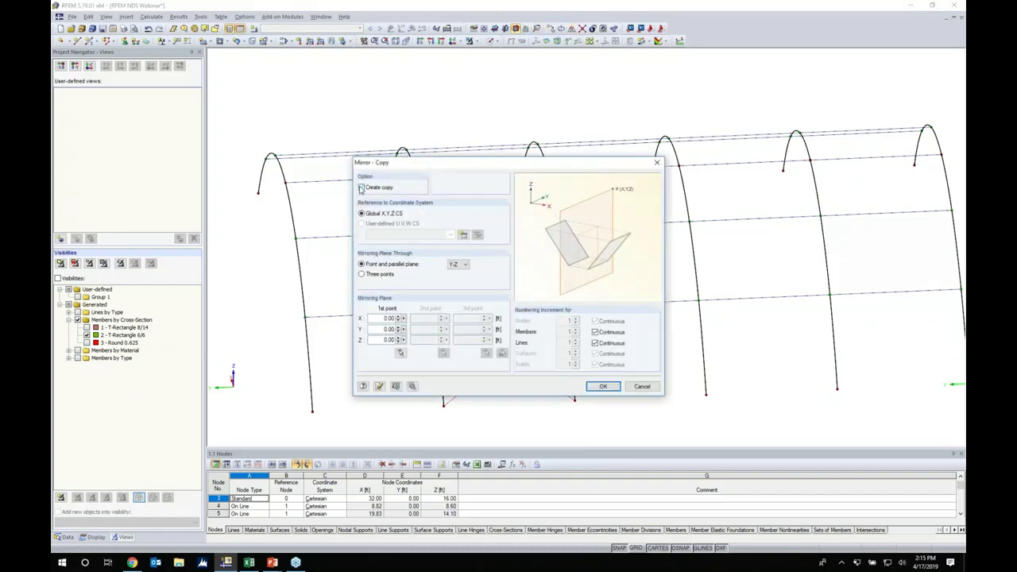
{"action": "left_click", "coordinate": [459, 264]}
{"action": "left_click", "coordinate": [456, 279]}
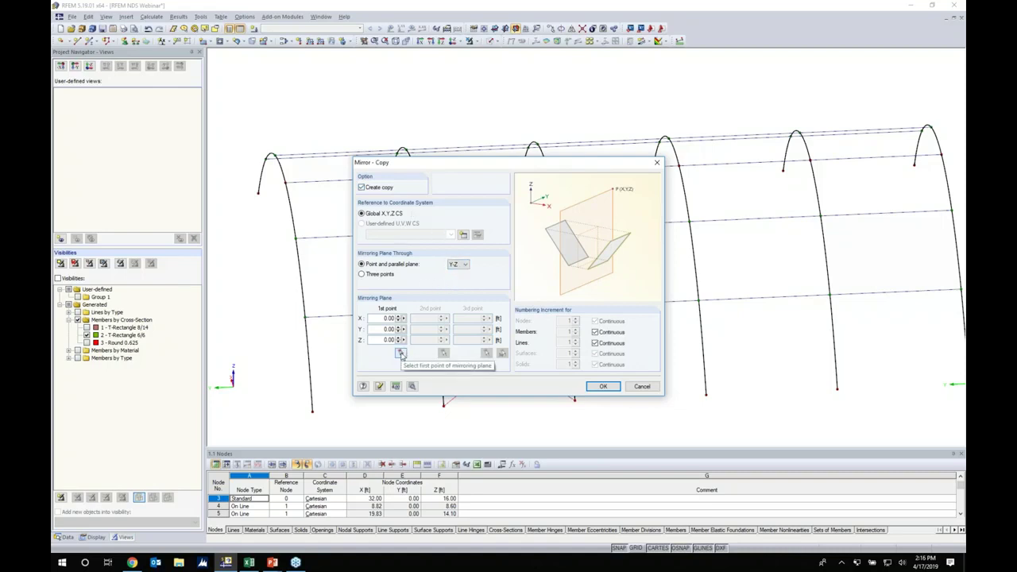
{"action": "left_click", "coordinate": [400, 354]}
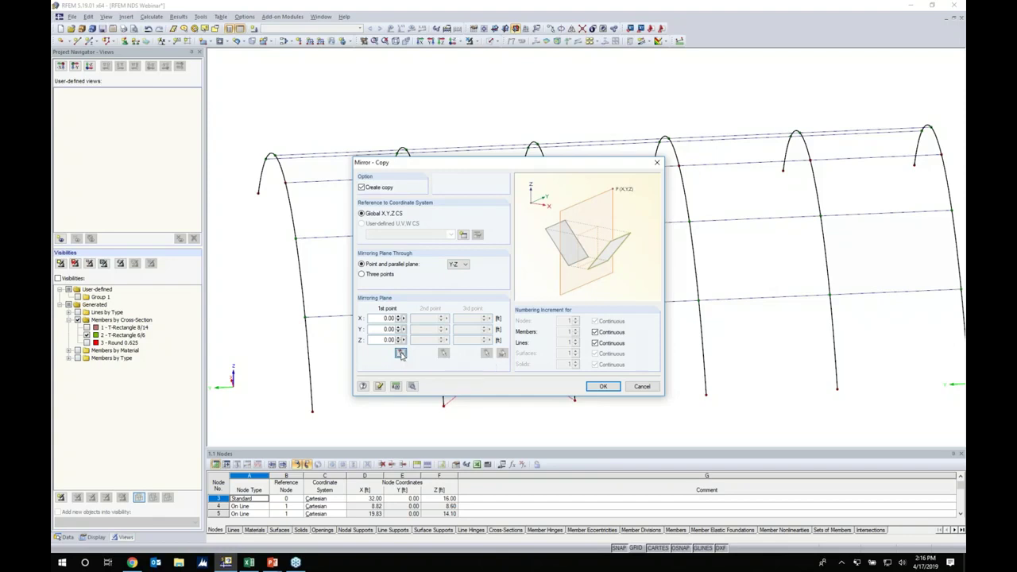
{"action": "left_click", "coordinate": [286, 181]}
{"action": "left_click", "coordinate": [603, 386]}
{"action": "middle_click_drag", "start_coordinate": [776, 198], "coordinate": [794, 239], "text": "ctrl"}
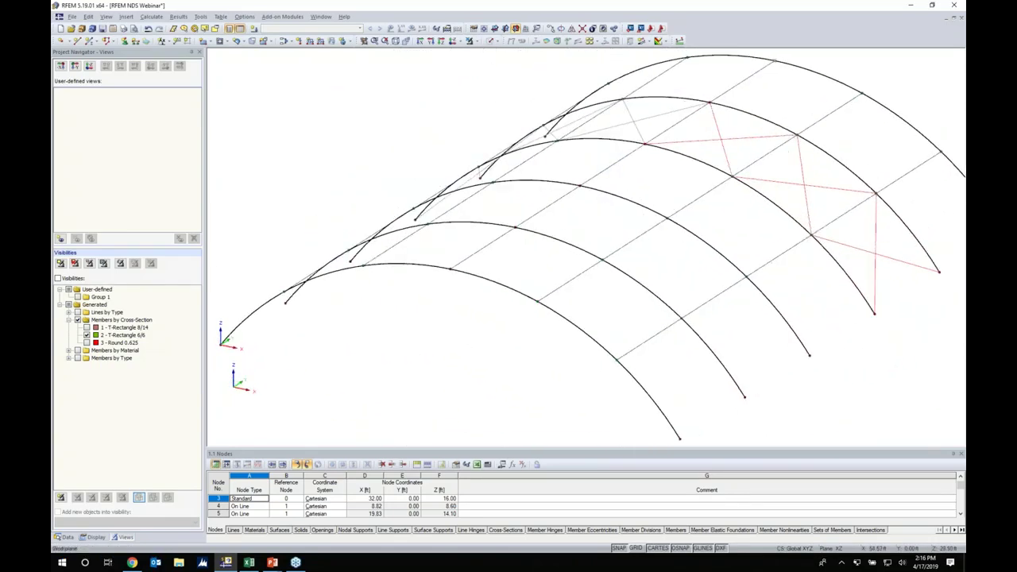
{"action": "middle_click_drag", "start_coordinate": [644, 216], "coordinate": [566, 214], "text": "ctrl"}
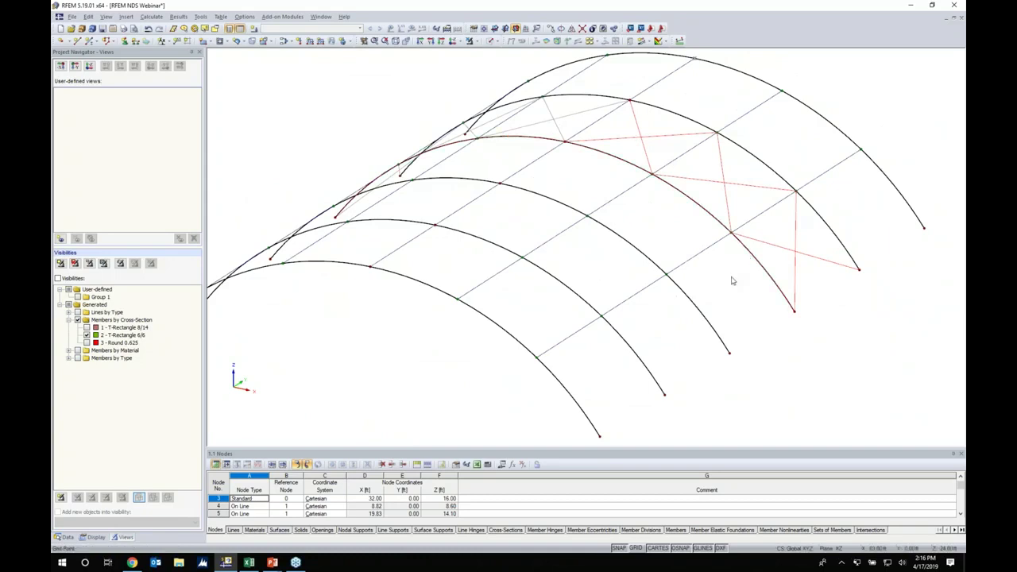
Display the model as solid with the grid on, and move the work plane origin to the front arch's base node.
{"action": "middle_click_drag", "start_coordinate": [381, 297], "coordinate": [673, 288], "text": "ctrl"}
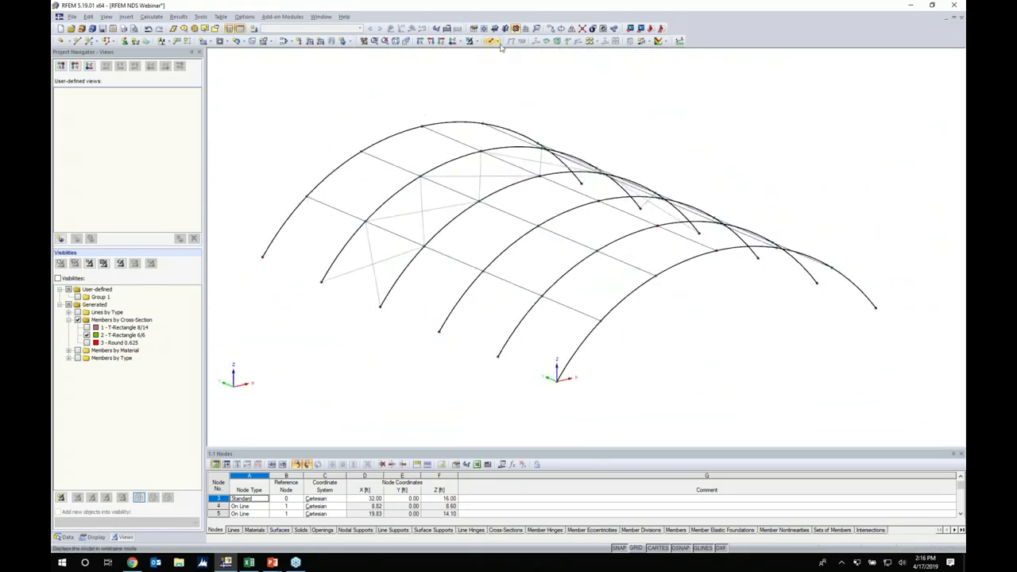
{"action": "left_click", "coordinate": [498, 42]}
{"action": "left_click", "coordinate": [502, 73]}
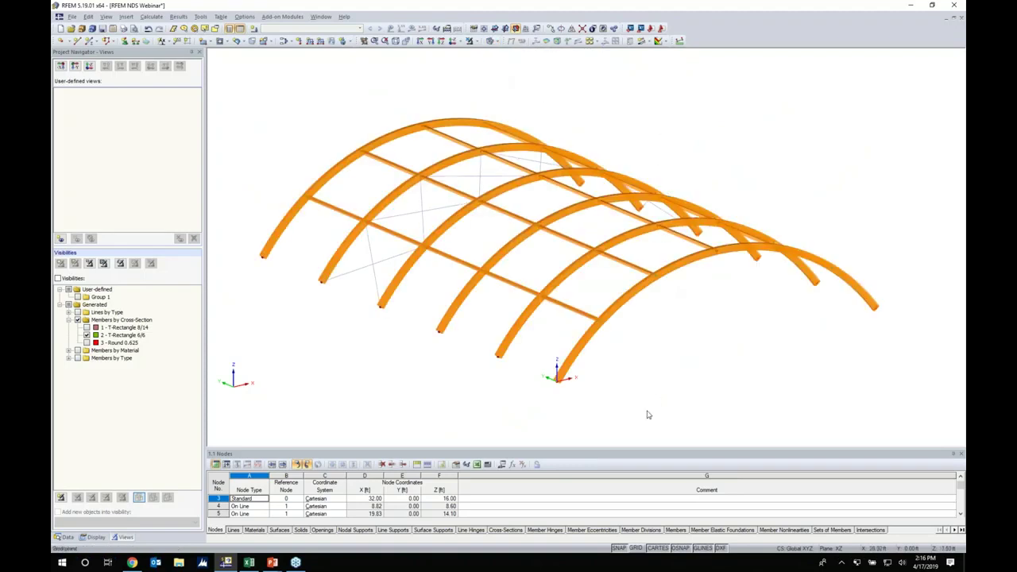
{"action": "left_click", "coordinate": [636, 548]}
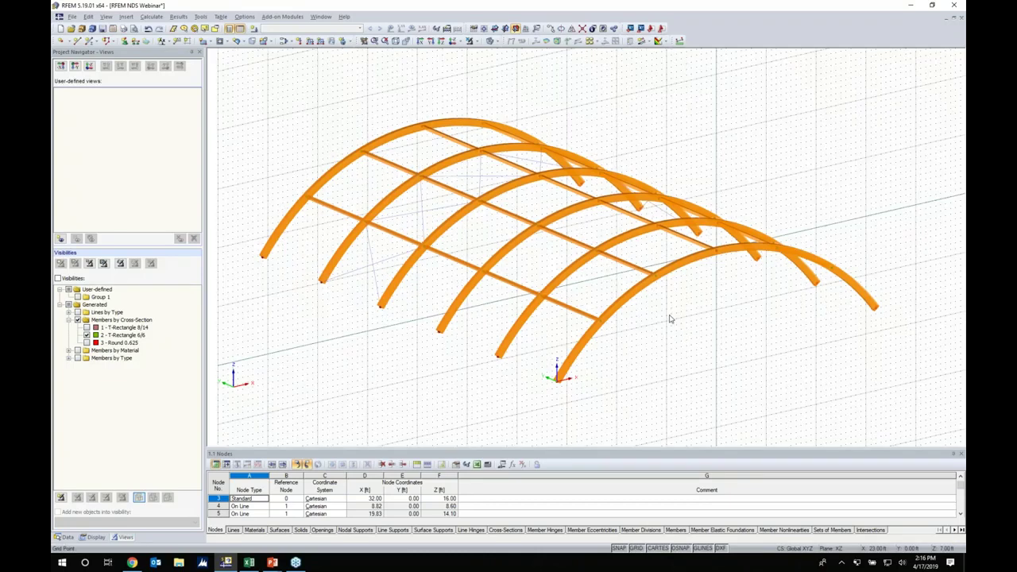
{"action": "left_click", "coordinate": [483, 29]}
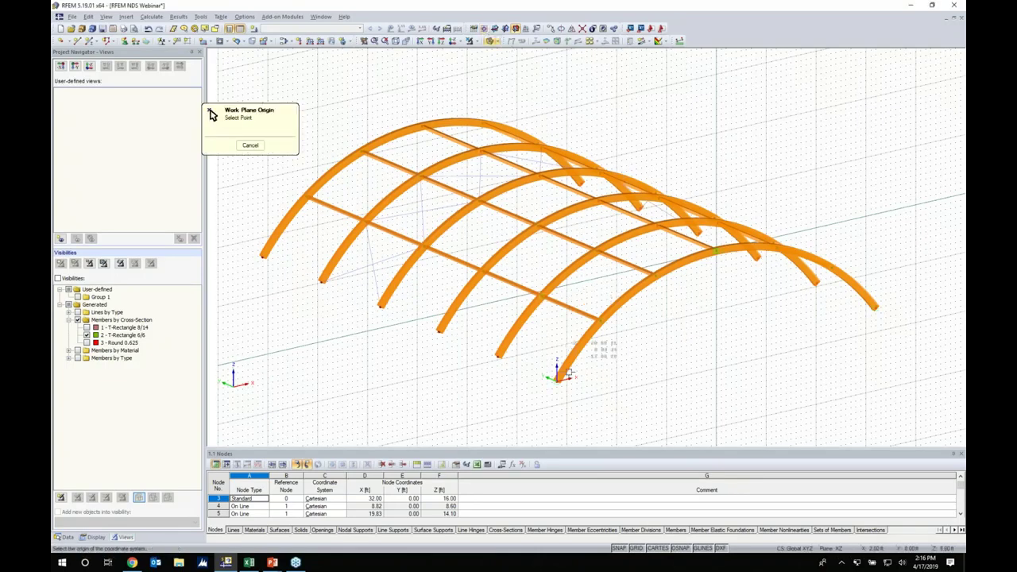
{"action": "left_click", "coordinate": [558, 380]}
{"action": "middle_click_drag", "start_coordinate": [655, 389], "coordinate": [516, 301], "text": "ctrl"}
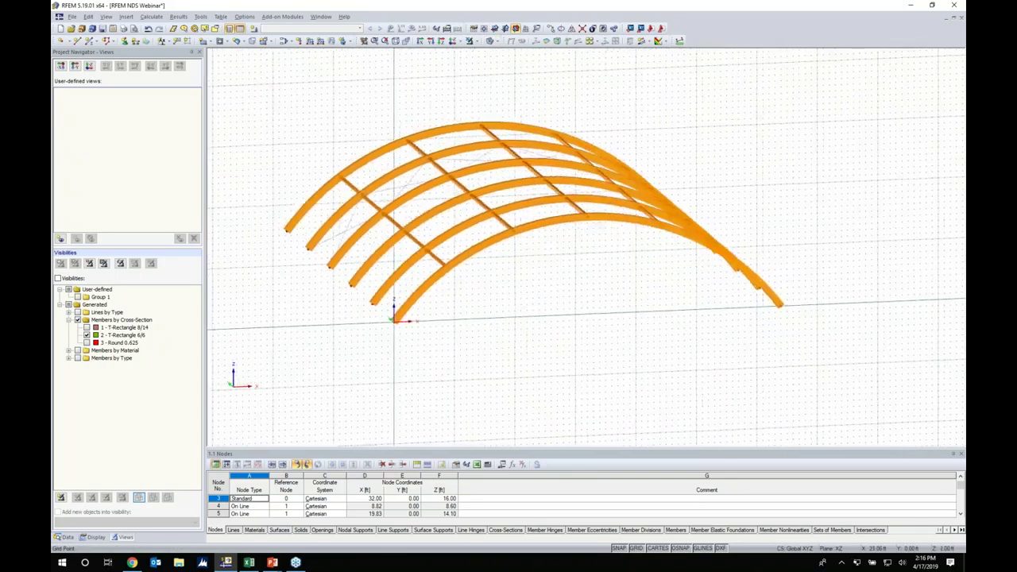
Define a new Beam-type member with a 5 by 5 in rectangular timber section in the 30F-2.1E SP glulam material.
{"action": "left_click", "coordinate": [88, 43]}
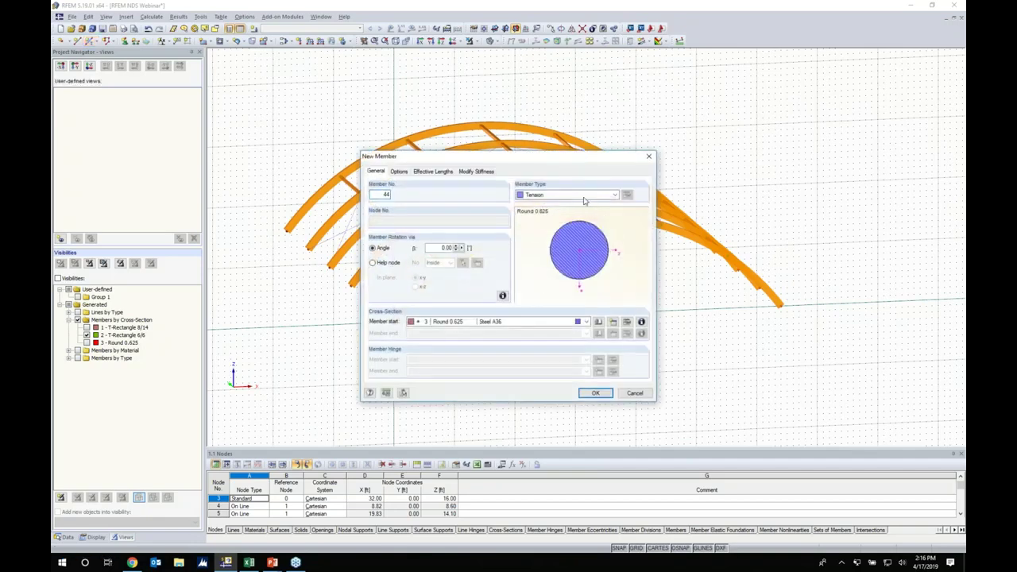
{"action": "left_click", "coordinate": [578, 195]}
{"action": "left_click", "coordinate": [570, 205]}
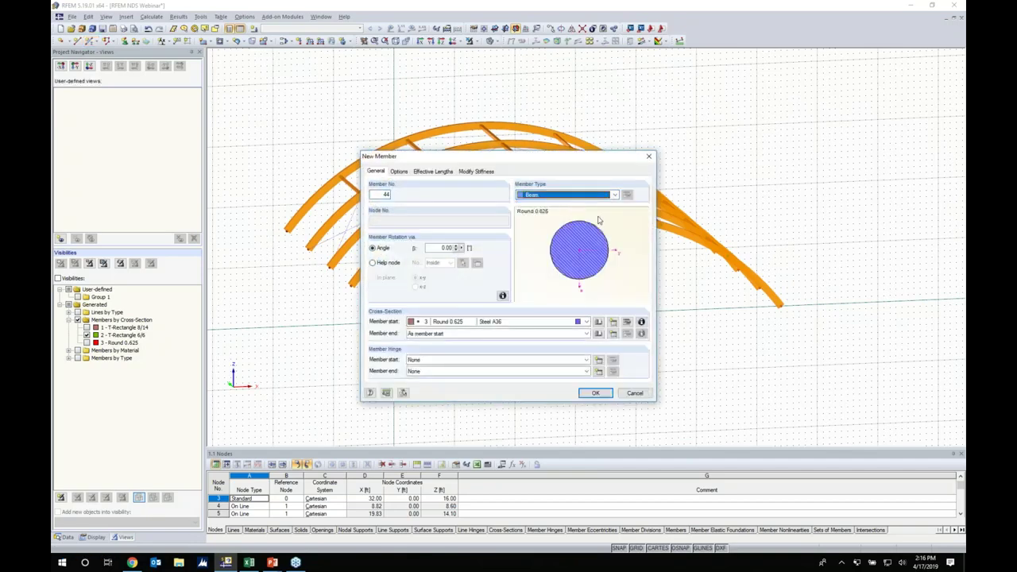
{"action": "left_click", "coordinate": [598, 322]}
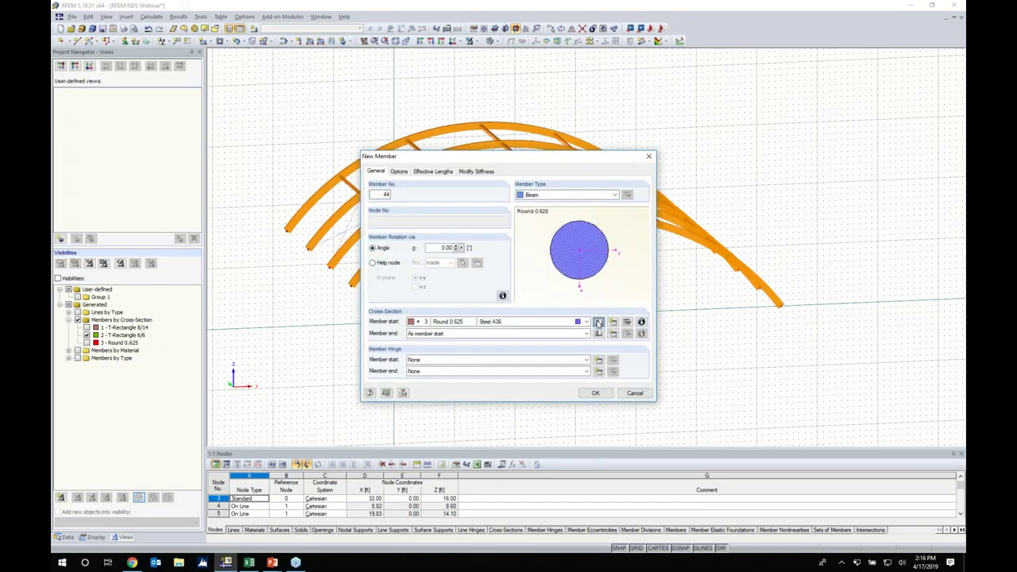
{"action": "left_click", "coordinate": [598, 321]}
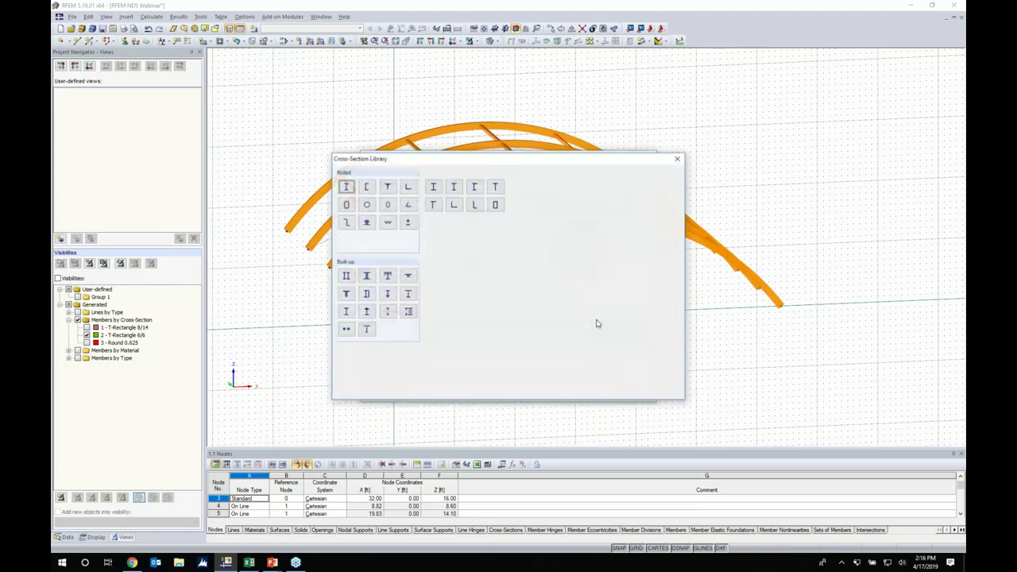
{"action": "key", "text": "Escape"}
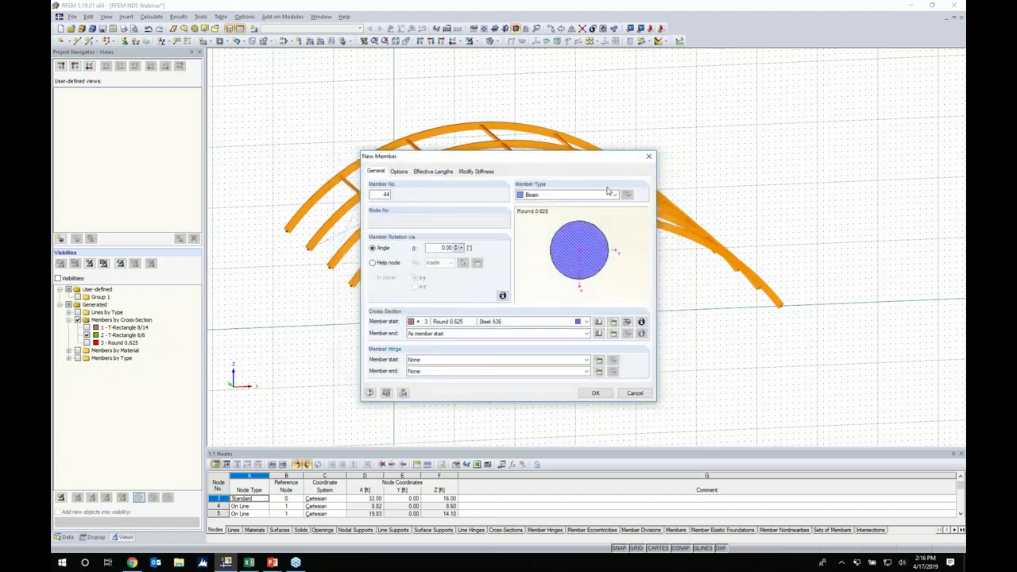
{"action": "type", "text": "5"}
{"action": "key", "text": "Tab"}
{"action": "type", "text": "5"}
{"action": "key", "text": "Tab"}
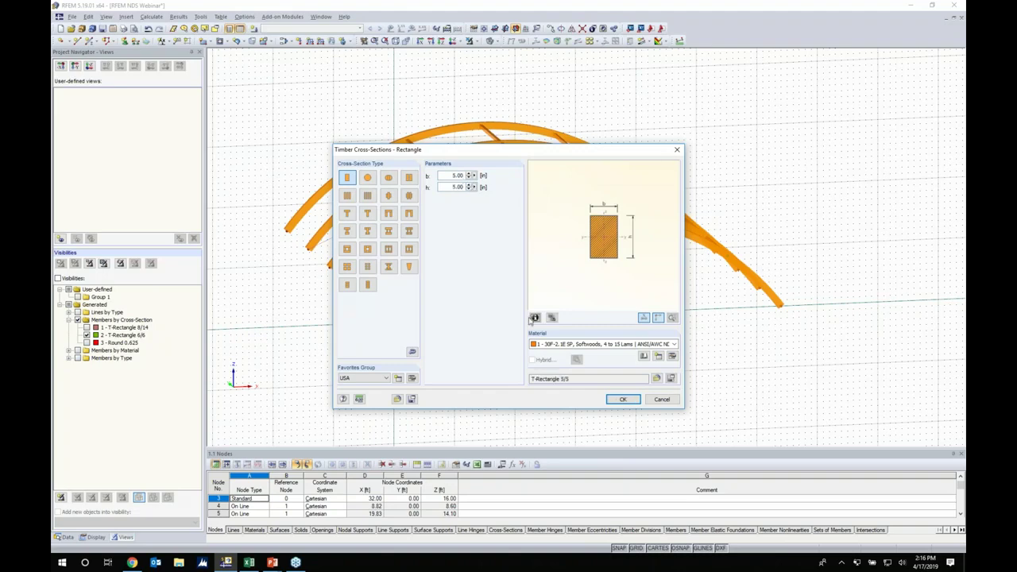
{"action": "left_click", "coordinate": [621, 399]}
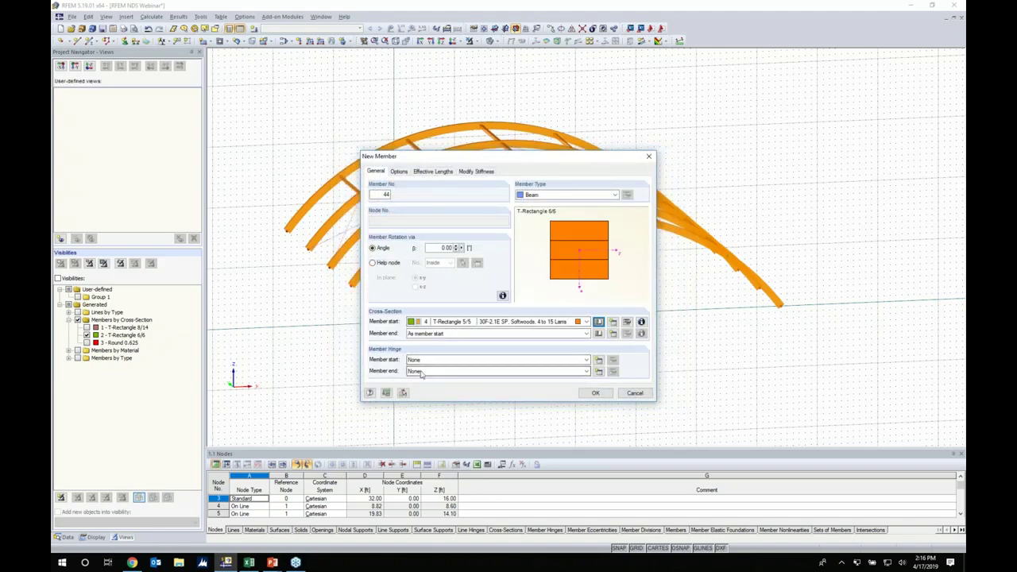
Create a member-end hinge releasing rotation about the local y and z axes, with no nonlinearity, and accept the member definition.
{"action": "left_click", "coordinate": [598, 372]}
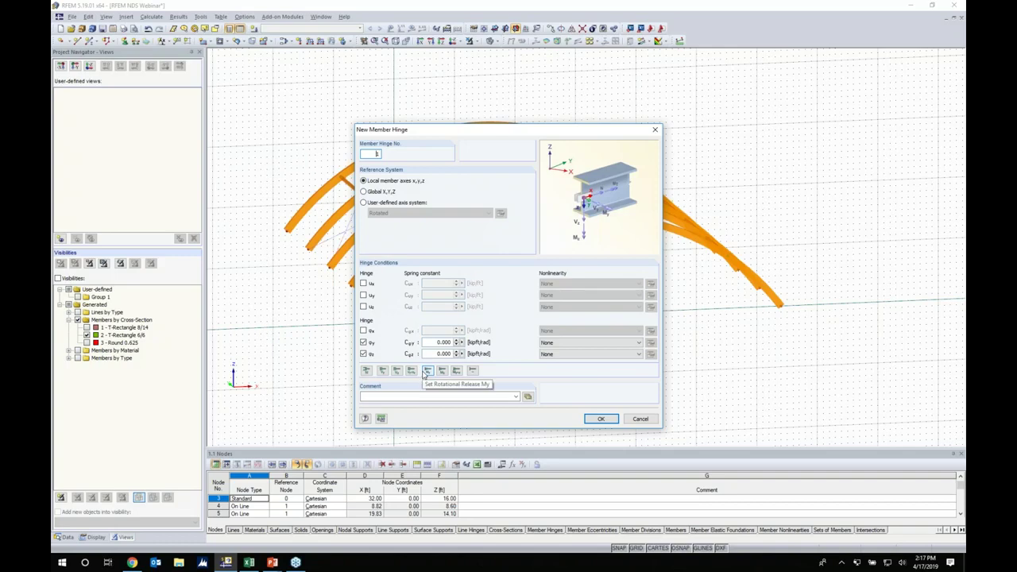
{"action": "left_click", "coordinate": [557, 344]}
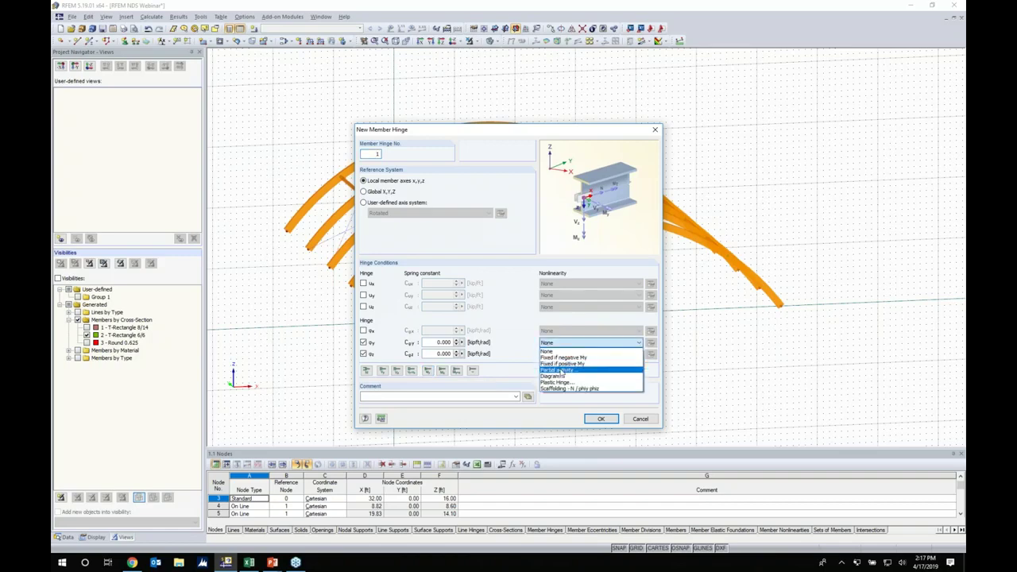
{"action": "left_click", "coordinate": [512, 343]}
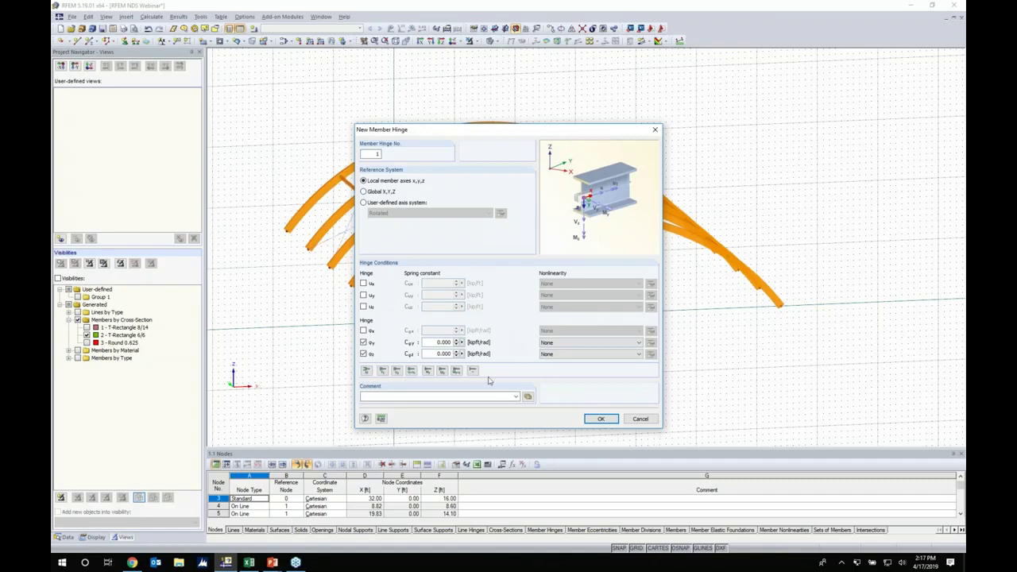
{"action": "left_click", "coordinate": [601, 419]}
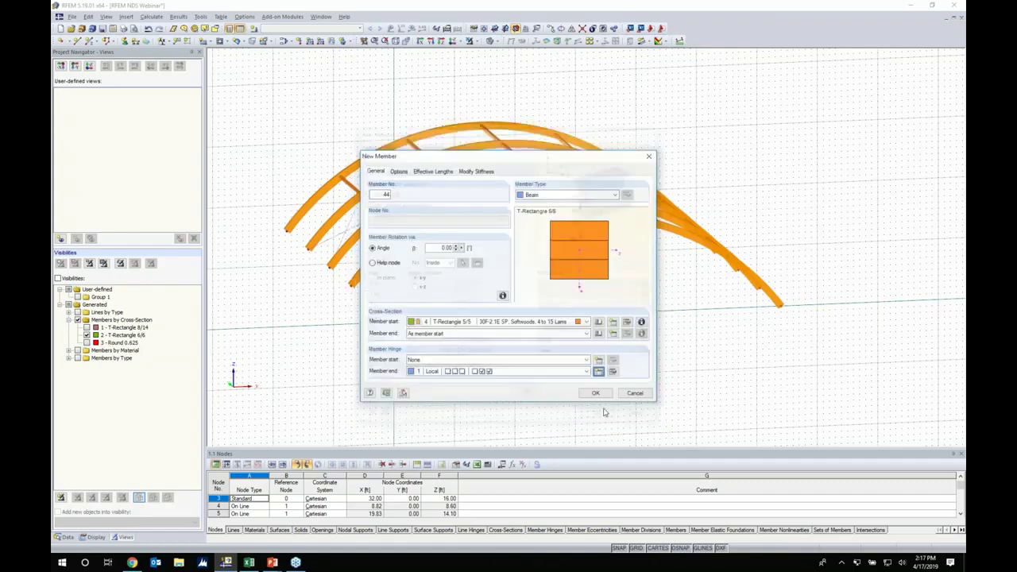
{"action": "left_click", "coordinate": [595, 393]}
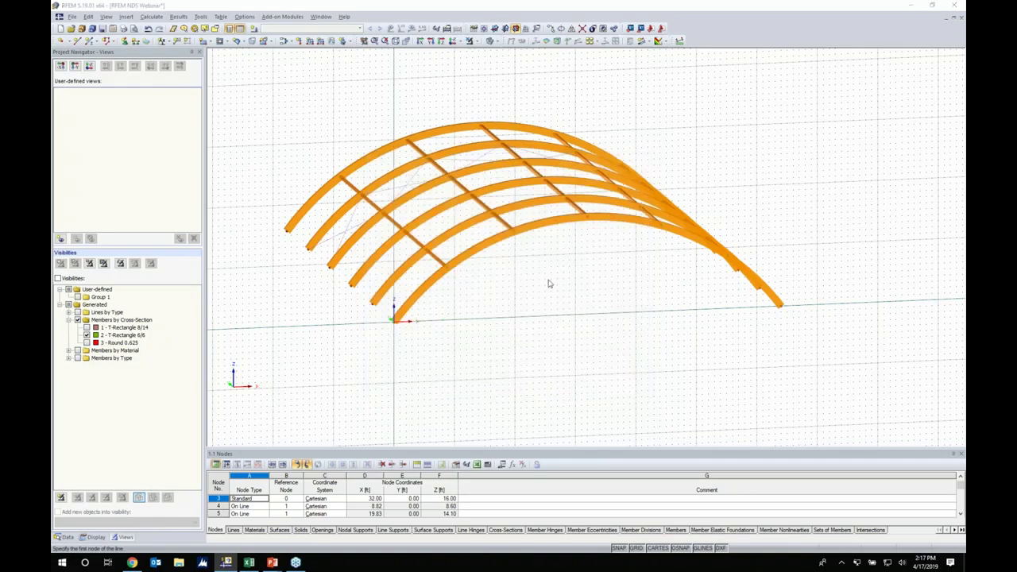
Draw a vertical column under the front arch from X 32 ft, Z 0 up to the crown node.
{"action": "middle_click_drag", "start_coordinate": [581, 301], "coordinate": [530, 308]}
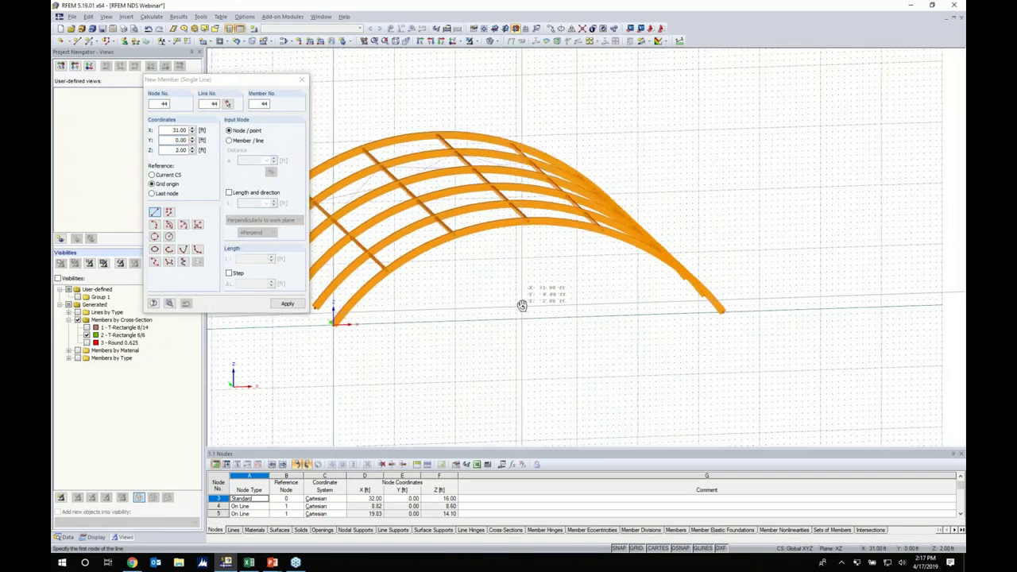
{"action": "scroll", "coordinate": [529, 310], "scroll_direction": "up", "scroll_amount": 3}
{"action": "scroll", "coordinate": [527, 313], "scroll_direction": "up", "scroll_amount": 1}
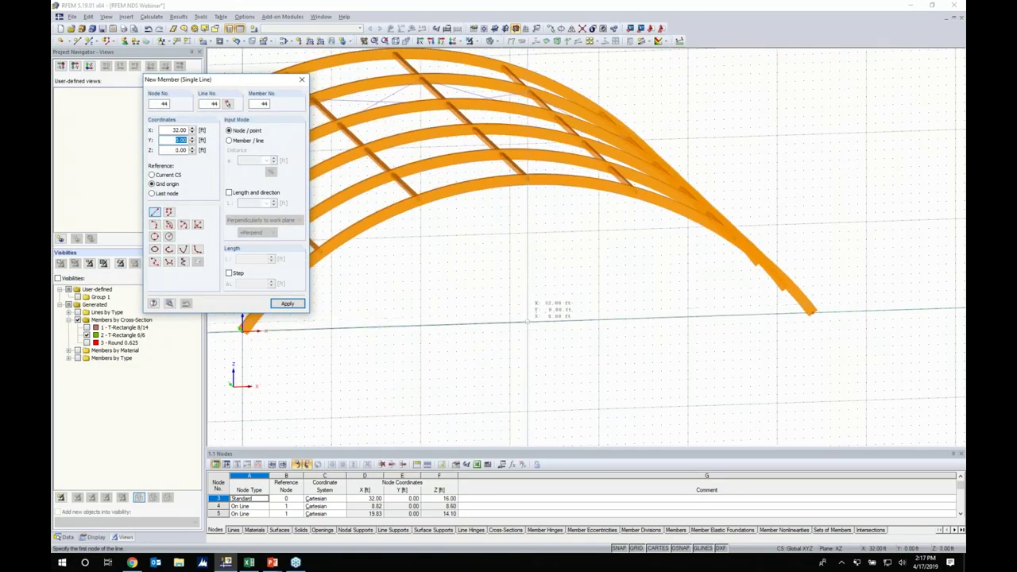
{"action": "left_click", "coordinate": [528, 322]}
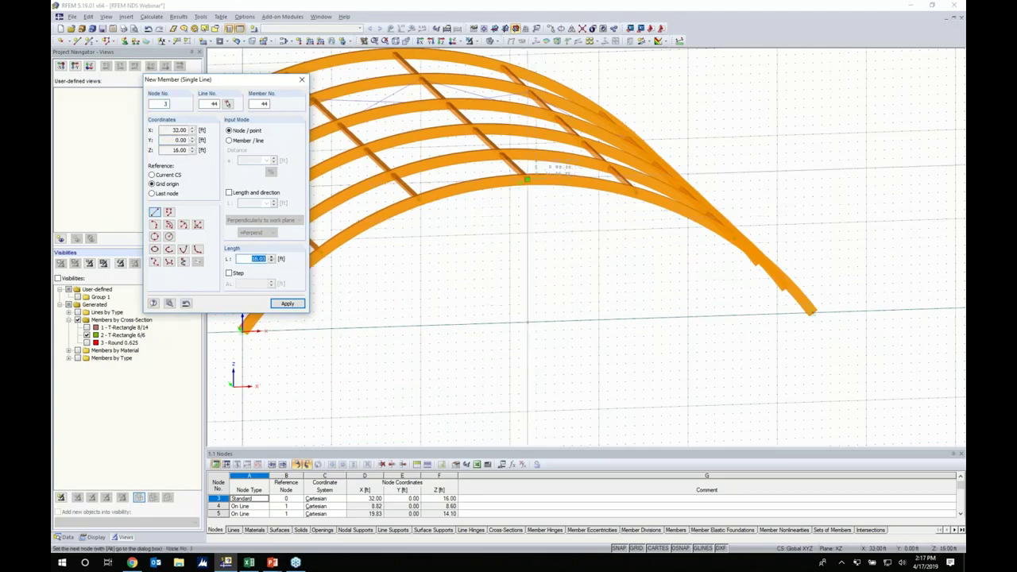
{"action": "left_click", "coordinate": [527, 180]}
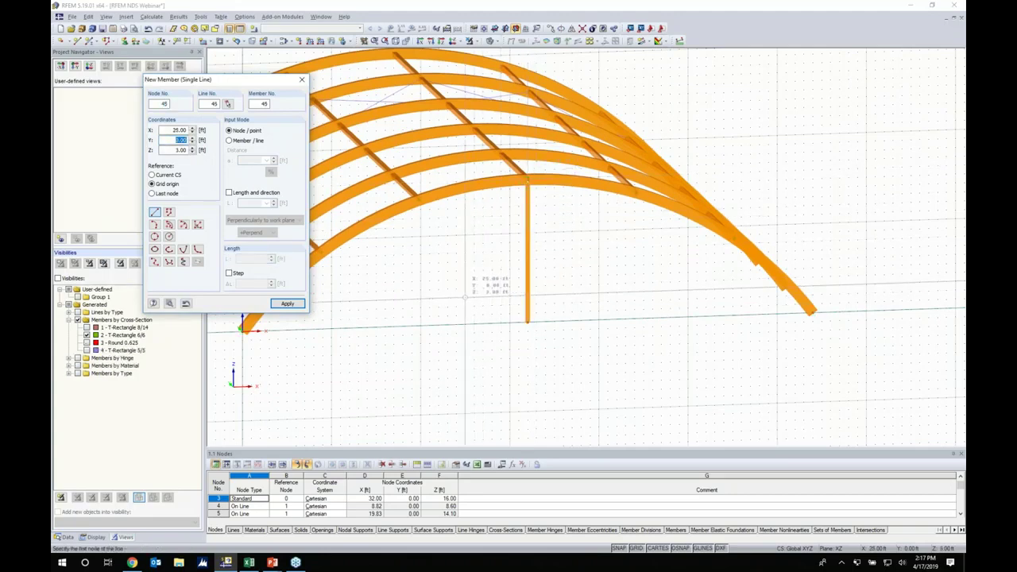
Draw a 10 ft vertical column at X 16 ft and another vertical column at X 48 ft from the front arch's base line.
{"action": "scroll", "coordinate": [465, 305], "scroll_direction": "up", "scroll_amount": 2}
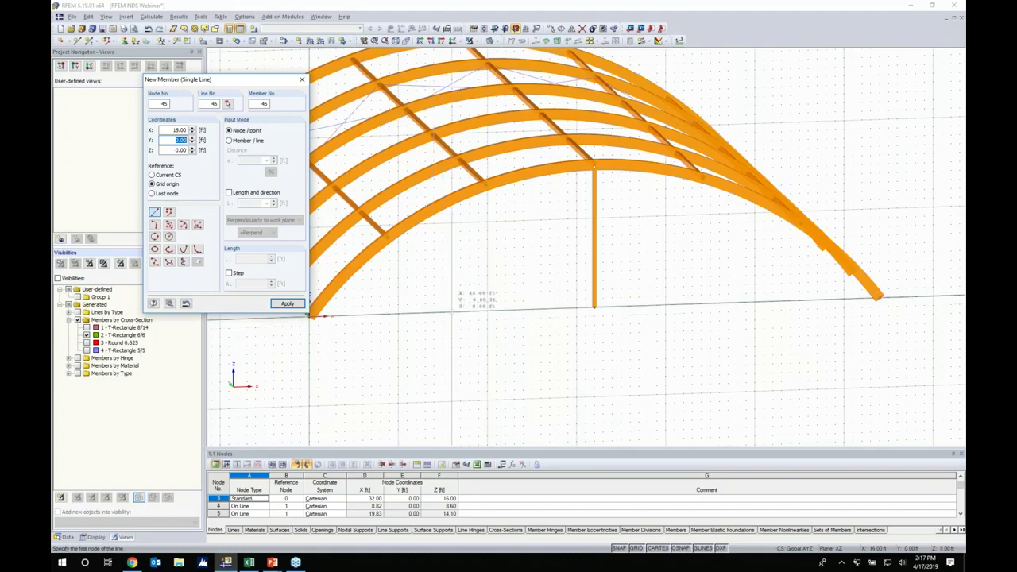
{"action": "left_click", "coordinate": [451, 312]}
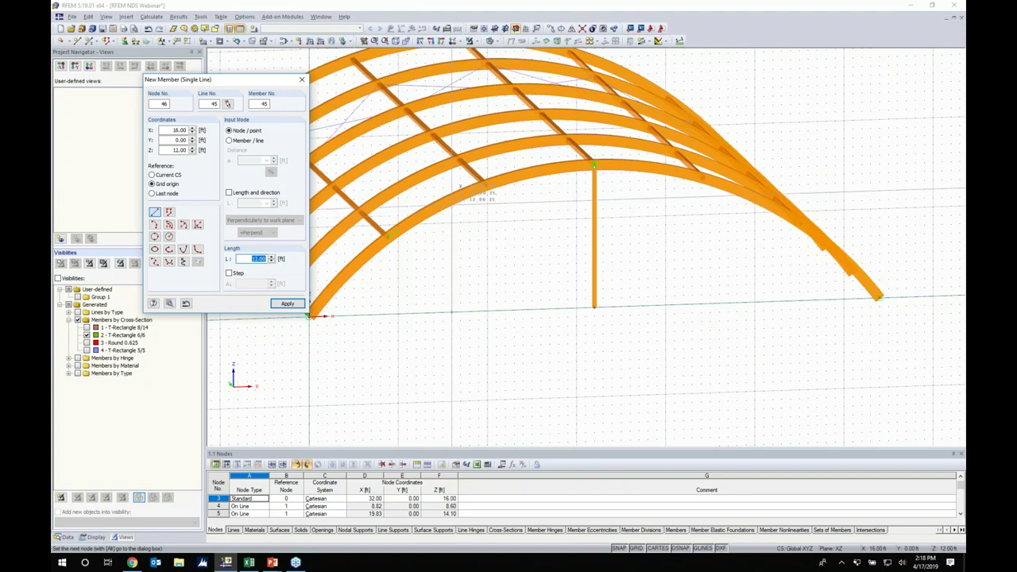
{"action": "key", "text": "Return"}
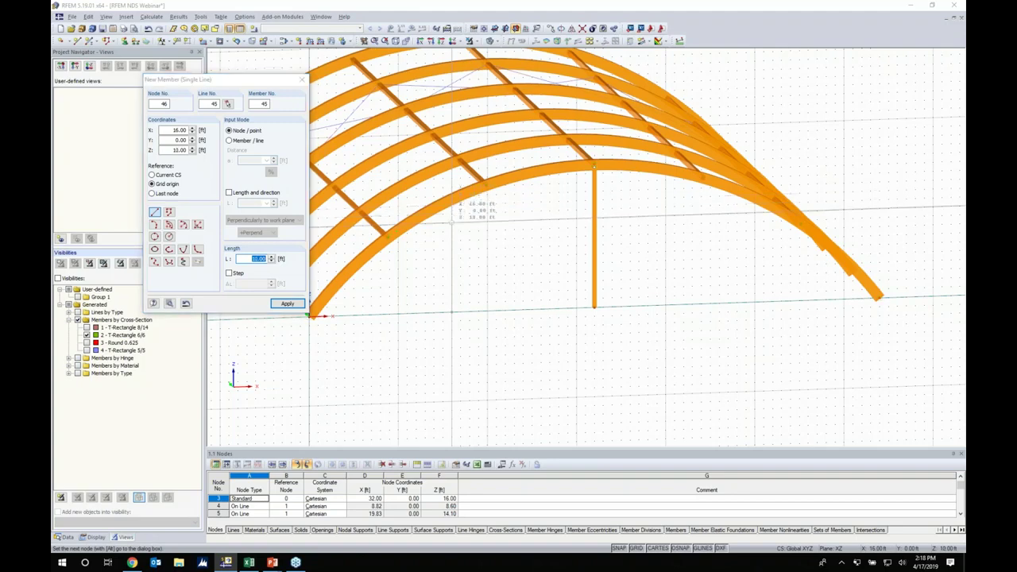
{"action": "type", "text": "18"}
{"action": "key", "text": "Tab"}
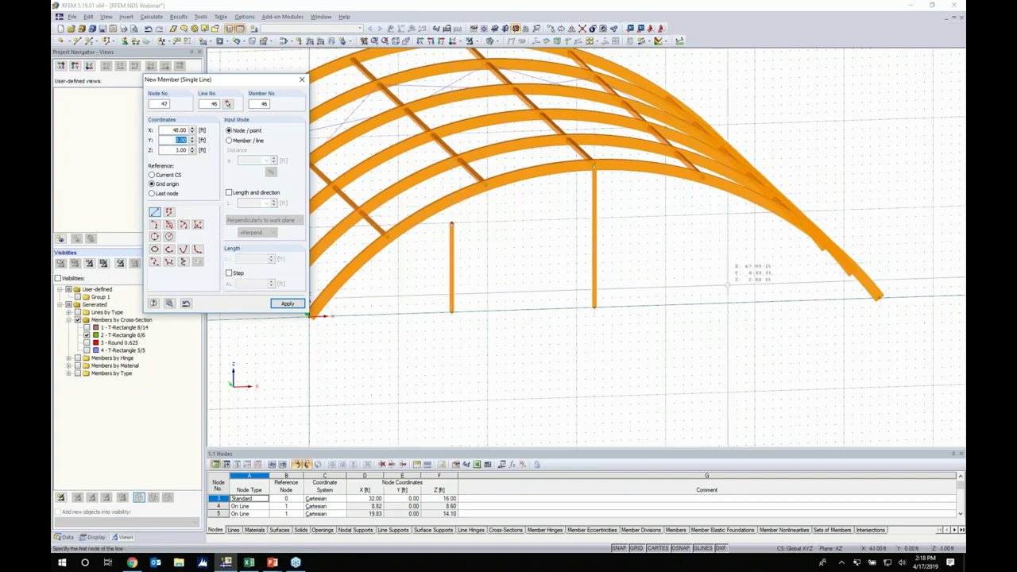
{"action": "key", "text": "Return"}
{"action": "left_click", "coordinate": [736, 204]}
{"action": "key", "text": "Escape"}
{"action": "middle_click_drag", "start_coordinate": [586, 325], "coordinate": [456, 297], "text": "ctrl"}
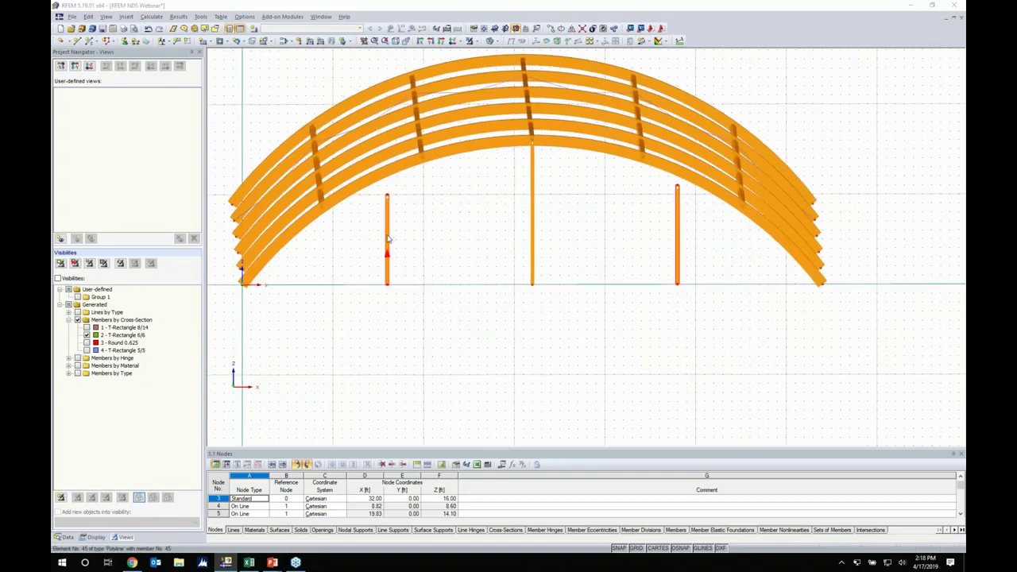
Extend the two outer end-wall columns at member end j to the next member, the front arch.
{"action": "double_click", "coordinate": [388, 239]}
{"action": "key", "text": "Escape"}
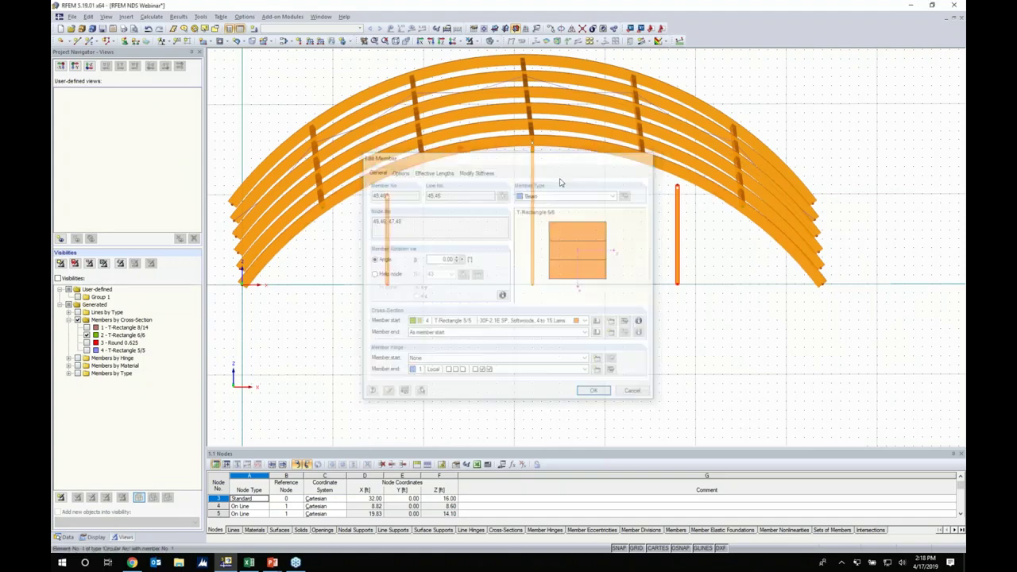
{"action": "right_click", "coordinate": [390, 226]}
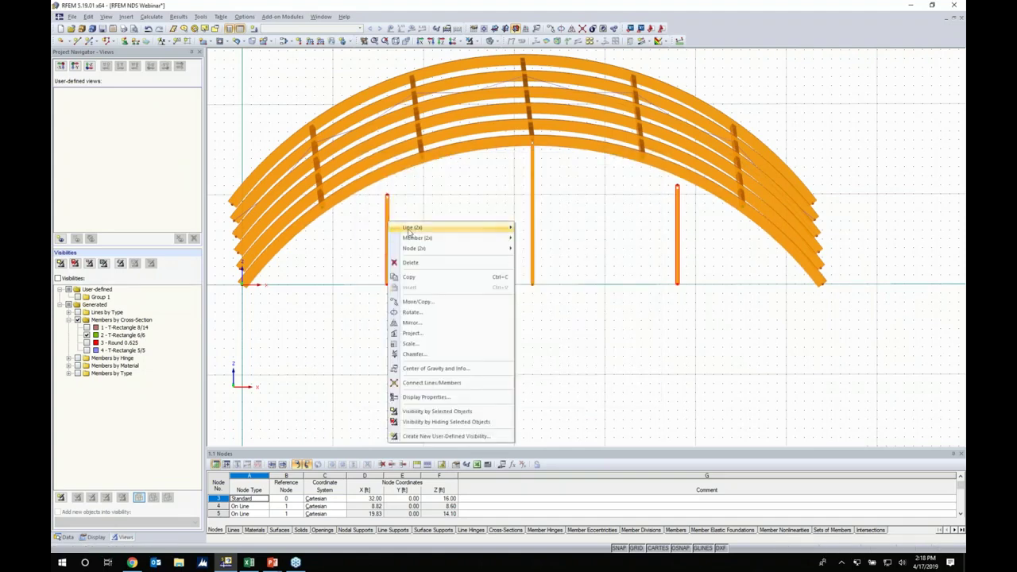
{"action": "mouse_move", "coordinate": [411, 239]}
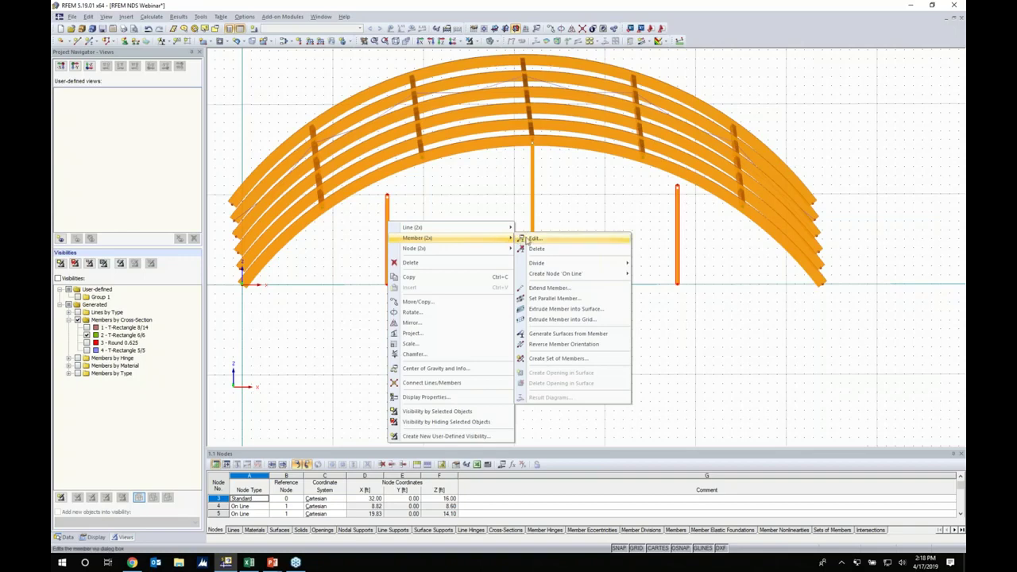
{"action": "left_click", "coordinate": [548, 288]}
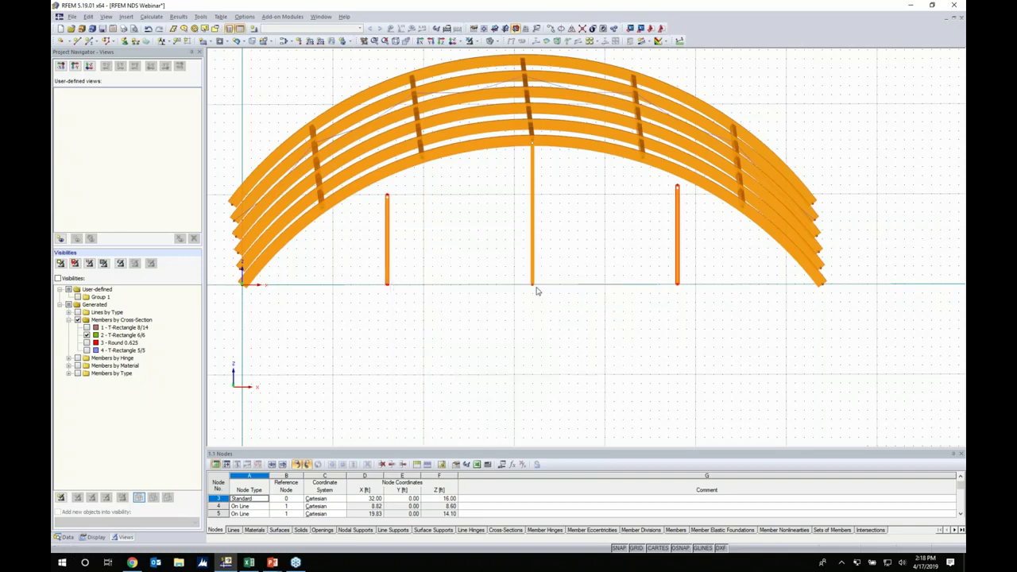
{"action": "left_click_drag", "start_coordinate": [278, 83], "coordinate": [235, 82]}
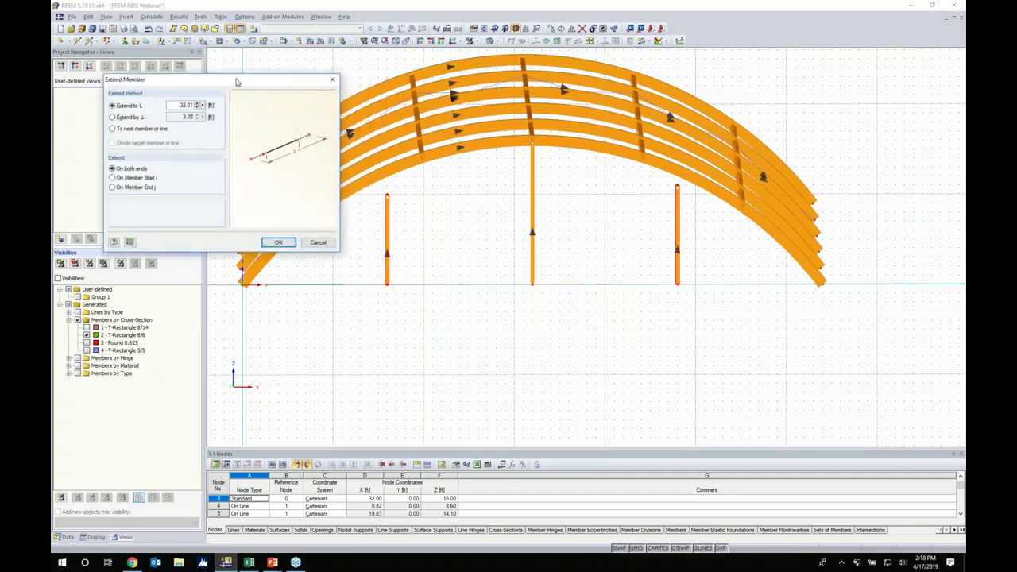
{"action": "left_click", "coordinate": [108, 130]}
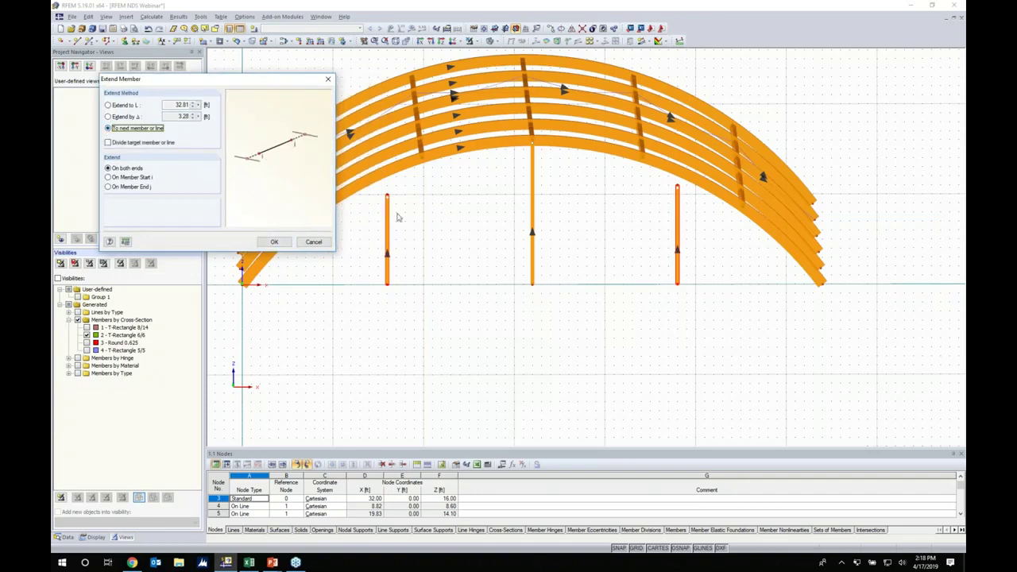
{"action": "left_click", "coordinate": [108, 186]}
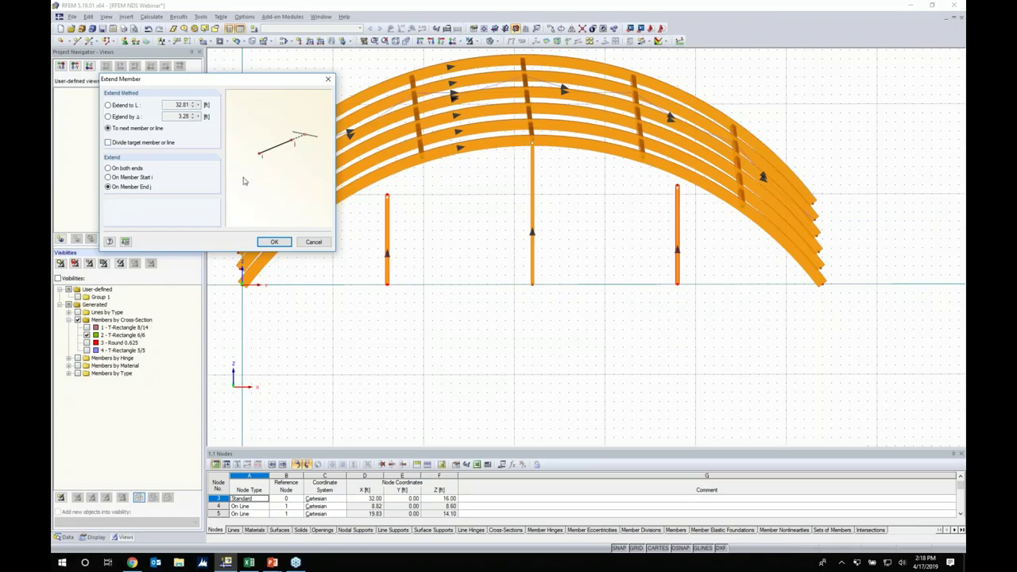
{"action": "left_click", "coordinate": [270, 242]}
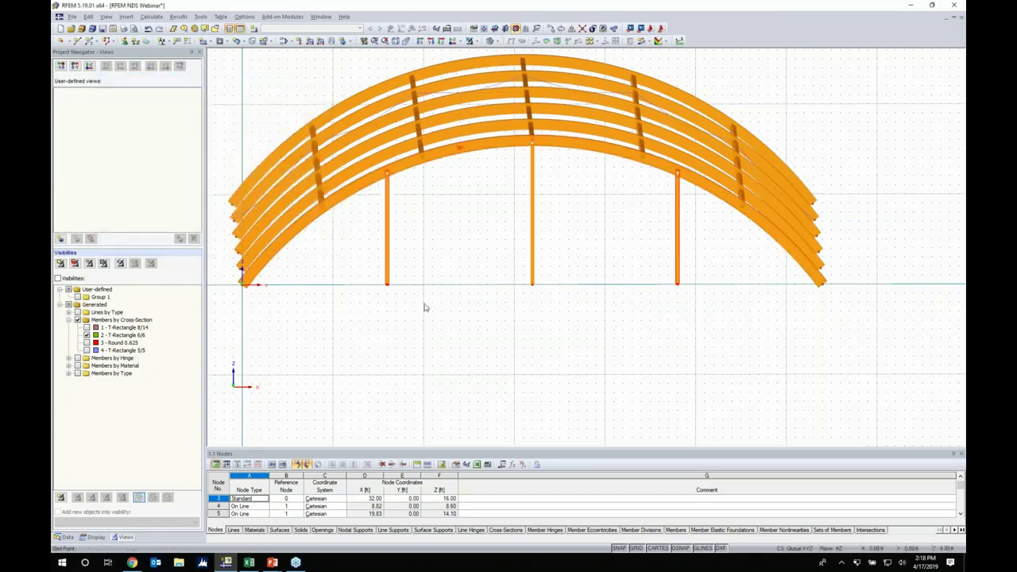
Switch off the grid and copy the three front end-wall columns to the rear arch, using the crown nodes as reference points.
{"action": "middle_click_drag", "start_coordinate": [454, 321], "coordinate": [559, 337], "text": "ctrl"}
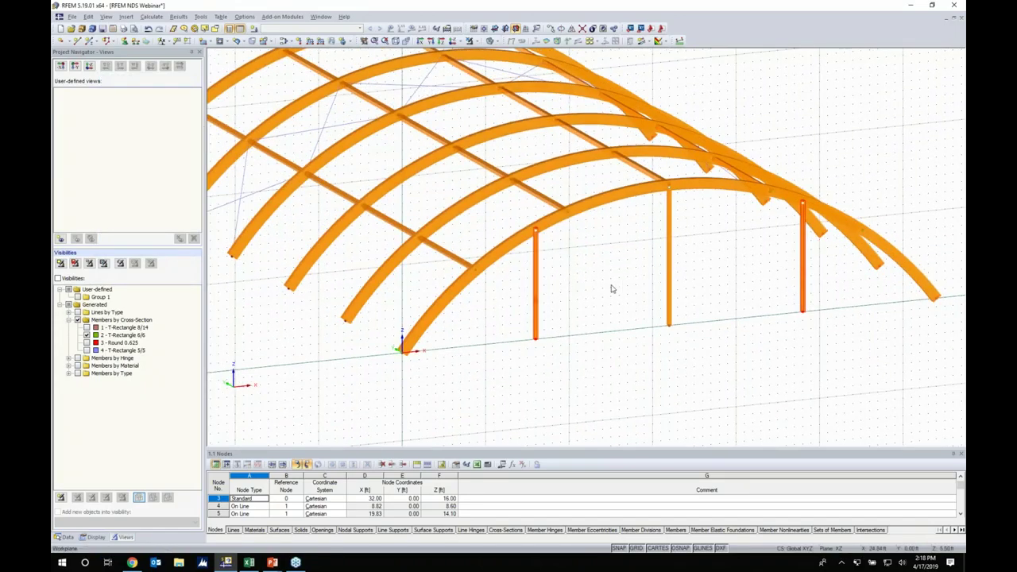
{"action": "scroll", "coordinate": [604, 286], "scroll_direction": "down", "scroll_amount": 4}
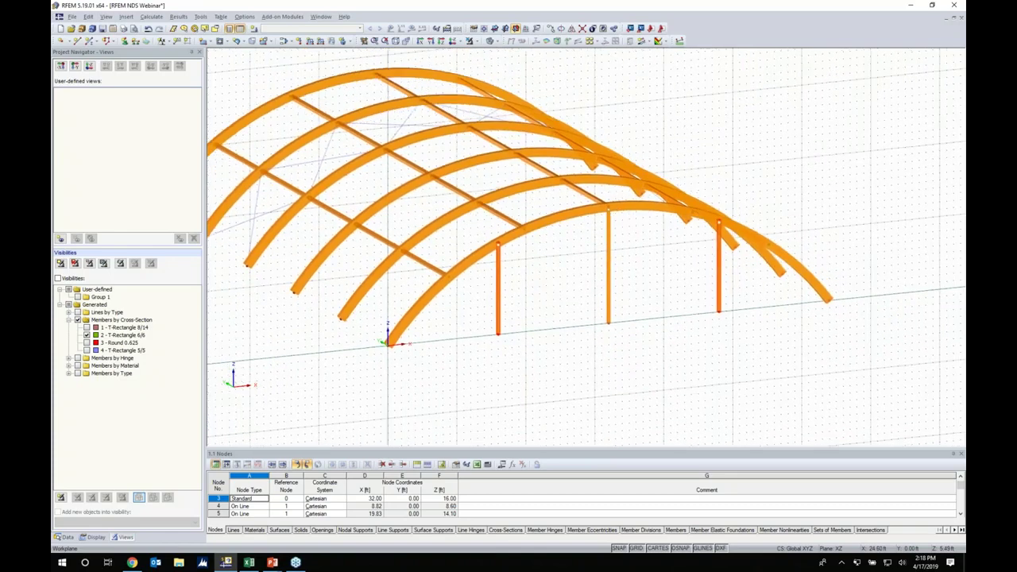
{"action": "left_click", "coordinate": [635, 548]}
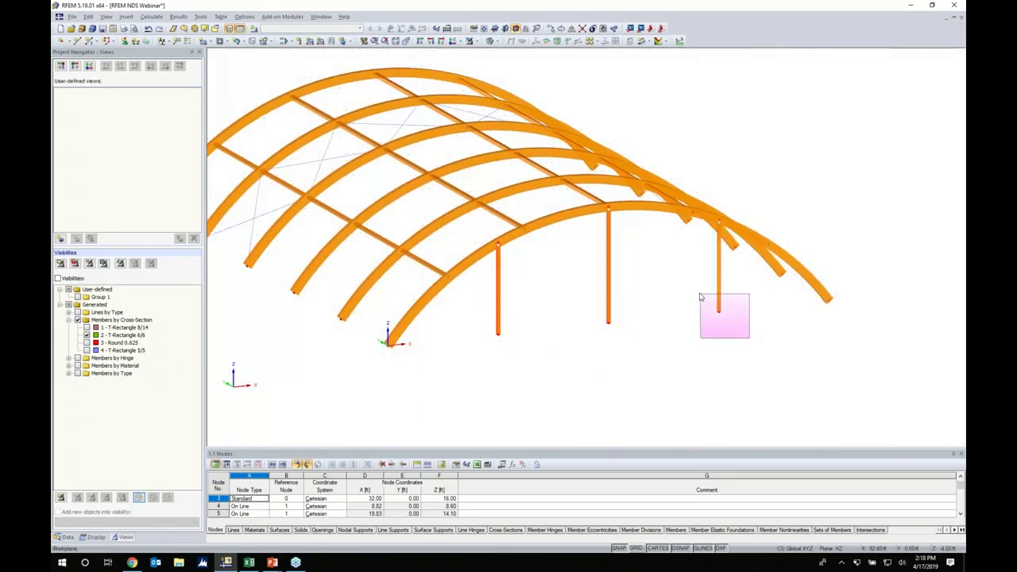
{"action": "middle_click_drag", "start_coordinate": [553, 331], "coordinate": [661, 382], "text": "ctrl"}
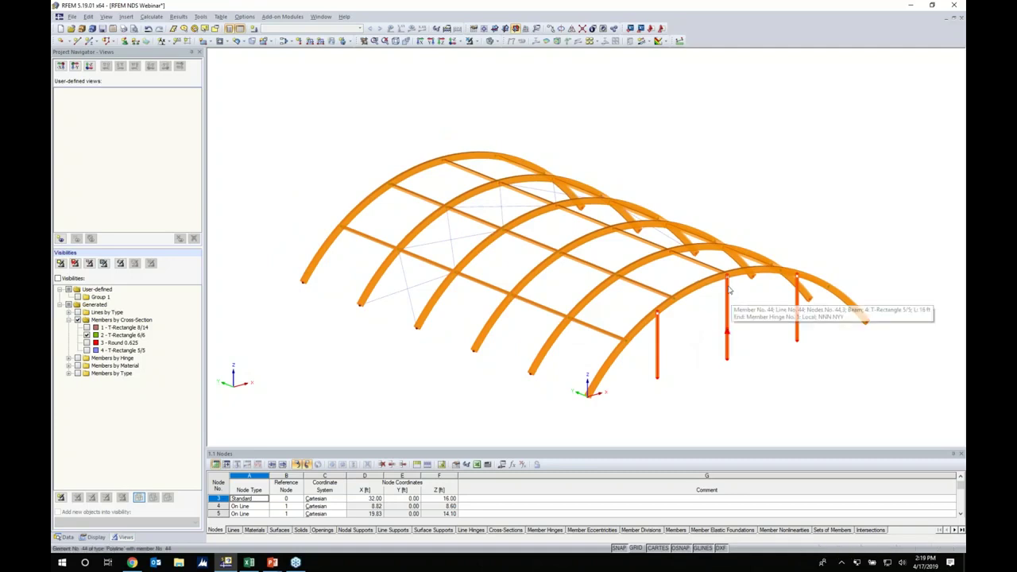
{"action": "left_click", "coordinate": [443, 165]}
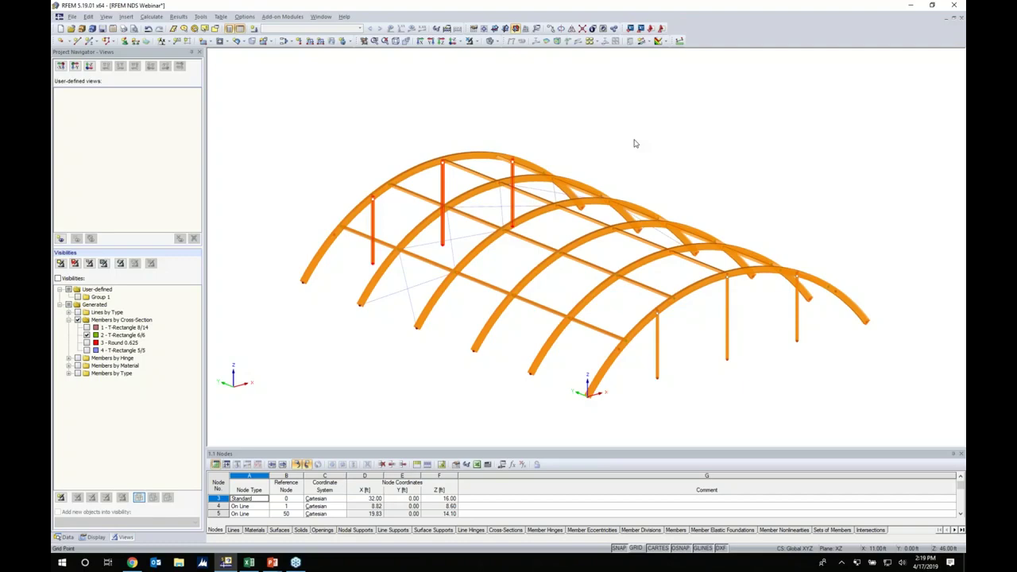
Connect the crossing lines and members across the front four arches, leaving the middle of the cross-braced bay outside the selection.
{"action": "middle_click_drag", "start_coordinate": [544, 303], "coordinate": [490, 256], "text": "ctrl"}
{"action": "middle_click_drag", "start_coordinate": [481, 313], "coordinate": [525, 325], "text": "ctrl"}
{"action": "middle_click_drag", "start_coordinate": [718, 320], "coordinate": [659, 334], "text": "ctrl"}
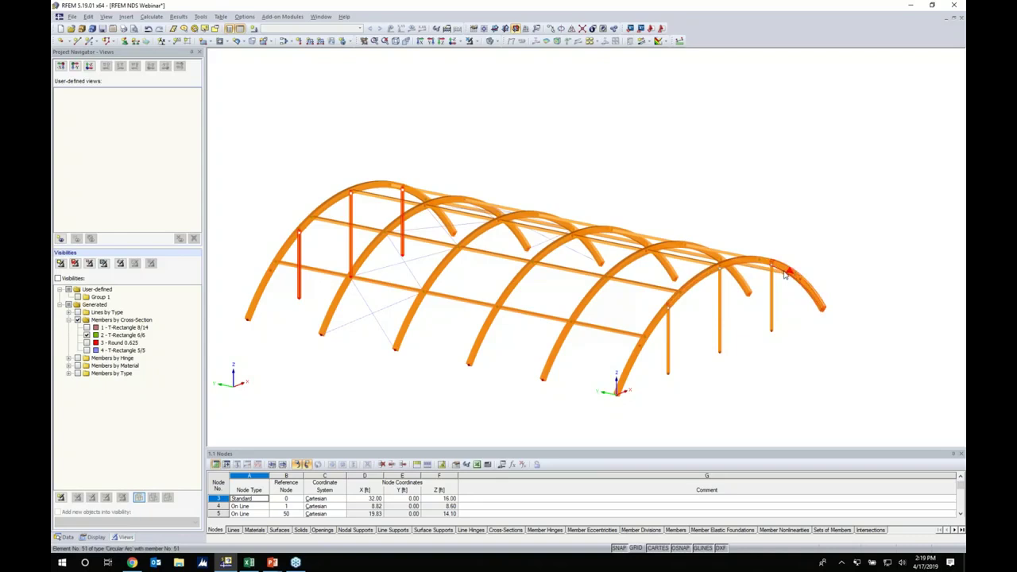
{"action": "middle_click_drag", "start_coordinate": [629, 268], "coordinate": [642, 295], "text": "ctrl"}
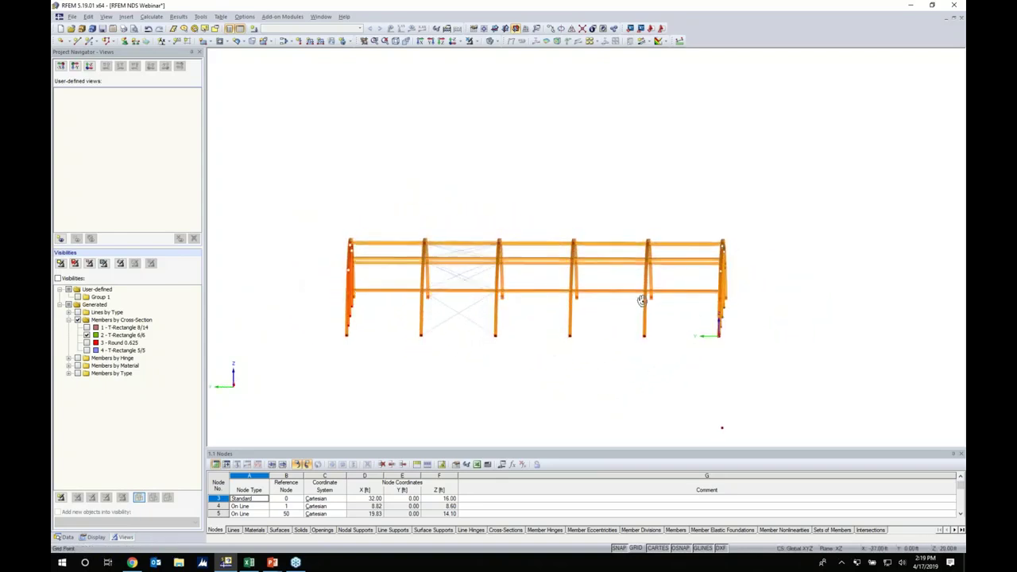
{"action": "left_click", "coordinate": [582, 28]}
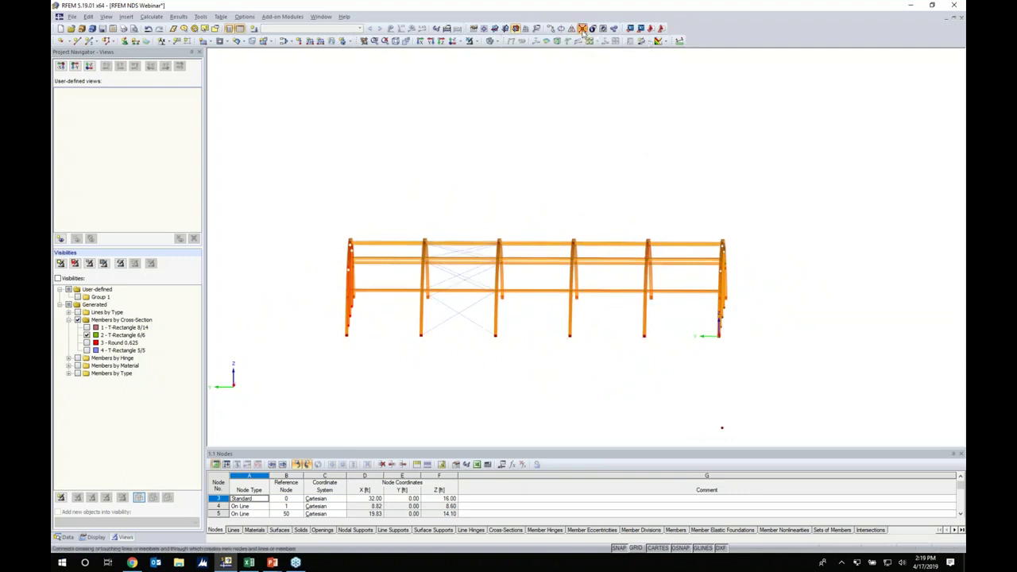
{"action": "middle_click_drag", "start_coordinate": [642, 354], "coordinate": [643, 339], "text": "ctrl"}
{"action": "left_click_drag", "start_coordinate": [757, 348], "coordinate": [487, 190]}
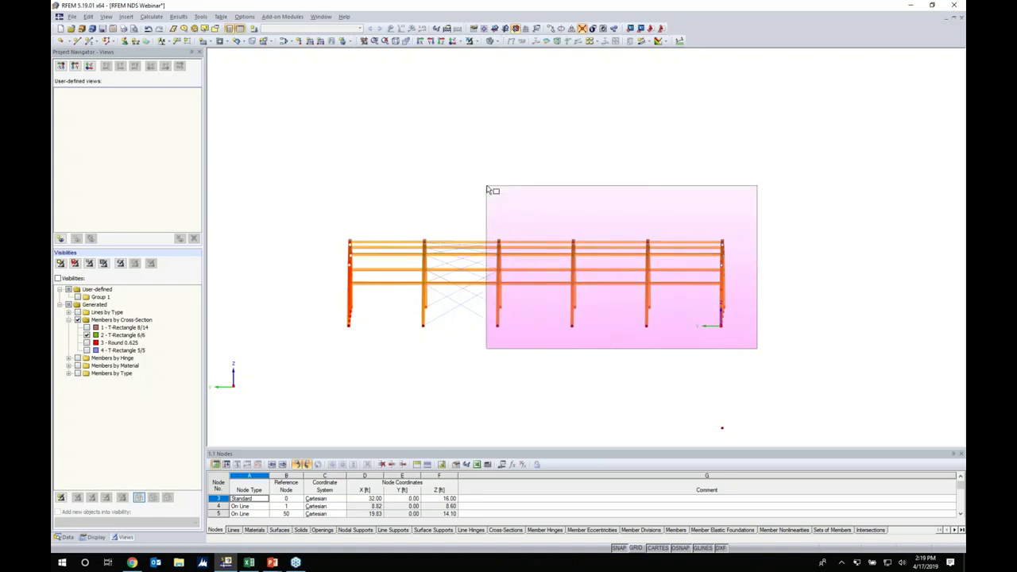
{"action": "left_click_drag", "start_coordinate": [487, 190], "coordinate": [487, 191]}
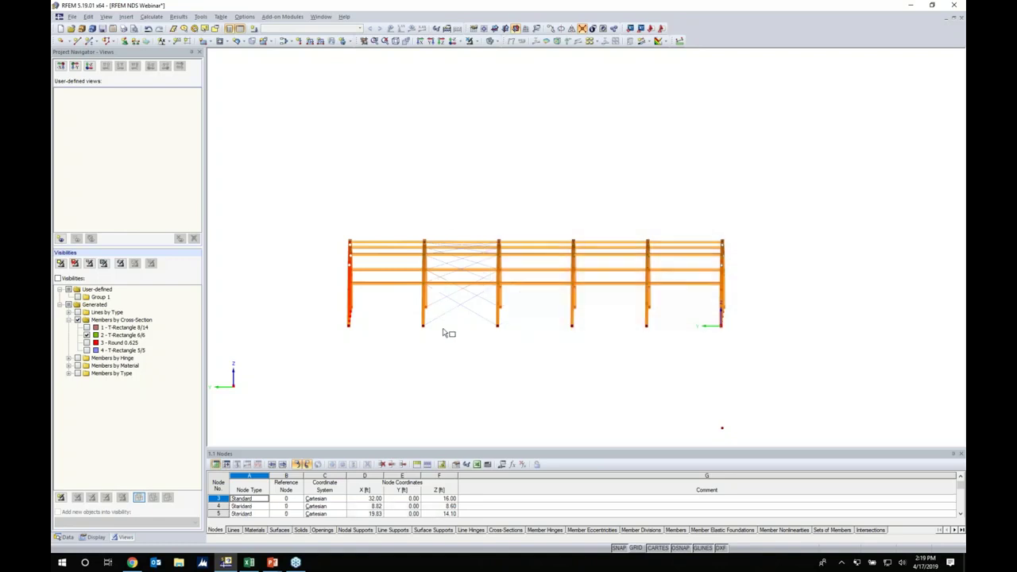
Connect the crossing lines and members at the rear two arches, keeping clear of the brace intersections.
{"action": "left_click_drag", "start_coordinate": [441, 347], "coordinate": [302, 194]}
{"action": "key", "text": "Escape"}
{"action": "left_click", "coordinate": [582, 30]}
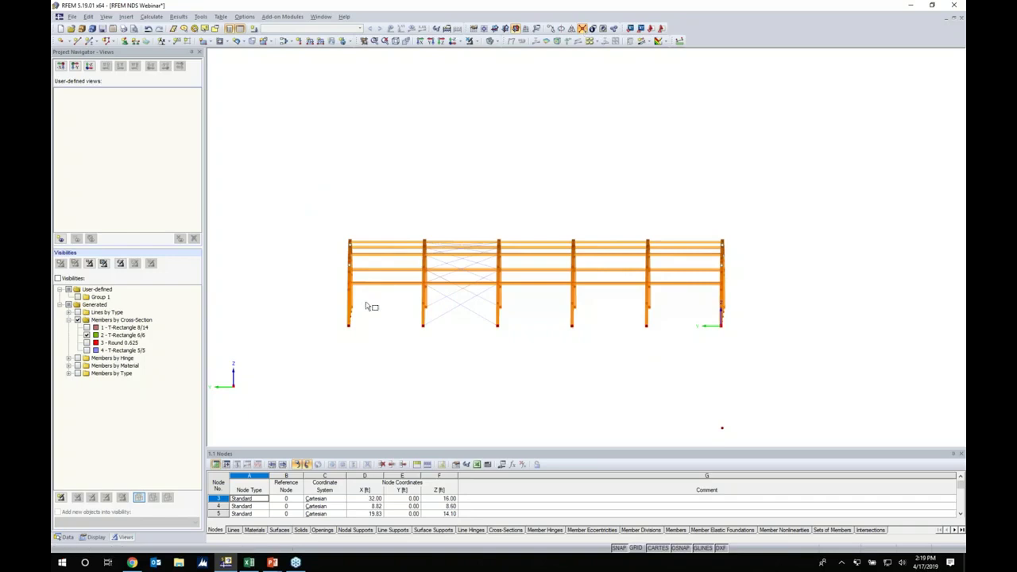
{"action": "left_click_drag", "start_coordinate": [445, 364], "coordinate": [303, 194]}
Limit the visibility to the arch members with the T-Rectangle 8/14 cross-section.
{"action": "middle_click_drag", "start_coordinate": [724, 179], "coordinate": [689, 265], "text": "ctrl"}
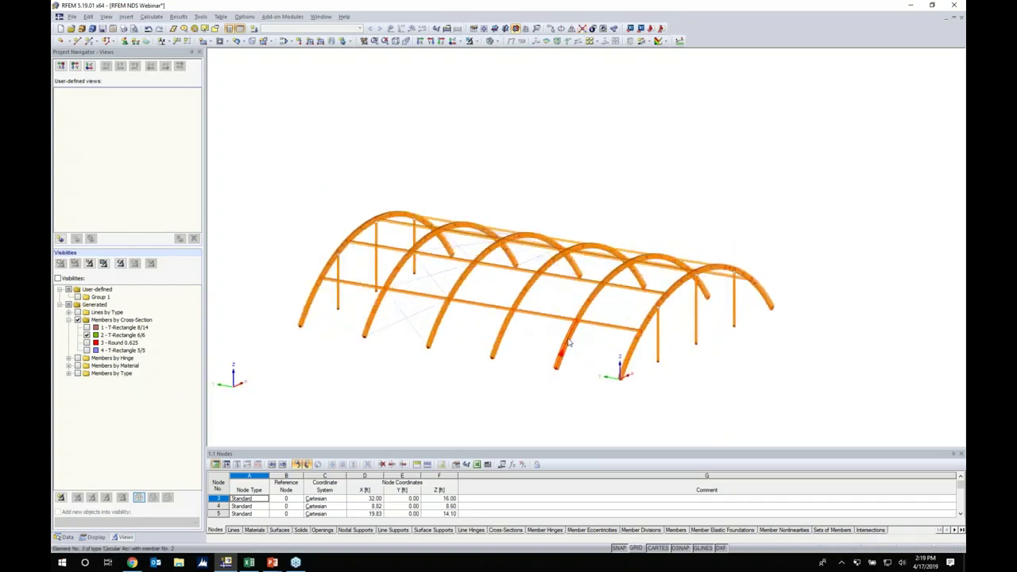
{"action": "scroll", "coordinate": [585, 317], "scroll_direction": "up", "scroll_amount": 3}
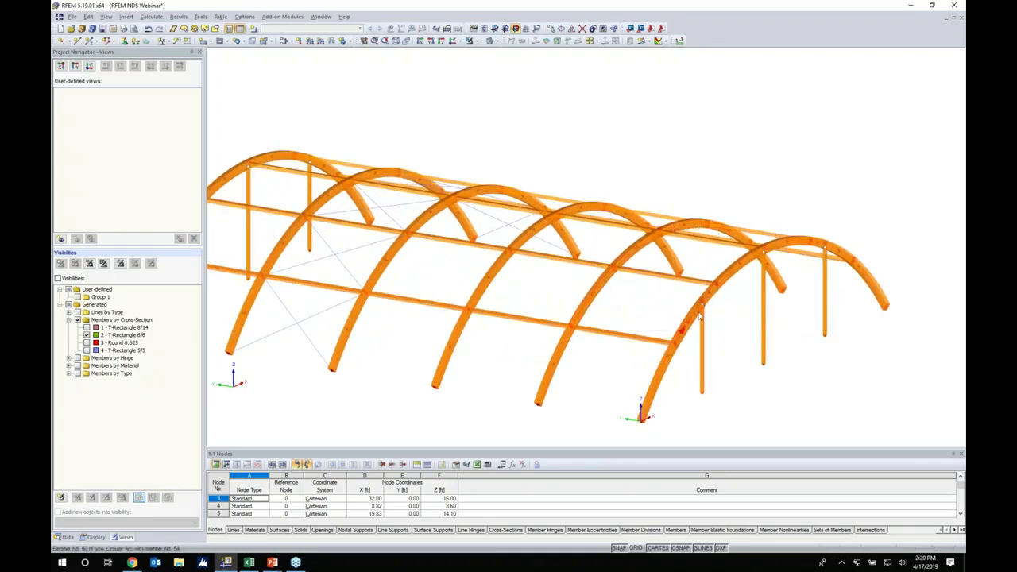
{"action": "middle_click_drag", "start_coordinate": [575, 356], "coordinate": [602, 332]}
{"action": "scroll", "coordinate": [624, 330], "scroll_direction": "down", "scroll_amount": 1}
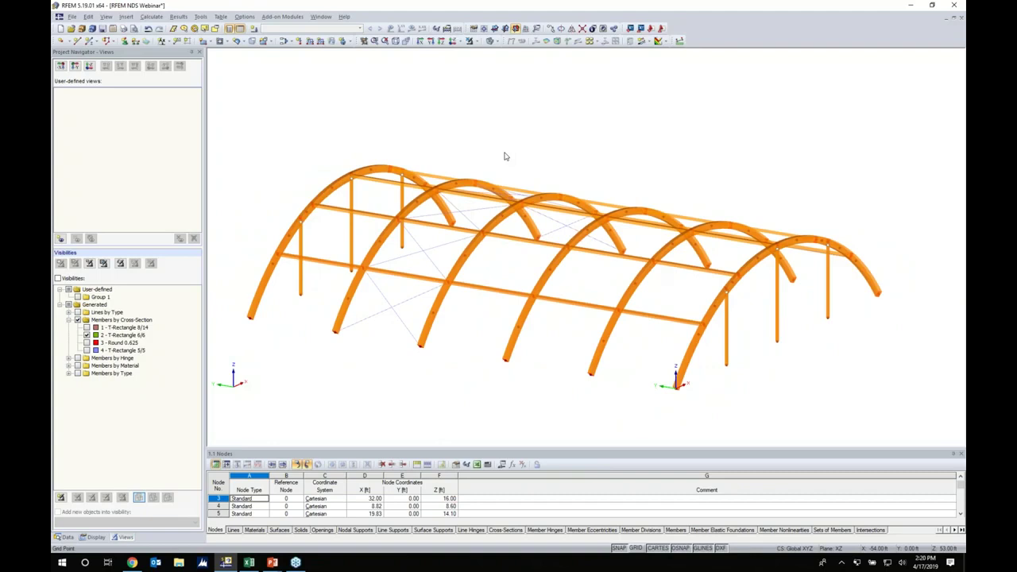
{"action": "left_click", "coordinate": [86, 327]}
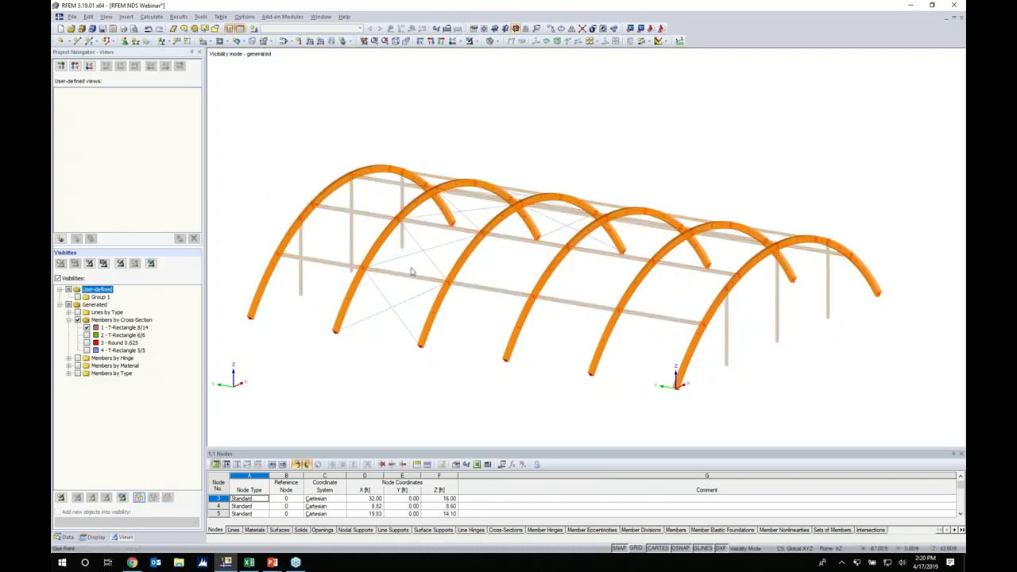
Create continuous sets of members from all the arch members, accepting the six detected sets.
{"action": "scroll", "coordinate": [404, 306], "scroll_direction": "down", "scroll_amount": 1}
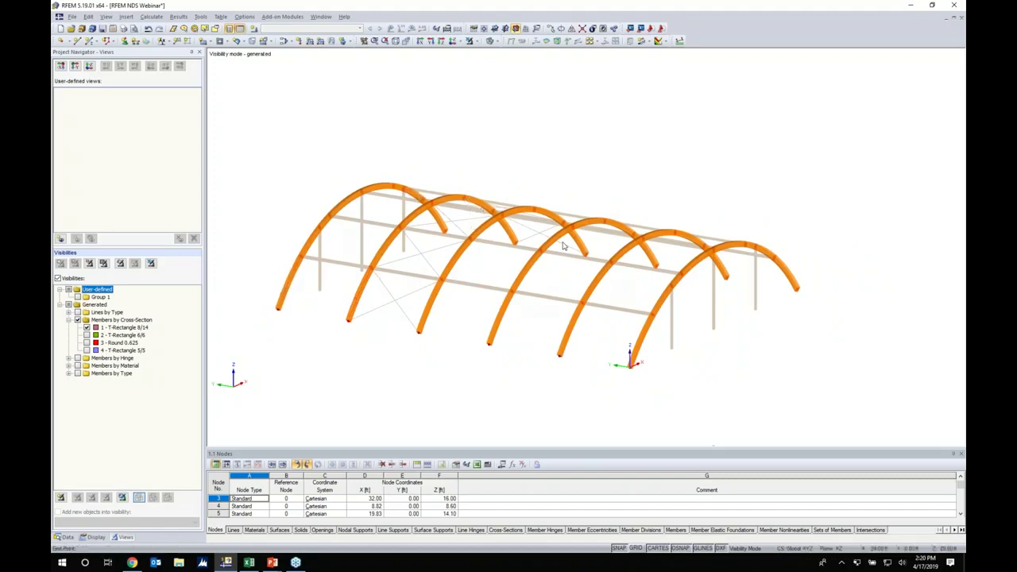
{"action": "left_click_drag", "start_coordinate": [875, 381], "coordinate": [259, 95]}
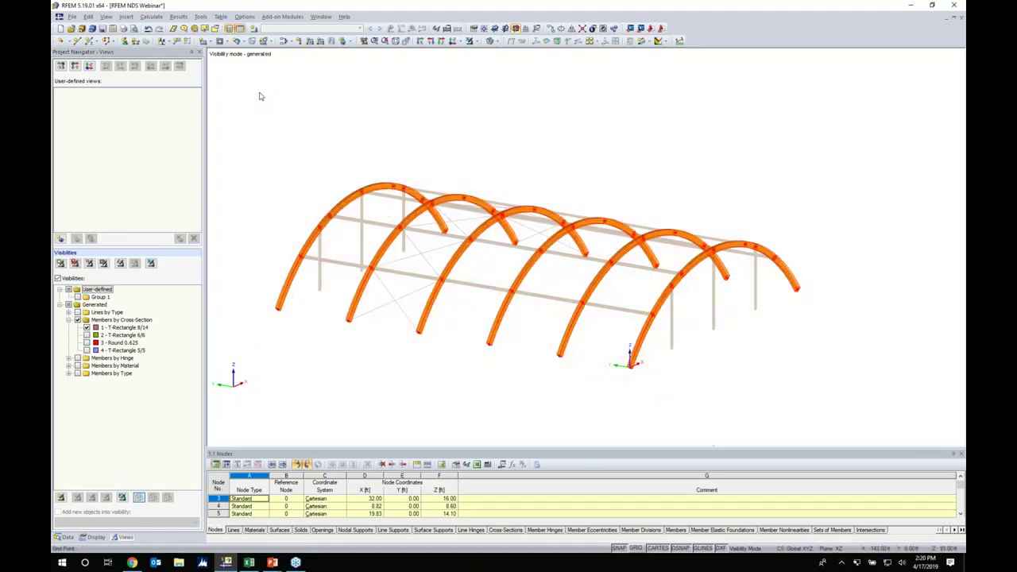
{"action": "right_click", "coordinate": [372, 183]}
{"action": "mouse_move", "coordinate": [393, 195]}
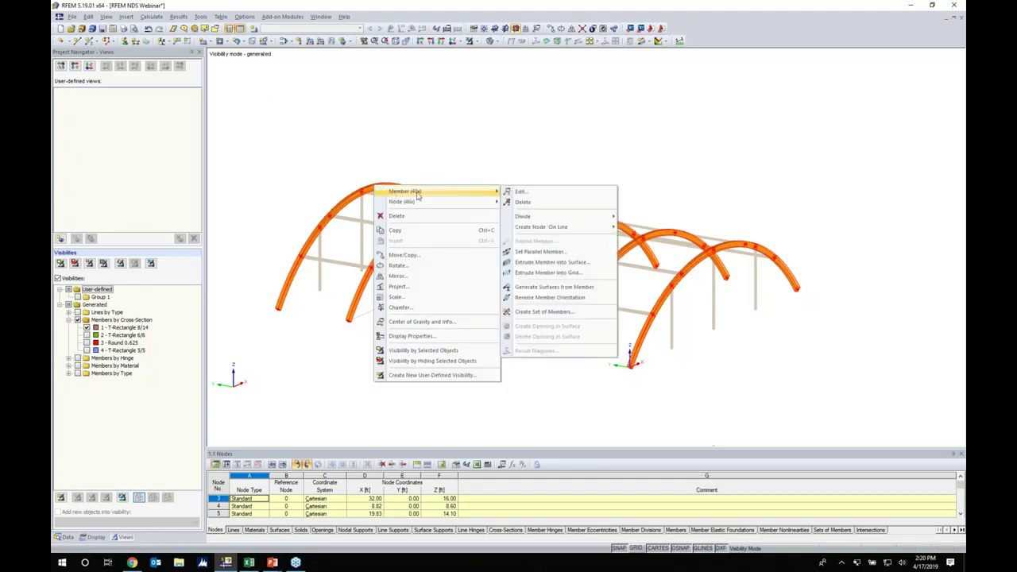
{"action": "left_click", "coordinate": [538, 312]}
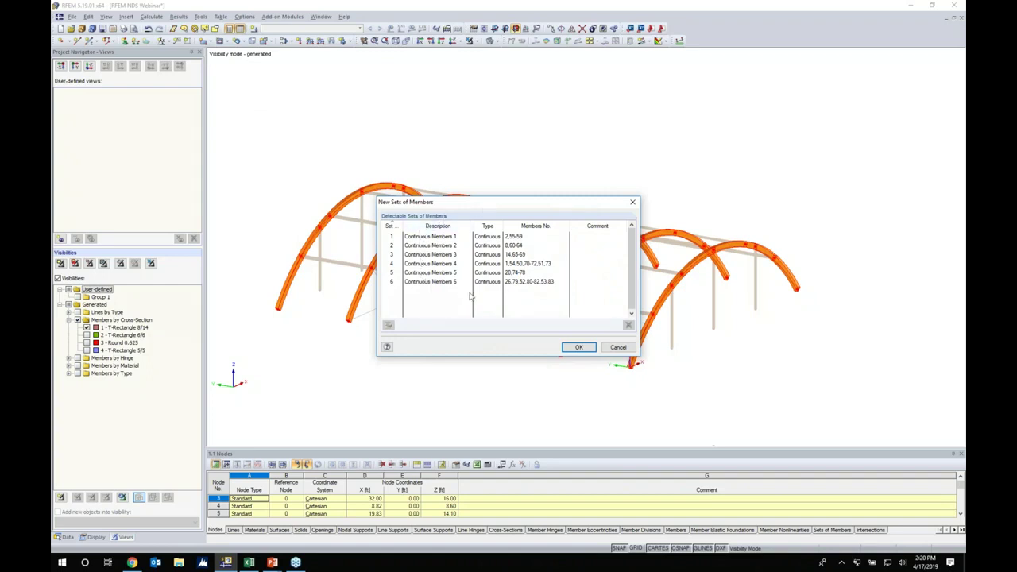
{"action": "left_click", "coordinate": [578, 347]}
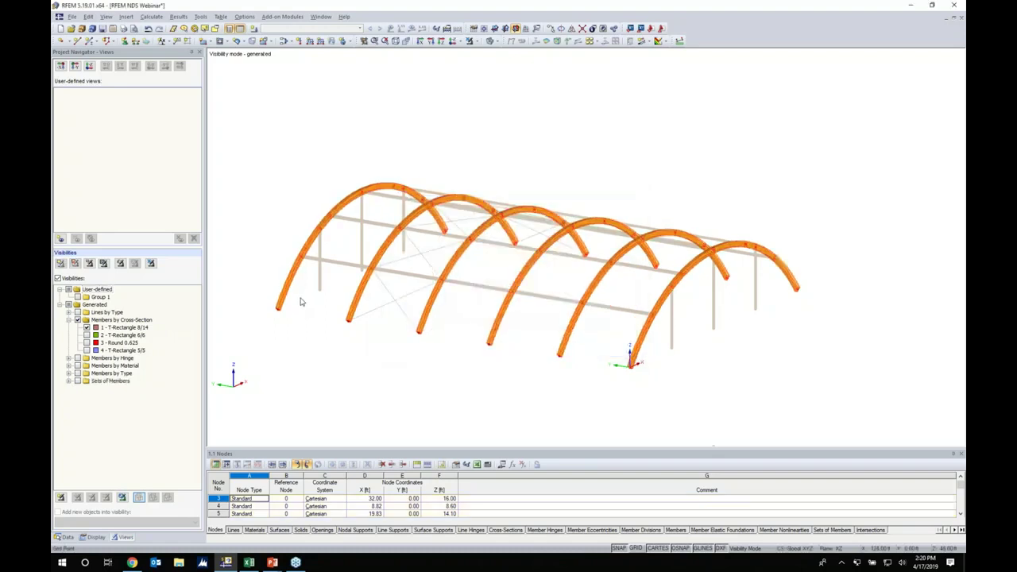
Turn off the cross-section visibility filter to display all members of the structure fully.
{"action": "scroll", "coordinate": [300, 301], "scroll_direction": "up", "scroll_amount": 8}
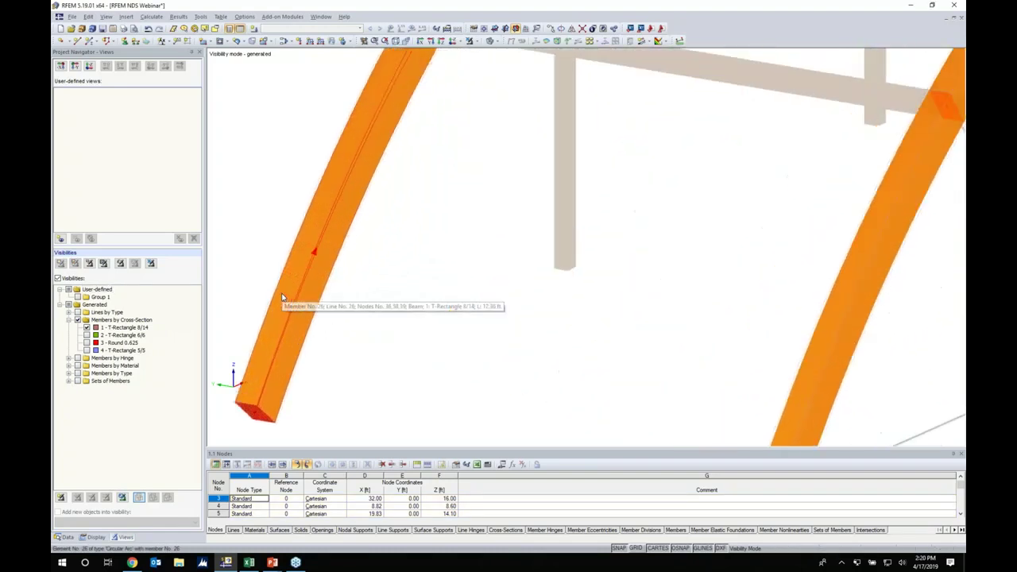
{"action": "scroll", "coordinate": [279, 294], "scroll_direction": "up", "scroll_amount": 4}
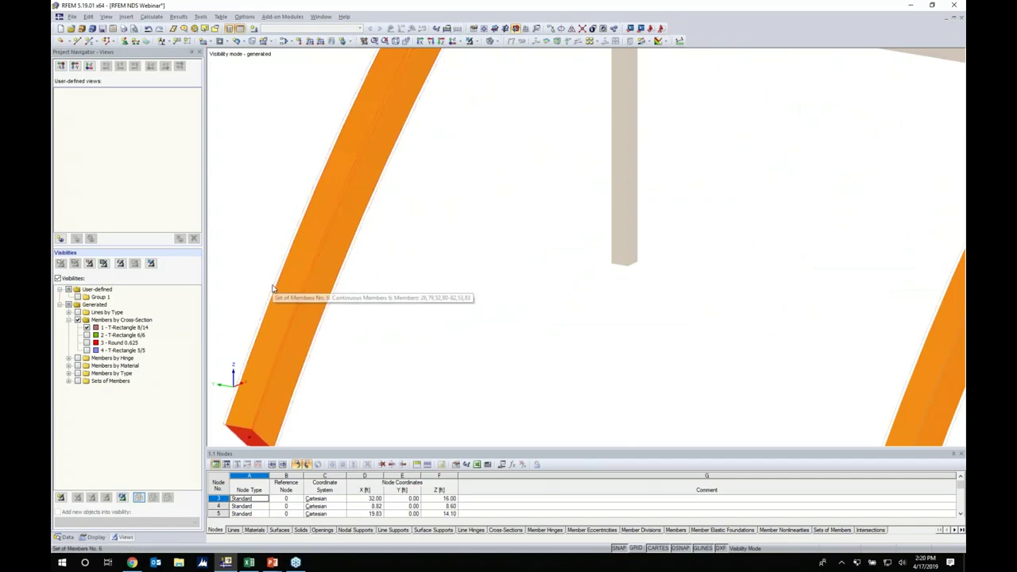
{"action": "scroll", "coordinate": [273, 289], "scroll_direction": "down", "scroll_amount": 10}
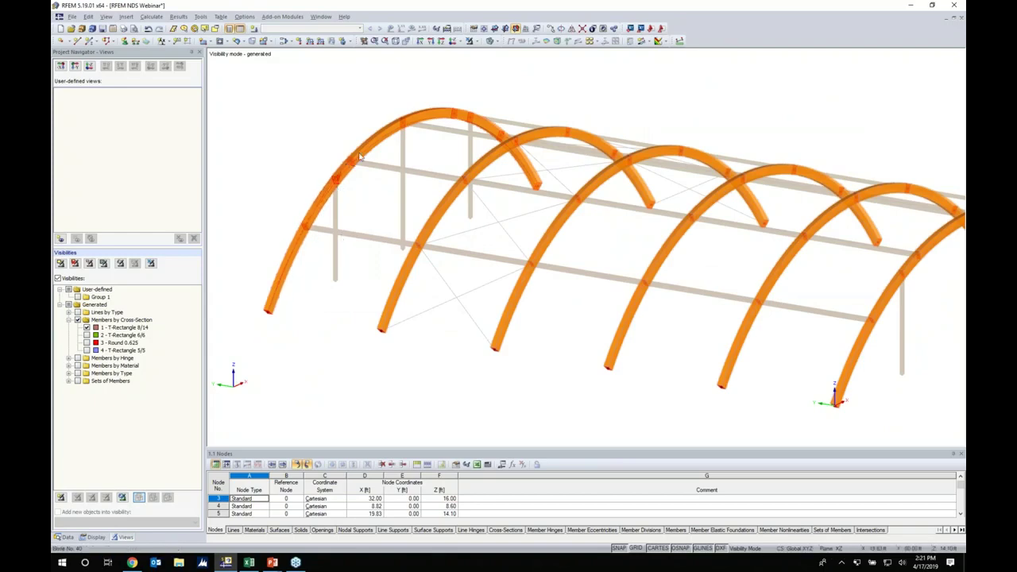
{"action": "scroll", "coordinate": [397, 198], "scroll_direction": "down", "scroll_amount": 3}
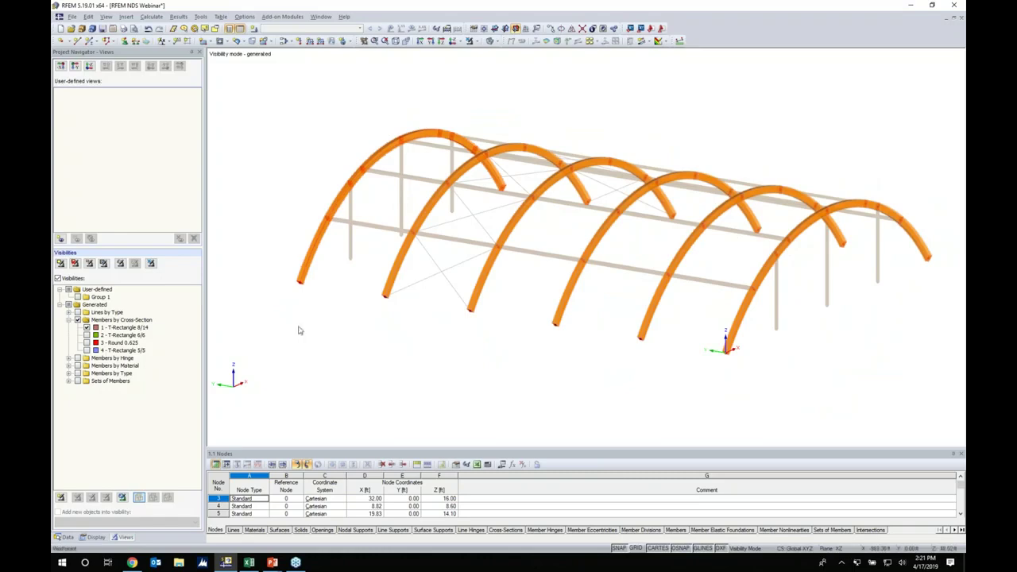
{"action": "left_click", "coordinate": [471, 41]}
Define a Hinged nodal support in the global axis system, keeping the Z-support nonlinearity at None.
{"action": "middle_click_drag", "start_coordinate": [450, 342], "coordinate": [577, 272], "text": "ctrl"}
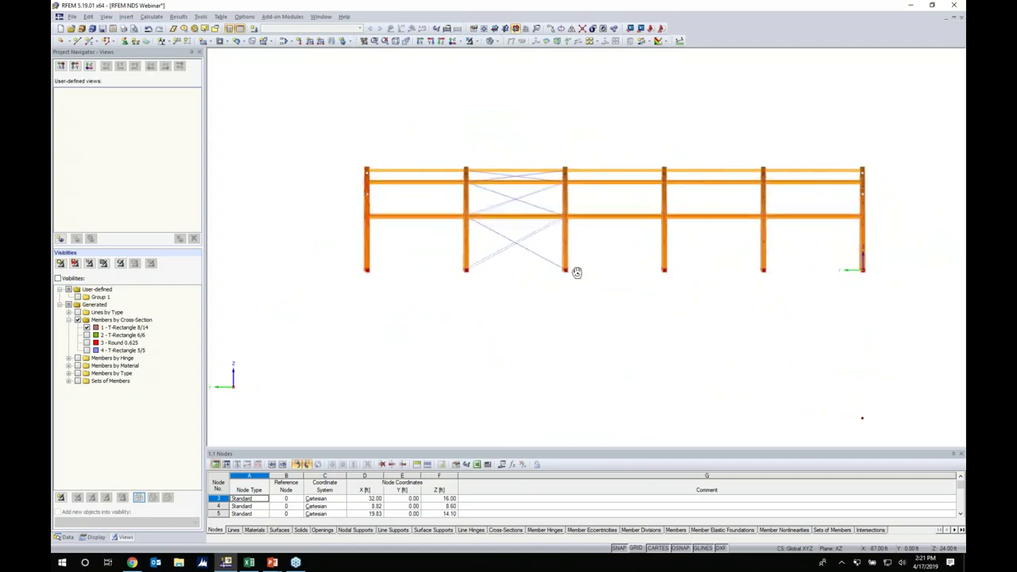
{"action": "left_click", "coordinate": [124, 41]}
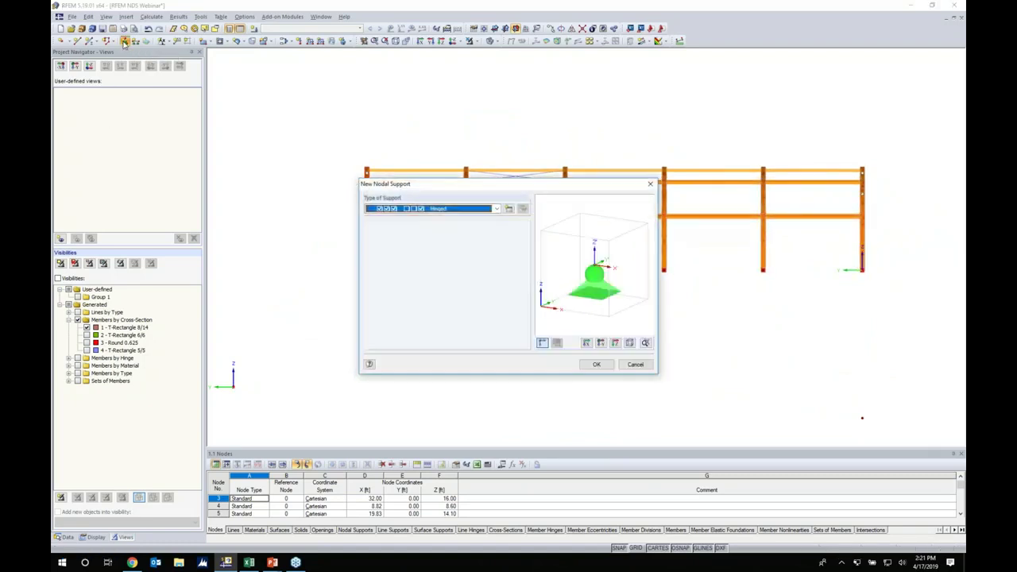
{"action": "left_click", "coordinate": [495, 208]}
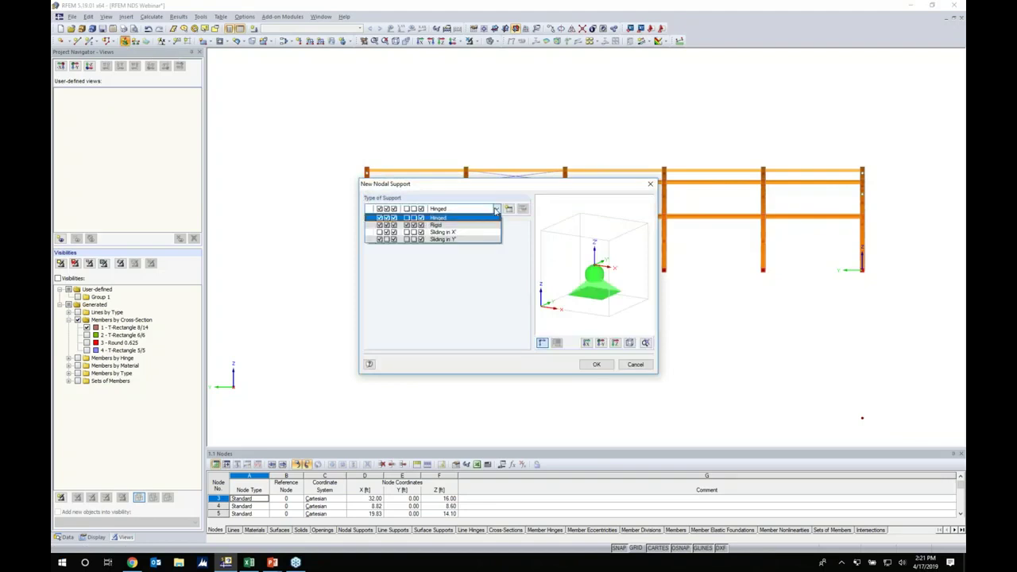
{"action": "left_click", "coordinate": [508, 209]}
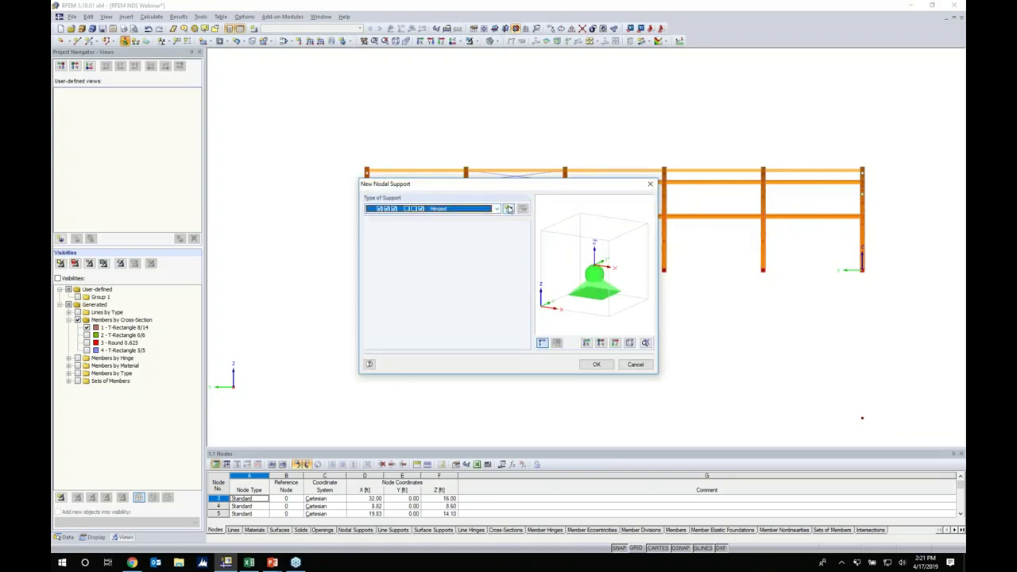
{"action": "left_click", "coordinate": [508, 209]}
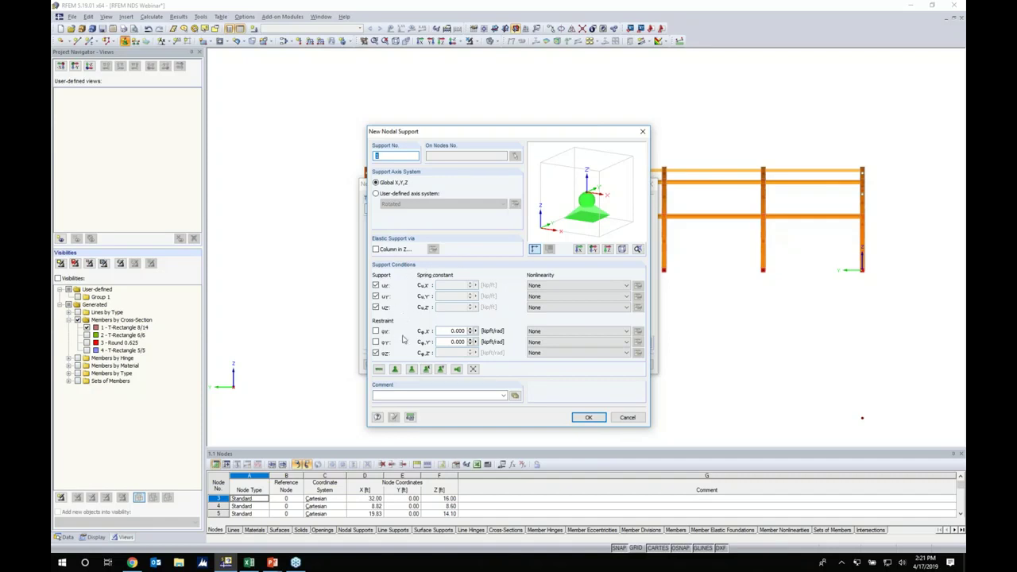
{"action": "left_click", "coordinate": [540, 307]}
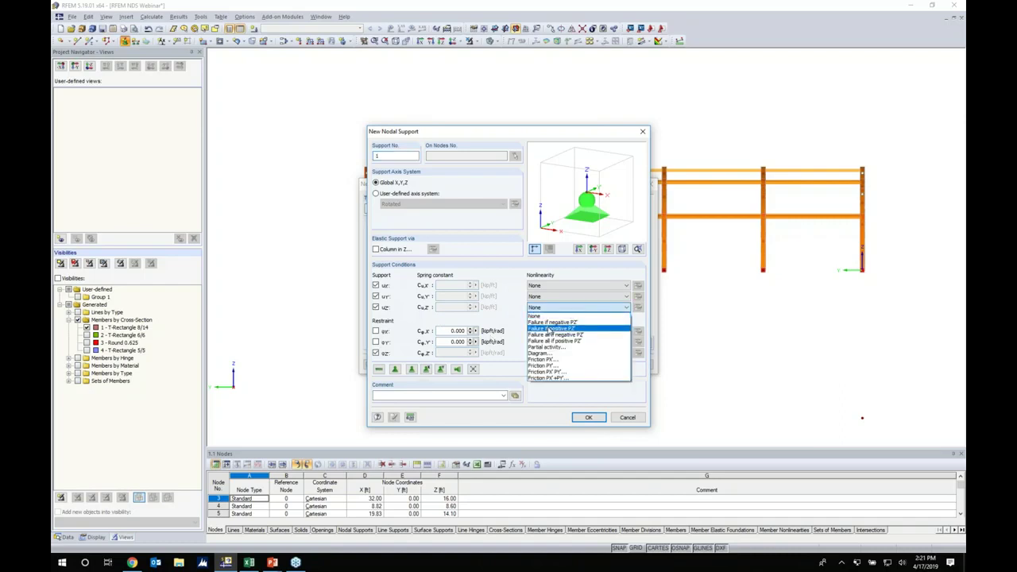
{"action": "left_click", "coordinate": [510, 336]}
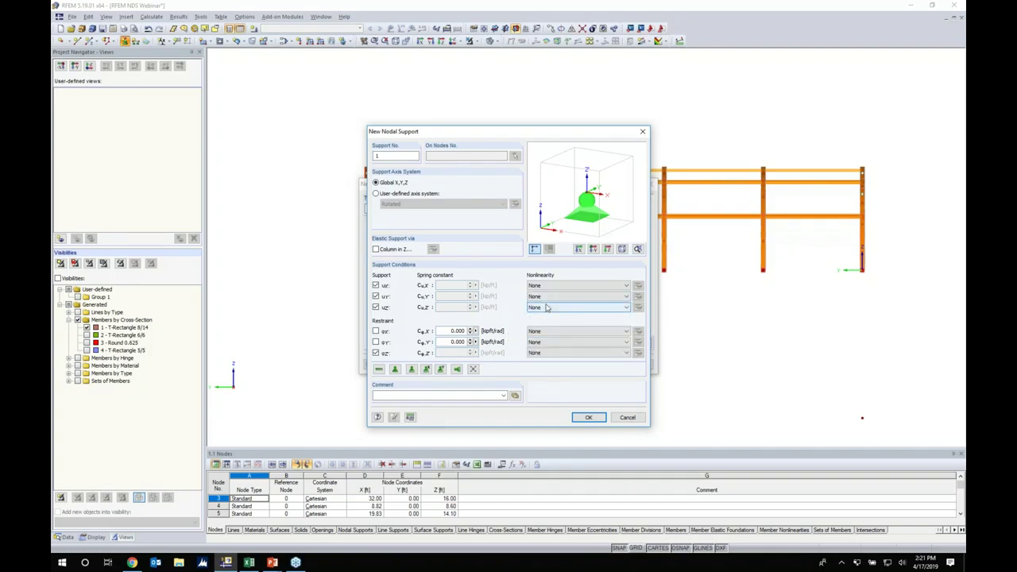
{"action": "left_click", "coordinate": [587, 417]}
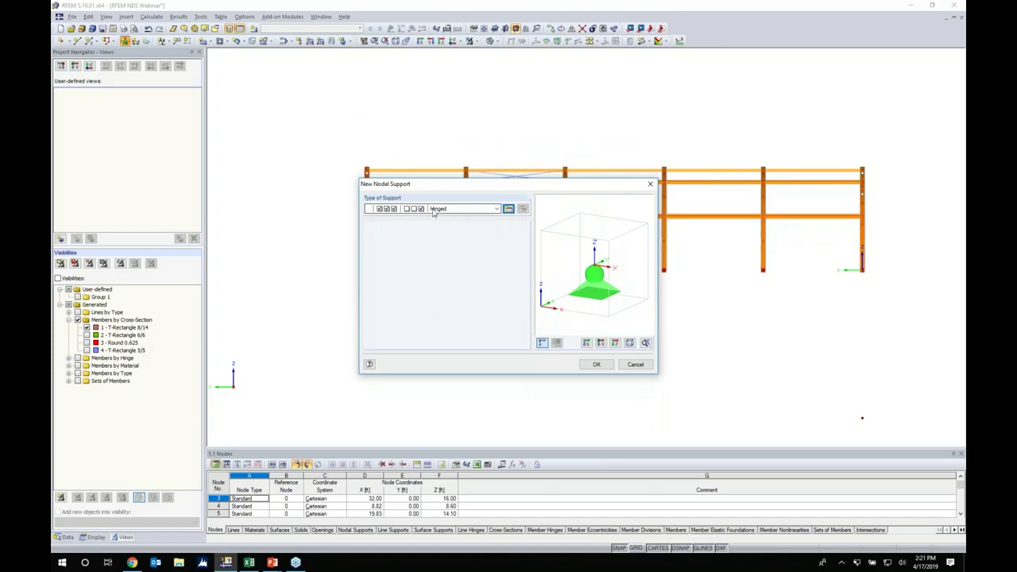
{"action": "left_click", "coordinate": [597, 366]}
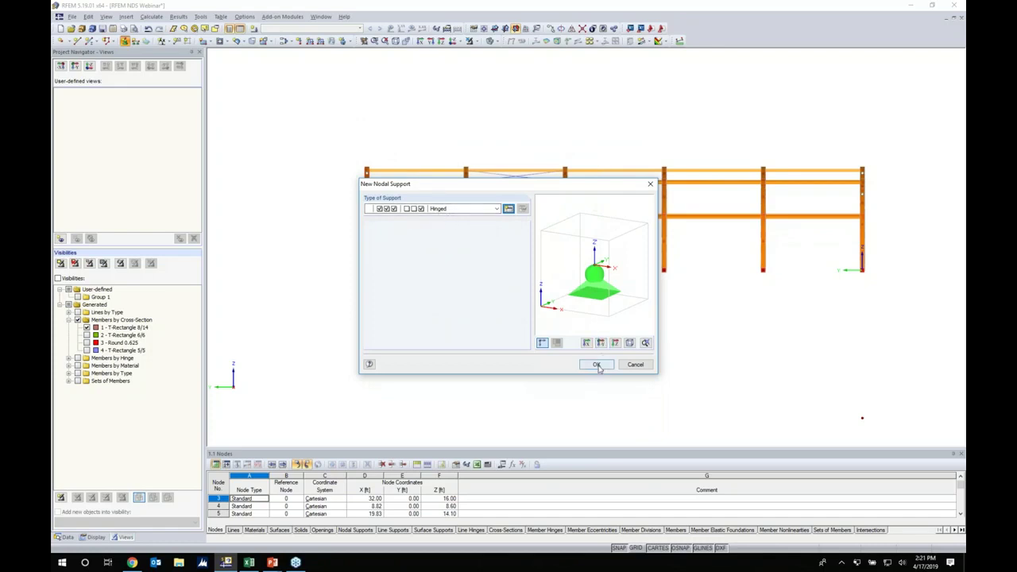
Place the hinged support on all base nodes of the arches and end-wall columns.
{"action": "scroll", "coordinate": [464, 290], "scroll_direction": "down", "scroll_amount": 1}
{"action": "mouse_move", "coordinate": [461, 286]}
{"action": "middle_mouse_down", "text": "ctrl"}
{"action": "mouse_move", "coordinate": [469, 270]}
{"action": "mouse_move", "coordinate": [459, 287]}
{"action": "middle_mouse_up", "text": "ctrl"}
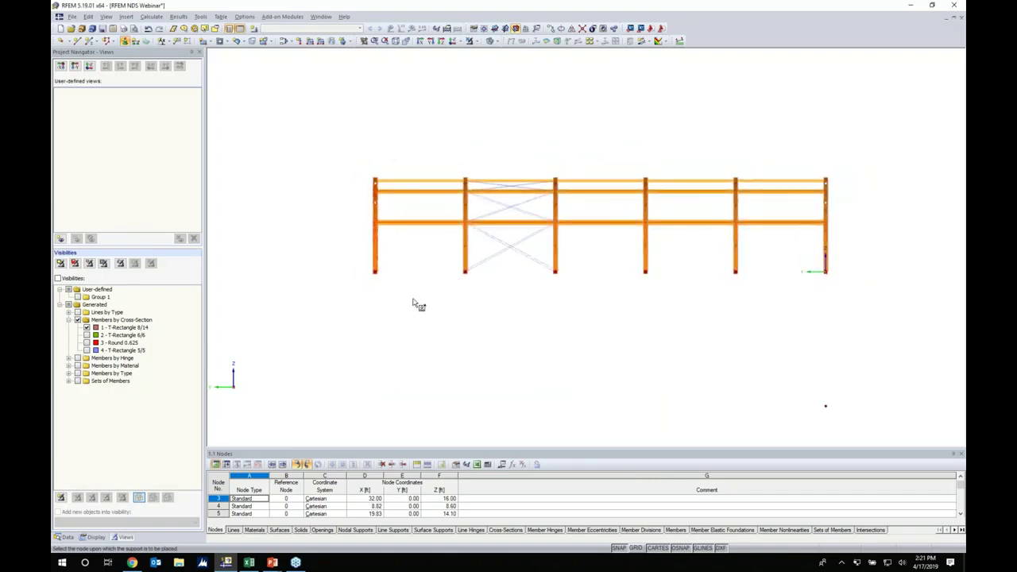
{"action": "left_click_drag", "start_coordinate": [338, 262], "coordinate": [874, 318]}
{"action": "middle_click_drag", "start_coordinate": [873, 318], "coordinate": [644, 376], "text": "ctrl"}
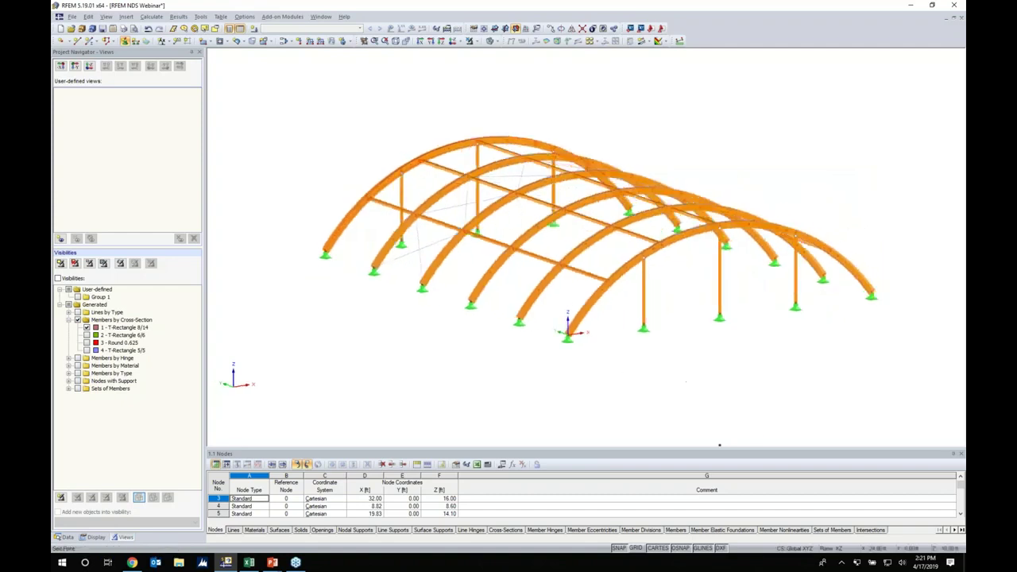
{"action": "scroll", "coordinate": [647, 344], "scroll_direction": "up", "scroll_amount": 2}
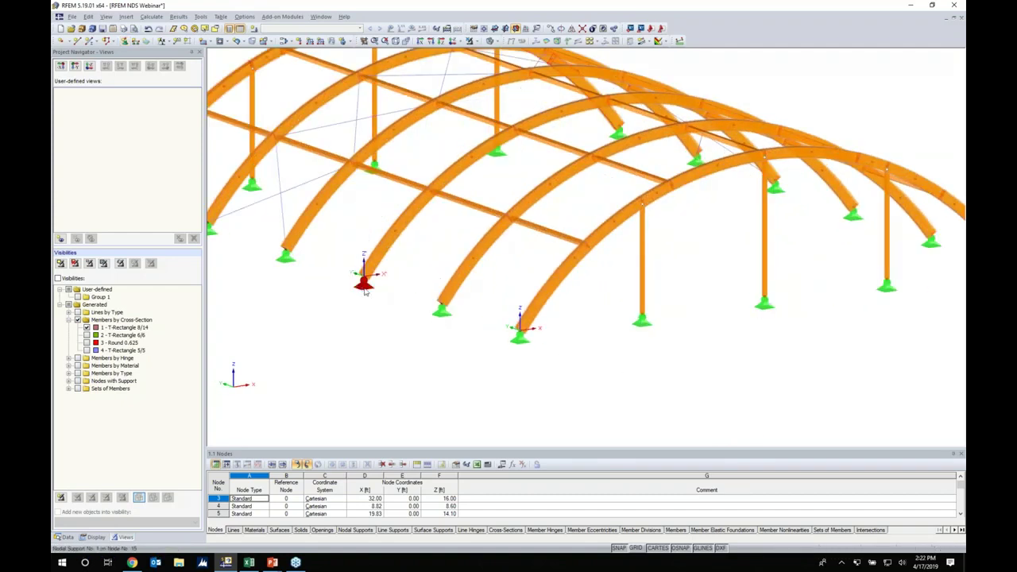
{"action": "scroll", "coordinate": [363, 291], "scroll_direction": "down", "scroll_amount": 5}
{"action": "middle_click_drag", "start_coordinate": [397, 336], "coordinate": [490, 340]}
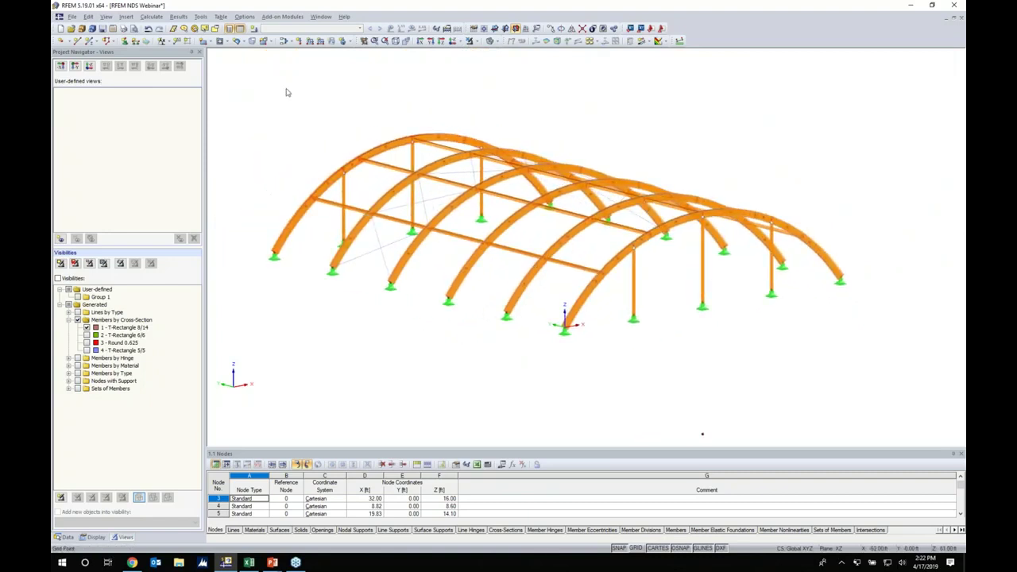
Define load case 1 as "Dead" with the Dead action category, keeping self-weight active at -1.000 in Z.
{"action": "left_click", "coordinate": [254, 29]}
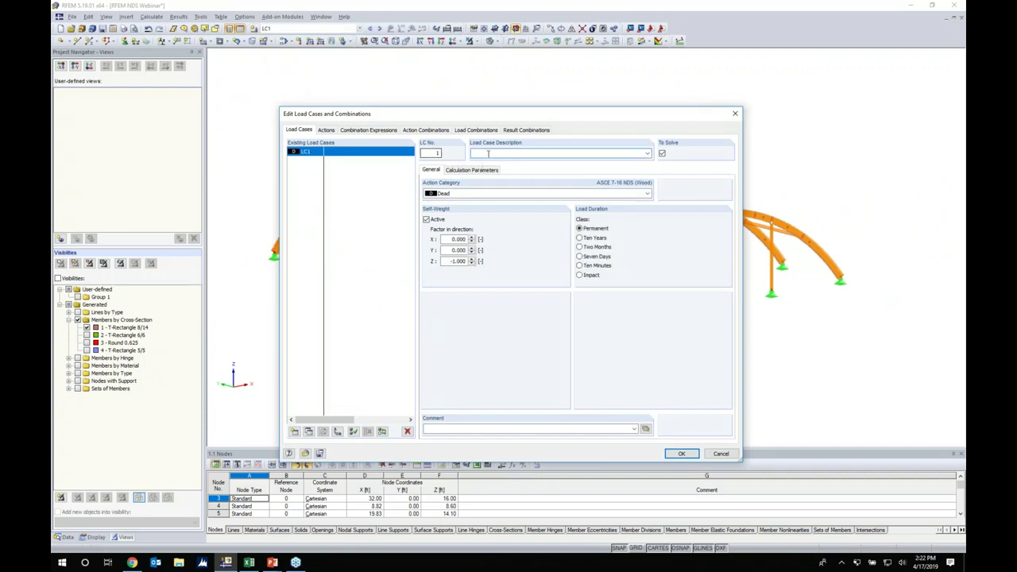
{"action": "type", "text": "Dead"}
{"action": "left_click", "coordinate": [458, 193]}
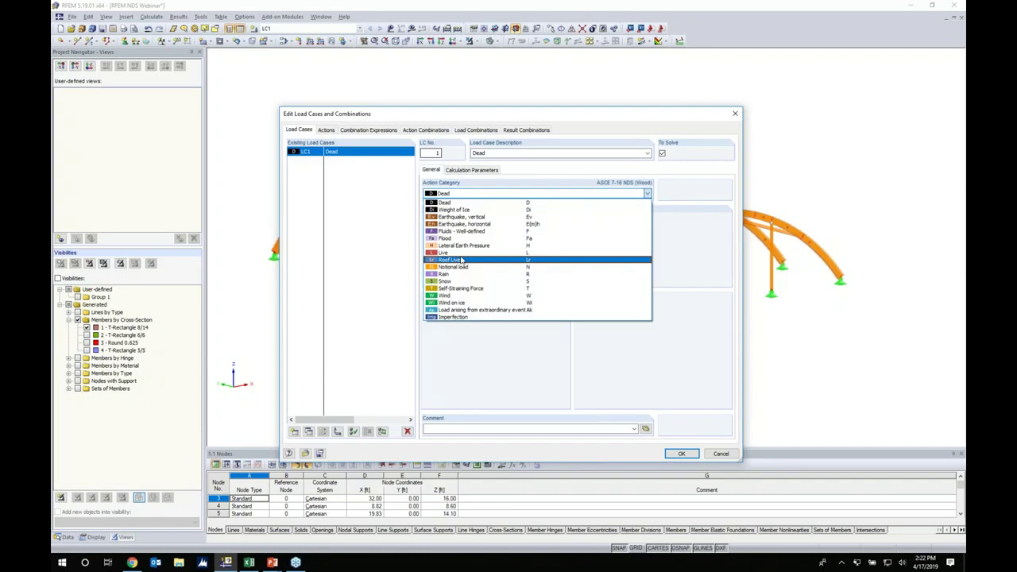
{"action": "left_click", "coordinate": [464, 203]}
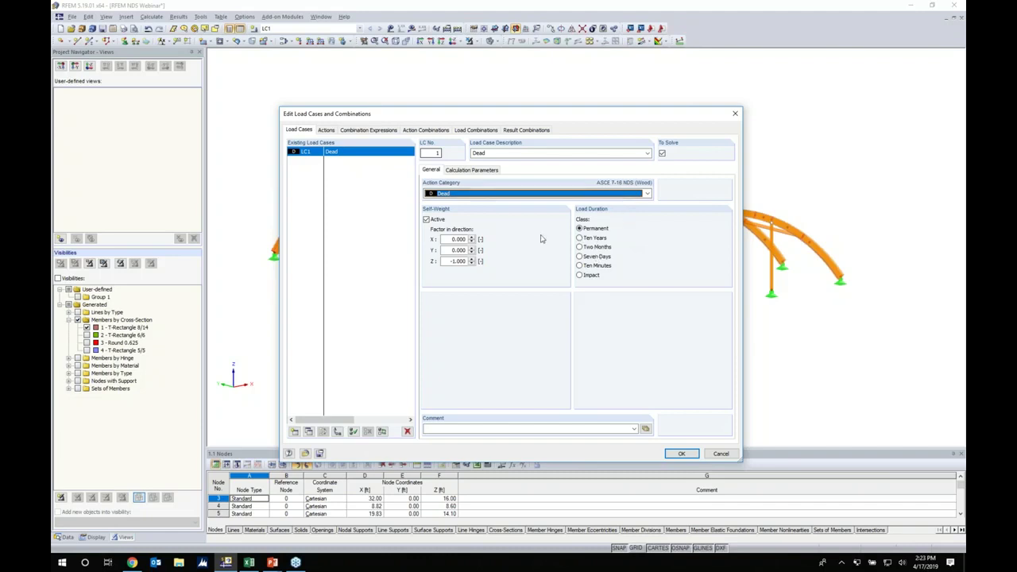
Add load case 2 named "Snow (Balanced)" with the Snow action category.
{"action": "left_click", "coordinate": [295, 431]}
{"action": "type", "text": "Snow"}
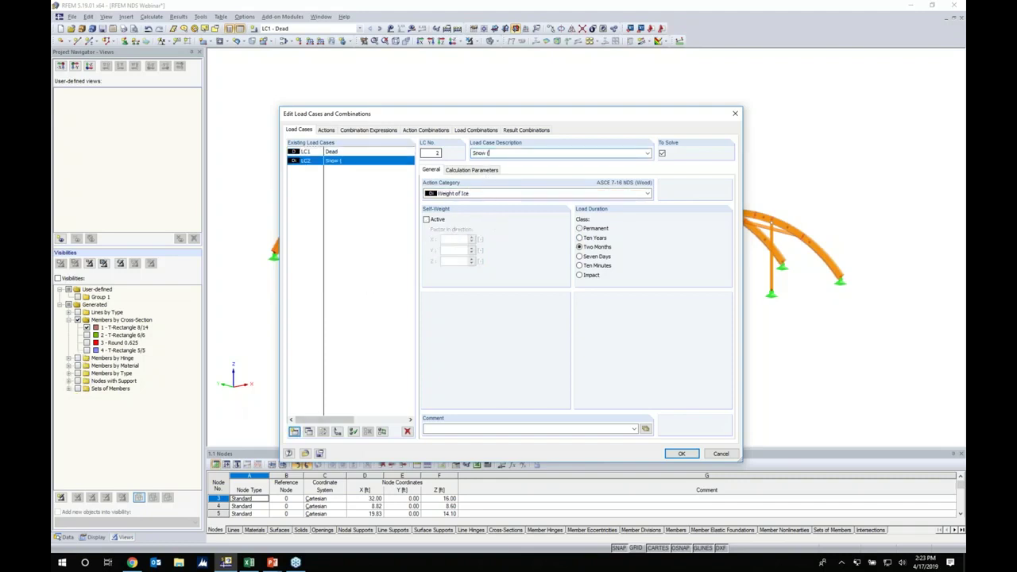
{"action": "type", "text": " (Balanced"}
{"action": "left_click", "coordinate": [474, 193]}
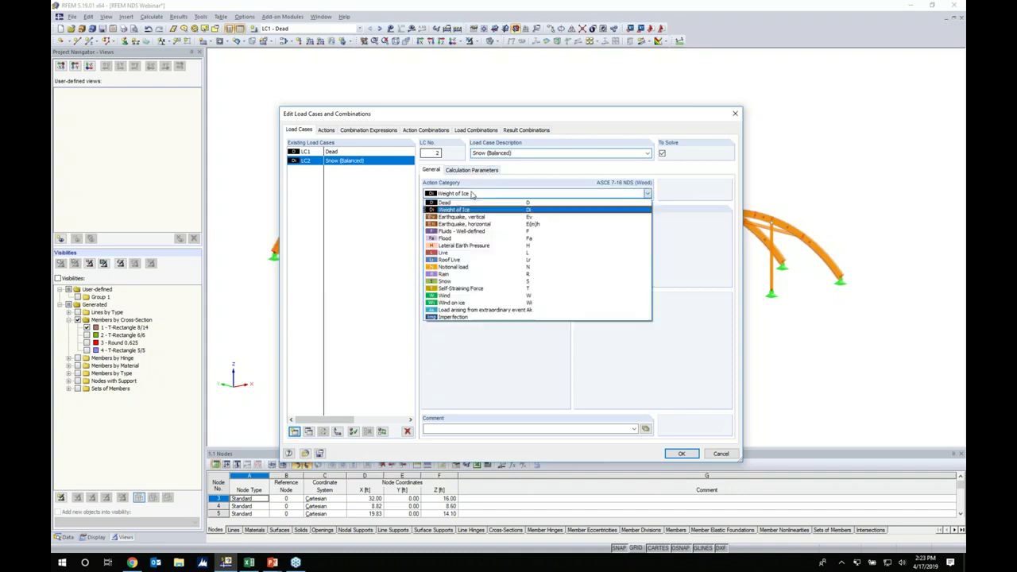
{"action": "left_click", "coordinate": [449, 281]}
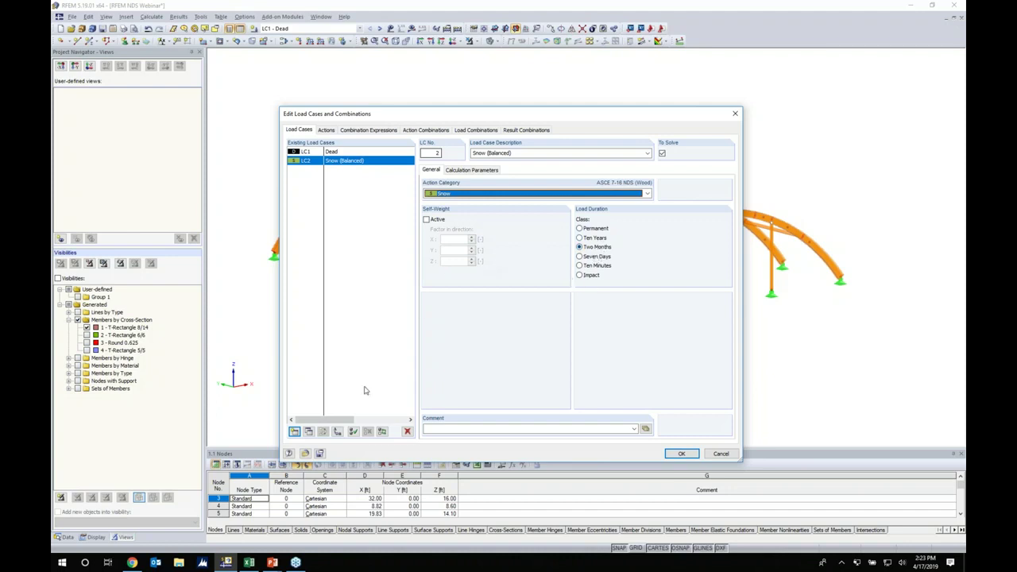
Copy the balanced snow load case and rename the copy "Snow (Unbalanced)".
{"action": "left_click", "coordinate": [309, 432]}
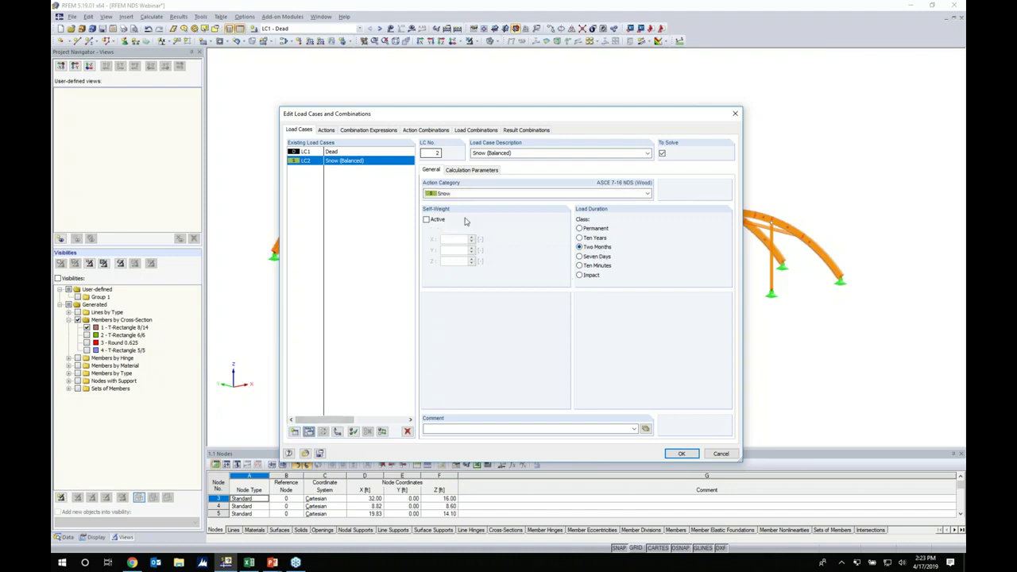
{"action": "left_click", "coordinate": [490, 153]}
{"action": "key", "text": "Delete"}
{"action": "type", "text": "Unb"}
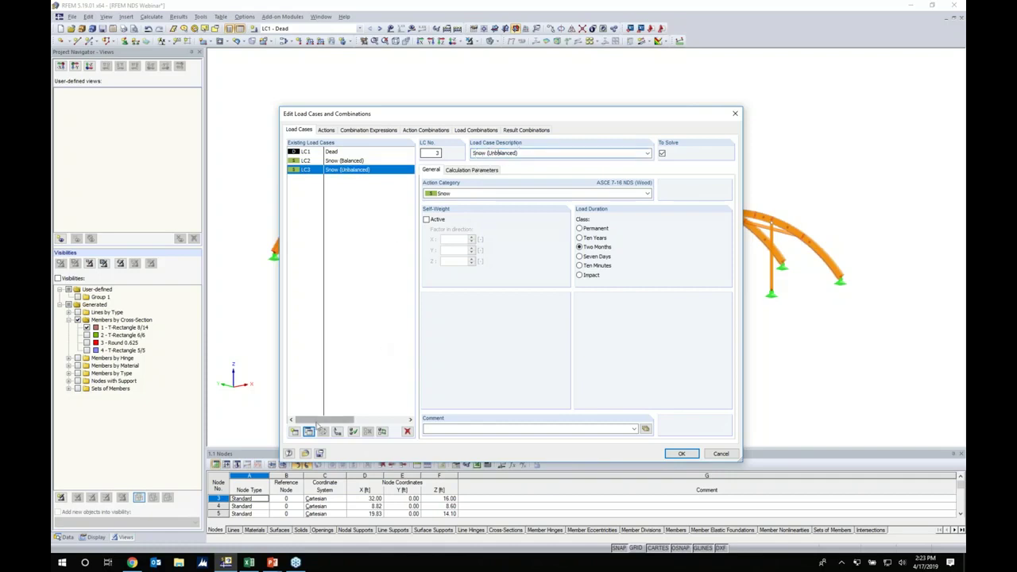
Add load case 4 named "Wind" with the Wind action category.
{"action": "left_click", "coordinate": [294, 431]}
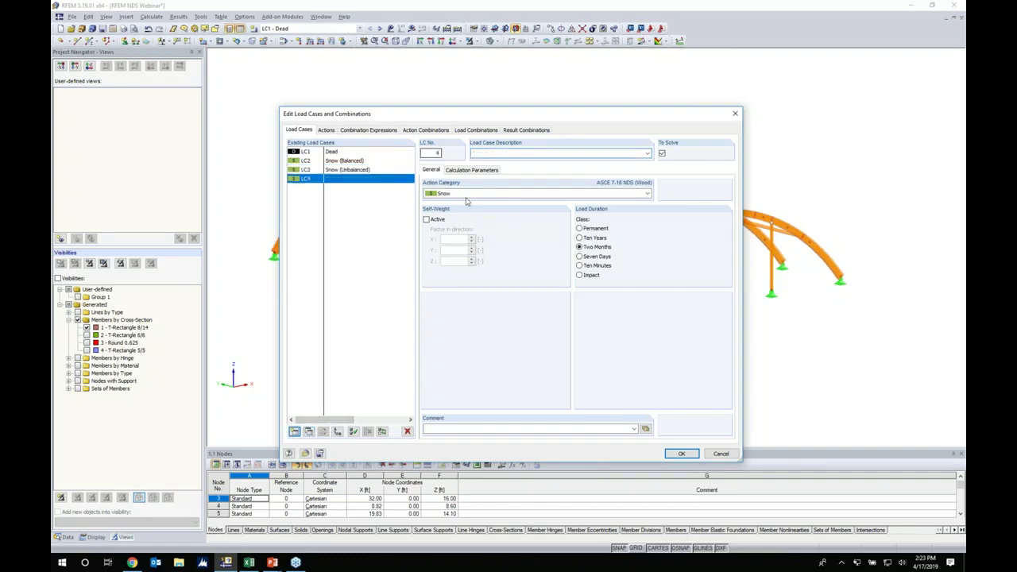
{"action": "type", "text": "Wind"}
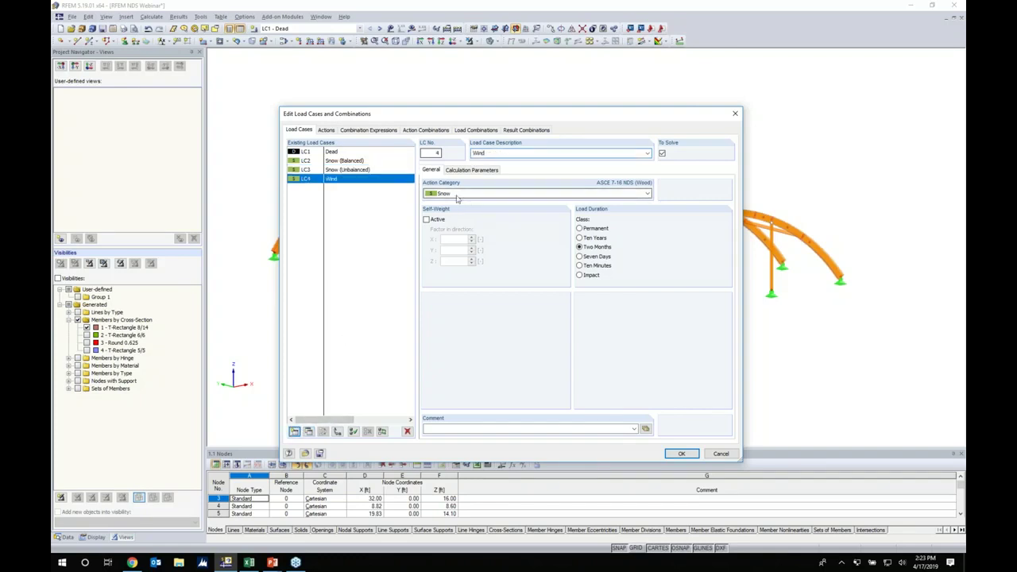
{"action": "left_click", "coordinate": [457, 194]}
{"action": "left_click", "coordinate": [446, 297]}
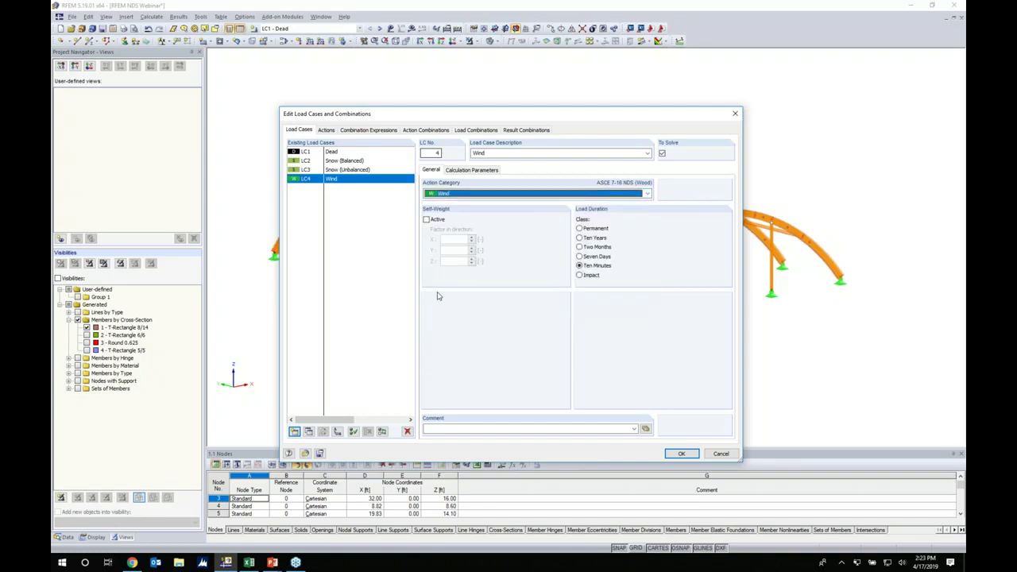
Review how the snow and wind load cases act within their actions, and check the LRFD and ASD combination expressions.
{"action": "left_click", "coordinate": [327, 130]}
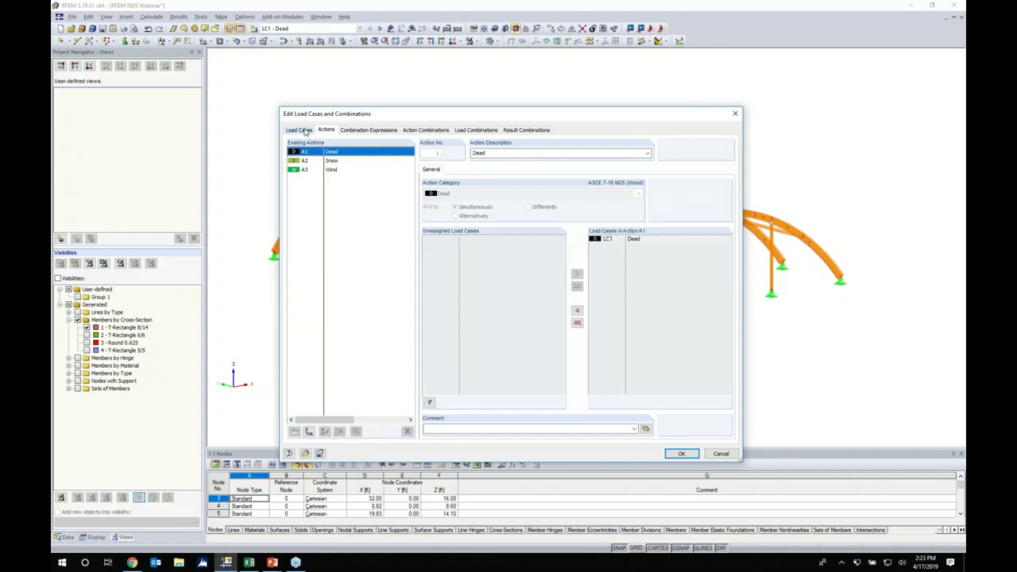
{"action": "left_click", "coordinate": [331, 162]}
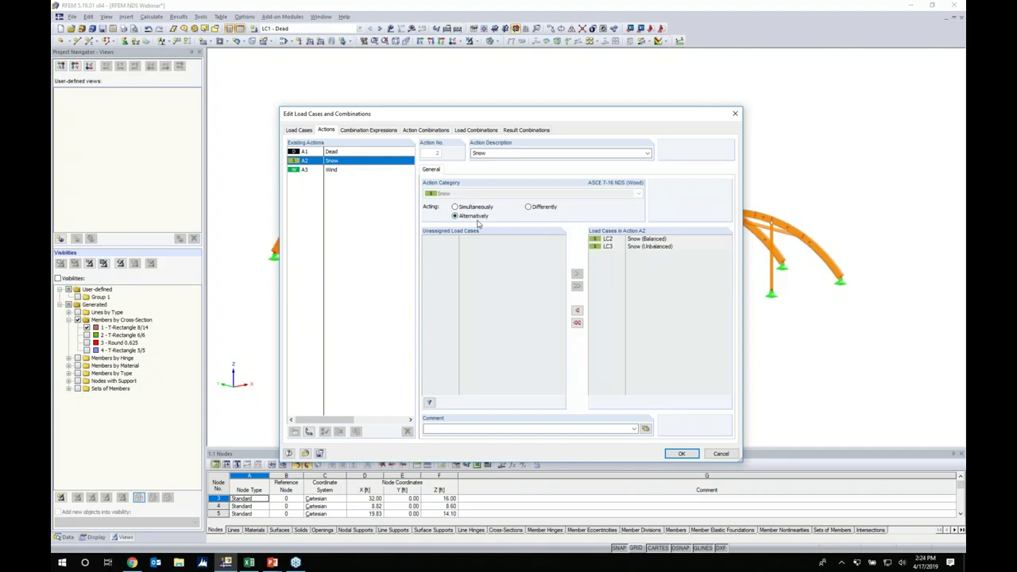
{"action": "left_click", "coordinate": [337, 172]}
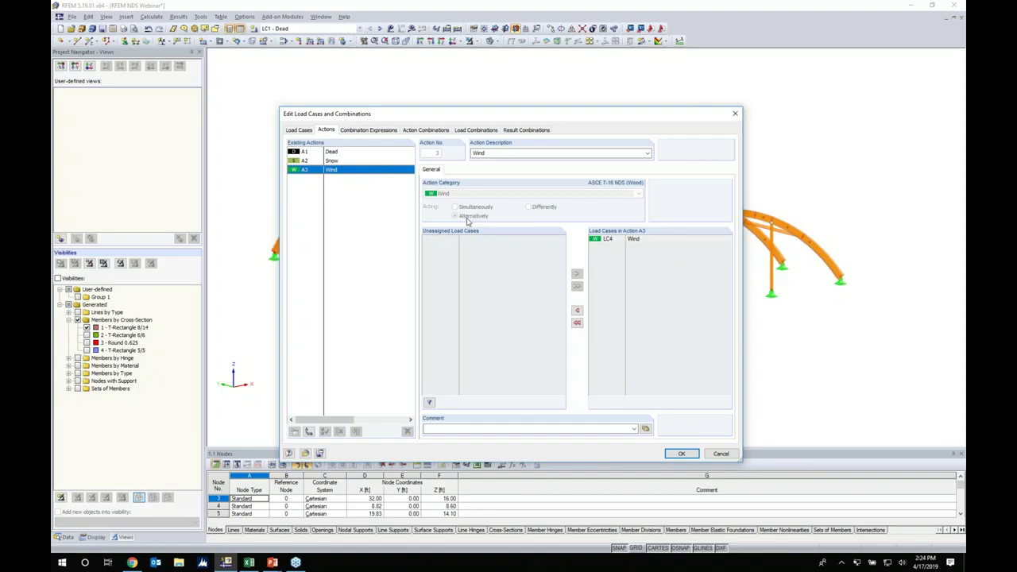
{"action": "left_click", "coordinate": [381, 132]}
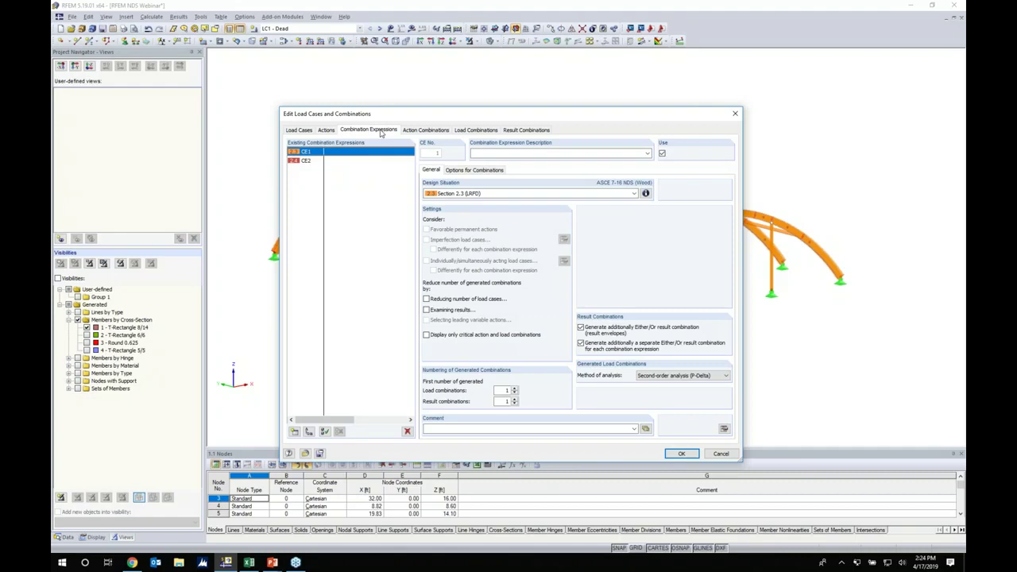
{"action": "left_click", "coordinate": [310, 162]}
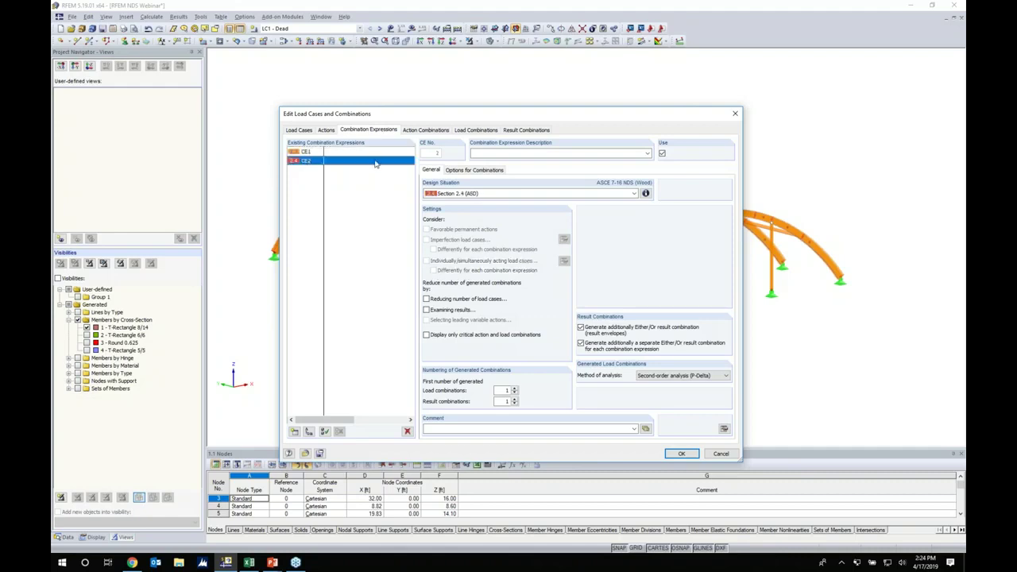
Generate the LRFD and ASD load combinations with their result combinations, check their contents and accept the load definitions.
{"action": "left_click", "coordinate": [476, 130]}
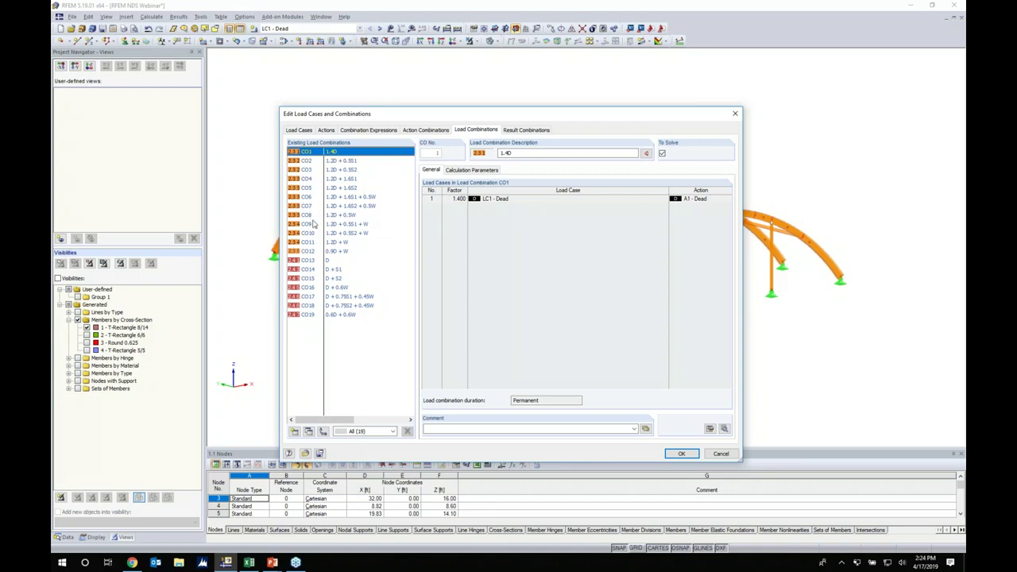
{"action": "left_click", "coordinate": [328, 261]}
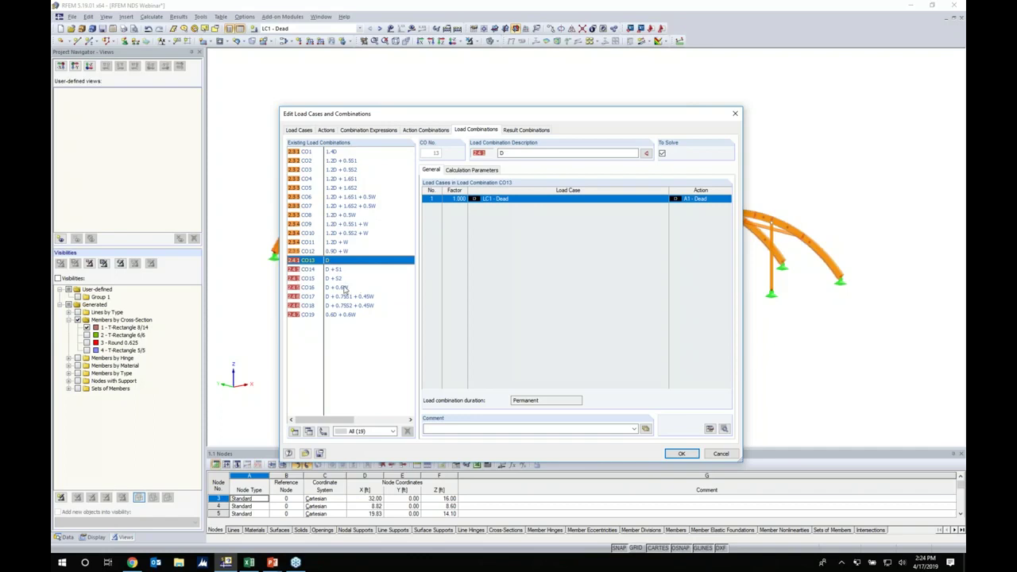
{"action": "left_click", "coordinate": [515, 131]}
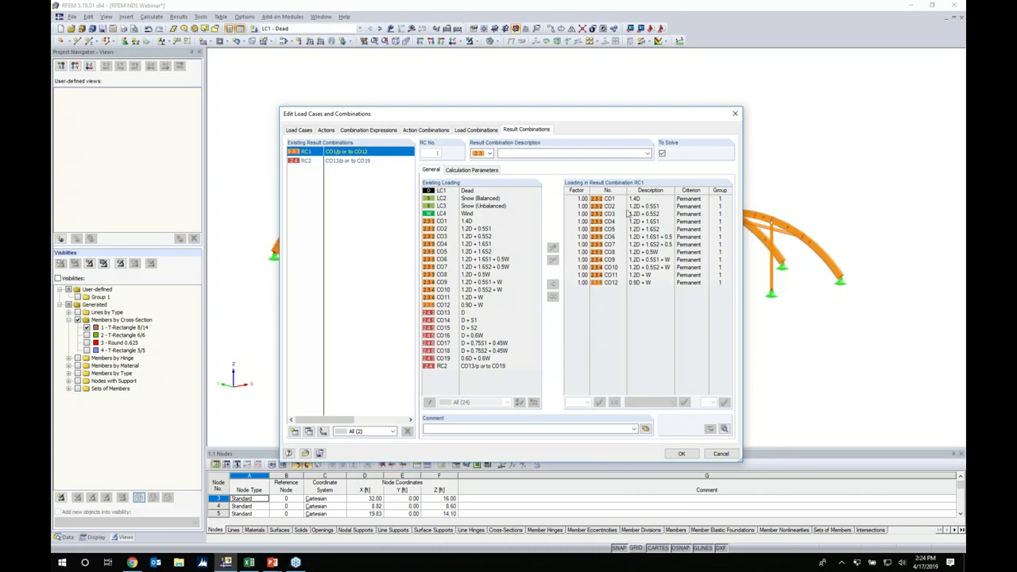
{"action": "left_click", "coordinate": [350, 160]}
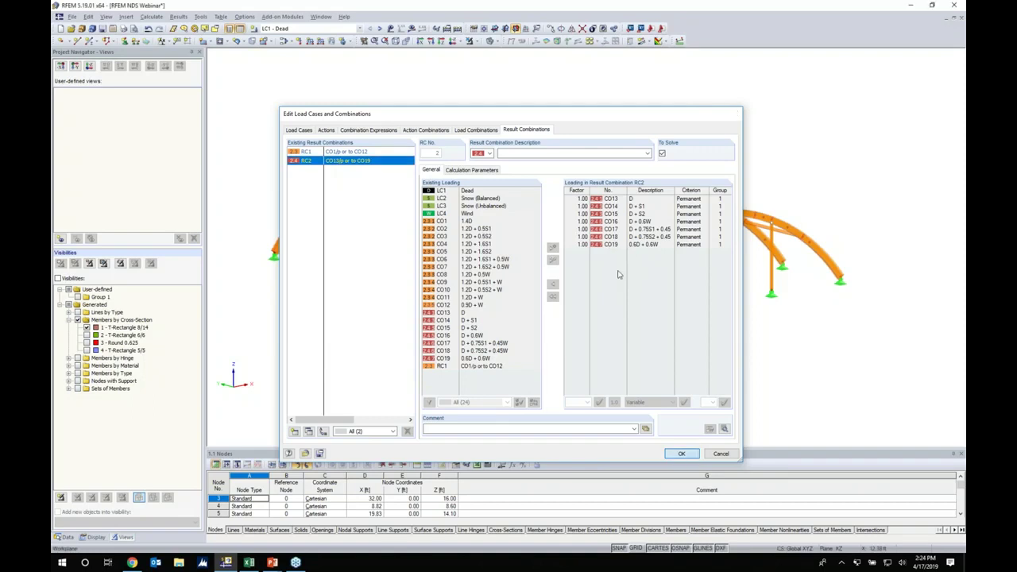
{"action": "left_click", "coordinate": [680, 453]}
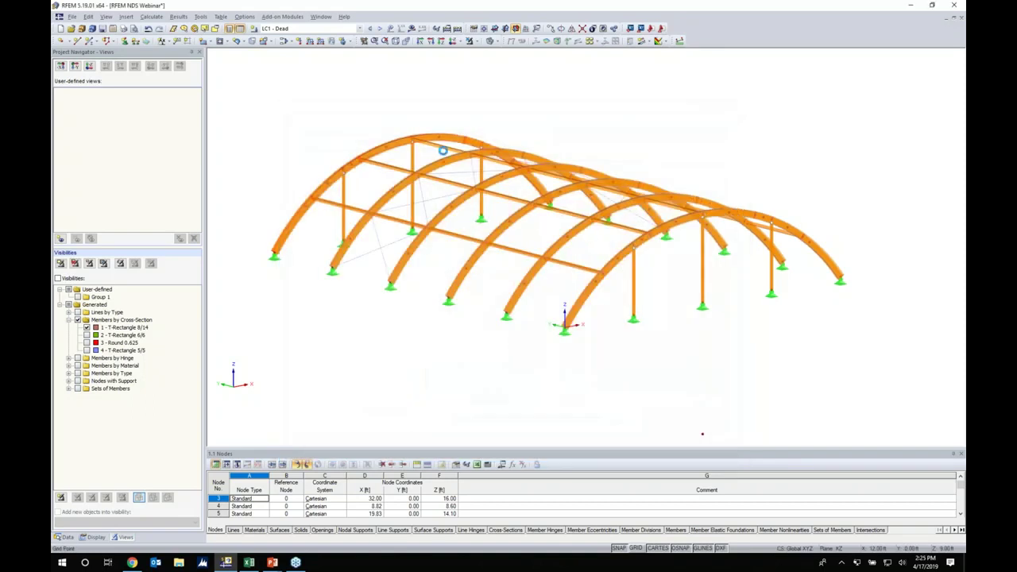
Activate the LC1 - Dead load case and select the cross-bracing members between the second and third arches, except the one pair near the crown.
{"action": "left_click", "coordinate": [359, 28]}
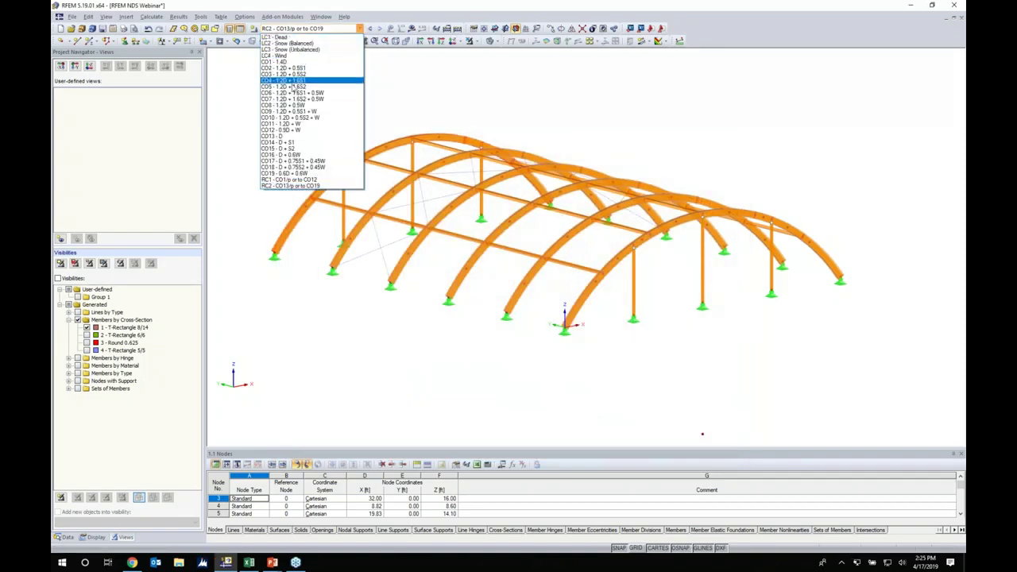
{"action": "left_click", "coordinate": [276, 37]}
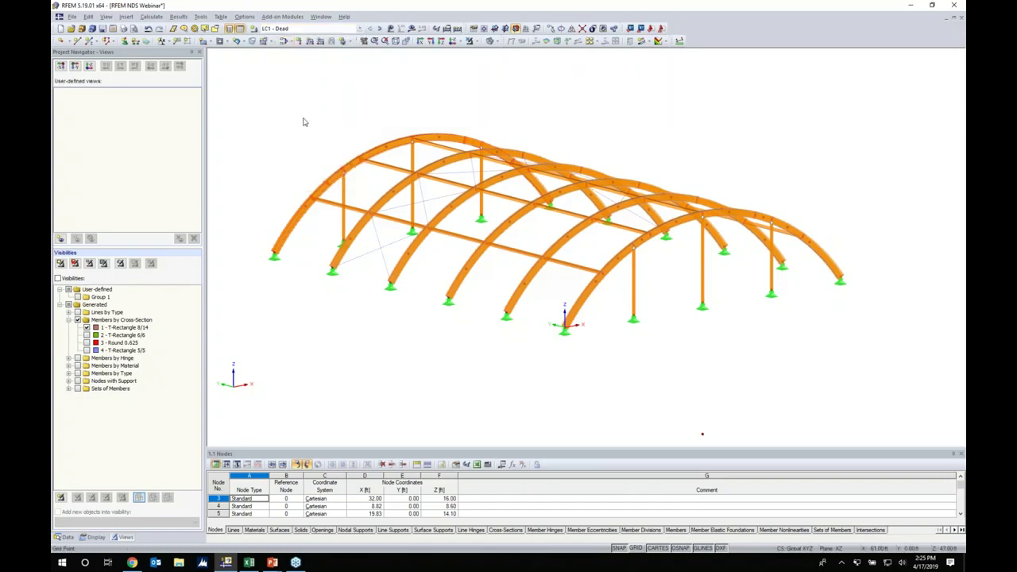
{"action": "middle_click_drag", "start_coordinate": [291, 144], "coordinate": [499, 128]}
{"action": "scroll", "coordinate": [480, 227], "scroll_direction": "up", "scroll_amount": 5}
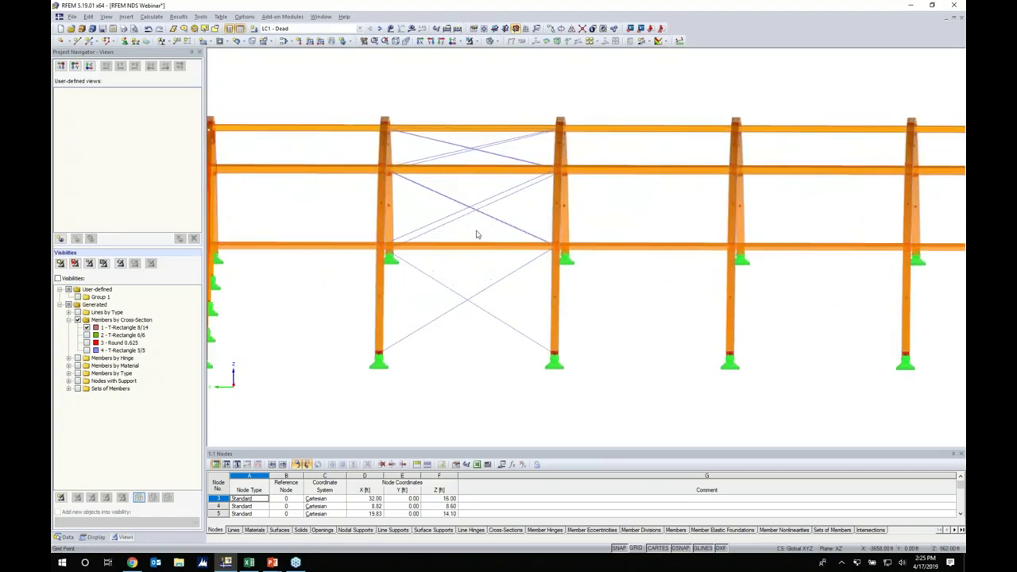
{"action": "left_click", "coordinate": [453, 291]}
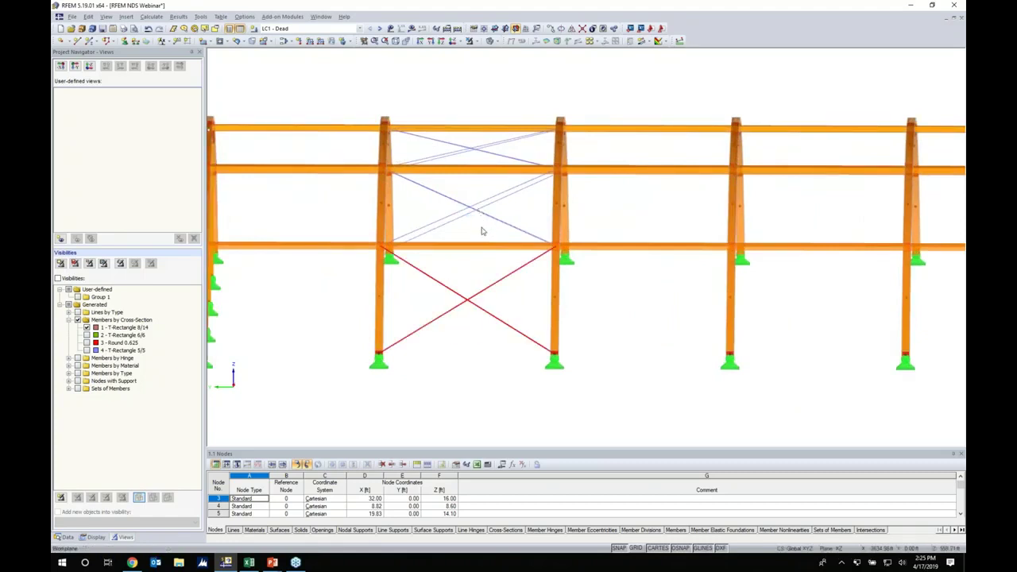
{"action": "left_click", "coordinate": [461, 192], "text": "ctrl"}
{"action": "left_click", "coordinate": [453, 142], "text": "ctrl"}
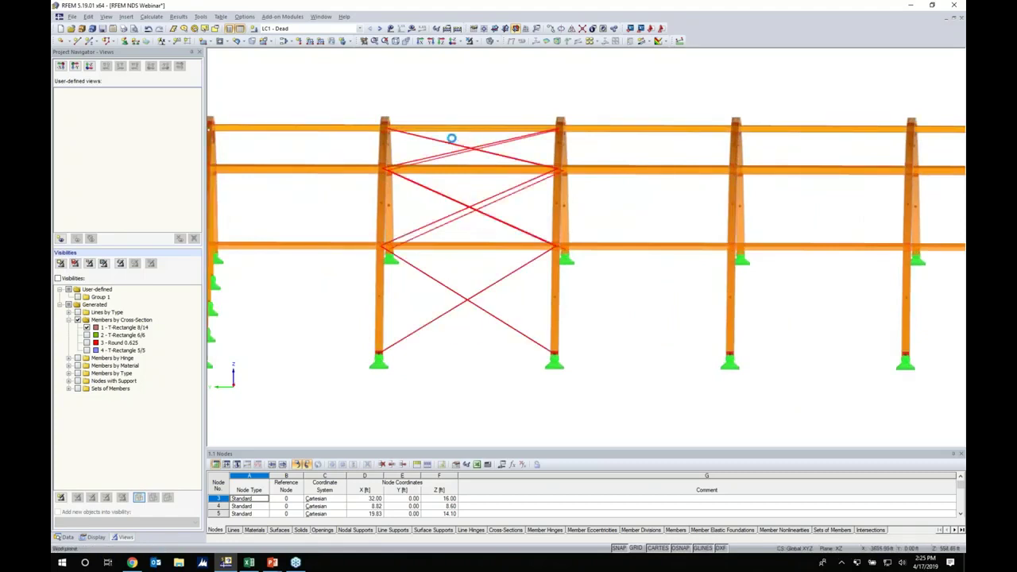
{"action": "middle_click_drag", "start_coordinate": [661, 309], "coordinate": [533, 348], "text": "ctrl"}
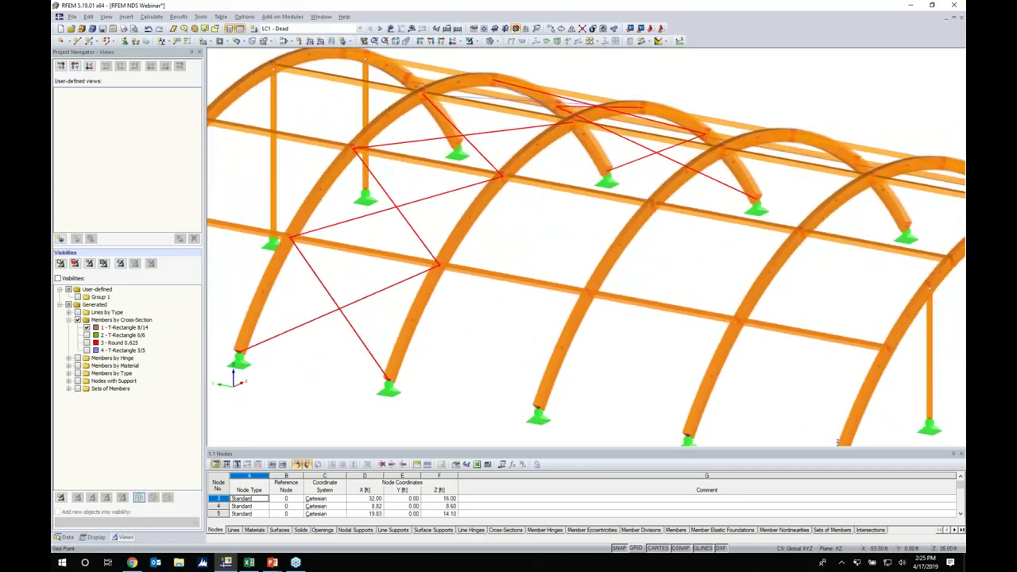
{"action": "scroll", "coordinate": [537, 350], "scroll_direction": "down", "scroll_amount": 1}
{"action": "scroll", "coordinate": [541, 335], "scroll_direction": "down", "scroll_amount": 3}
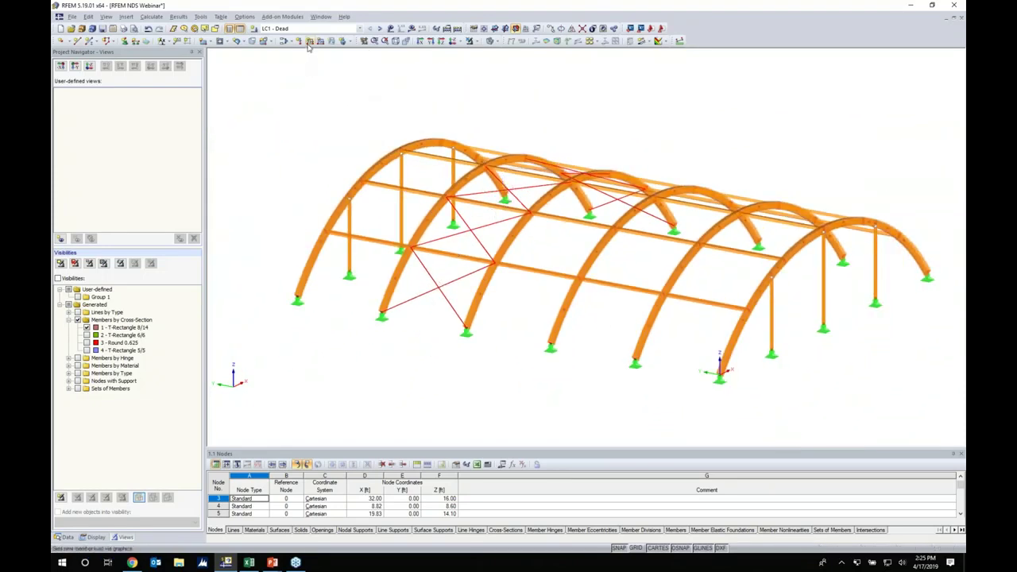
Apply a member load of type initial prestress with 0.6 kip to the selected bracing members.
{"action": "left_click", "coordinate": [310, 42]}
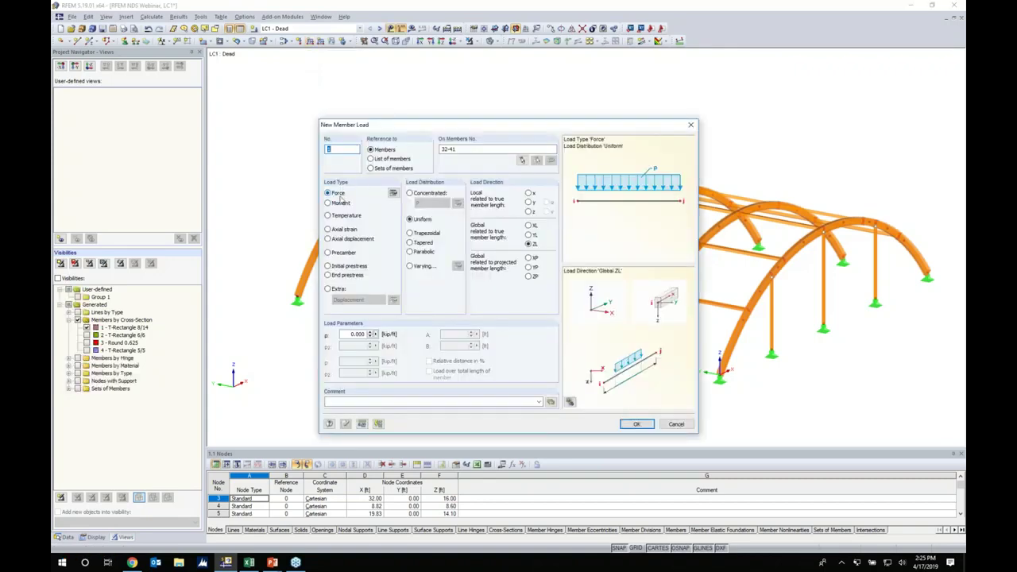
{"action": "left_click", "coordinate": [330, 266]}
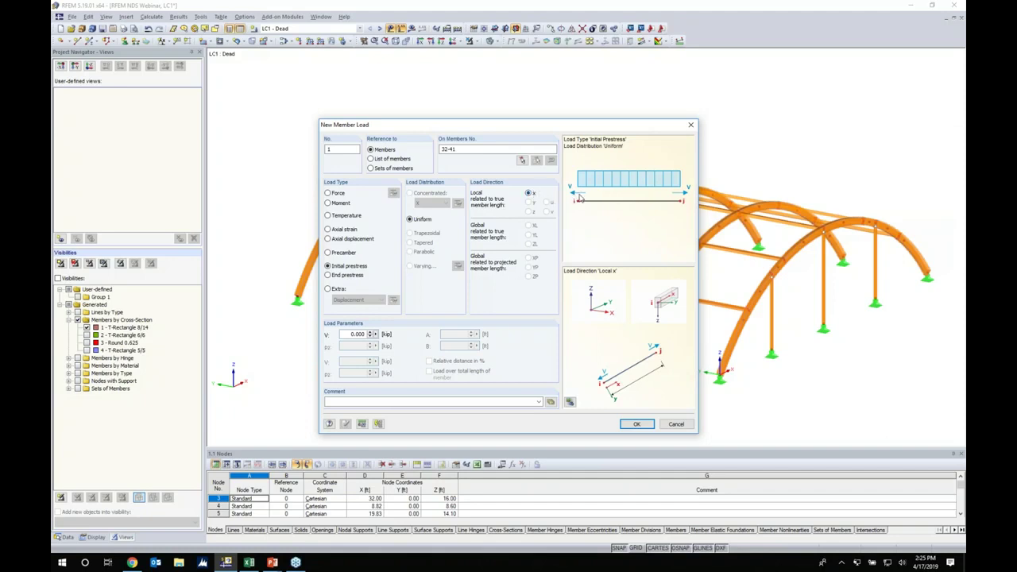
{"action": "left_click_drag", "start_coordinate": [424, 334], "coordinate": [425, 335]}
{"action": "type", "text": "0"}
{"action": "left_click", "coordinate": [637, 424]}
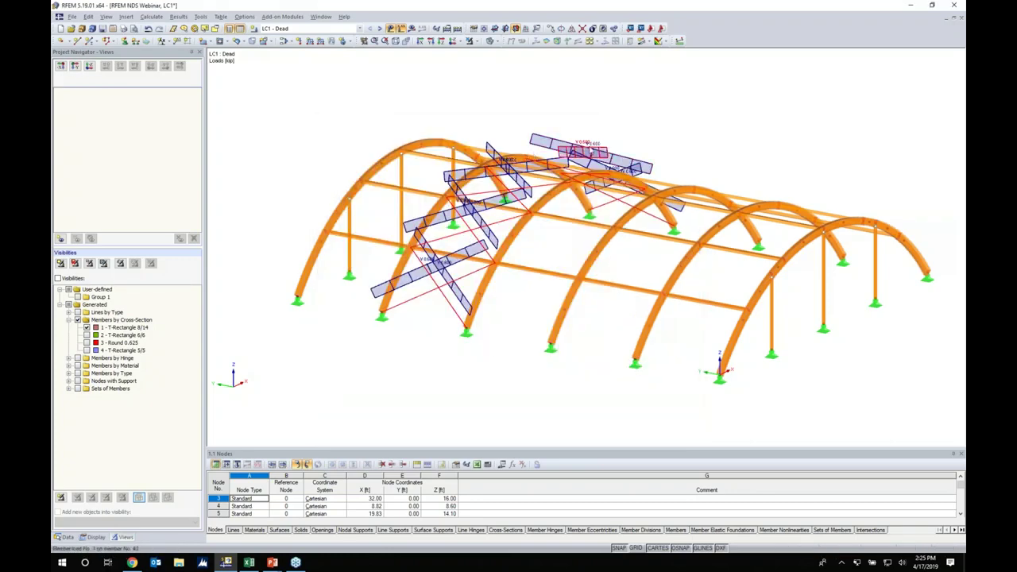
Apply the same 0.6 kip initial prestress to the remaining pair of crossing braces near the arch crown.
{"action": "middle_click_drag", "start_coordinate": [733, 122], "coordinate": [544, 157], "text": "ctrl"}
{"action": "scroll", "coordinate": [646, 156], "scroll_direction": "up", "scroll_amount": 1}
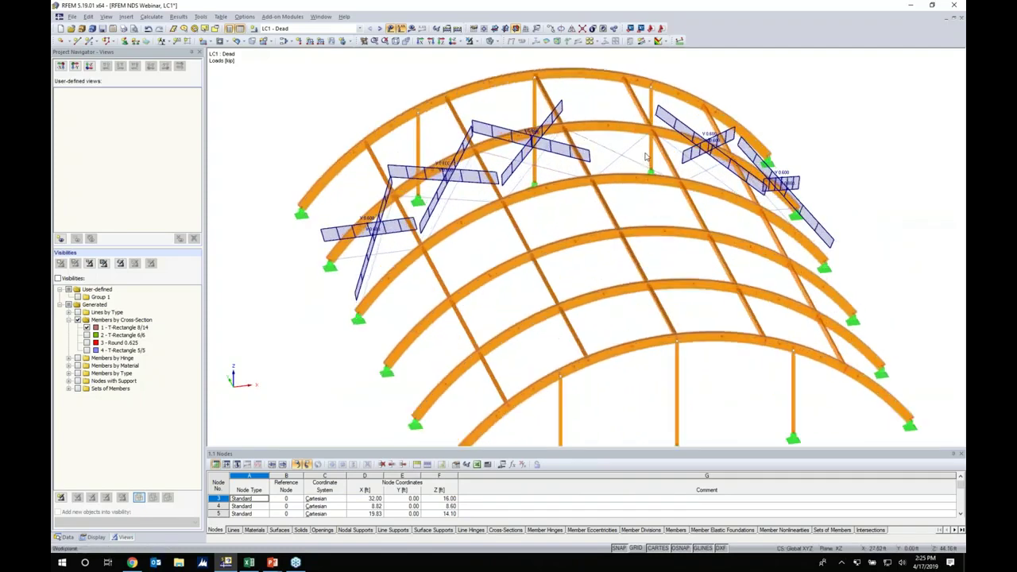
{"action": "scroll", "coordinate": [646, 156], "scroll_direction": "up", "scroll_amount": 1}
{"action": "middle_click_drag", "start_coordinate": [619, 172], "coordinate": [541, 194], "text": "ctrl"}
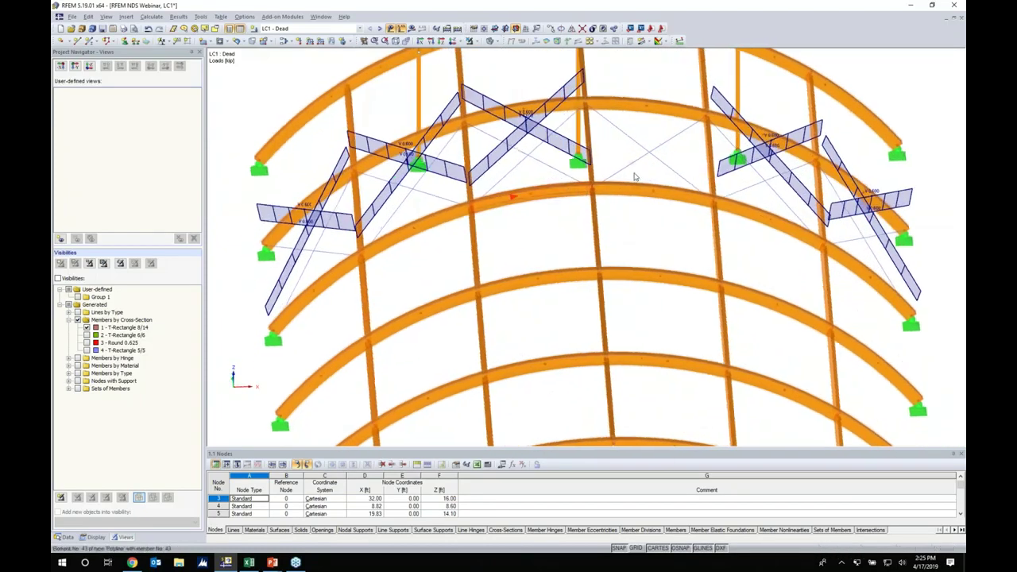
{"action": "left_click", "coordinate": [647, 153]}
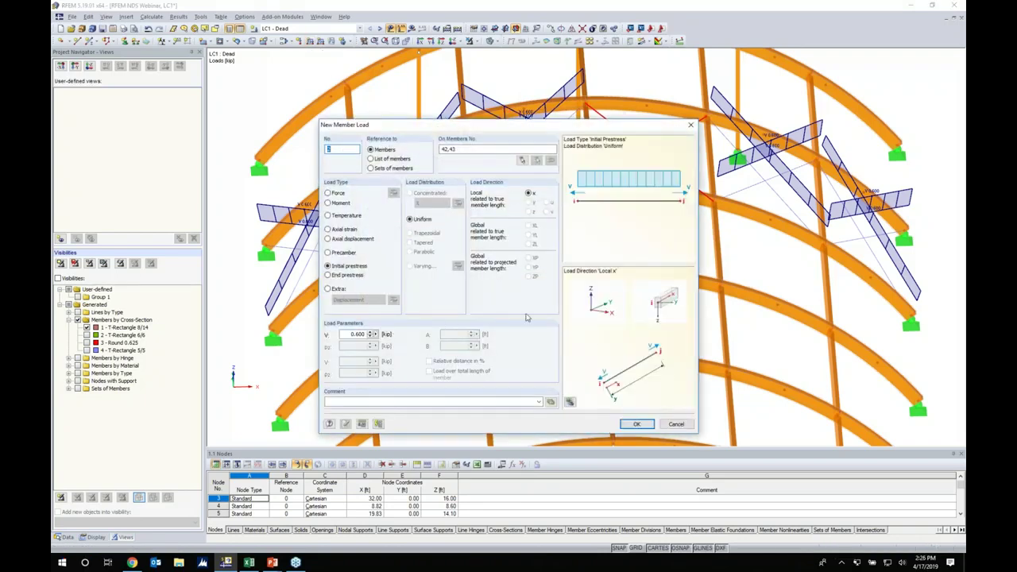
{"action": "left_click", "coordinate": [637, 423]}
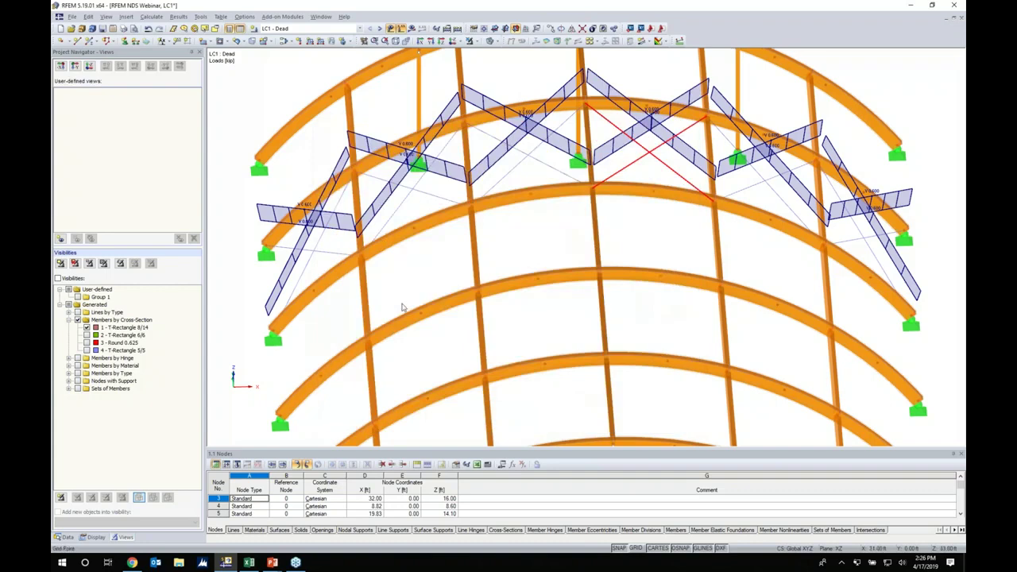
Turn on the generated visibility so that only the arch members with the T-Rectangle 8/14 cross-section are active.
{"action": "middle_click_drag", "start_coordinate": [408, 333], "coordinate": [592, 245], "text": "ctrl"}
{"action": "middle_click_drag", "start_coordinate": [409, 373], "coordinate": [485, 325]}
{"action": "scroll", "coordinate": [485, 325], "scroll_direction": "down", "scroll_amount": 2}
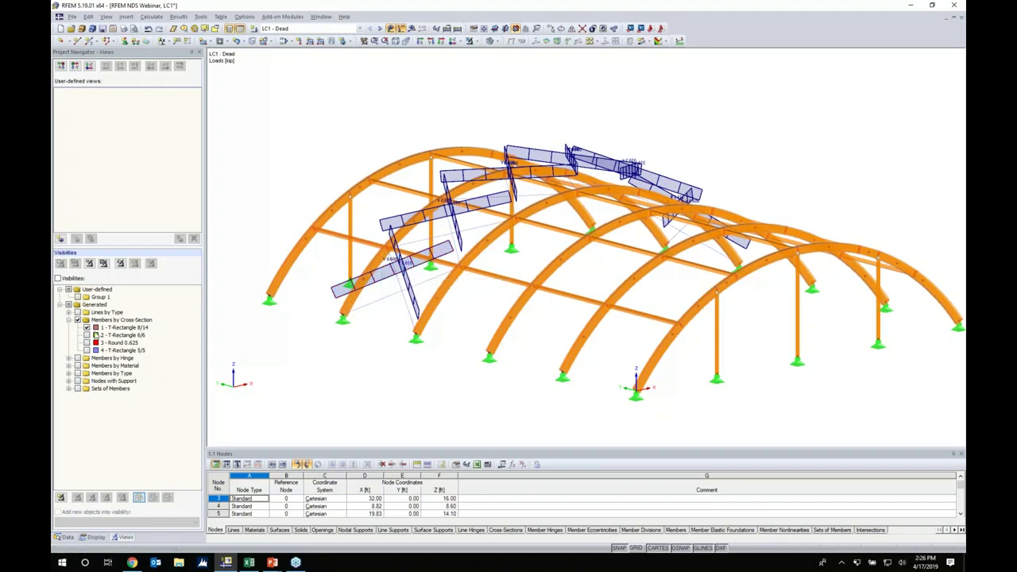
{"action": "left_click", "coordinate": [97, 289]}
{"action": "left_click", "coordinate": [87, 327]}
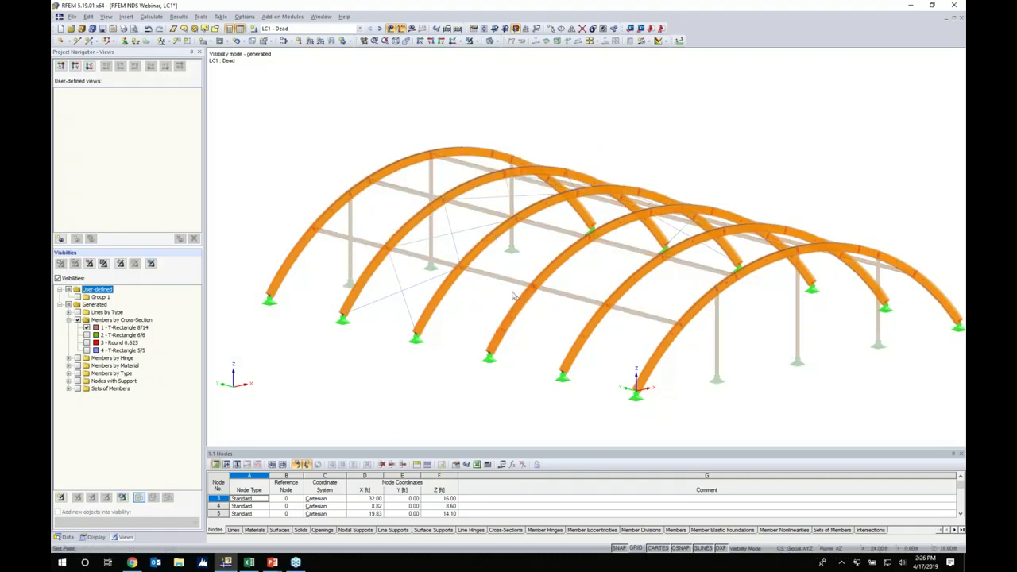
Apply a uniform force of -0.1 kip/ft in global direction ZL to the member sets of the four interior arches.
{"action": "scroll", "coordinate": [484, 293], "scroll_direction": "down", "scroll_amount": 1}
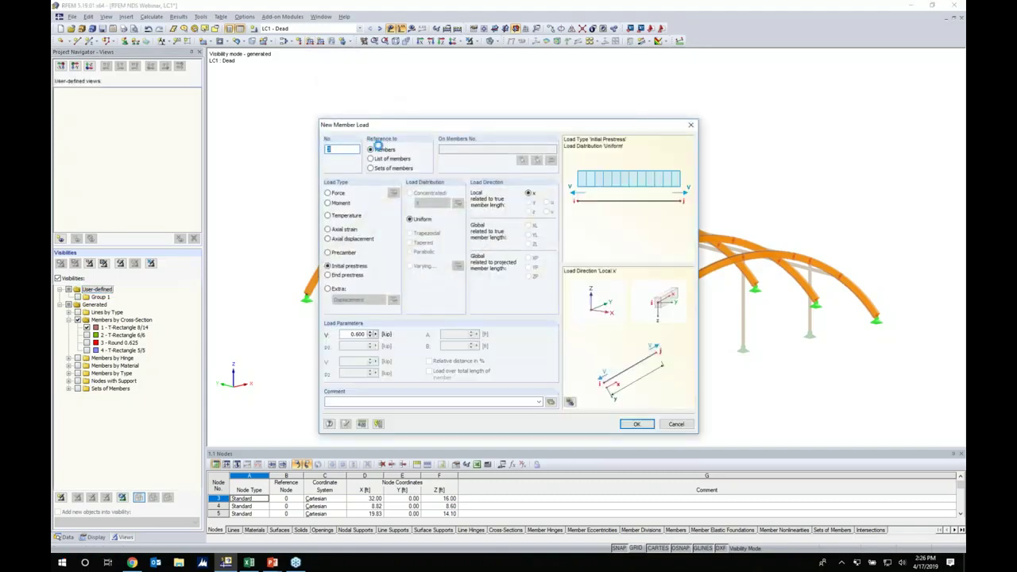
{"action": "left_click", "coordinate": [370, 169]}
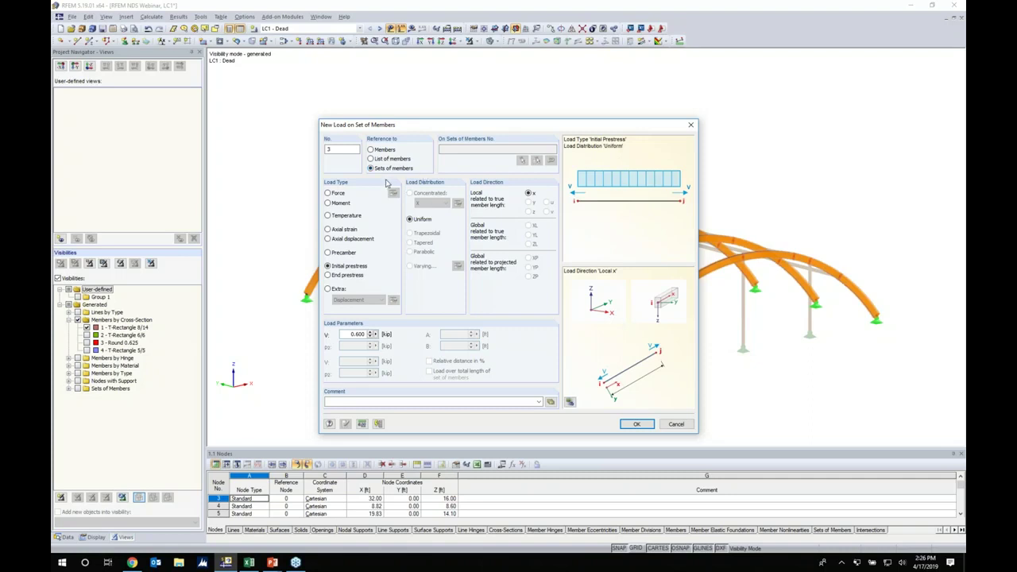
{"action": "left_click", "coordinate": [328, 193]}
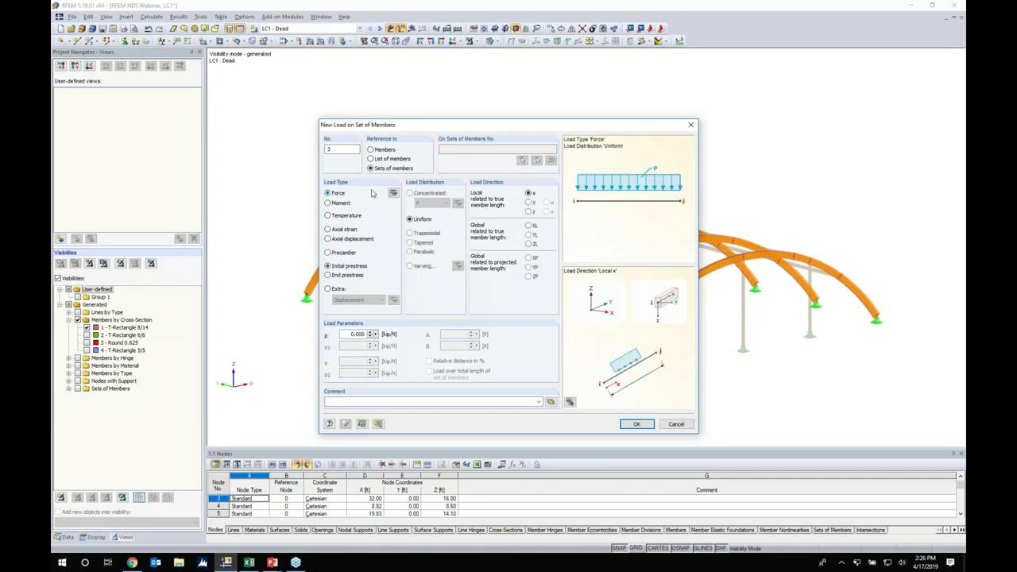
{"action": "left_click", "coordinate": [529, 244]}
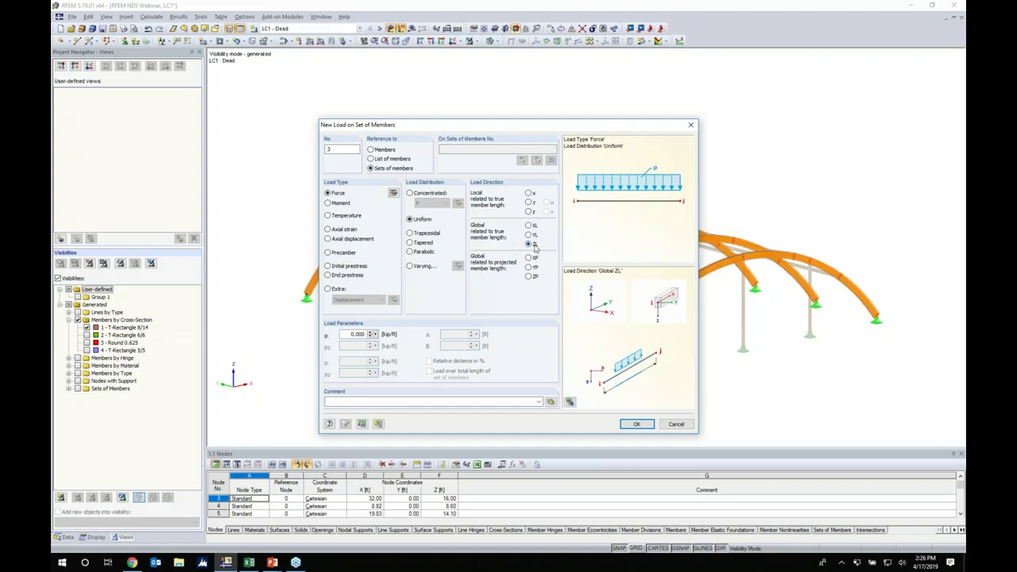
{"action": "double_click", "coordinate": [346, 335]}
{"action": "type", "text": "-0.1"}
{"action": "left_click", "coordinate": [636, 424]}
{"action": "middle_click_drag", "start_coordinate": [517, 375], "coordinate": [760, 370], "text": "ctrl"}
{"action": "left_click_drag", "start_coordinate": [760, 369], "coordinate": [432, 143]}
{"action": "middle_click_drag", "start_coordinate": [652, 144], "coordinate": [447, 185], "text": "ctrl"}
{"action": "key", "text": "Escape"}
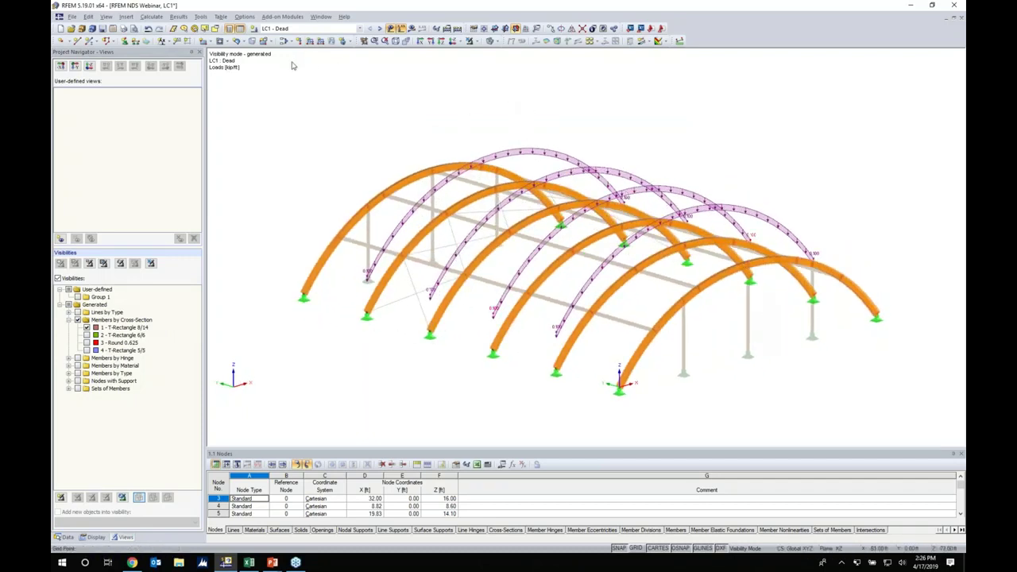
Apply a uniform force of -0.05 kip/ft in global direction ZL to the member sets of the two end arches.
{"action": "left_click", "coordinate": [309, 41]}
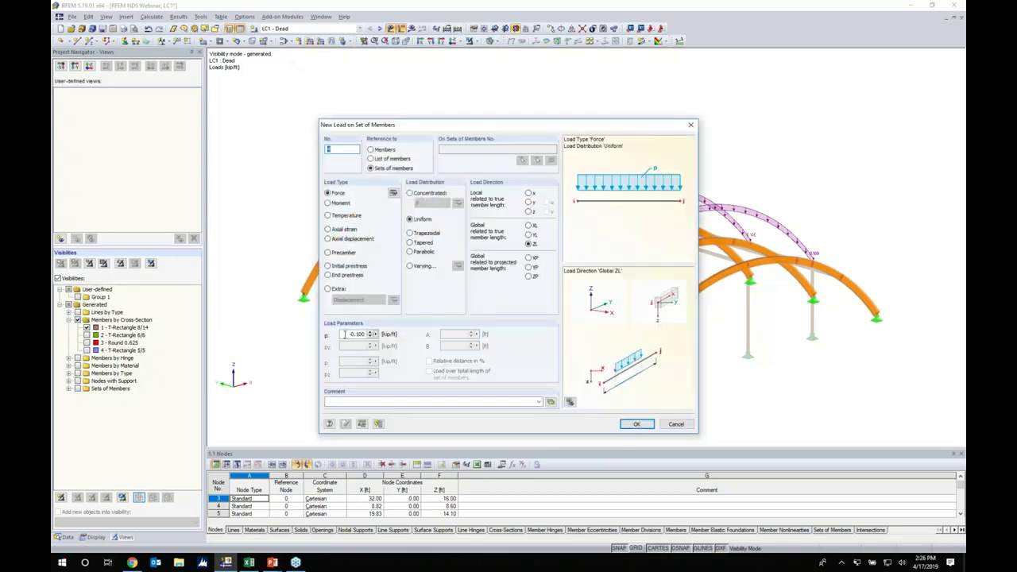
{"action": "type", "text": "-0.0"}
{"action": "key", "text": "Return"}
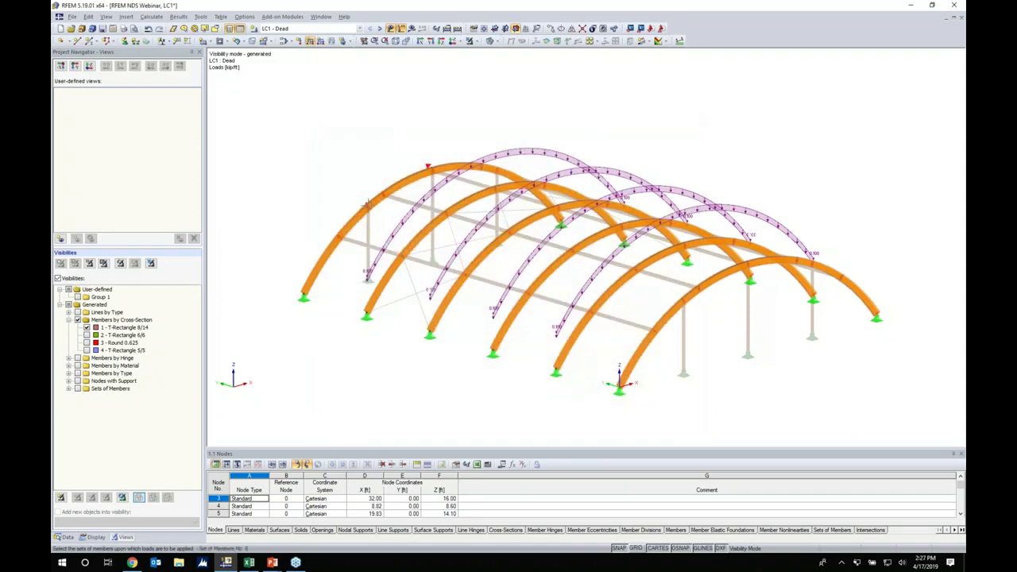
{"action": "left_click", "coordinate": [367, 205]}
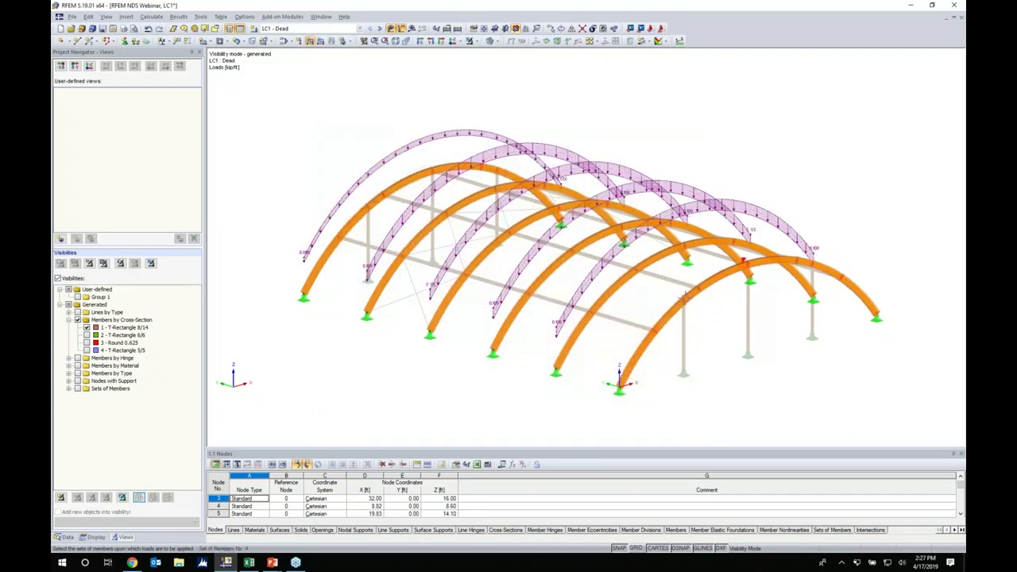
{"action": "left_click", "coordinate": [686, 297]}
{"action": "right_click", "coordinate": [726, 366]}
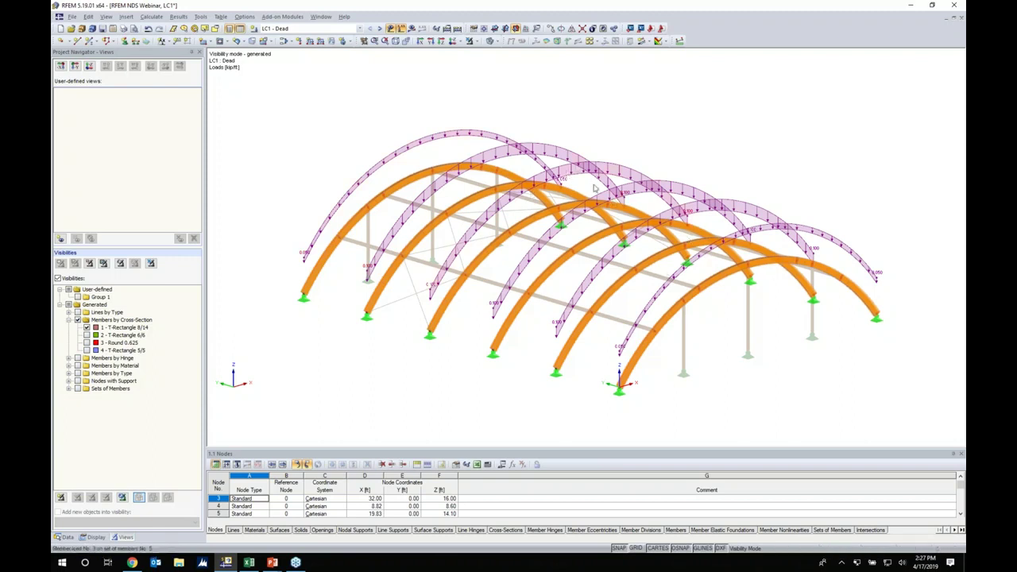
Activate the LC2 - Snow (Balanced) load case and bring up the Balanced (16') sheet of Snow Loads.xlsx in Excel.
{"action": "left_click", "coordinate": [379, 27]}
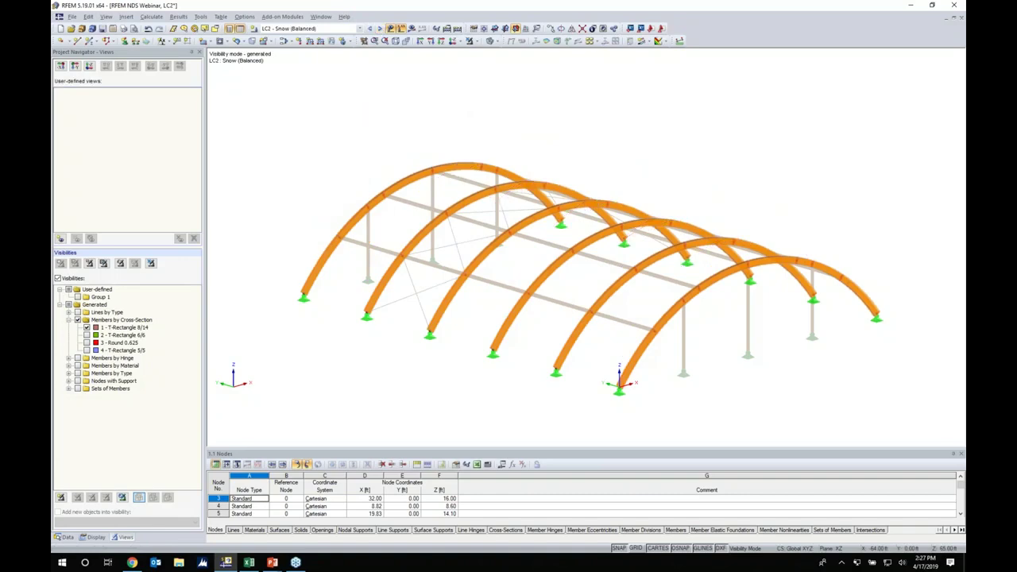
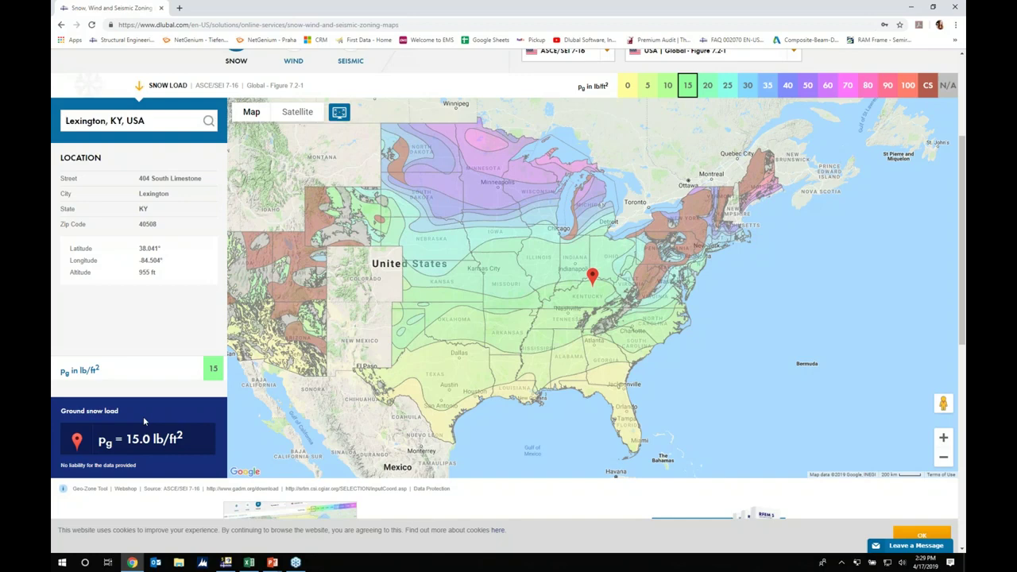
{"action": "key", "text": "super+Tab"}
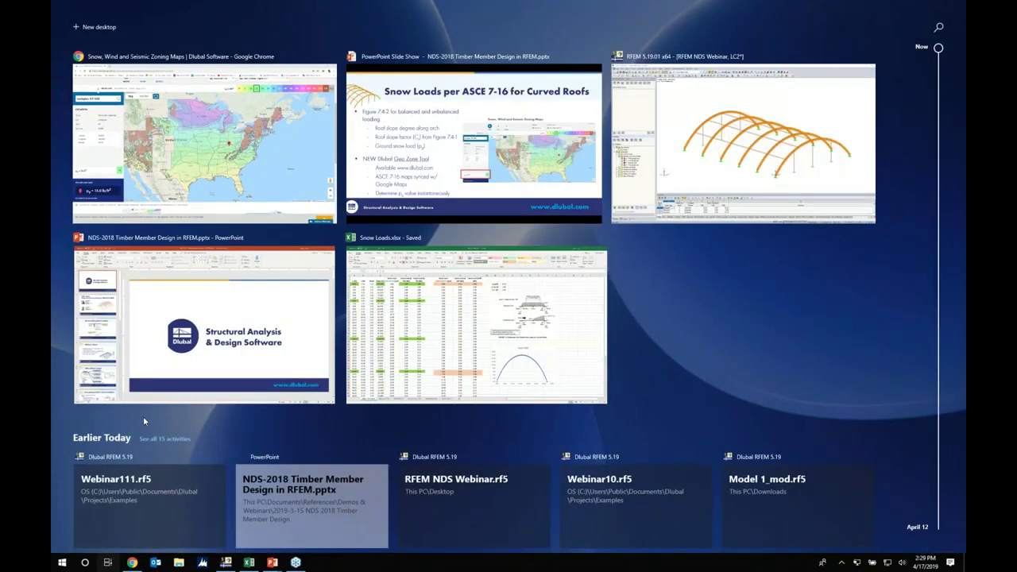
{"action": "left_click", "coordinate": [367, 350]}
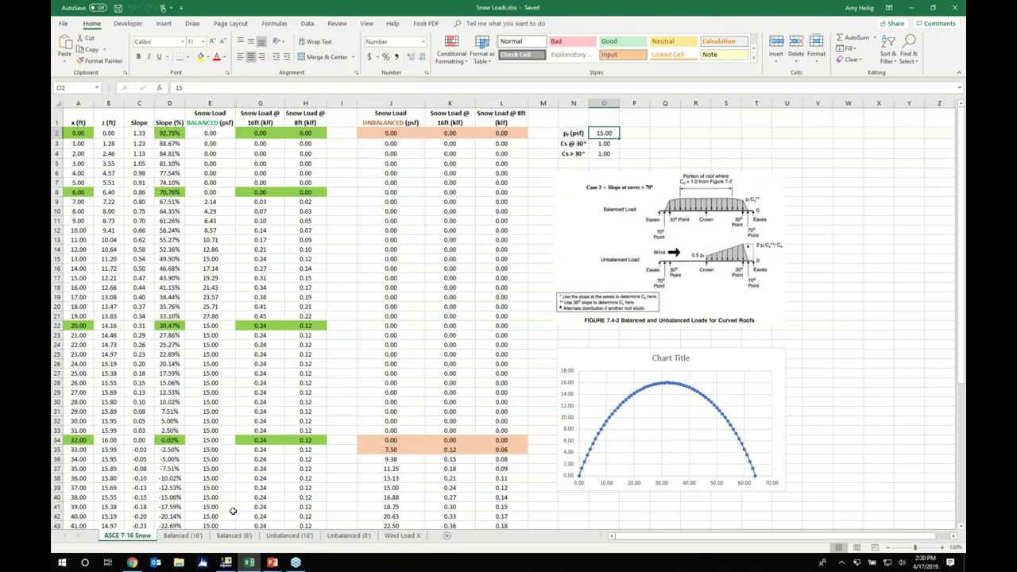
{"action": "left_click", "coordinate": [182, 536]}
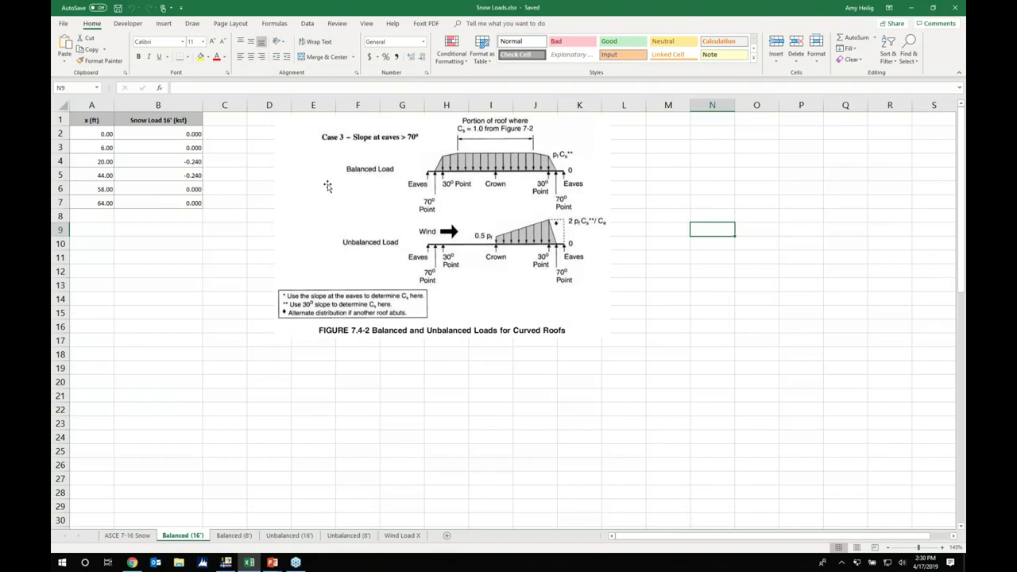
Switch back to RFEM and define a varying member-set force in projected direction ZP, importing its values from the Balanced (16') Excel sheet.
{"action": "key", "text": "super+Tab"}
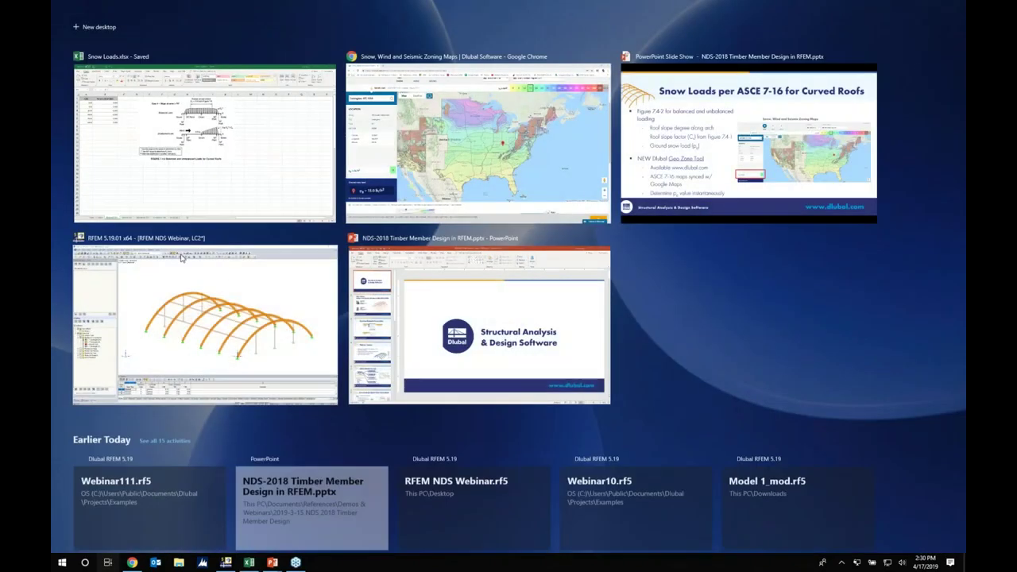
{"action": "left_click", "coordinate": [182, 257]}
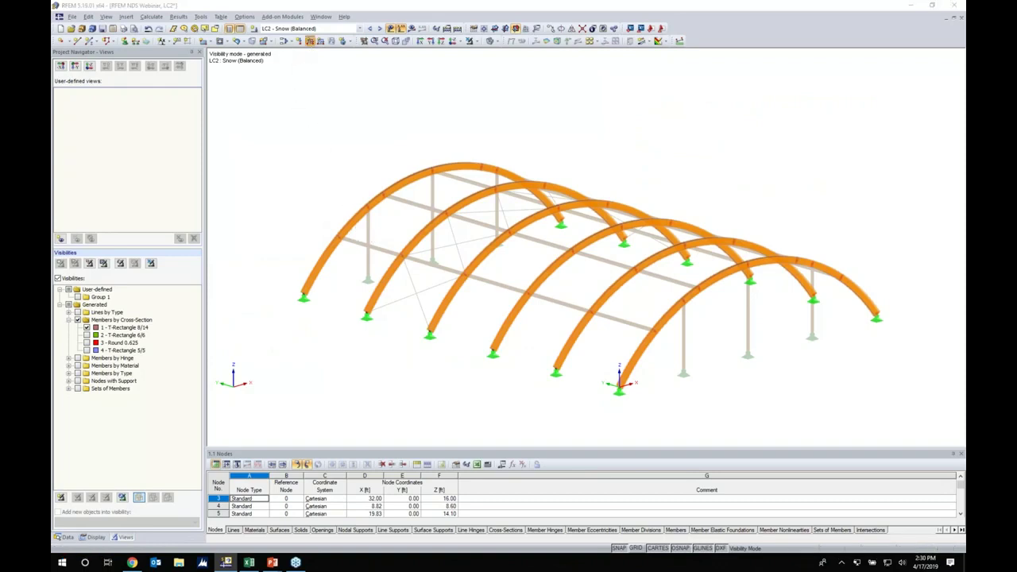
{"action": "left_click", "coordinate": [310, 41]}
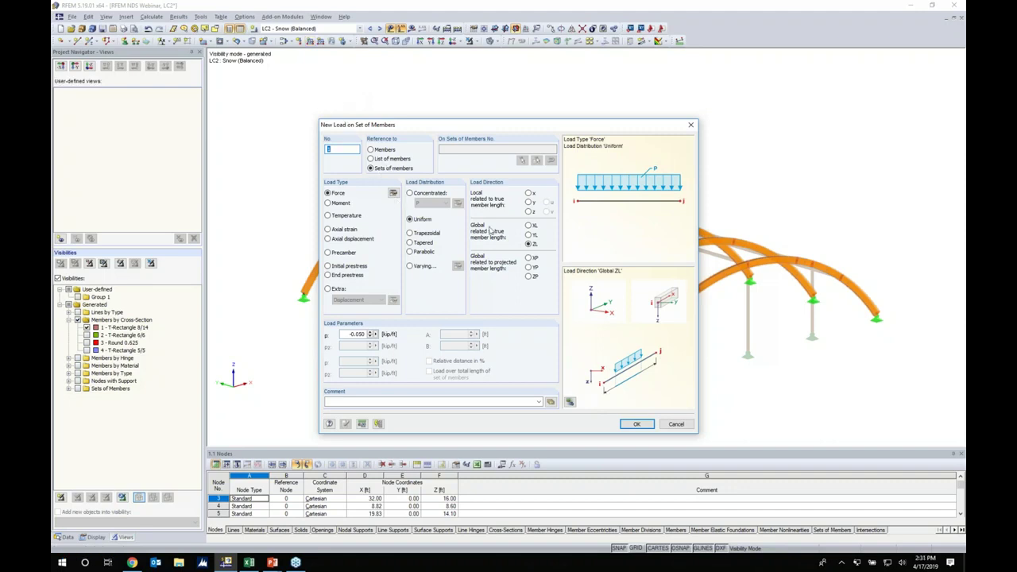
{"action": "left_click", "coordinate": [529, 276]}
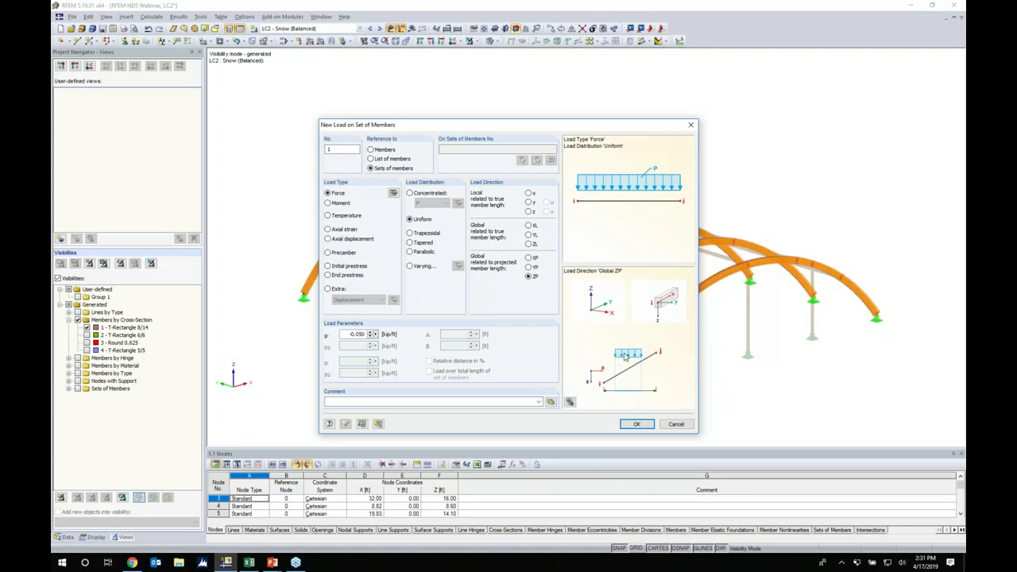
{"action": "left_click", "coordinate": [411, 266]}
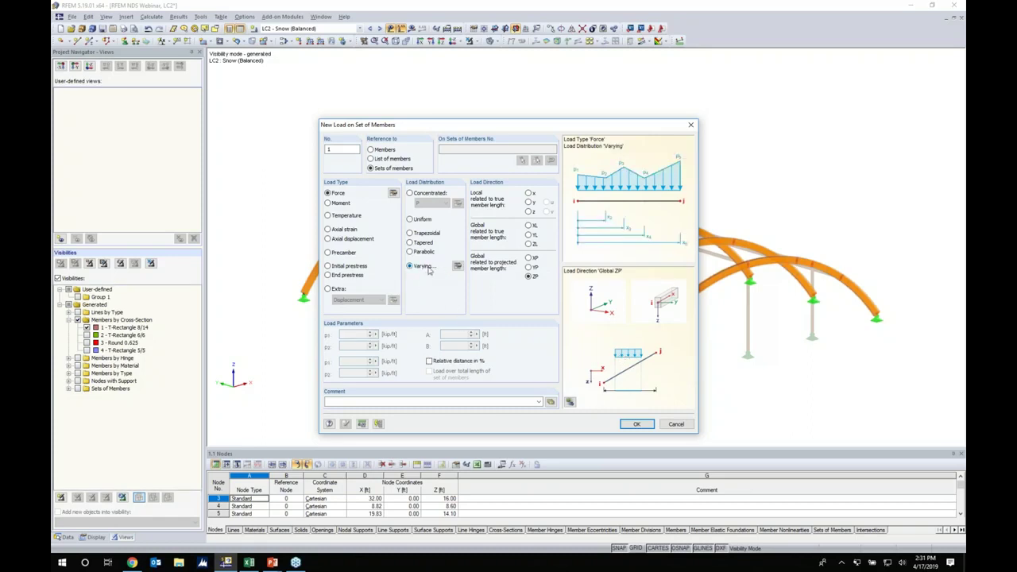
{"action": "left_click", "coordinate": [458, 267]}
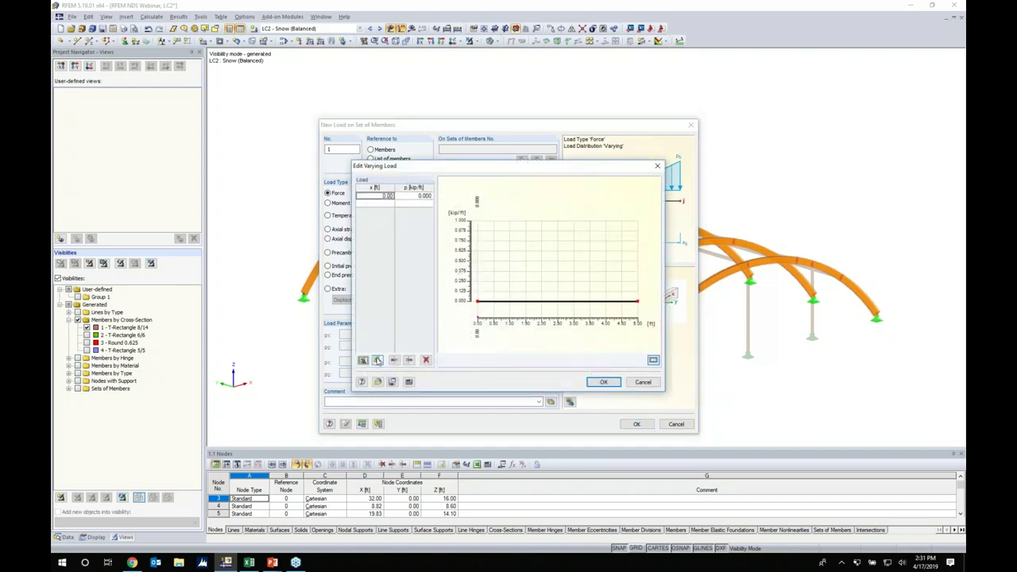
{"action": "left_click", "coordinate": [377, 360]}
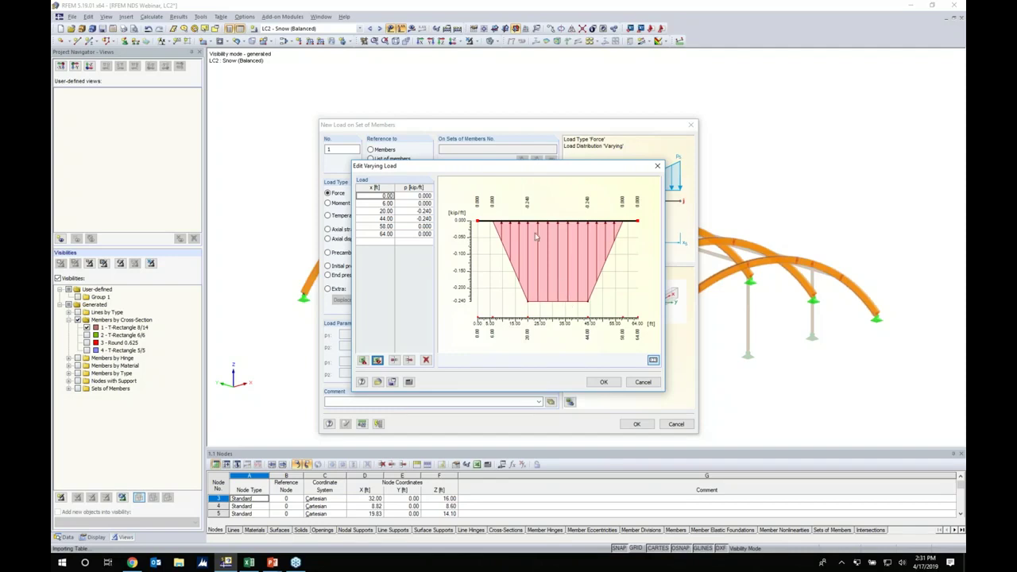
{"action": "left_click", "coordinate": [597, 384]}
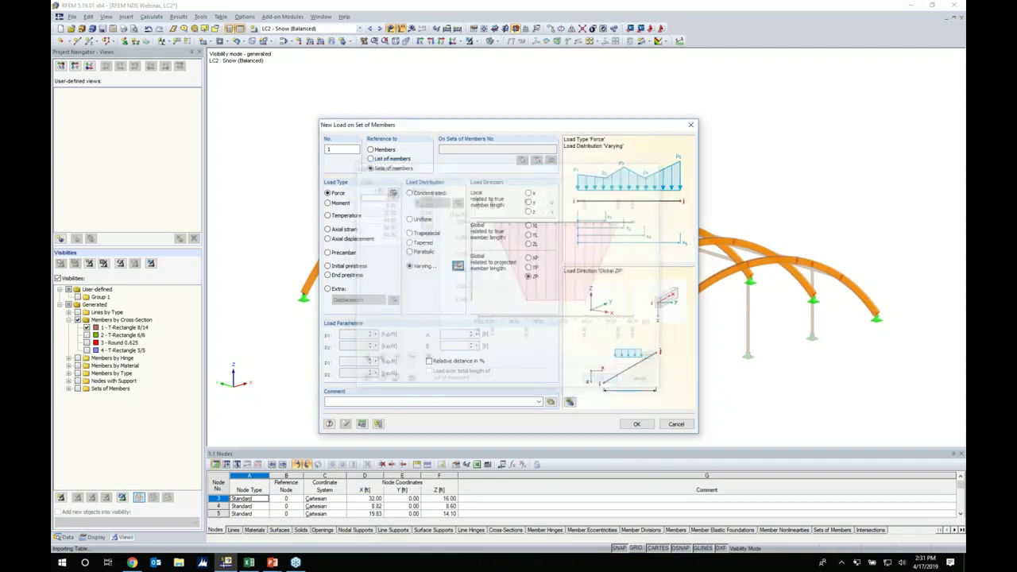
{"action": "left_click", "coordinate": [636, 423]}
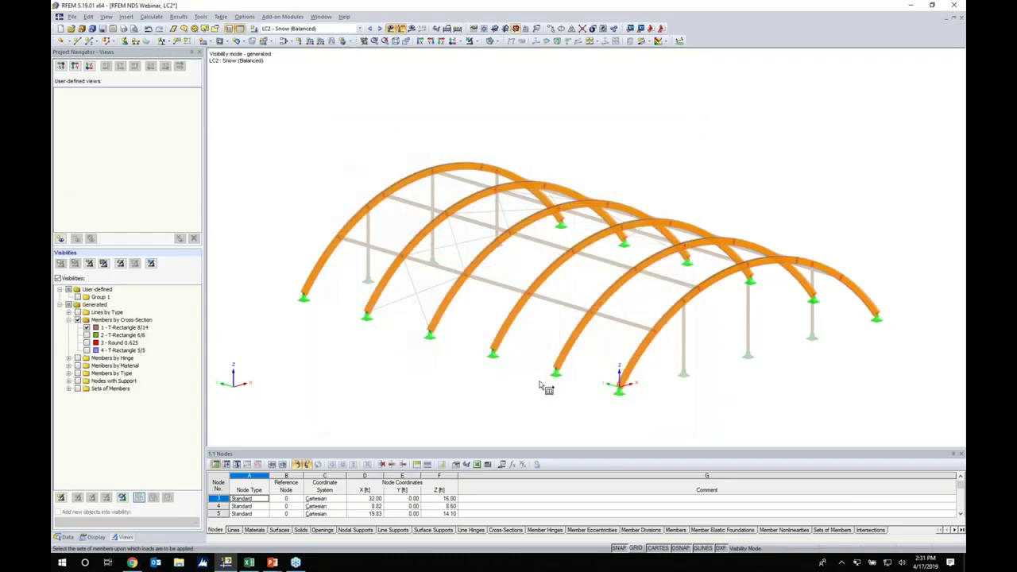
Apply the varying snow load with the -0.240 kip/ft plateau to the member sets of the four interior arches.
{"action": "middle_click_drag", "start_coordinate": [651, 371], "coordinate": [774, 355], "text": "ctrl"}
{"action": "left_click_drag", "start_coordinate": [771, 353], "coordinate": [468, 157]}
{"action": "middle_click_drag", "start_coordinate": [556, 169], "coordinate": [404, 196], "text": "ctrl"}
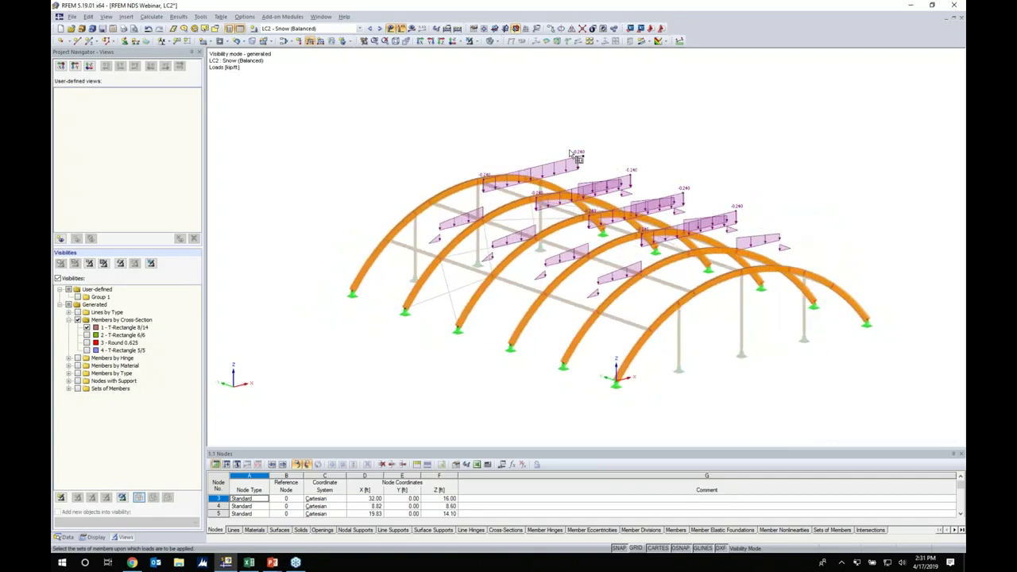
Open the varying-load table of a new member-set load and bring up the Balanced (8') sheet of Snow Loads.xlsx in Excel.
{"action": "middle_click_drag", "start_coordinate": [509, 208], "coordinate": [559, 253], "text": "ctrl"}
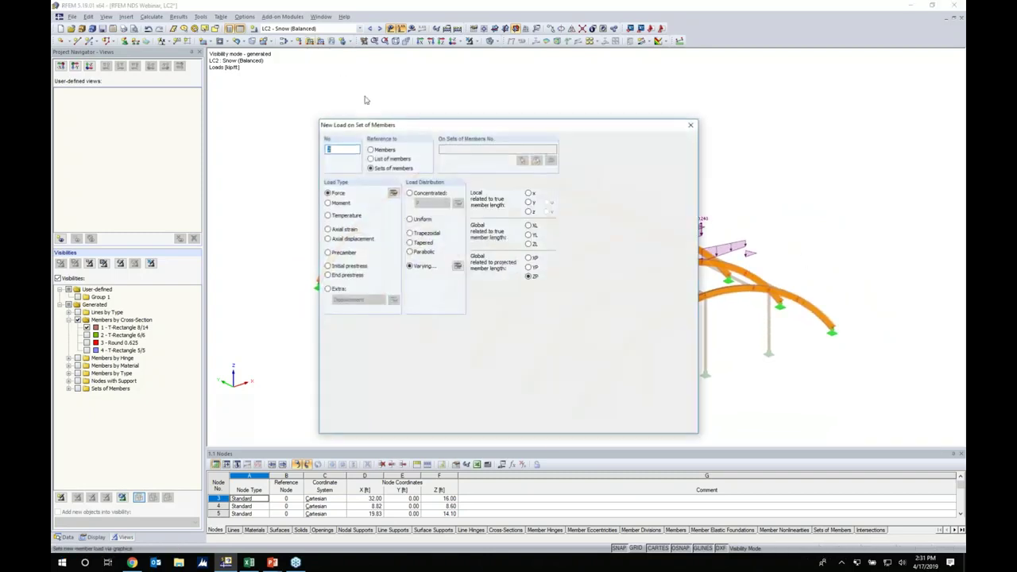
{"action": "left_click", "coordinate": [458, 266]}
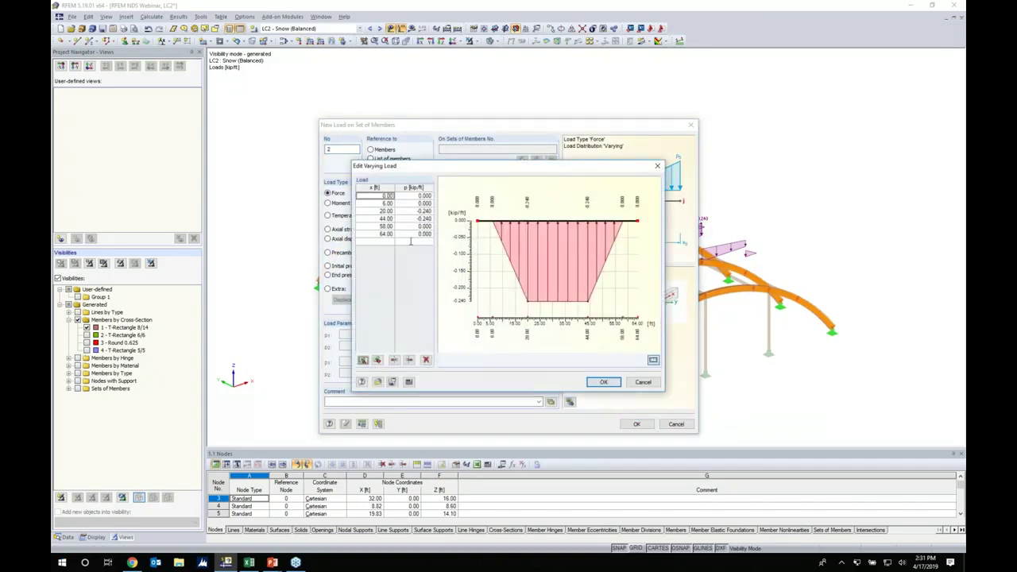
{"action": "key", "text": "super+Tab"}
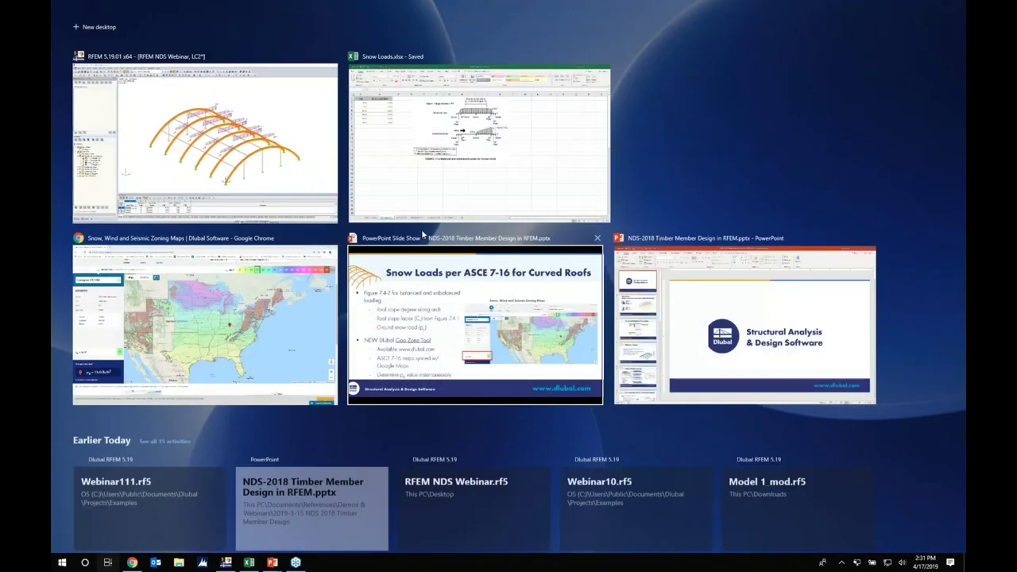
{"action": "left_click", "coordinate": [476, 143]}
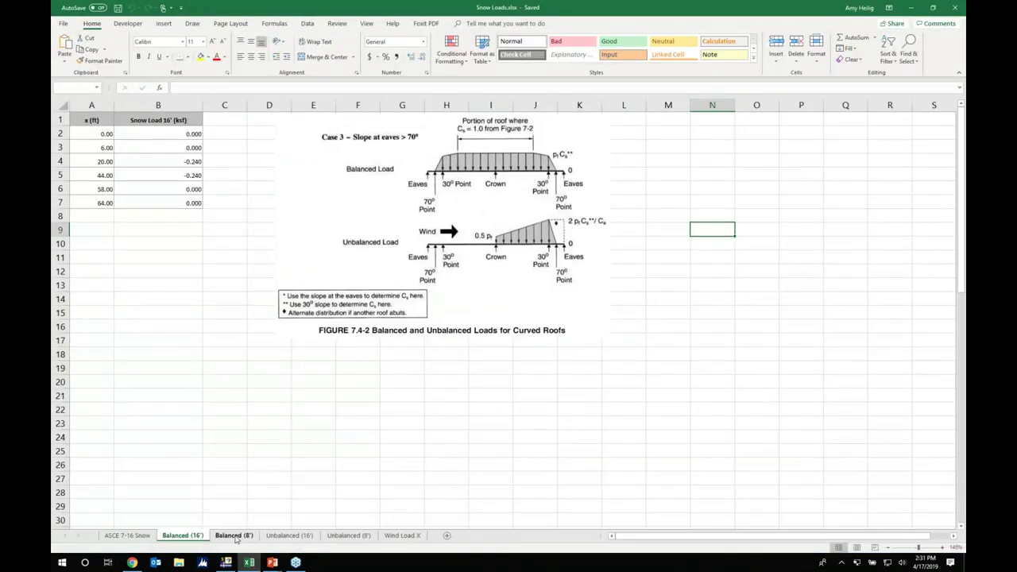
{"action": "left_click", "coordinate": [233, 535]}
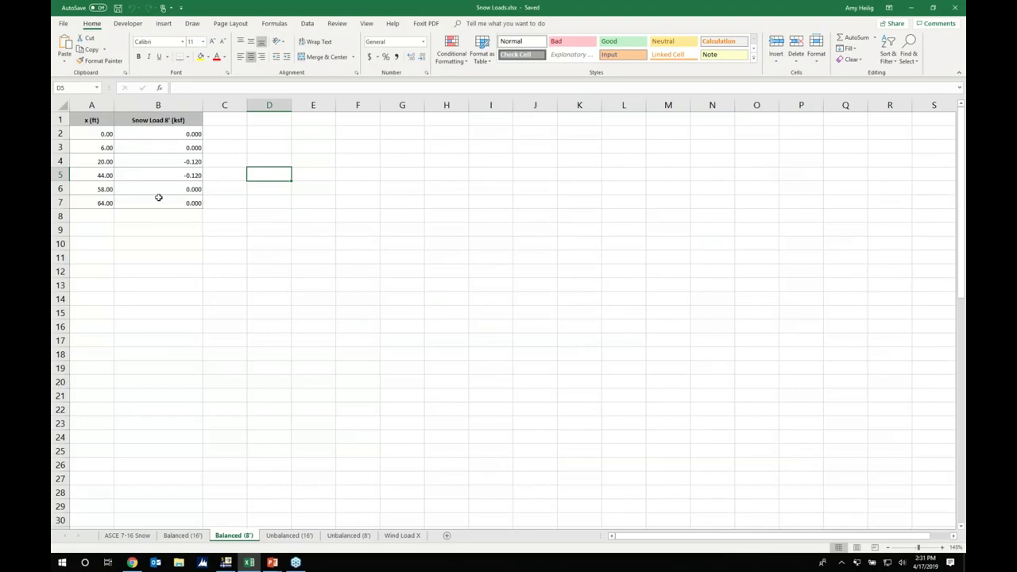
Switch back to RFEM, import the Balanced (8') values with the -0.120 kip/ft plateau and apply the load to the two end arches.
{"action": "key", "text": "super+Tab"}
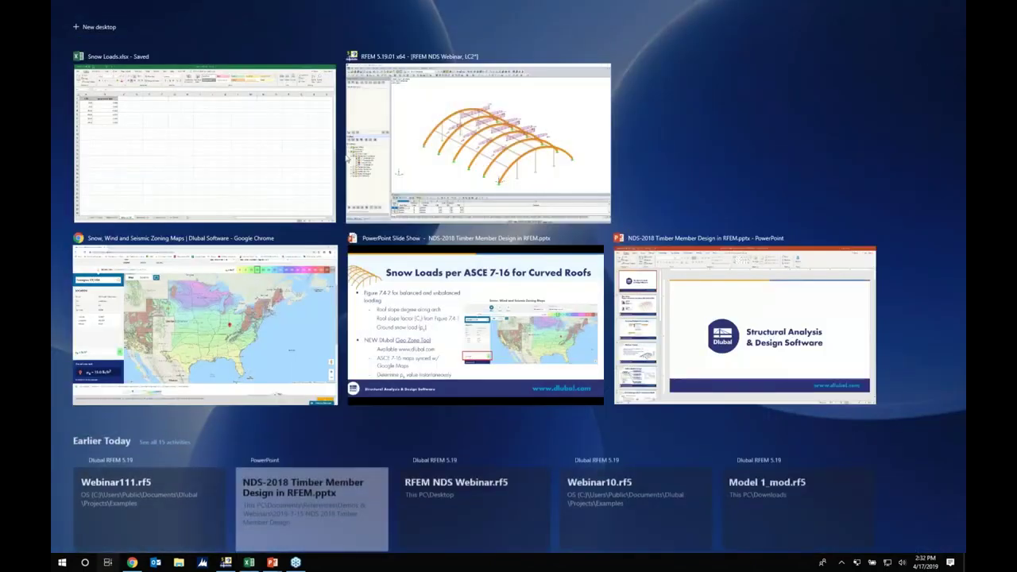
{"action": "left_click", "coordinate": [418, 145]}
{"action": "left_click", "coordinate": [377, 360]}
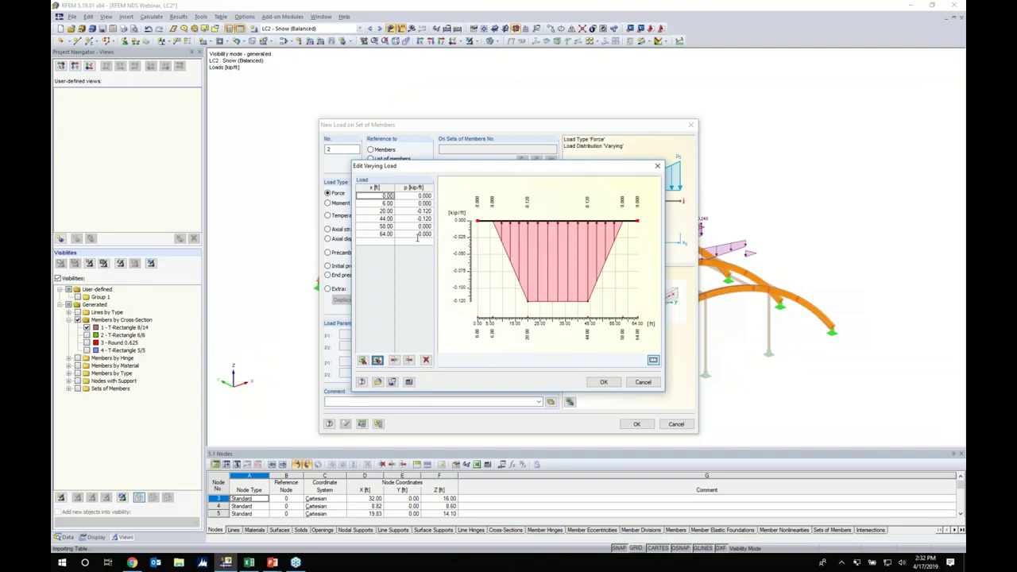
{"action": "left_click", "coordinate": [604, 382]}
{"action": "left_click", "coordinate": [636, 423]}
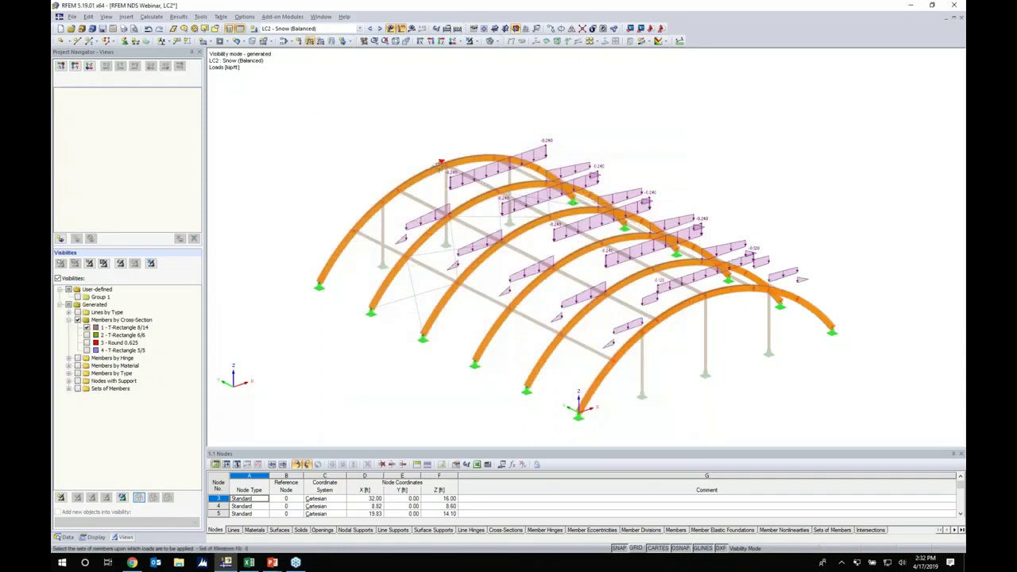
{"action": "left_click", "coordinate": [440, 164]}
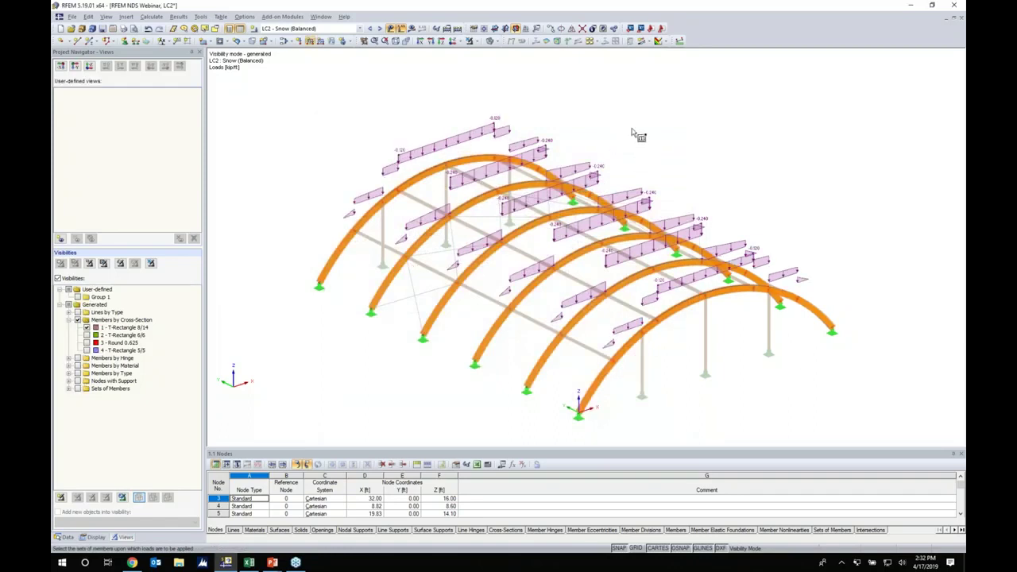
Activate the LC3 - Snow (Unbalanced) load case and start a new varying load on sets of members in projected direction ZP.
{"action": "left_click", "coordinate": [380, 29]}
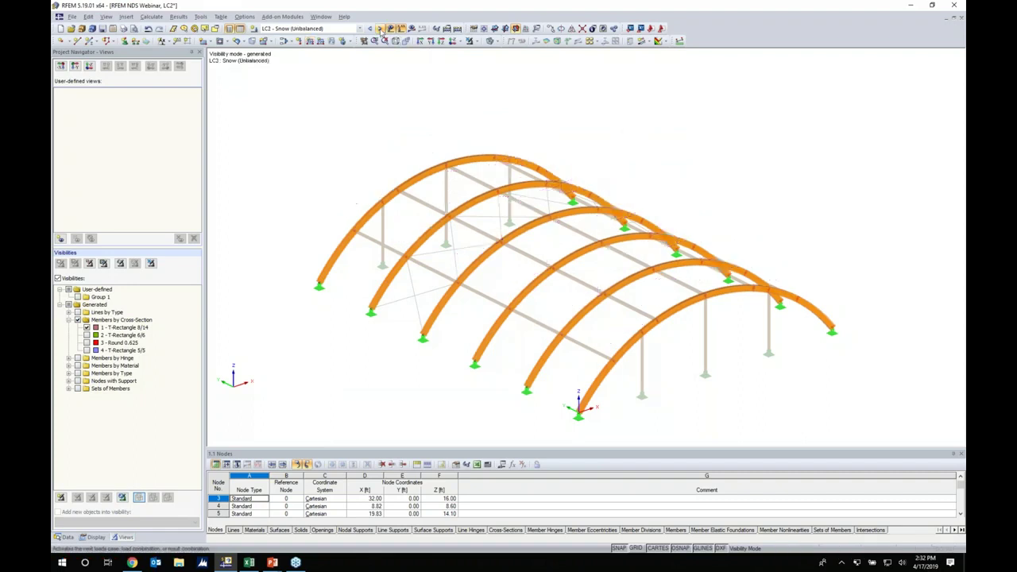
{"action": "middle_click_drag", "start_coordinate": [383, 135], "coordinate": [337, 64], "text": "ctrl"}
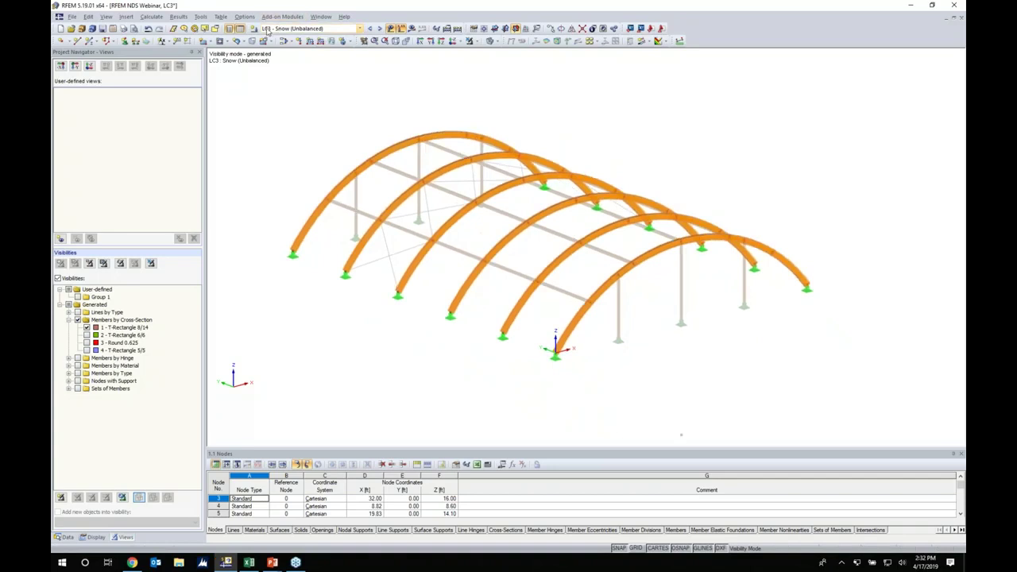
{"action": "left_click", "coordinate": [309, 40]}
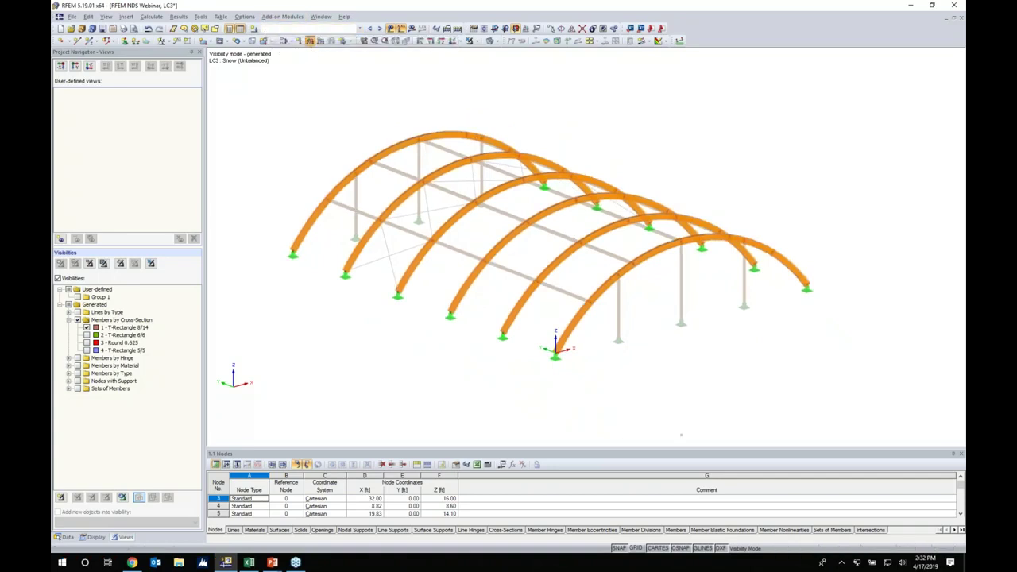
{"action": "left_click", "coordinate": [407, 139]}
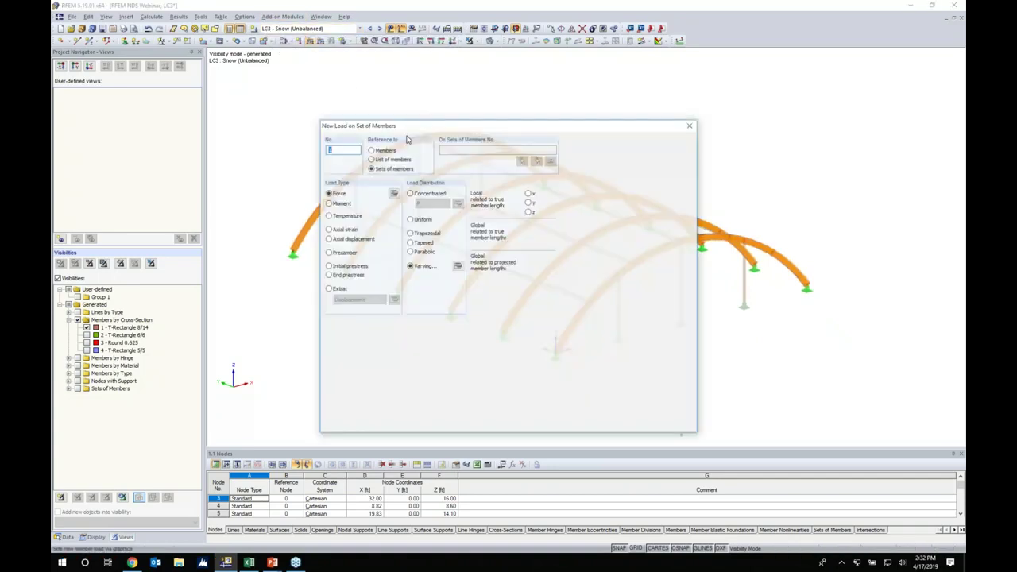
{"action": "left_click", "coordinate": [423, 266]}
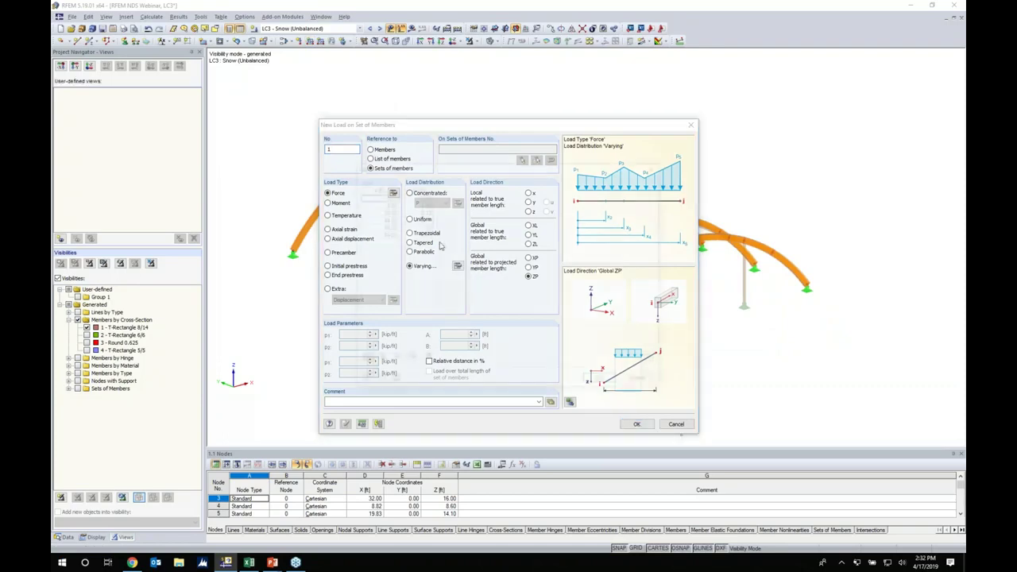
Open the Unbalanced (16') sheet in Excel and import its table into RFEM as the varying load of the new member-set load.
{"action": "key", "text": "super+Tab"}
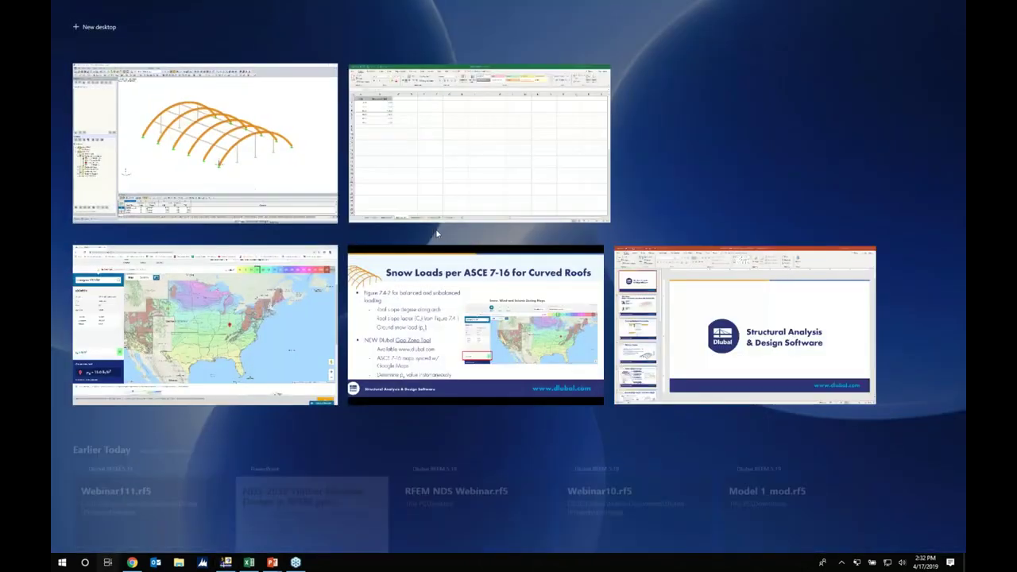
{"action": "left_click", "coordinate": [437, 186]}
{"action": "left_click", "coordinate": [289, 535]}
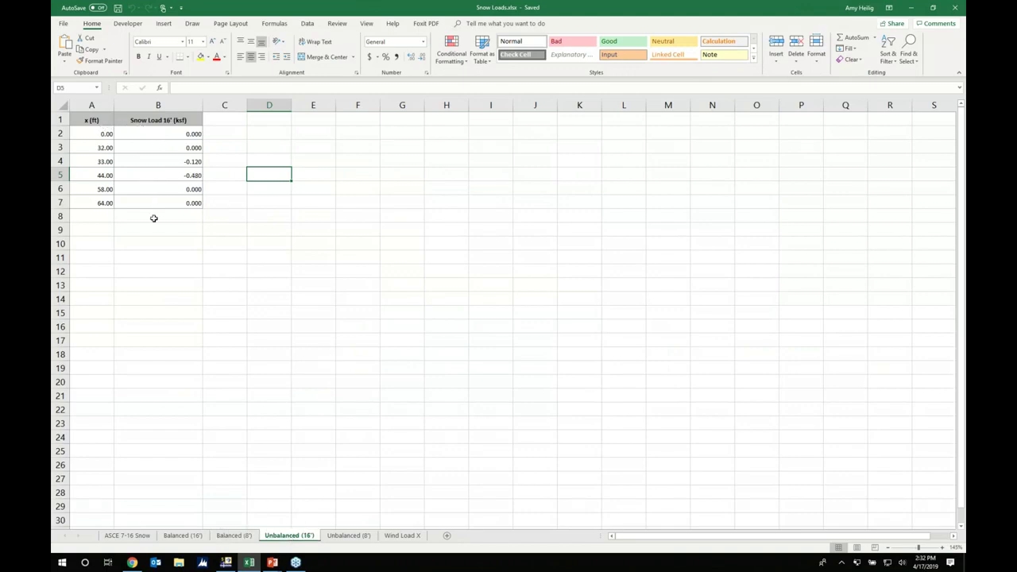
{"action": "left_click", "coordinate": [107, 562]}
{"action": "left_click", "coordinate": [425, 143]}
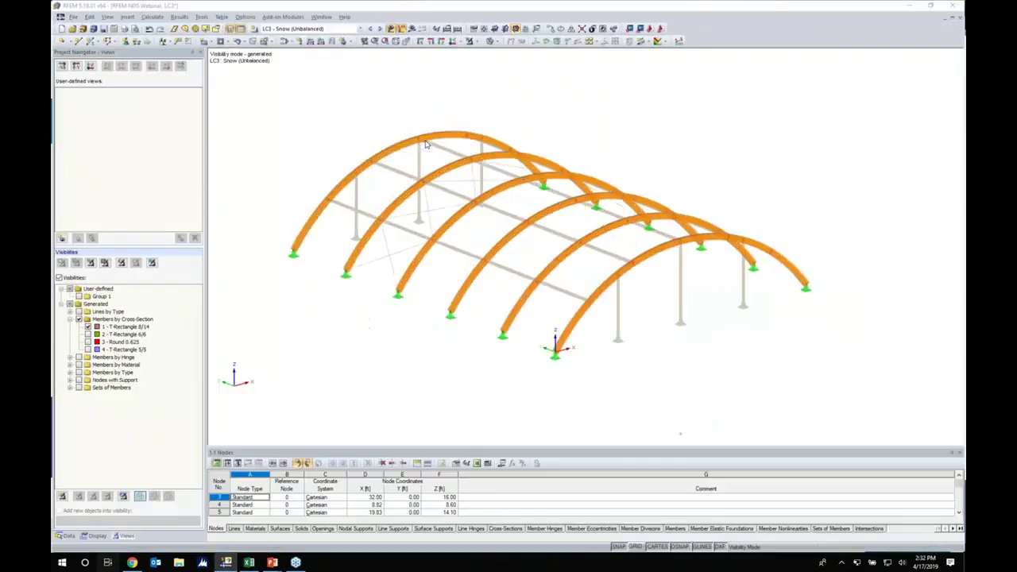
{"action": "left_click", "coordinate": [378, 360]}
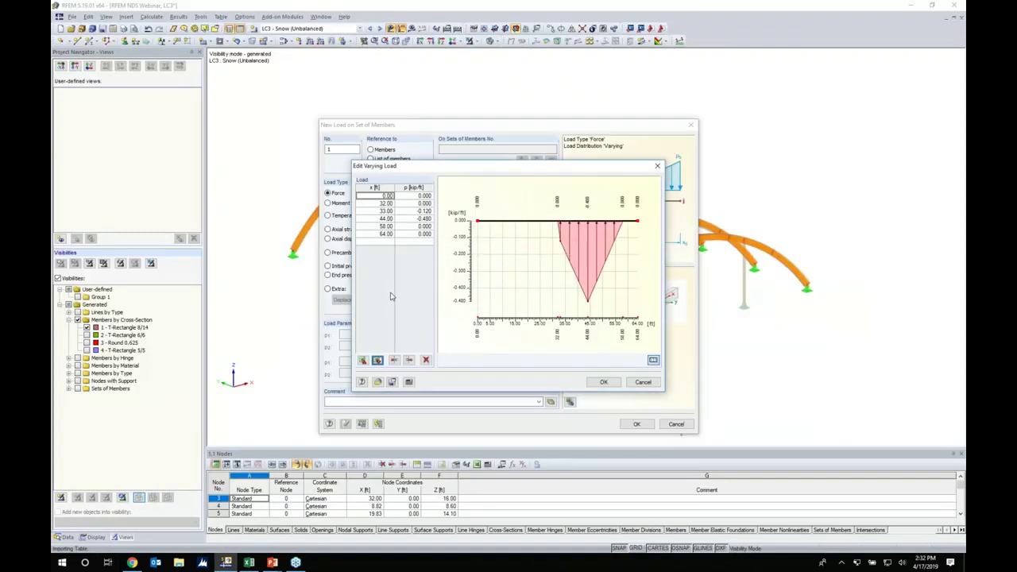
{"action": "left_click", "coordinate": [603, 382]}
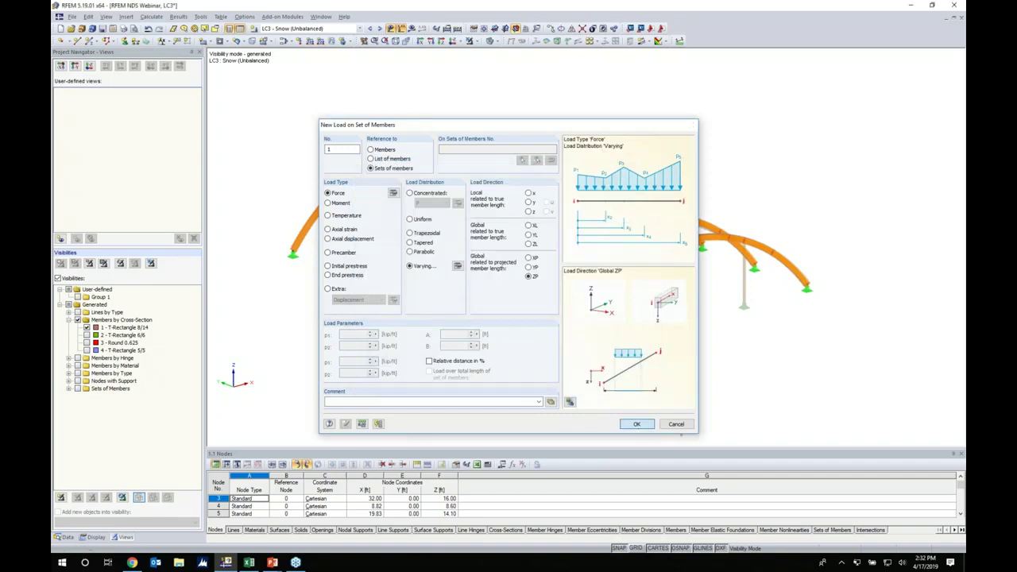
Apply the varying unbalanced snow load in global ZP direction to the four interior arches.
{"action": "left_click", "coordinate": [636, 424]}
{"action": "middle_click_drag", "start_coordinate": [563, 388], "coordinate": [768, 336], "text": "ctrl"}
{"action": "left_click_drag", "start_coordinate": [715, 334], "coordinate": [414, 119]}
{"action": "middle_click_drag", "start_coordinate": [735, 197], "coordinate": [518, 234], "text": "ctrl"}
{"action": "key", "text": "Escape"}
Edit the varying distribution of a second member-set load to -0.060 kip/ft at 33 ft and -0.240 kip/ft at 44 ft.
{"action": "middle_click_drag", "start_coordinate": [743, 233], "coordinate": [791, 229], "text": "ctrl"}
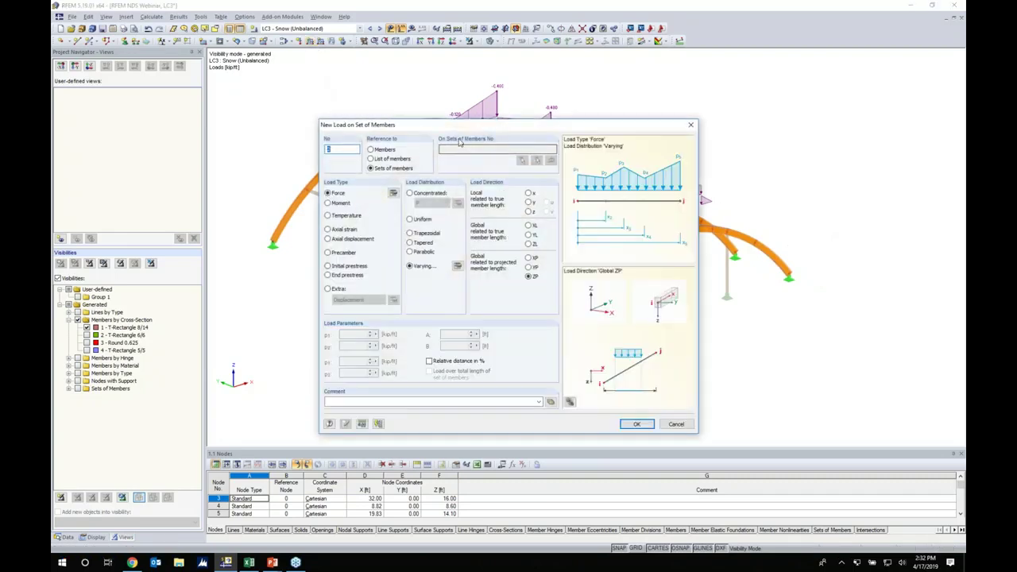
{"action": "left_click_drag", "start_coordinate": [464, 125], "coordinate": [445, 104]}
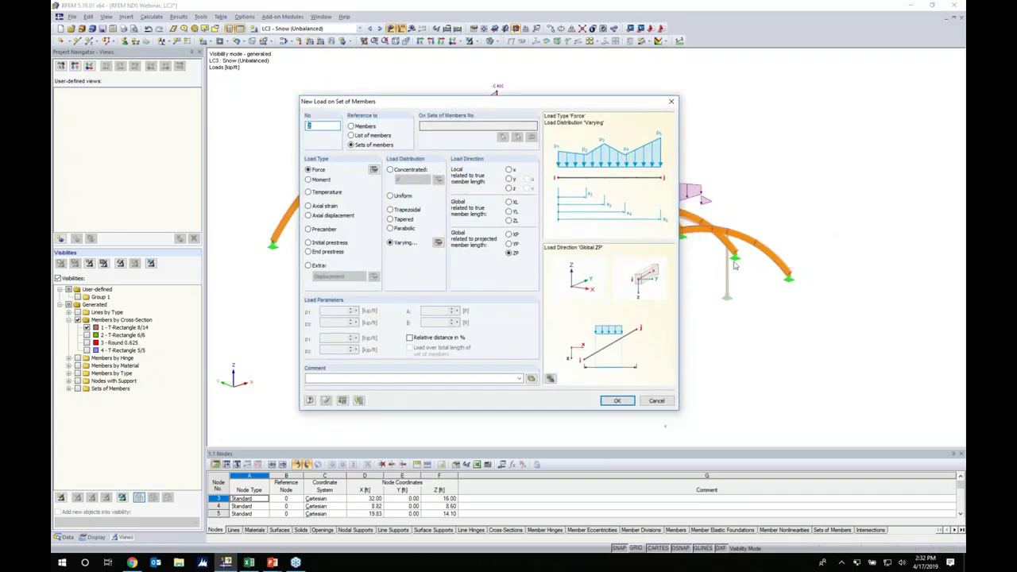
{"action": "left_click", "coordinate": [437, 246]}
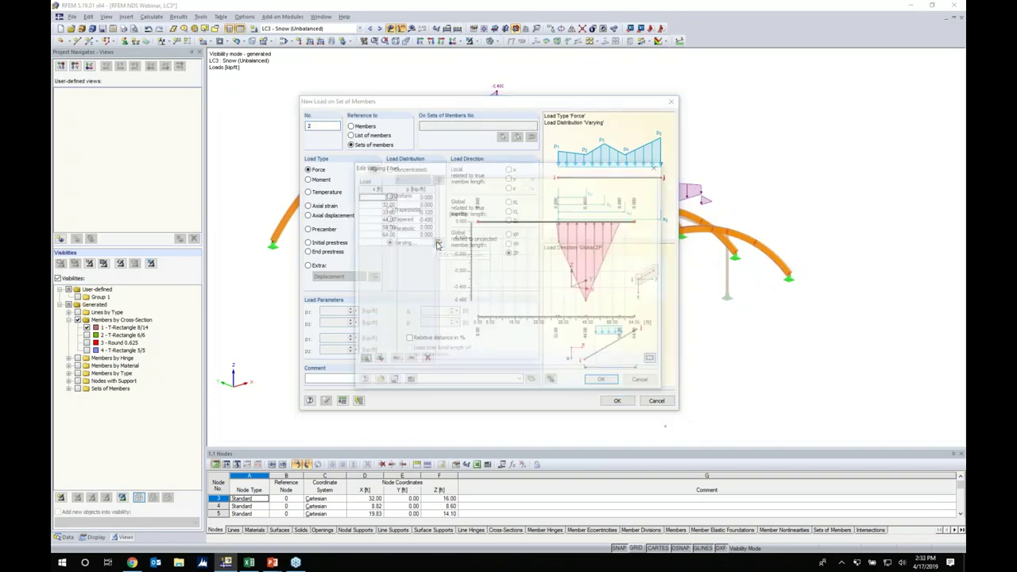
{"action": "left_click", "coordinate": [421, 211]}
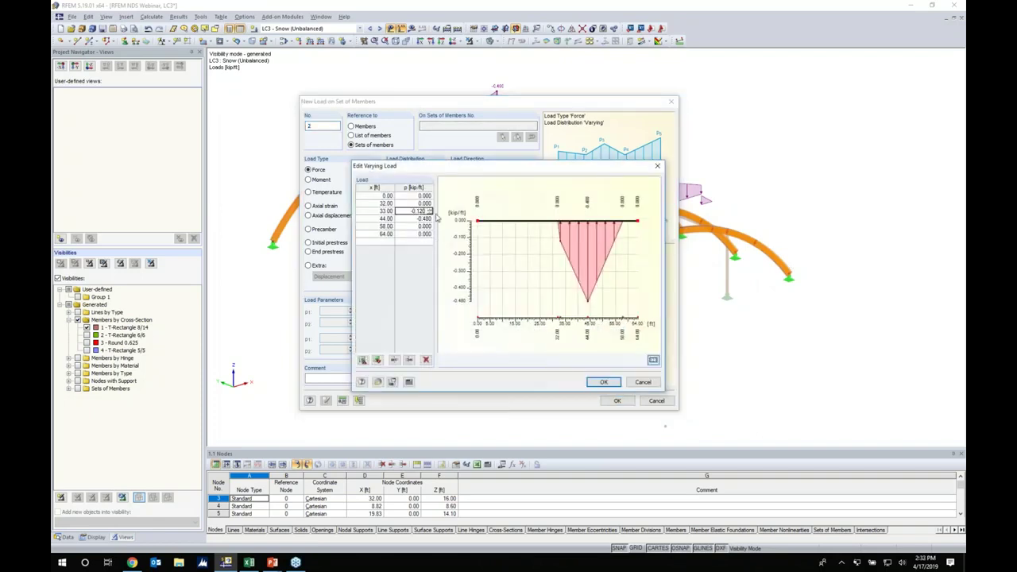
{"action": "key", "text": "Return"}
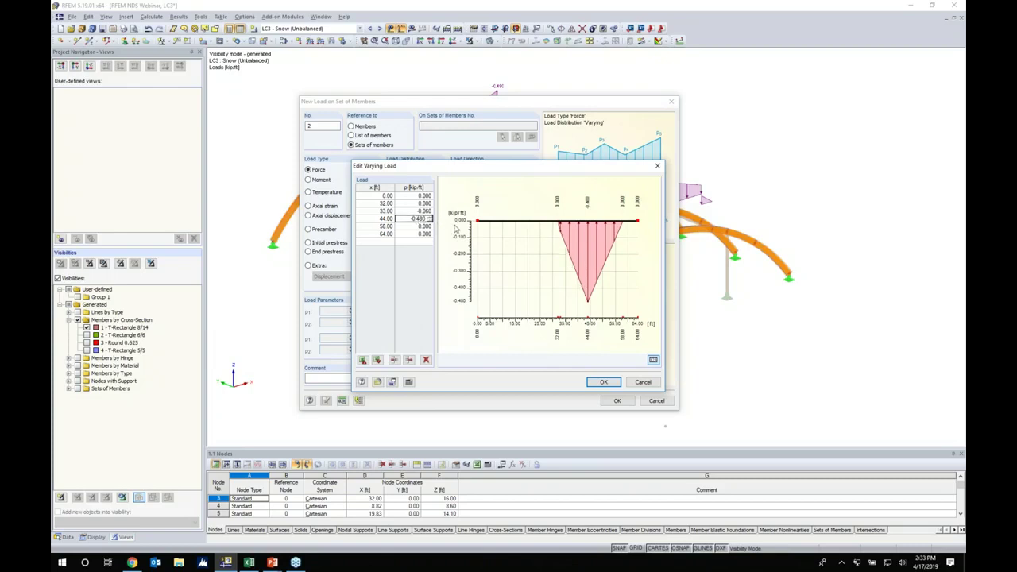
{"action": "type", "text": "-0.120"}
{"action": "key", "text": "BackSpace"}
{"action": "key", "text": "BackSpace"}
{"action": "key", "text": "BackSpace"}
{"action": "type", "text": "24"}
{"action": "left_click", "coordinate": [603, 382]}
Apply the reduced snow load to the two end arches and activate load case LC4 - Wind.
{"action": "left_click", "coordinate": [615, 401]}
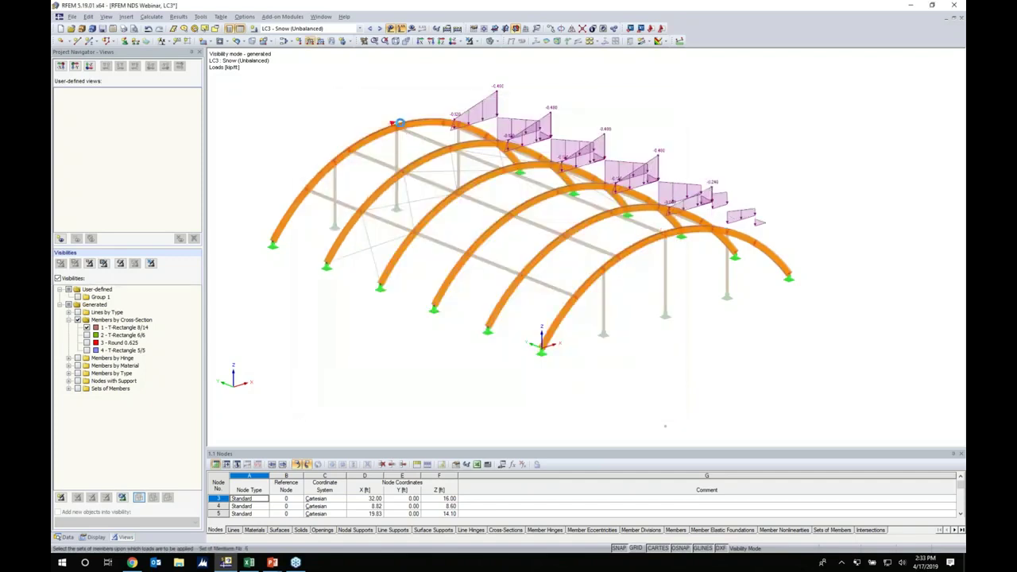
{"action": "middle_click_drag", "start_coordinate": [701, 327], "coordinate": [633, 330], "text": "ctrl"}
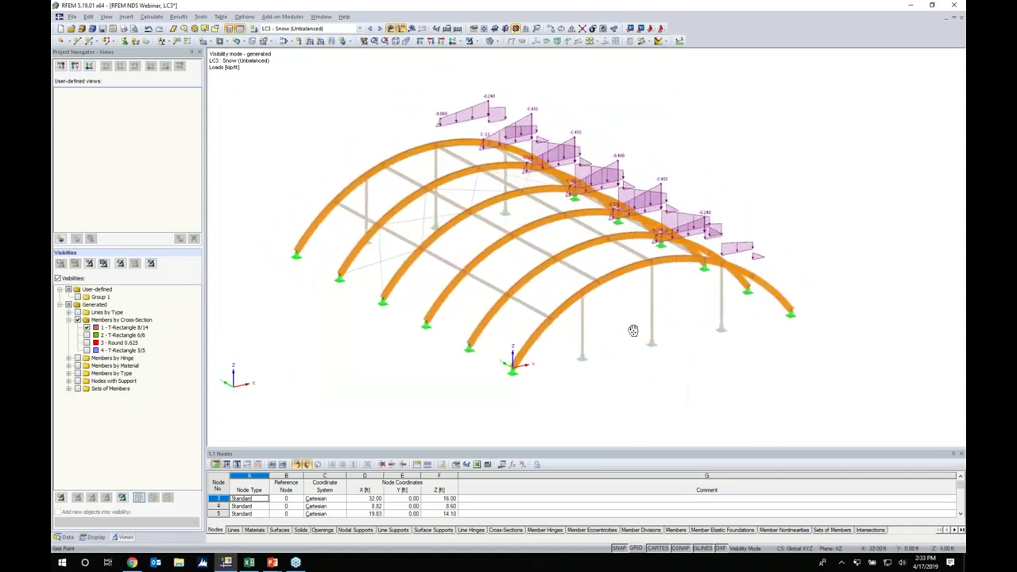
{"action": "left_click", "coordinate": [379, 28]}
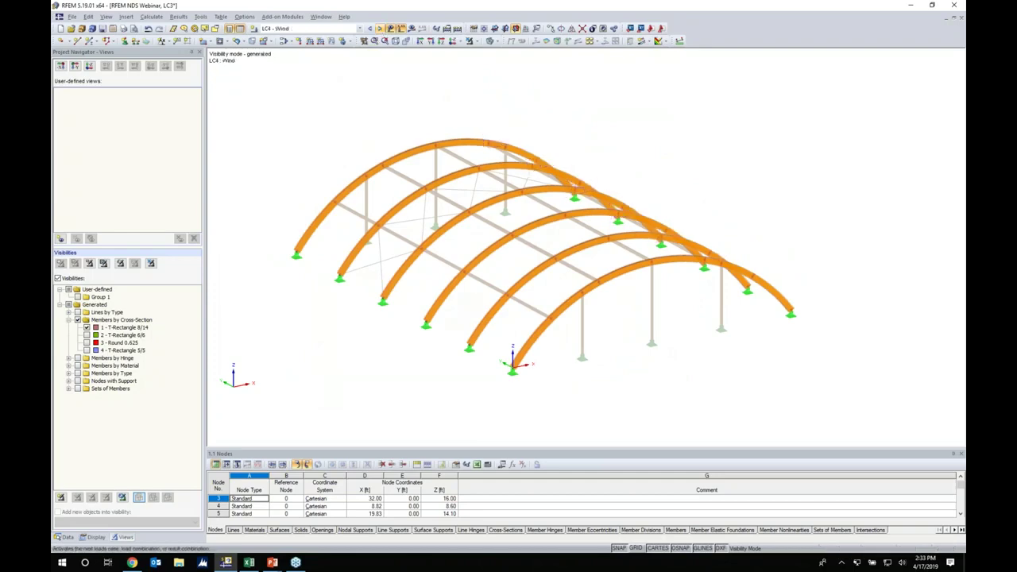
Switch to the PowerPoint slide show and advance to the slide on ASCE 7-16 wind loads for arch roofs.
{"action": "key", "text": "super+Tab"}
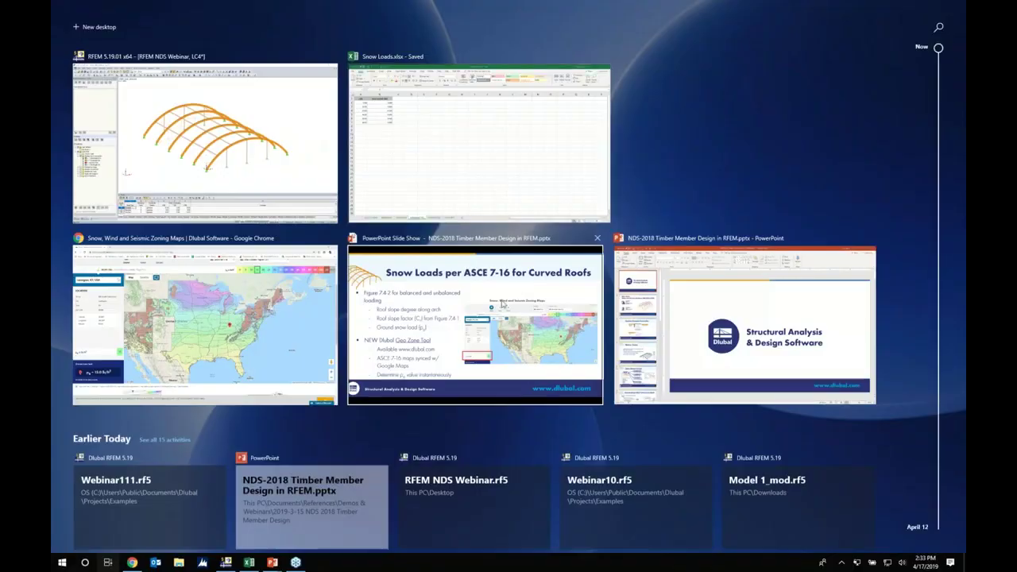
{"action": "left_click", "coordinate": [475, 322]}
{"action": "key", "text": "Right"}
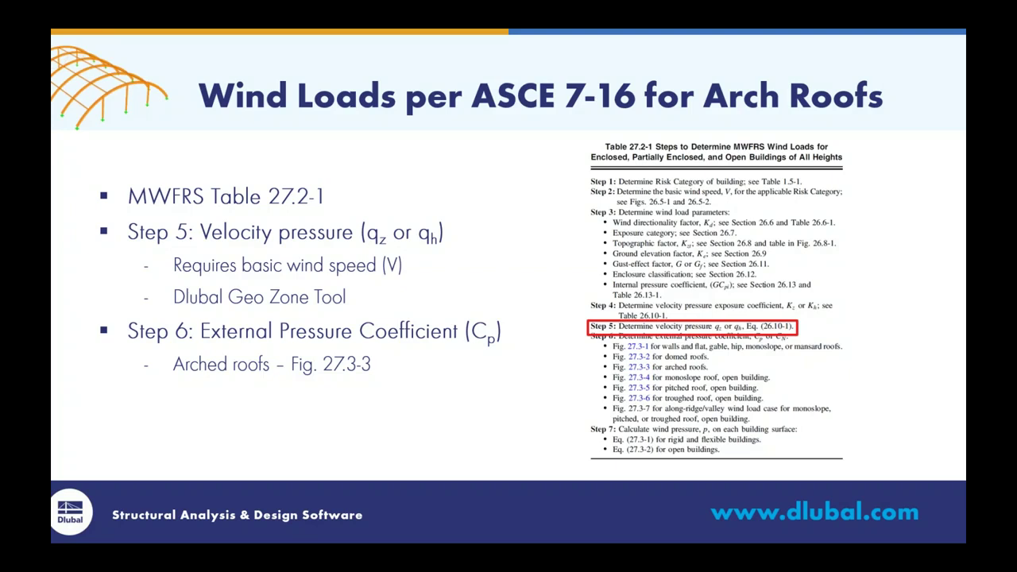
Switch to the Dlubal zoning map in Chrome and look up the ASCE/SEI 7-16 basic wind speed for Lexington, KY.
{"action": "key", "text": "super+Tab"}
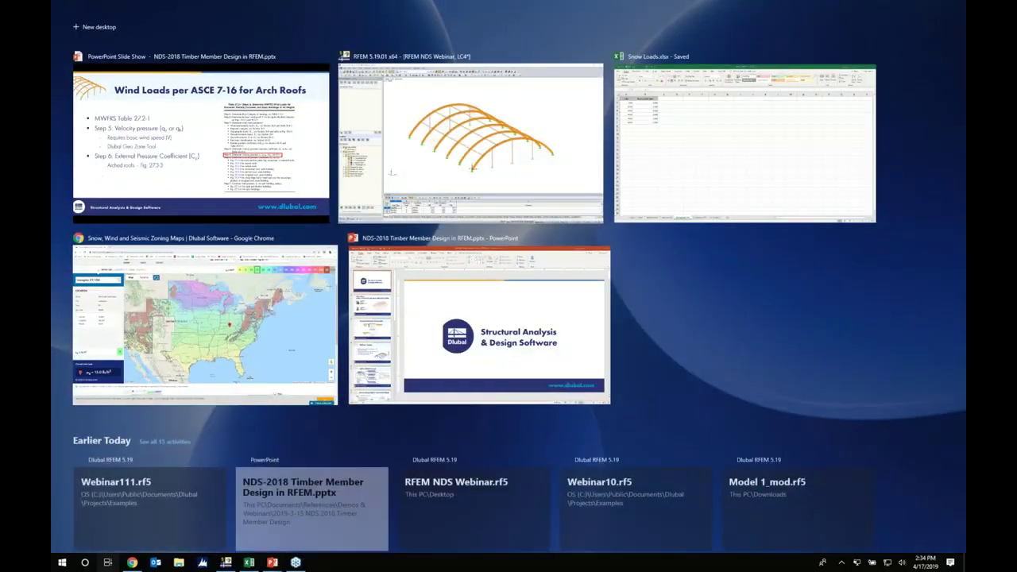
{"action": "left_click", "coordinate": [287, 309]}
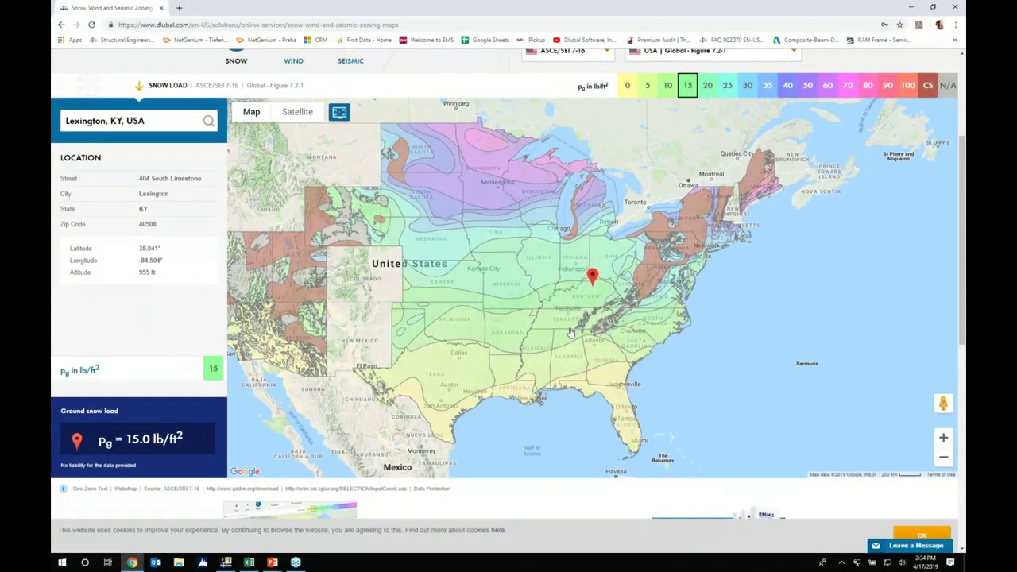
{"action": "scroll", "coordinate": [458, 257], "scroll_direction": "up", "scroll_amount": 1}
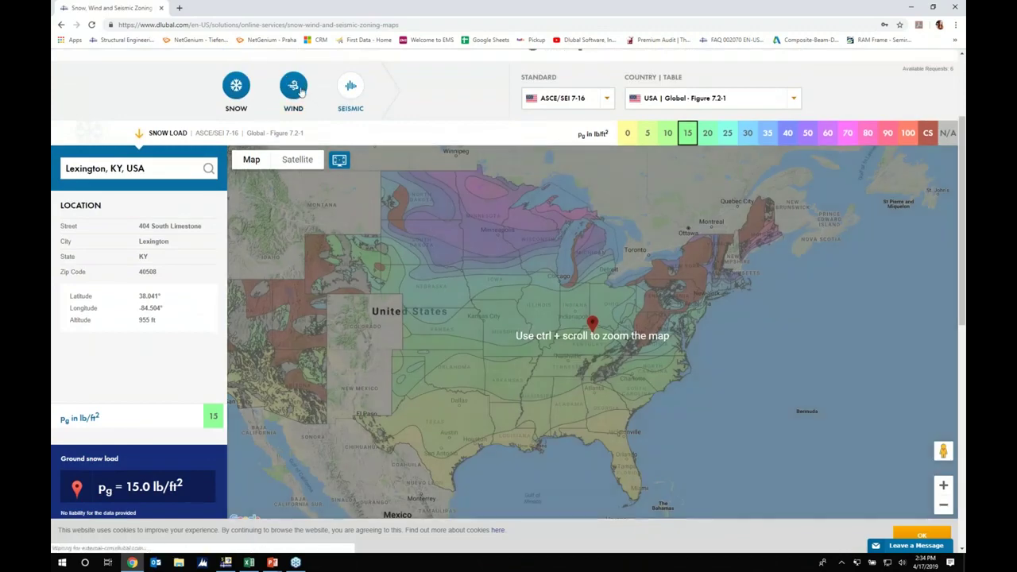
{"action": "left_click", "coordinate": [298, 91]}
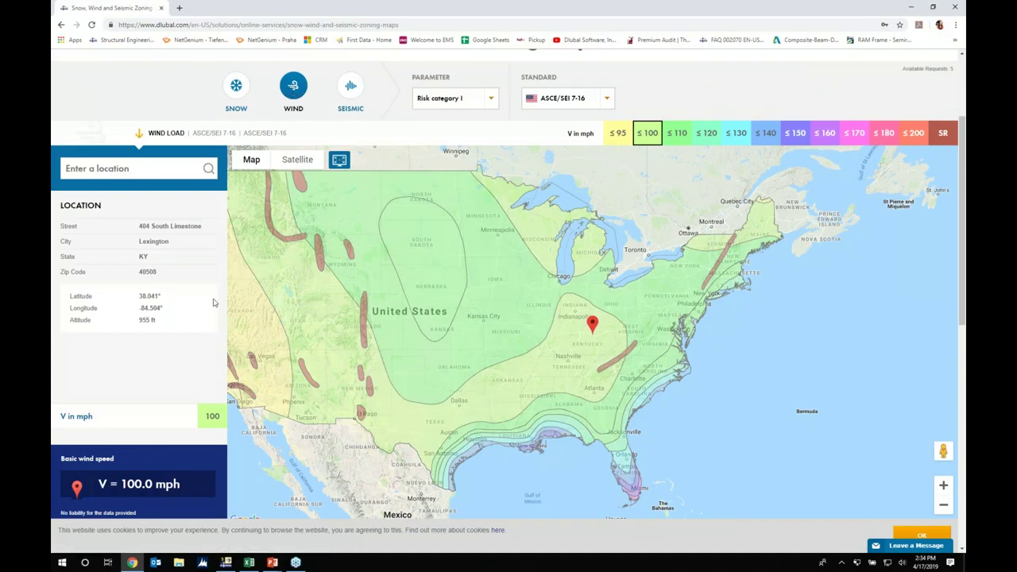
{"action": "scroll", "coordinate": [178, 318], "scroll_direction": "down", "scroll_amount": 2}
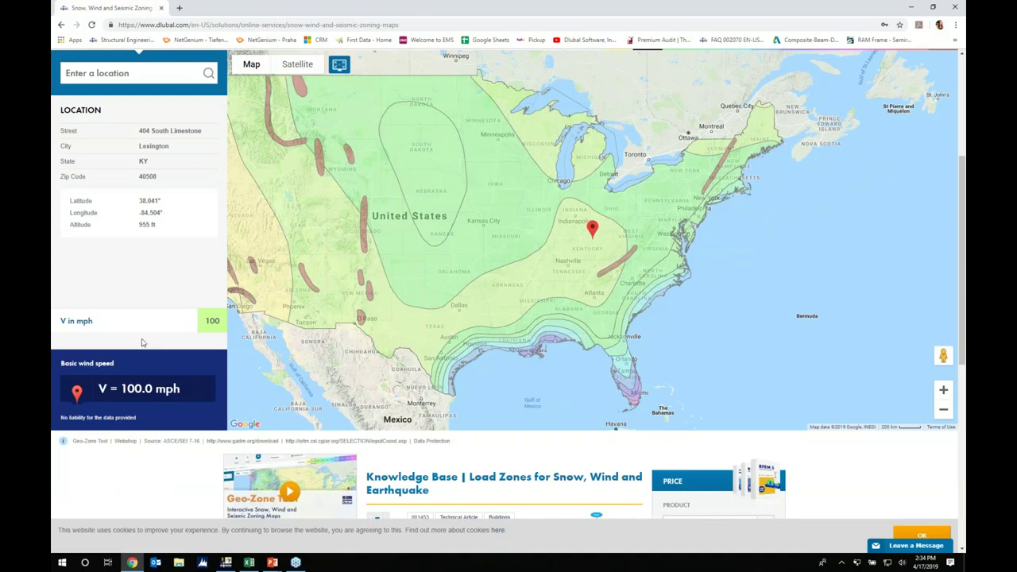
Return to the PowerPoint slide show and advance to the highlighted Fig. 27.3-3 reference for arched roofs.
{"action": "key", "text": "super+Tab"}
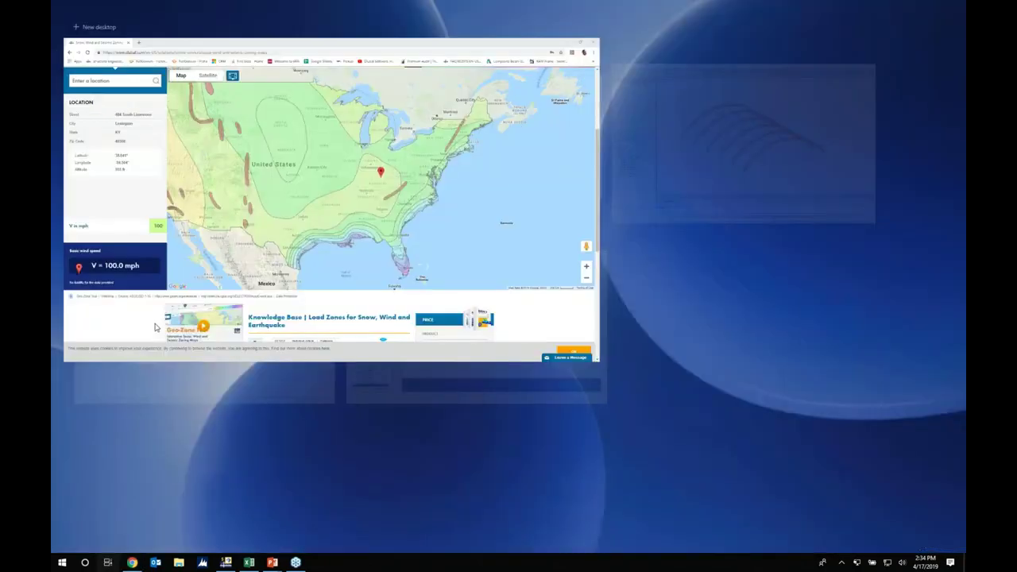
{"action": "left_click", "coordinate": [474, 143]}
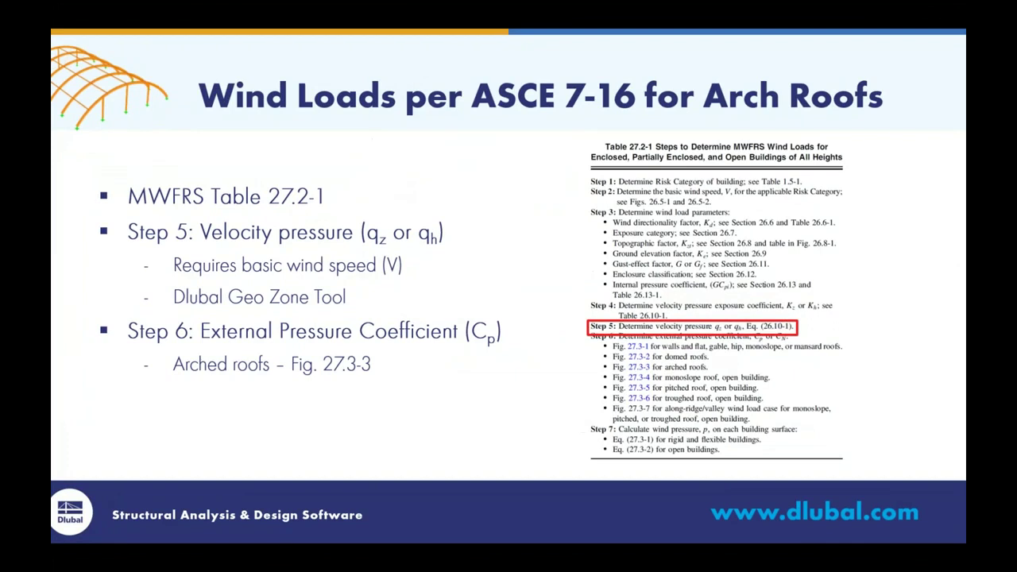
{"action": "key", "text": "Right"}
{"action": "key", "text": "Right"}
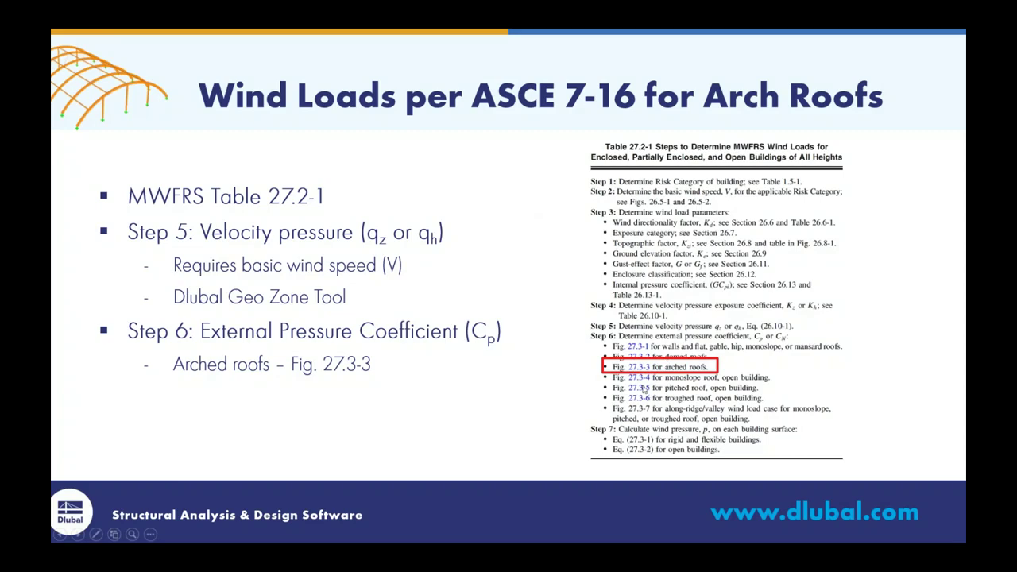
Switch to Excel, bring up the Wind Load X sheet of Snow Loads.xlsx, and return to RFEM.
{"action": "key", "text": "super+Tab"}
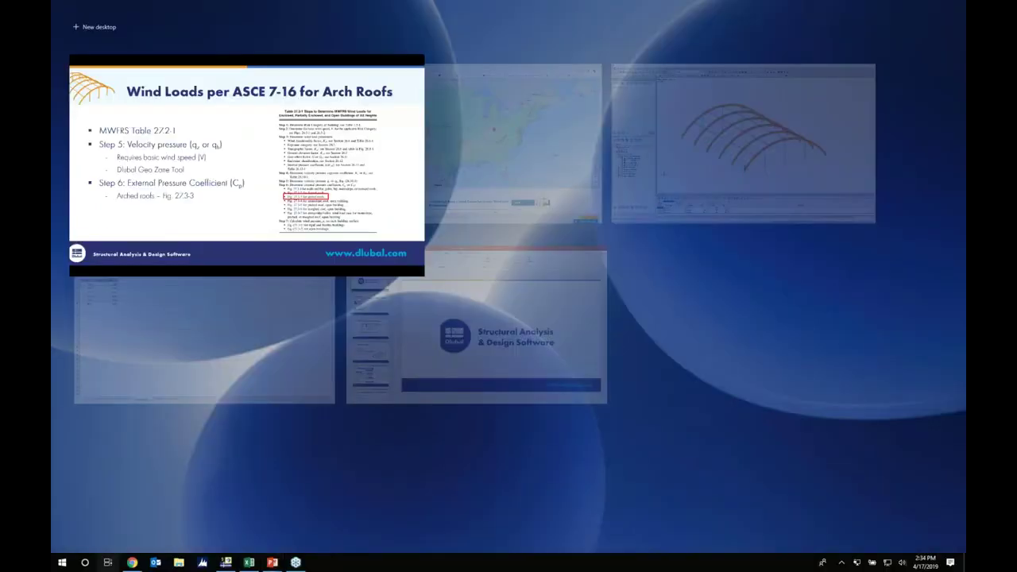
{"action": "left_click", "coordinate": [226, 295]}
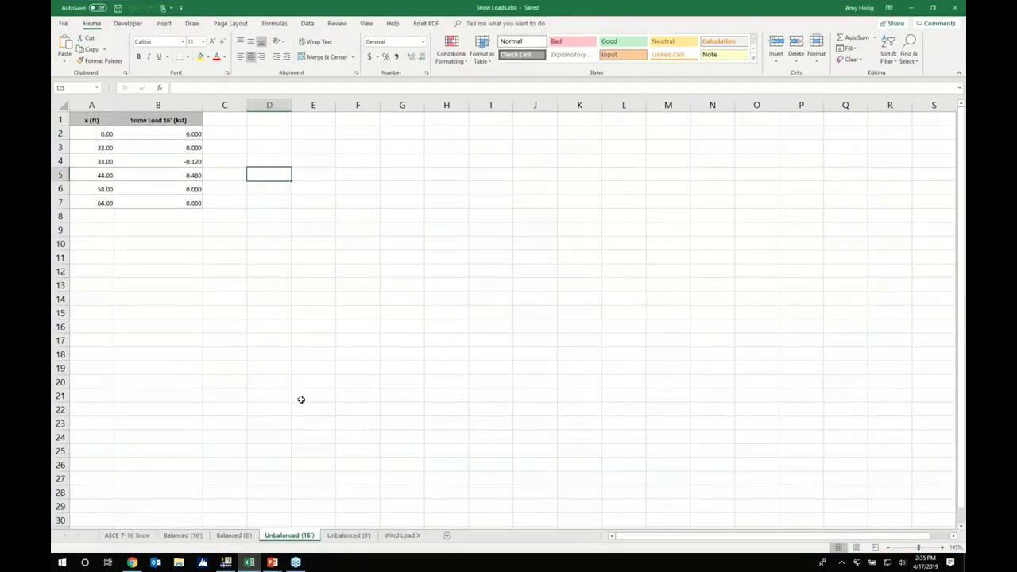
{"action": "left_click", "coordinate": [395, 537]}
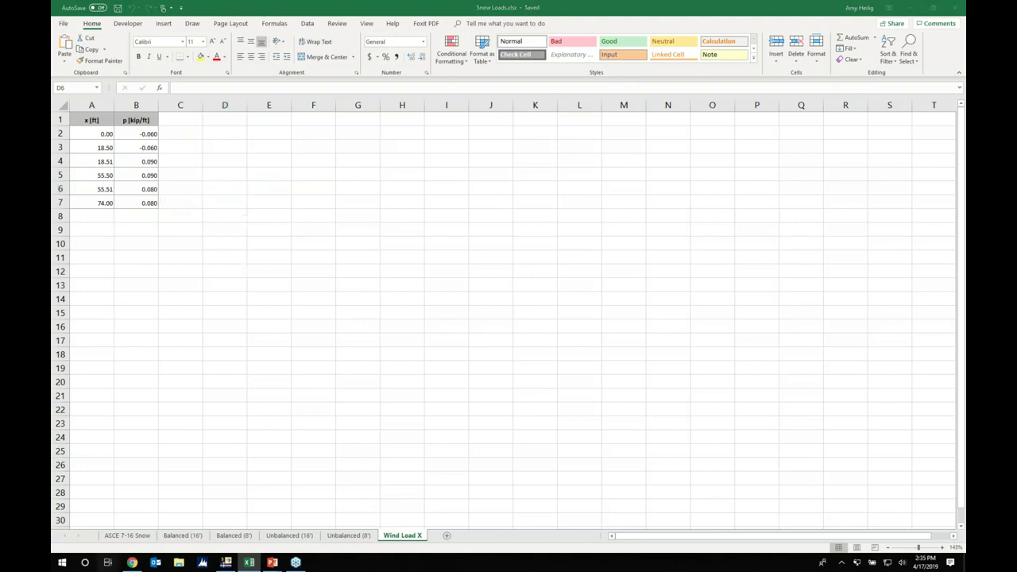
{"action": "left_click", "coordinate": [108, 562]}
{"action": "left_click", "coordinate": [281, 313]}
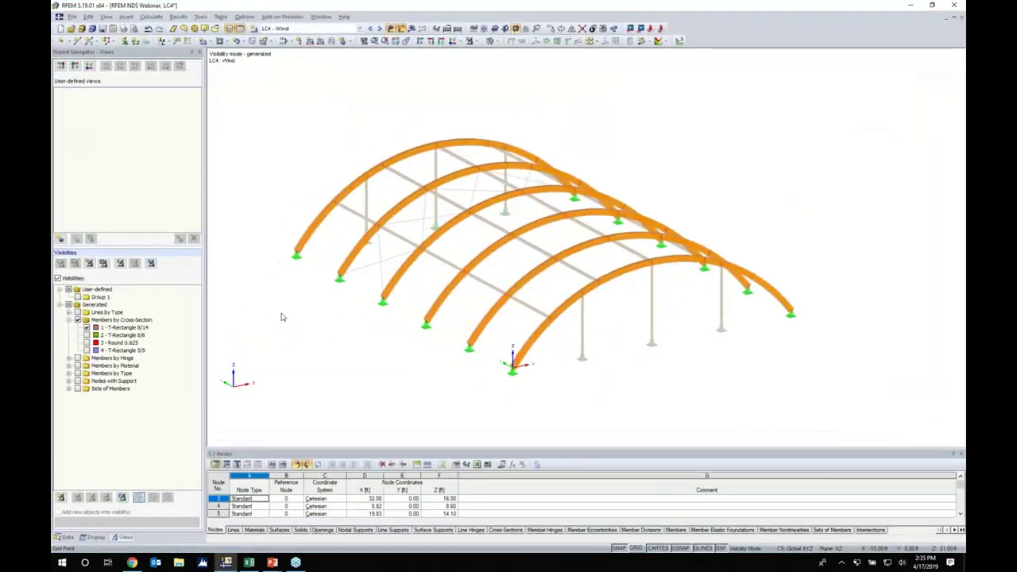
Create a new load on sets of members in LC4 and import the Excel wind table as its varying distribution.
{"action": "left_click", "coordinate": [310, 42]}
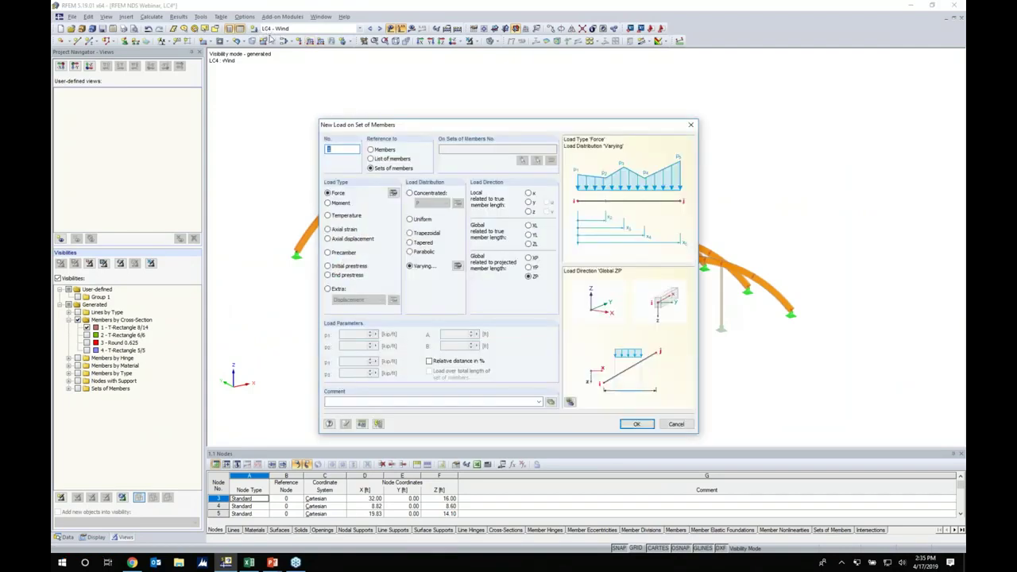
{"action": "left_click", "coordinate": [457, 265]}
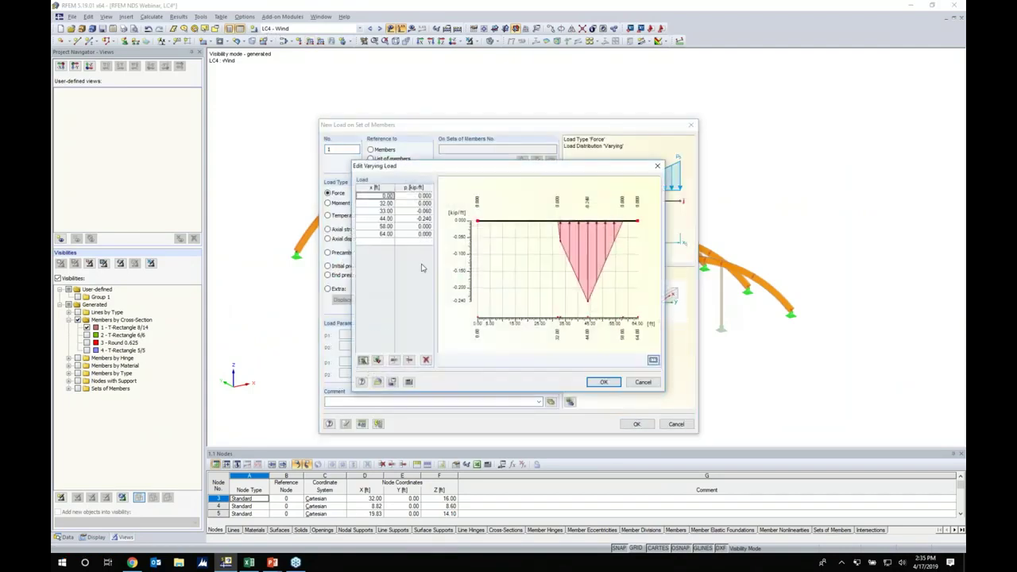
{"action": "left_click", "coordinate": [378, 360]}
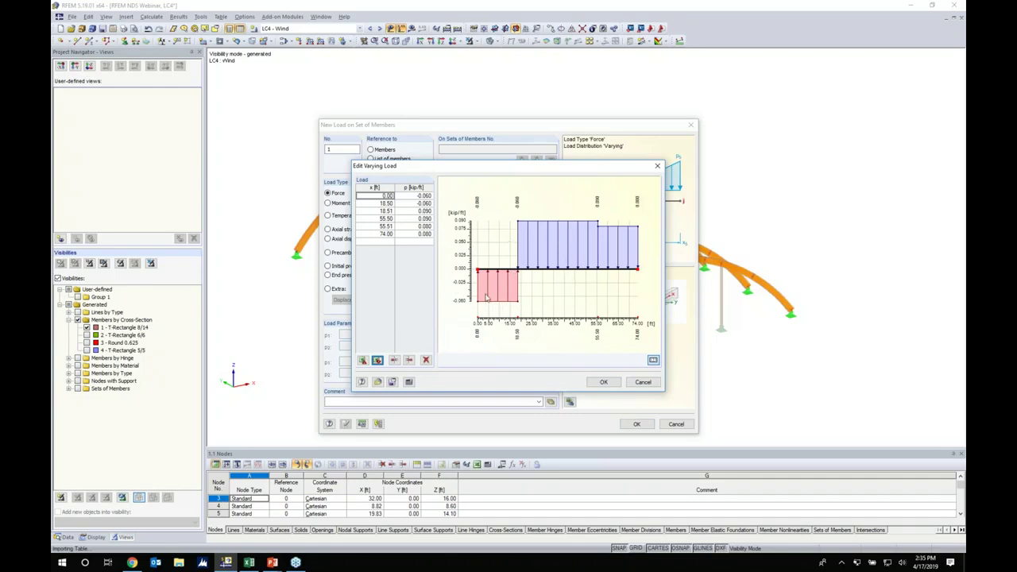
{"action": "left_click", "coordinate": [605, 384]}
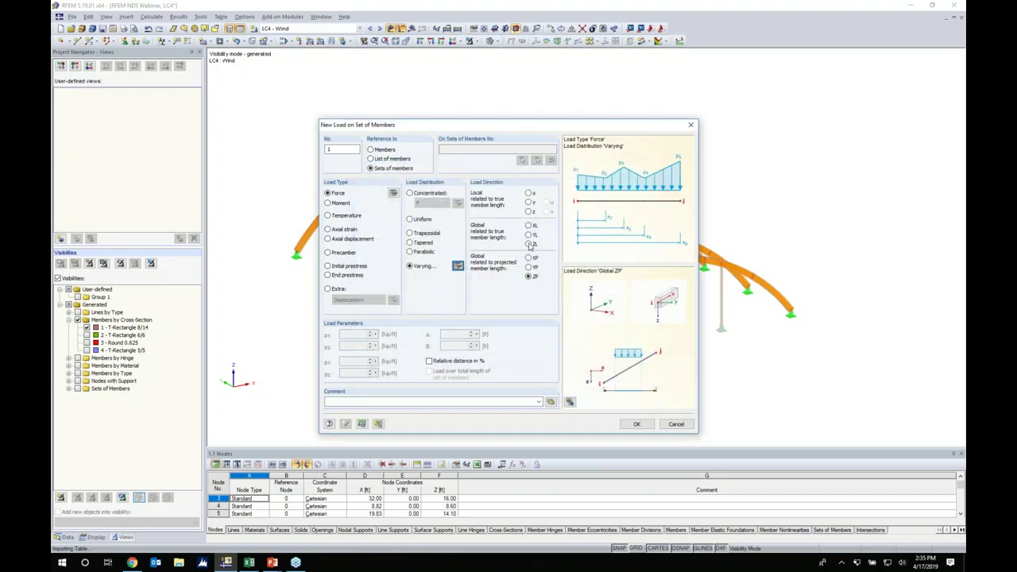
Set the wind load direction to global XL on true member length and apply it to all six arches.
{"action": "left_click", "coordinate": [528, 225]}
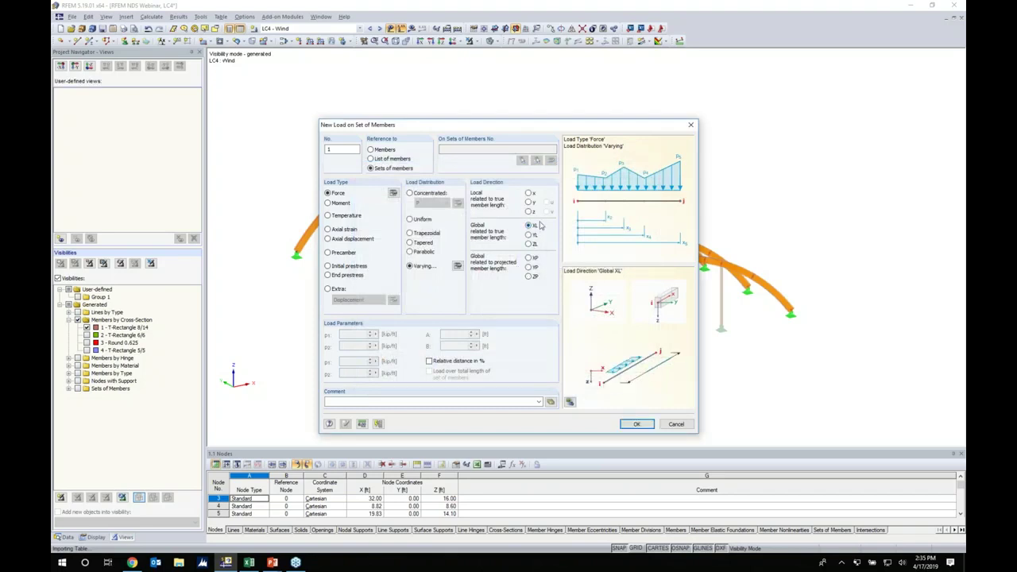
{"action": "left_click", "coordinate": [636, 423]}
{"action": "left_click_drag", "start_coordinate": [612, 343], "coordinate": [361, 127]}
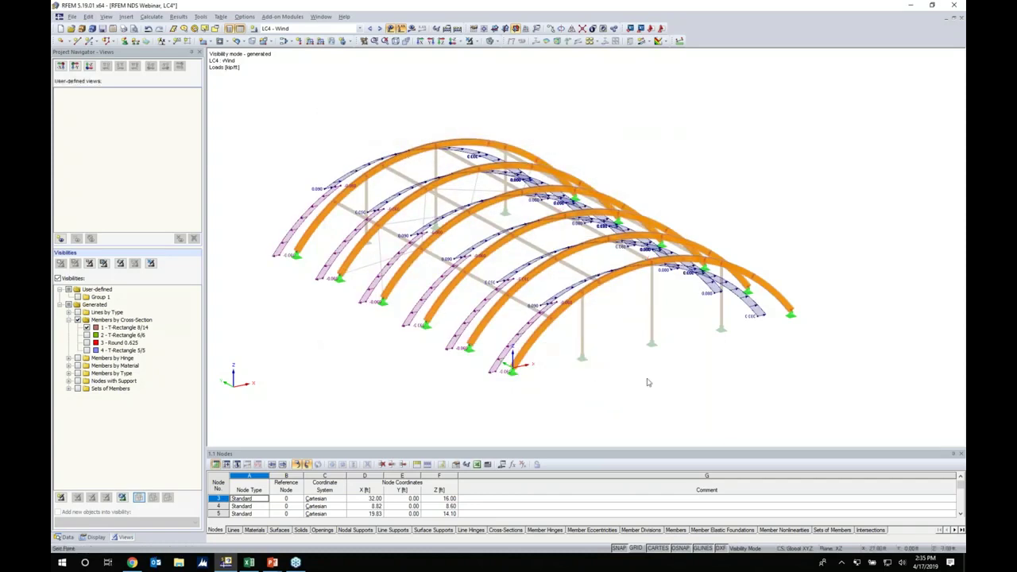
{"action": "mouse_move", "coordinate": [632, 366]}
{"action": "middle_mouse_down", "text": "ctrl"}
{"action": "mouse_move", "coordinate": [569, 318]}
{"action": "mouse_move", "coordinate": [488, 297]}
{"action": "mouse_move", "coordinate": [585, 325]}
{"action": "mouse_move", "coordinate": [632, 353]}
{"action": "middle_mouse_up", "text": "ctrl"}
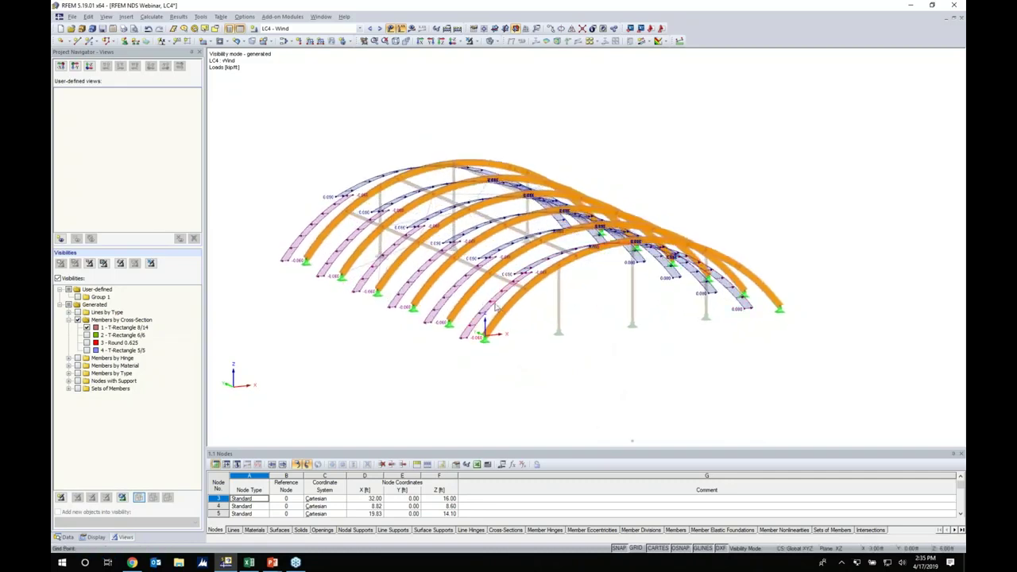
{"action": "middle_click_drag", "start_coordinate": [416, 357], "coordinate": [490, 383], "text": "ctrl"}
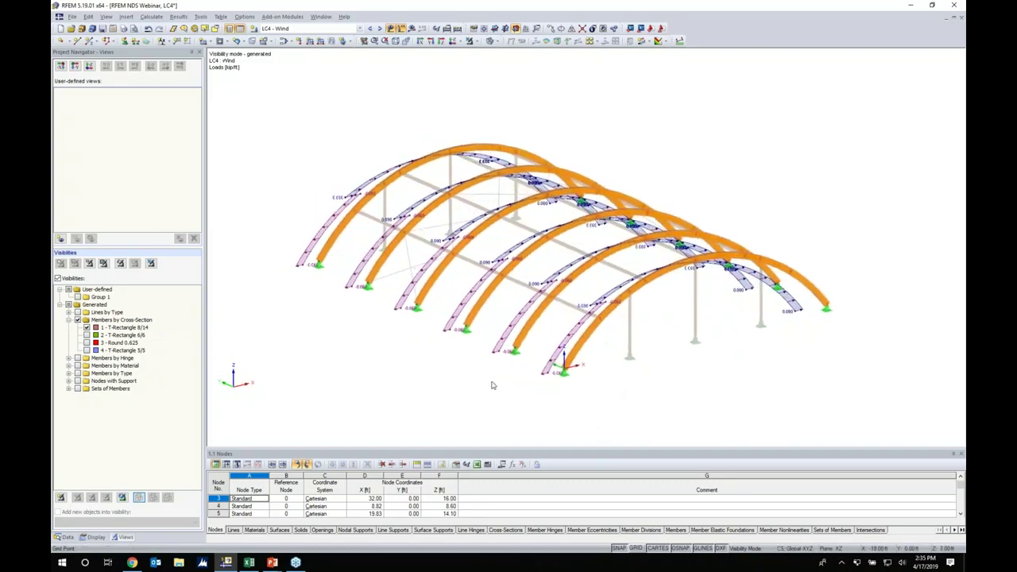
Cancel the visibility mode and step through load combinations CO1 to CO5 to review the combined loads on the full structure.
{"action": "left_click", "coordinate": [380, 29]}
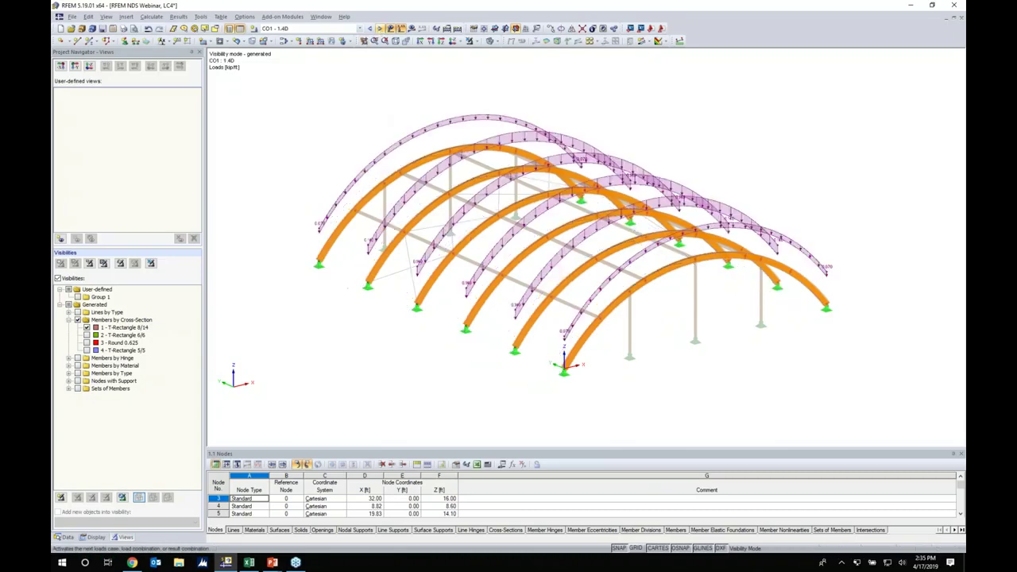
{"action": "left_click", "coordinate": [468, 41]}
{"action": "left_click", "coordinate": [380, 28]}
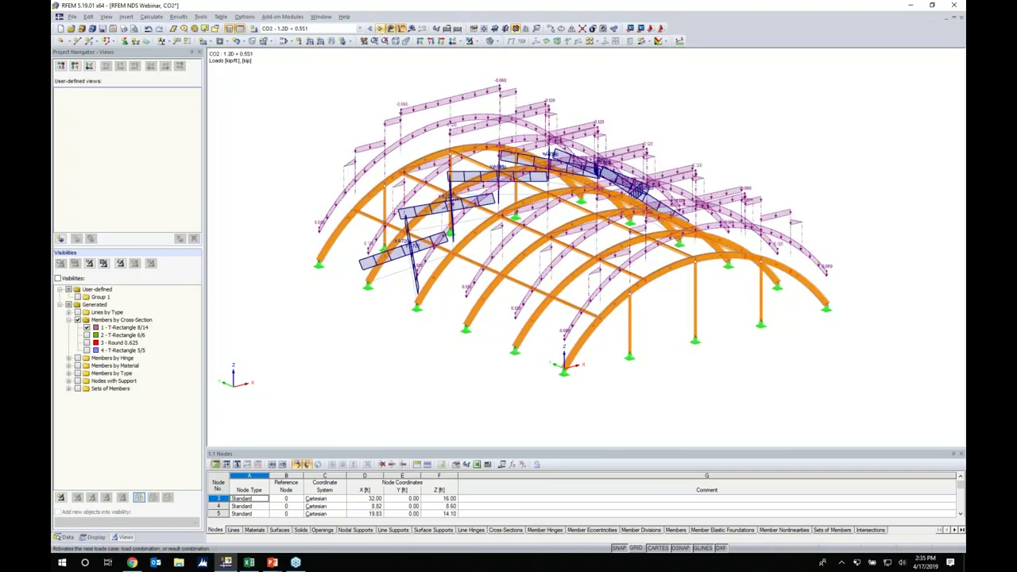
{"action": "left_click", "coordinate": [380, 28]}
{"action": "mouse_move", "coordinate": [691, 335]}
{"action": "middle_mouse_down", "text": "ctrl"}
{"action": "mouse_move", "coordinate": [597, 263]}
{"action": "mouse_move", "coordinate": [522, 254]}
{"action": "mouse_move", "coordinate": [517, 243]}
{"action": "middle_mouse_up", "text": "ctrl"}
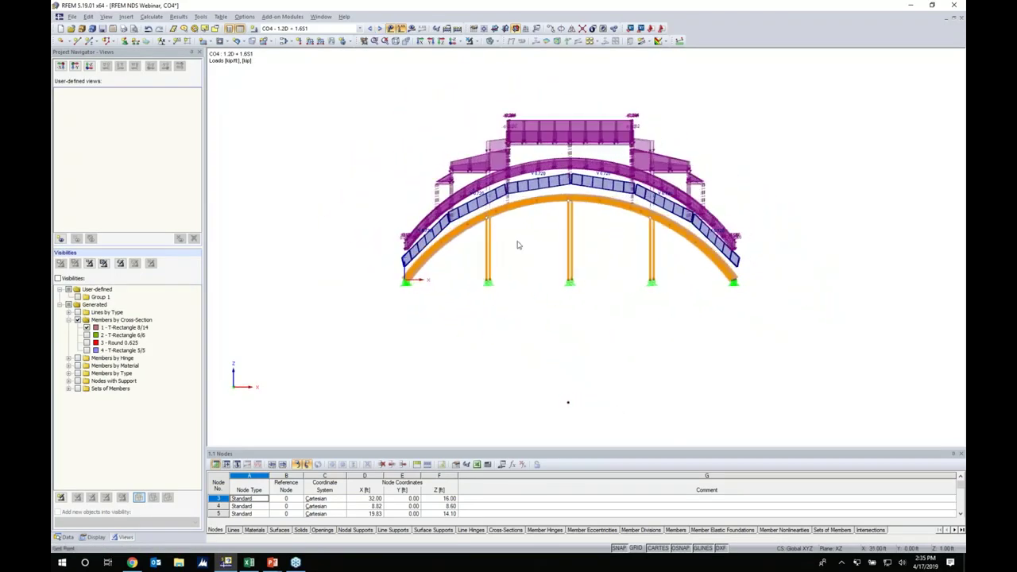
{"action": "left_click", "coordinate": [379, 29]}
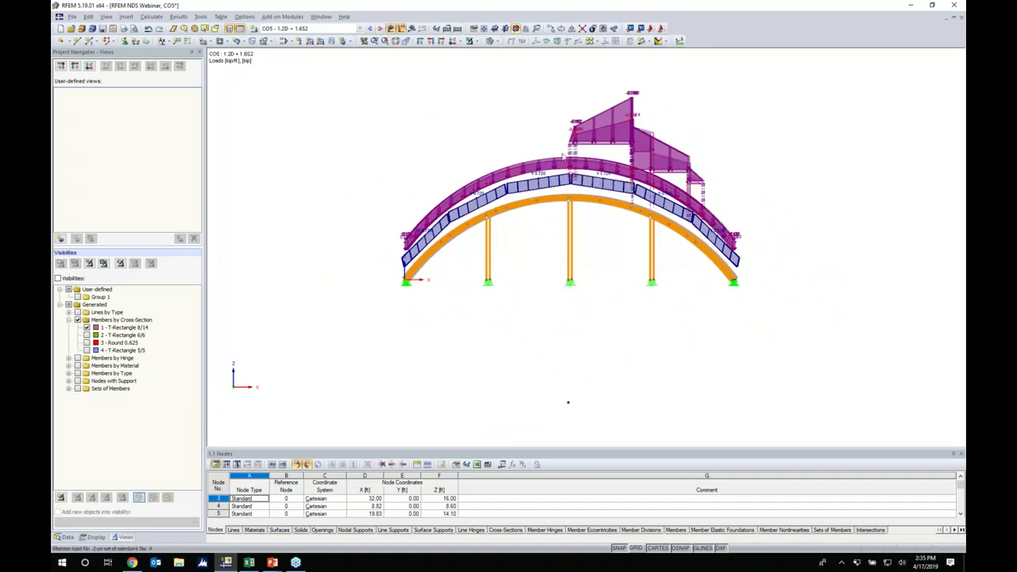
{"action": "middle_click_drag", "start_coordinate": [644, 310], "coordinate": [666, 324], "text": "ctrl"}
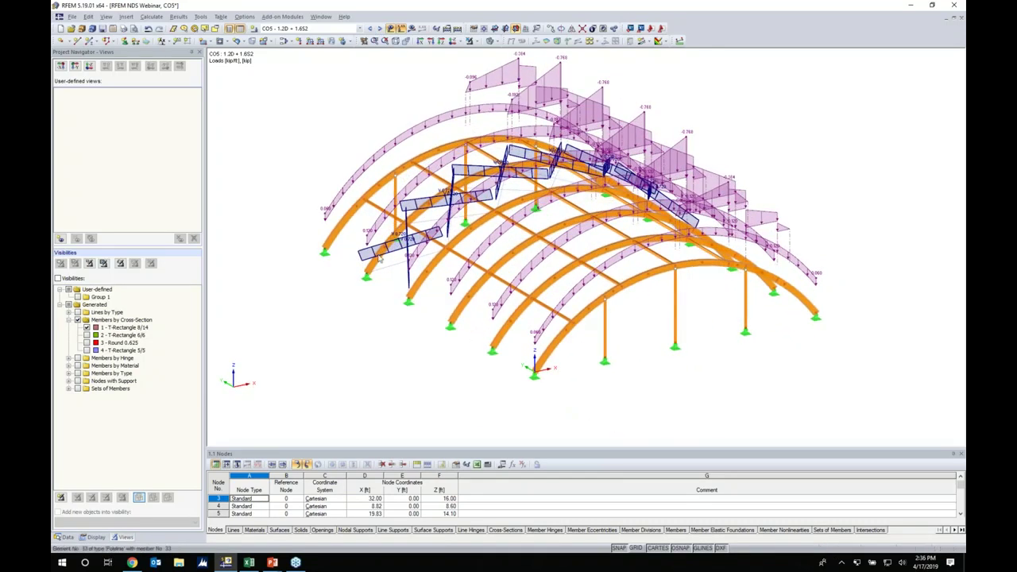
Calculate all load cases and combinations, and hide the loads in the deformation results for CO5.
{"action": "left_click", "coordinate": [149, 16]}
{"action": "left_click", "coordinate": [163, 28]}
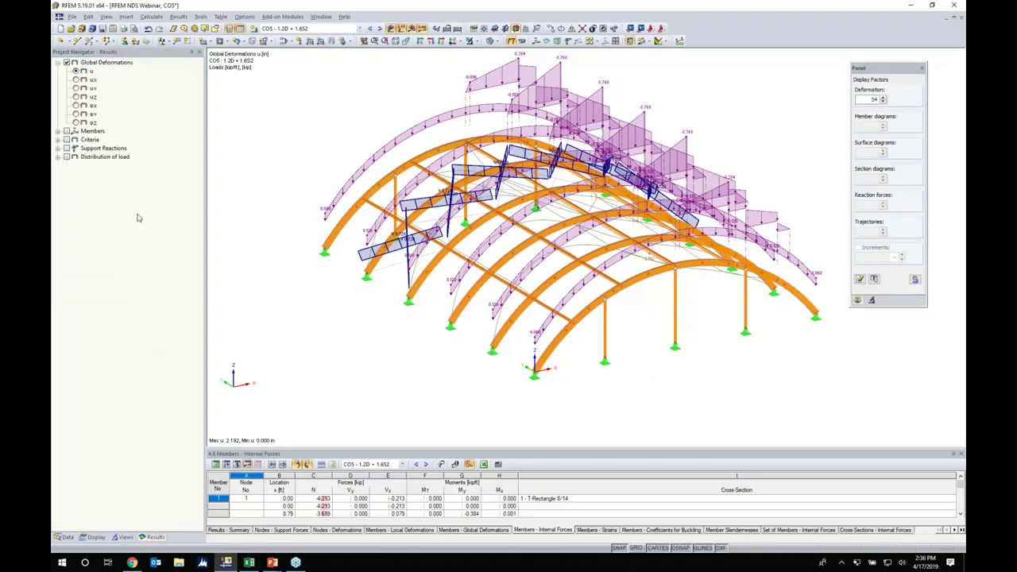
{"action": "left_click", "coordinate": [394, 28]}
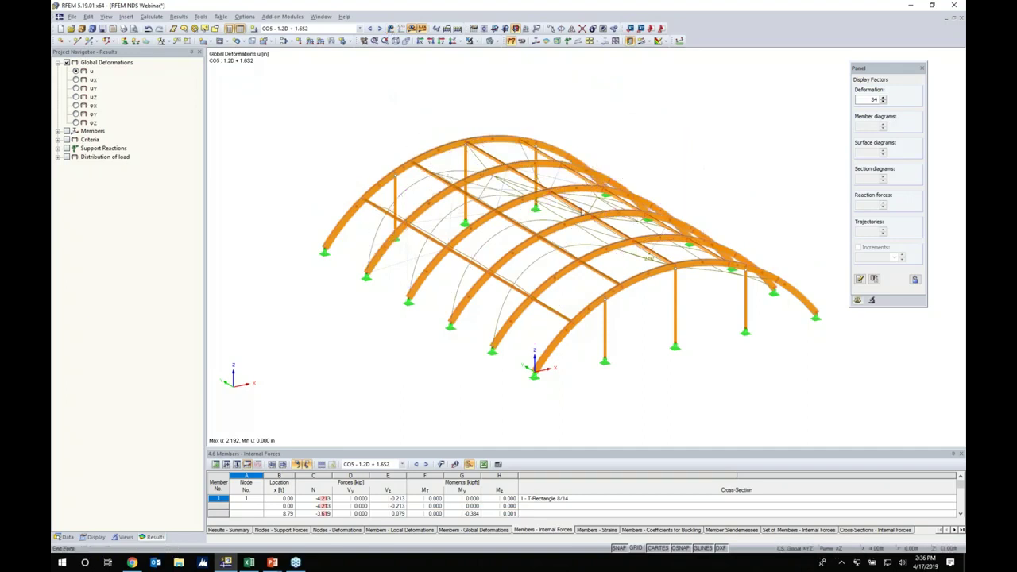
Display the member deformations as colored cross-sections with smooth color transitions.
{"action": "left_click", "coordinate": [95, 537]}
{"action": "scroll", "coordinate": [127, 387], "scroll_direction": "down", "scroll_amount": 10}
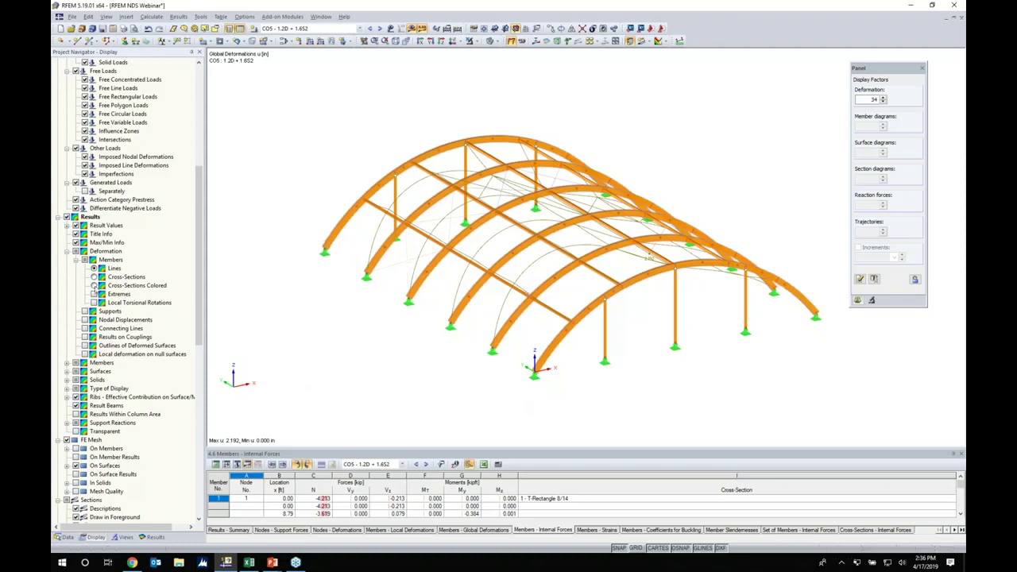
{"action": "left_click", "coordinate": [94, 285]}
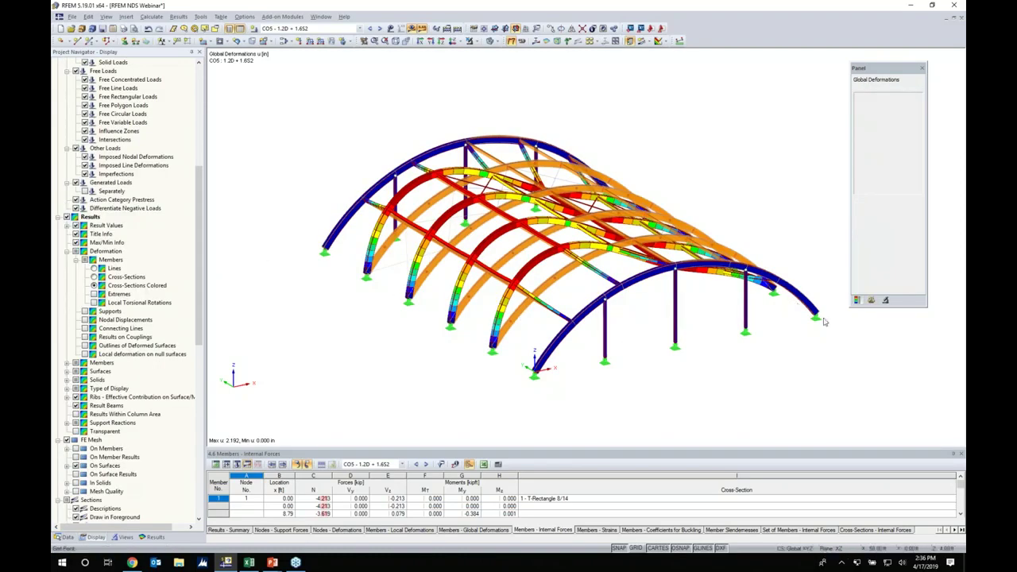
{"action": "left_click", "coordinate": [917, 286]}
{"action": "left_click", "coordinate": [857, 397]}
{"action": "left_click", "coordinate": [917, 317]}
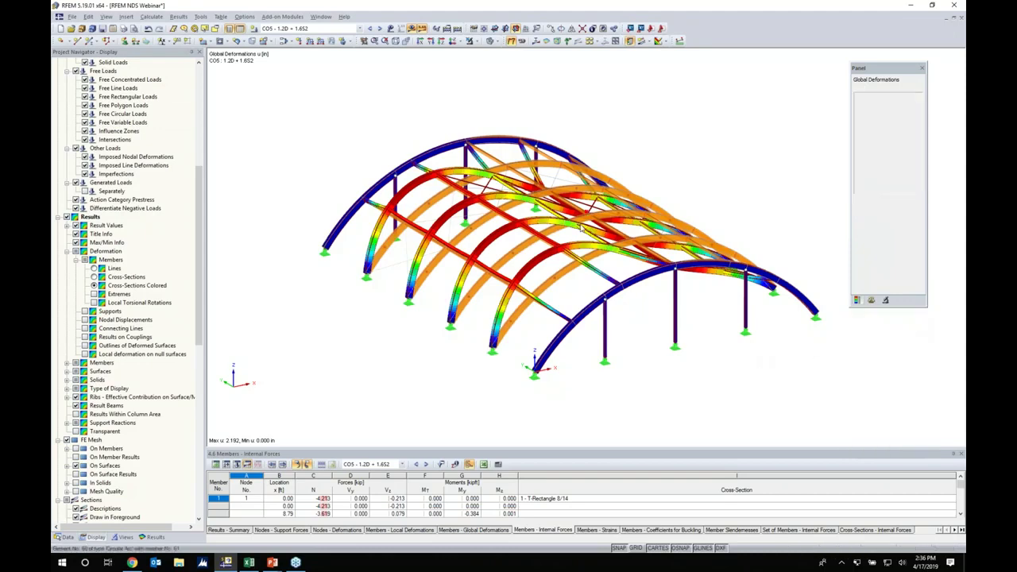
Step through load combinations CO6 to CO9 to compare the global deformations of the structure.
{"action": "left_click", "coordinate": [380, 28]}
{"action": "left_click", "coordinate": [380, 29]}
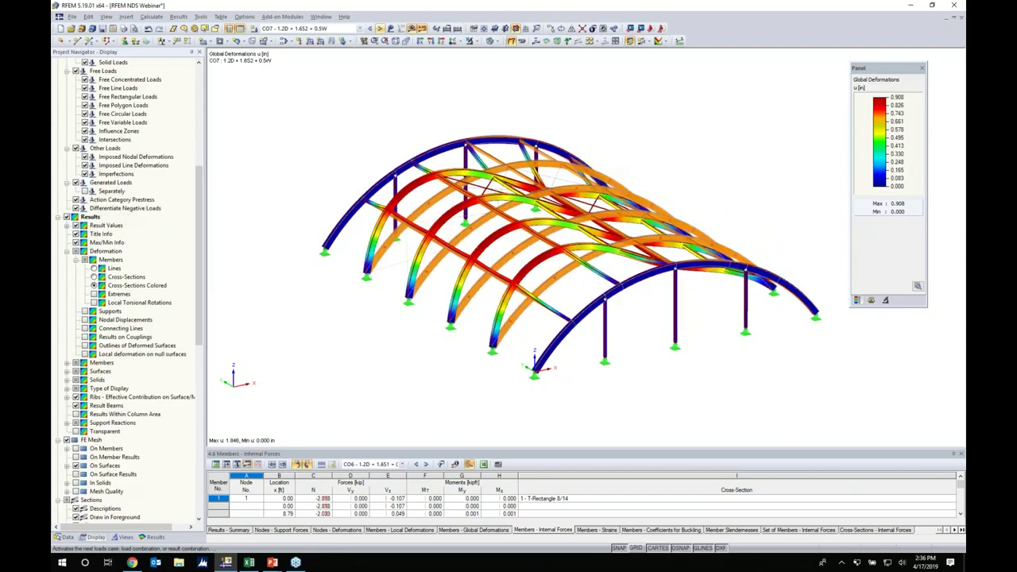
{"action": "left_click", "coordinate": [380, 29]}
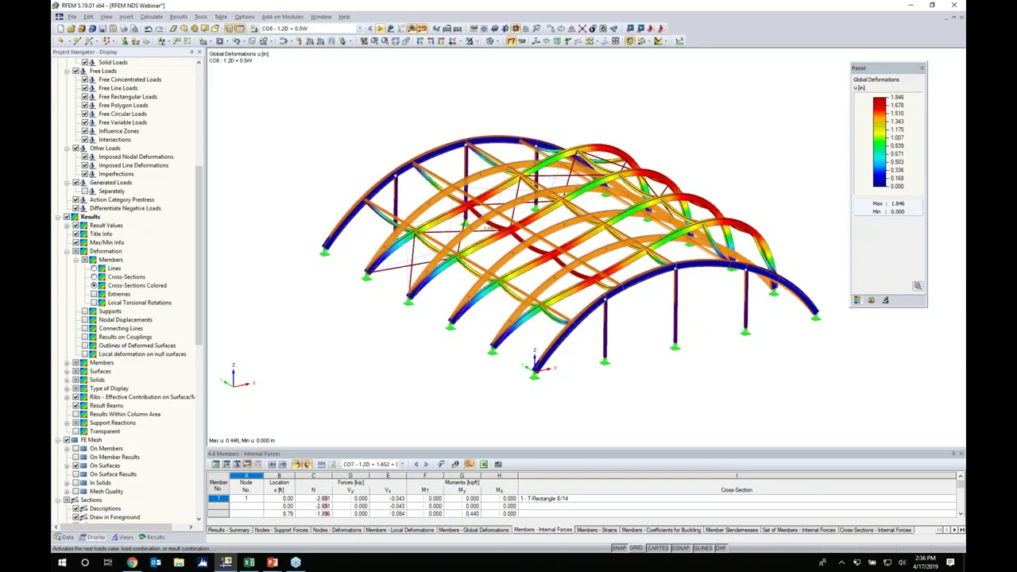
{"action": "left_click", "coordinate": [380, 29]}
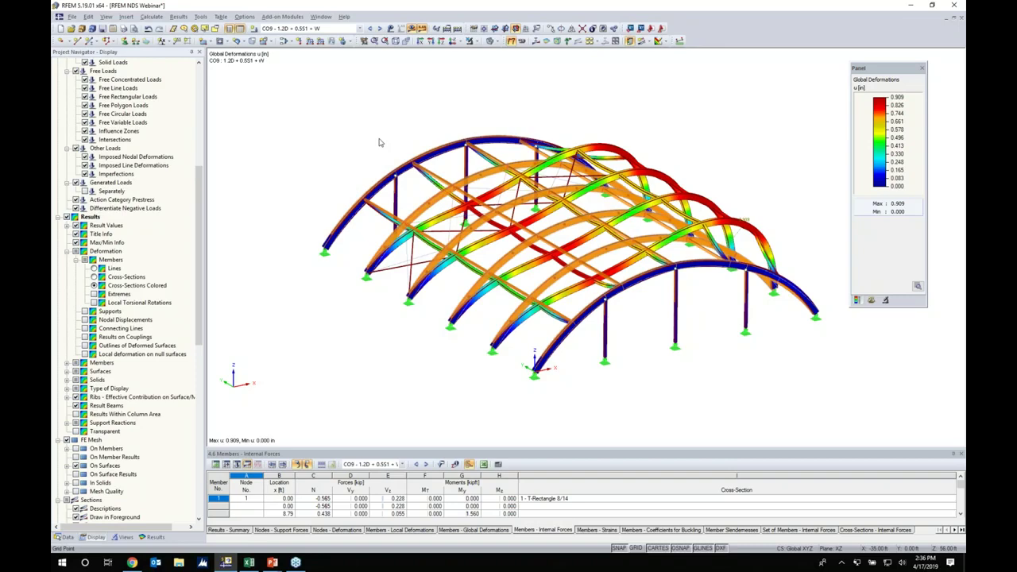
Replace the global deformations with the member internal force diagrams for My.
{"action": "left_click", "coordinate": [153, 537]}
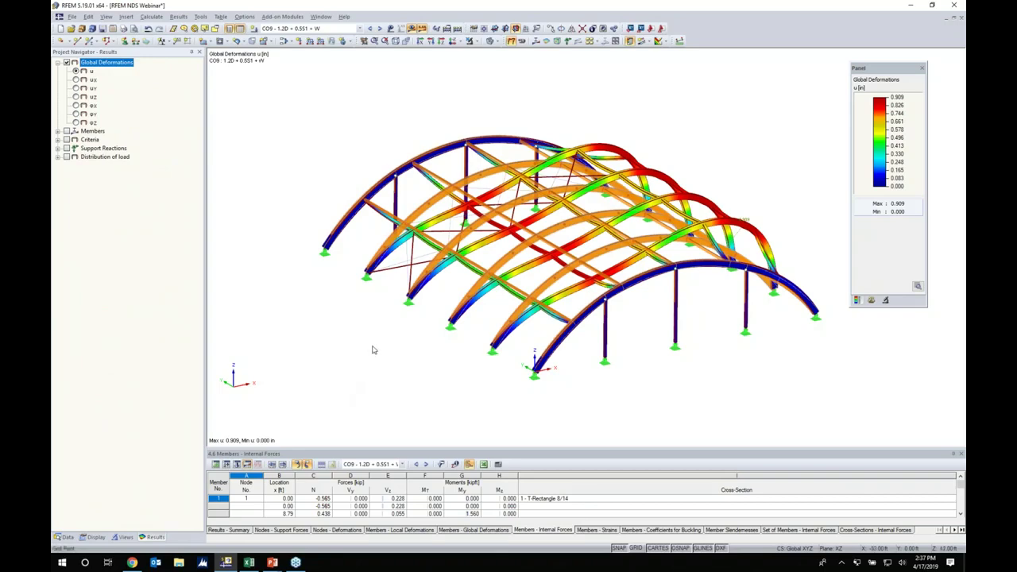
{"action": "left_click", "coordinate": [57, 131]}
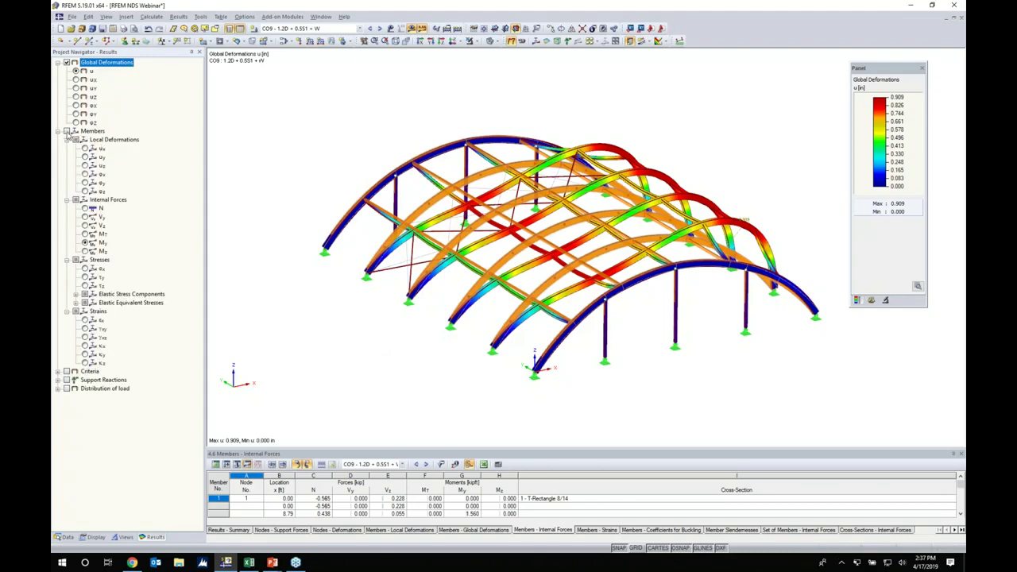
{"action": "left_click", "coordinate": [66, 131]}
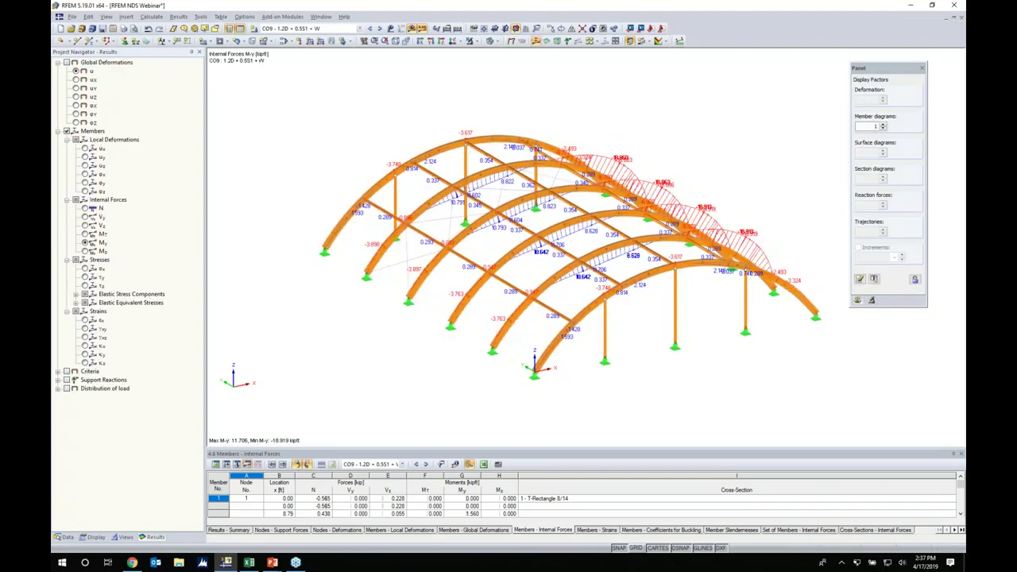
Isolate the front end arch and its columns with visibility by selected objects.
{"action": "middle_click_drag", "start_coordinate": [400, 333], "coordinate": [407, 306], "text": "ctrl"}
{"action": "middle_click_drag", "start_coordinate": [407, 306], "coordinate": [458, 292], "text": "ctrl"}
{"action": "left_click_drag", "start_coordinate": [564, 178], "coordinate": [640, 368]}
{"action": "left_click", "coordinate": [476, 40]}
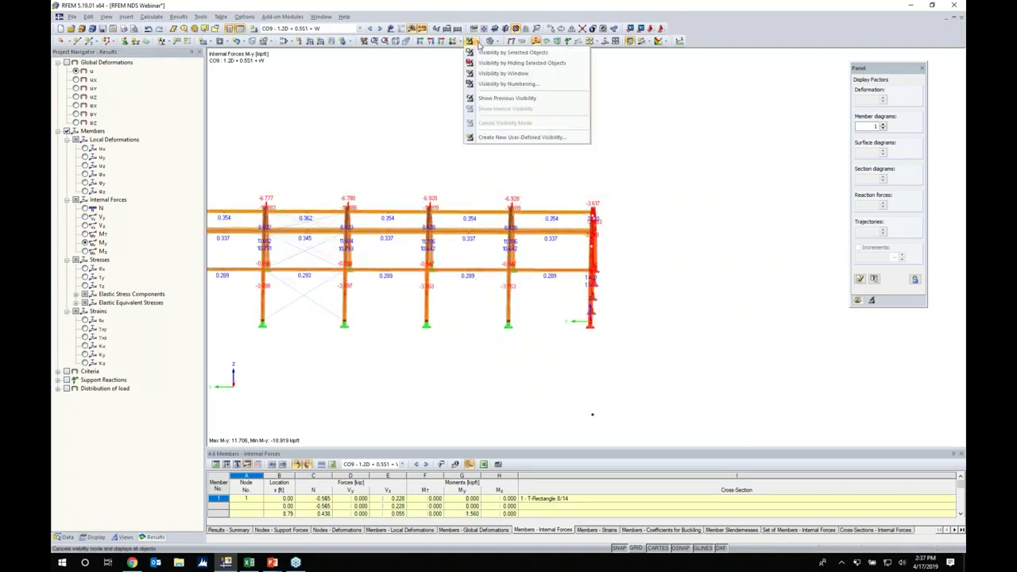
{"action": "left_click", "coordinate": [484, 53]}
{"action": "middle_click_drag", "start_coordinate": [657, 285], "coordinate": [583, 261], "text": "ctrl"}
{"action": "scroll", "coordinate": [592, 253], "scroll_direction": "up", "scroll_amount": 3}
{"action": "left_click", "coordinate": [649, 352]}
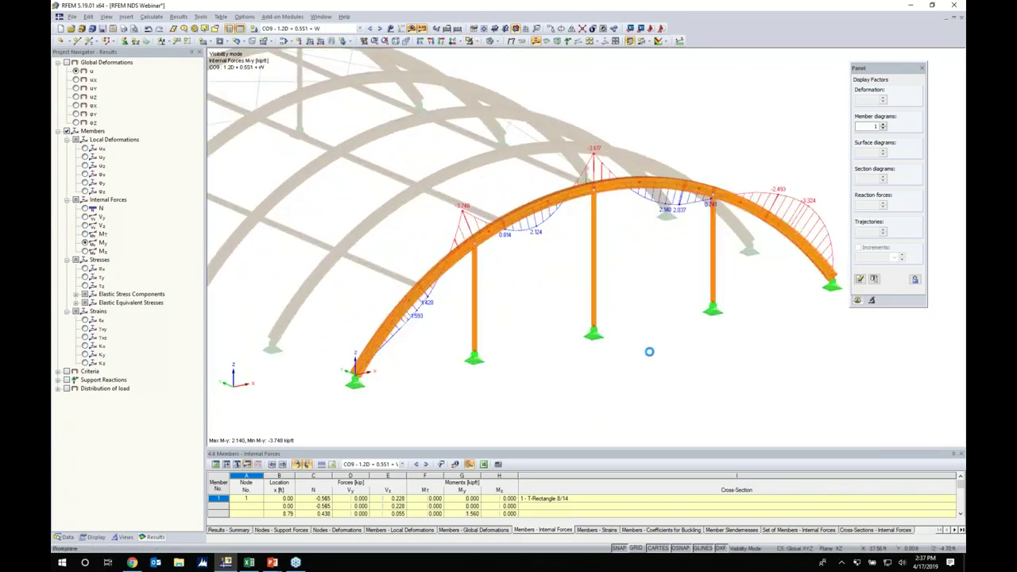
{"action": "scroll", "coordinate": [640, 342], "scroll_direction": "up", "scroll_amount": 1}
{"action": "middle_click_drag", "start_coordinate": [640, 342], "coordinate": [601, 339]}
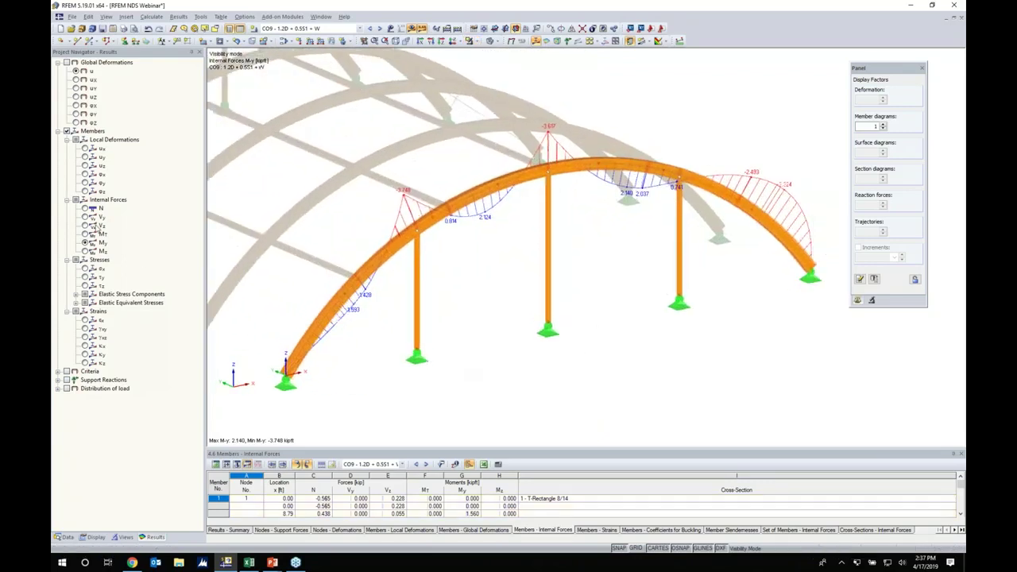
Examine the N, Vz, My and Mz diagrams of the isolated arch, ending with My.
{"action": "left_click", "coordinate": [86, 208]}
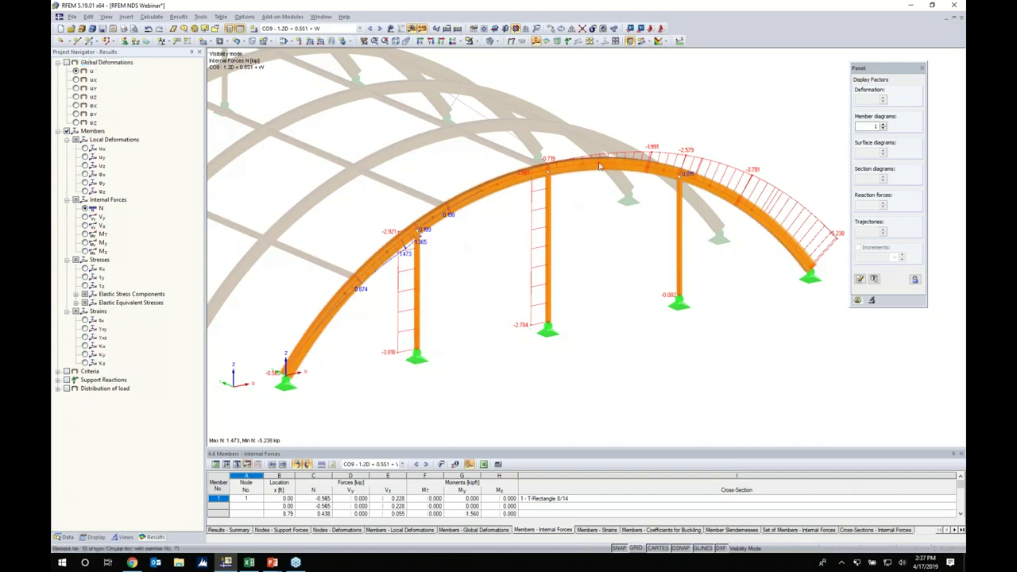
{"action": "left_click", "coordinate": [85, 225]}
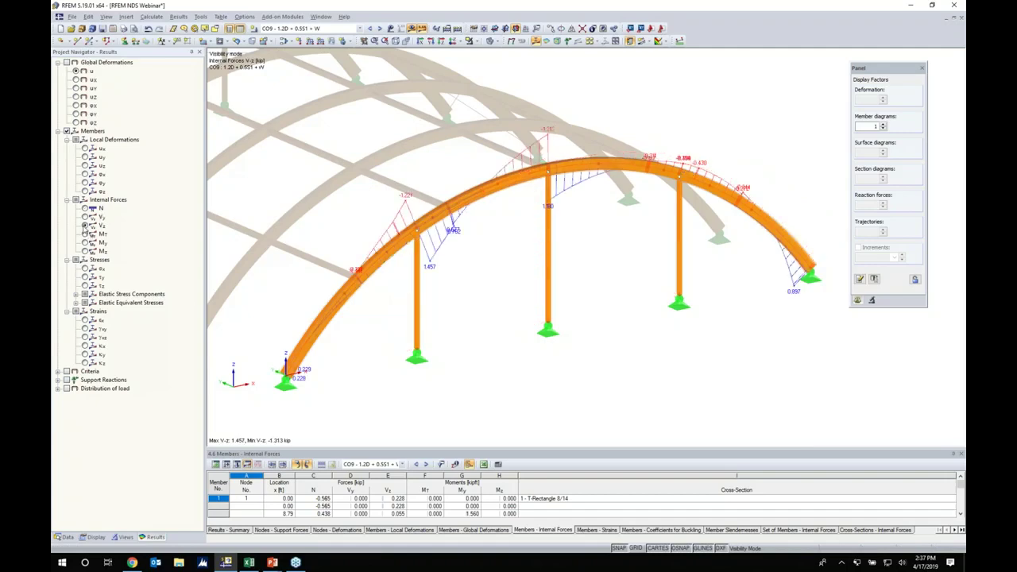
{"action": "left_click", "coordinate": [85, 242]}
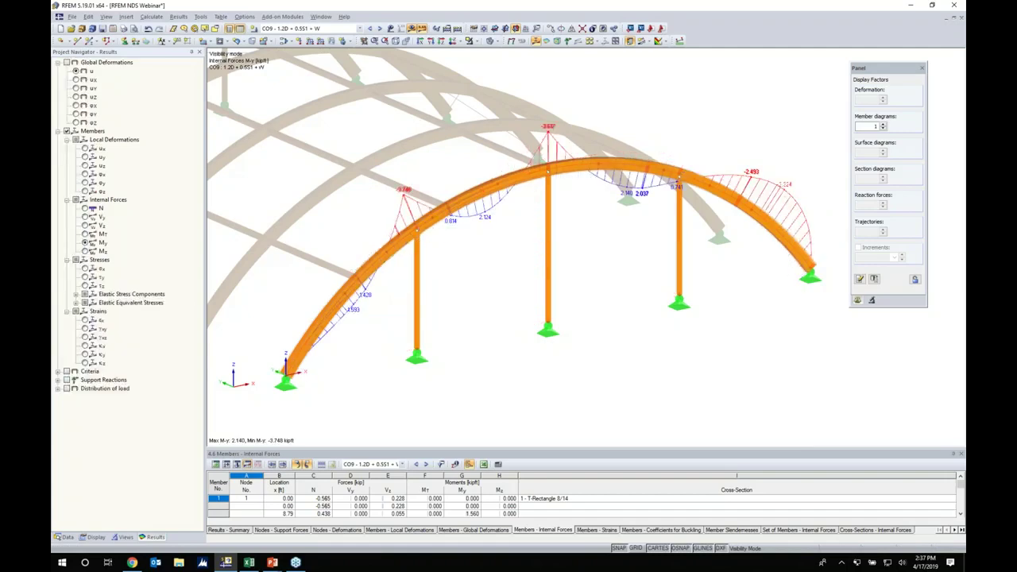
{"action": "left_click", "coordinate": [85, 251]}
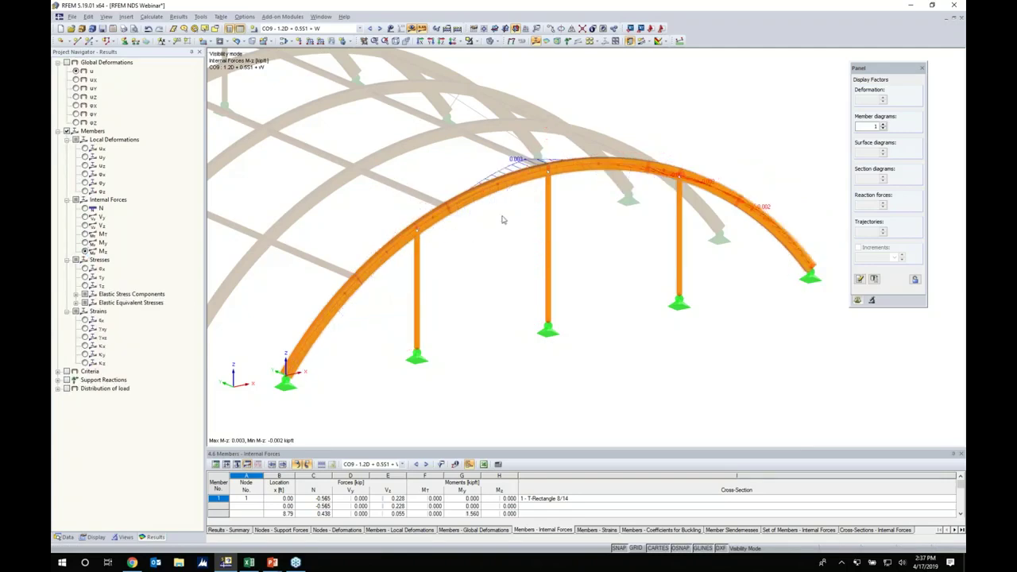
{"action": "left_click", "coordinate": [85, 242]}
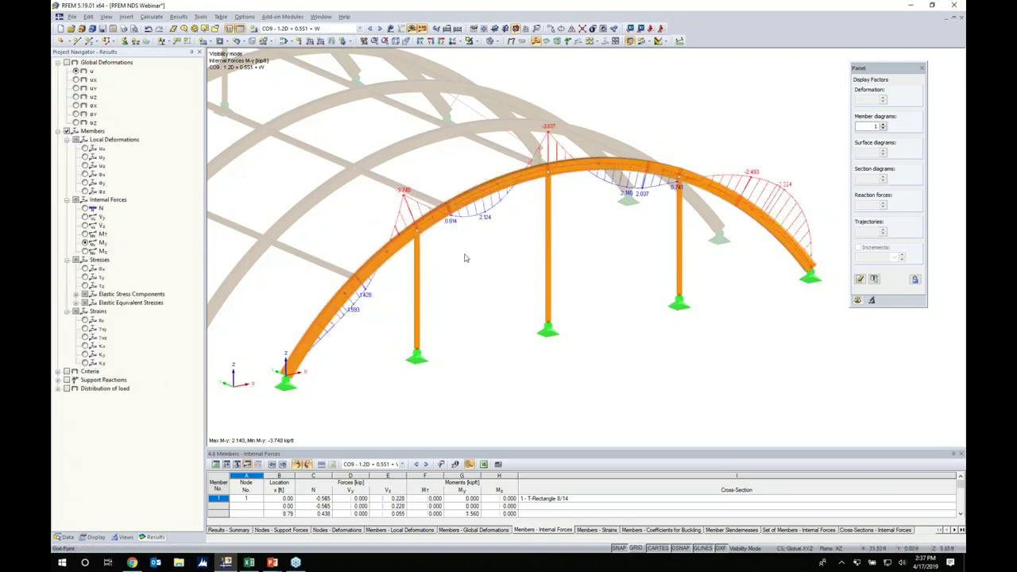
Open the result diagrams for the isolated arch's set of members and add the Vz shear force diagram.
{"action": "scroll", "coordinate": [470, 262], "scroll_direction": "down", "scroll_amount": 1}
{"action": "middle_click_drag", "start_coordinate": [473, 269], "coordinate": [492, 264]}
{"action": "scroll", "coordinate": [491, 264], "scroll_direction": "up", "scroll_amount": 5}
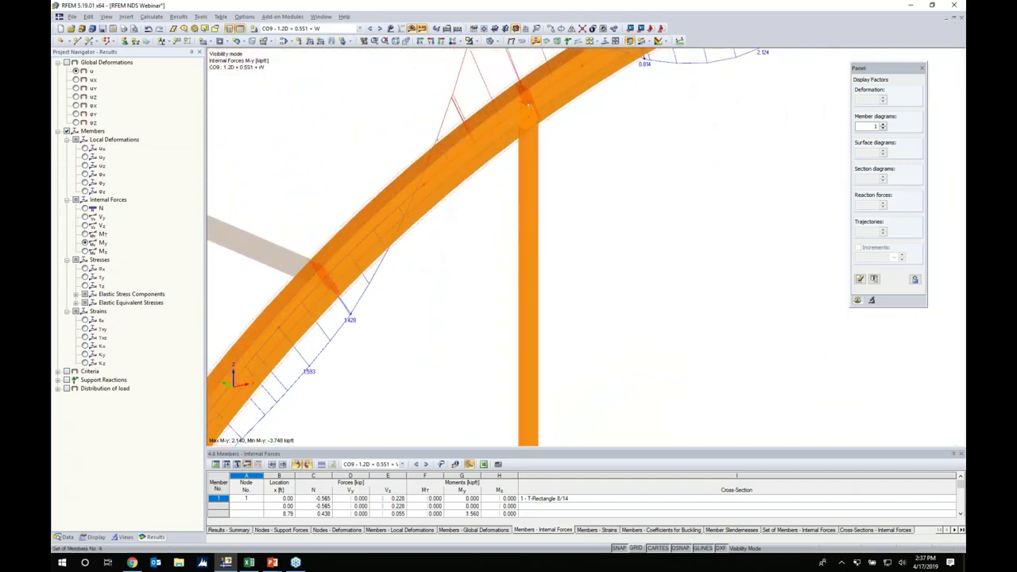
{"action": "right_click", "coordinate": [443, 208]}
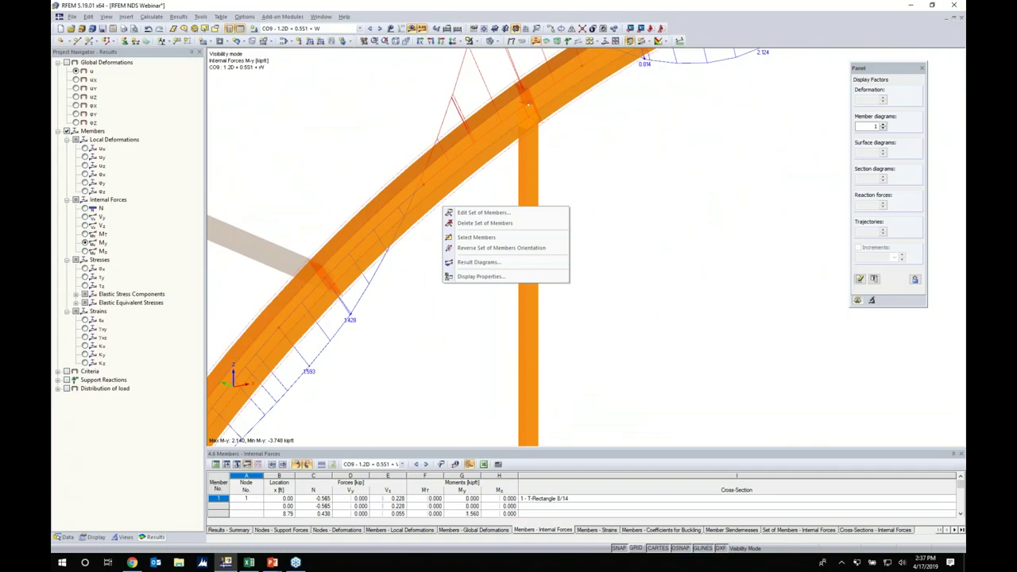
{"action": "left_click", "coordinate": [467, 265]}
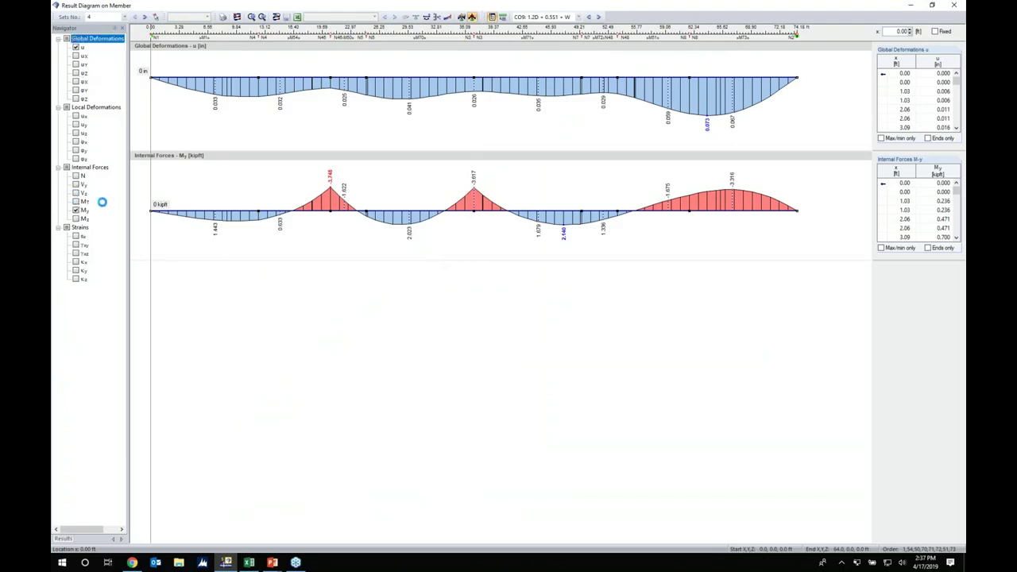
{"action": "left_click", "coordinate": [76, 192]}
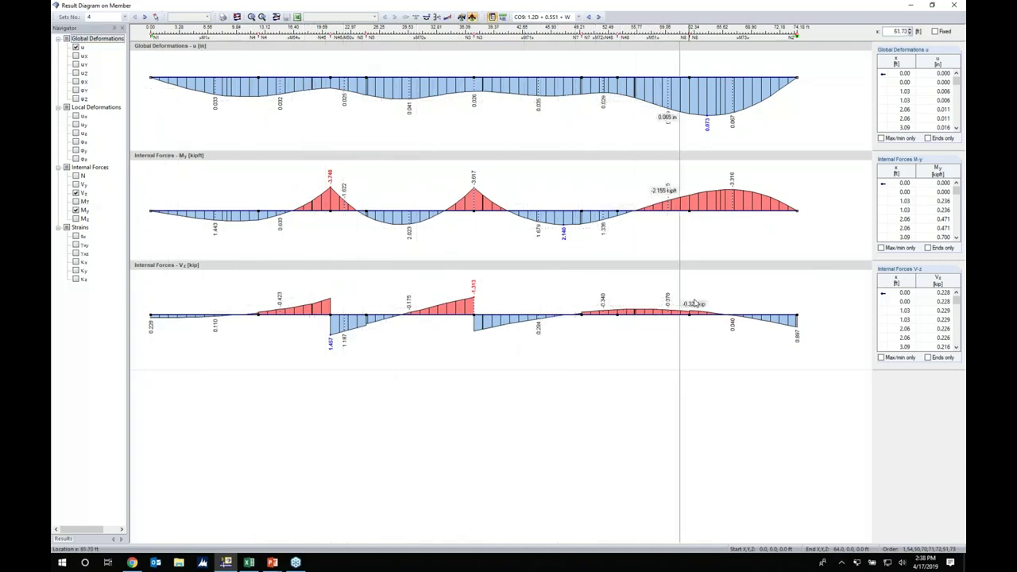
Compare the arch's result diagrams for CO10, CO9 and CO8, and close the diagram window.
{"action": "left_click", "coordinate": [598, 16]}
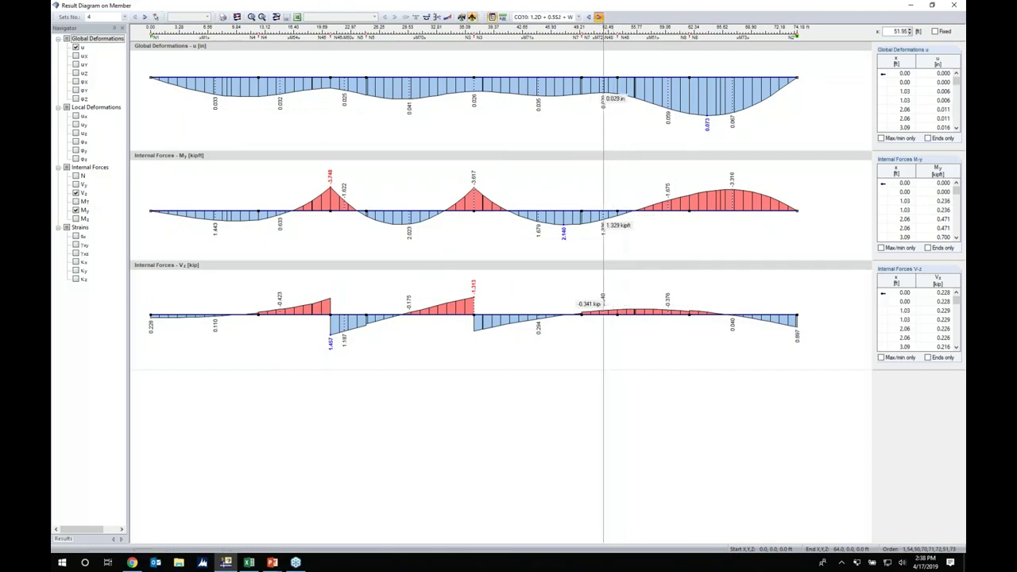
{"action": "left_click", "coordinate": [588, 17]}
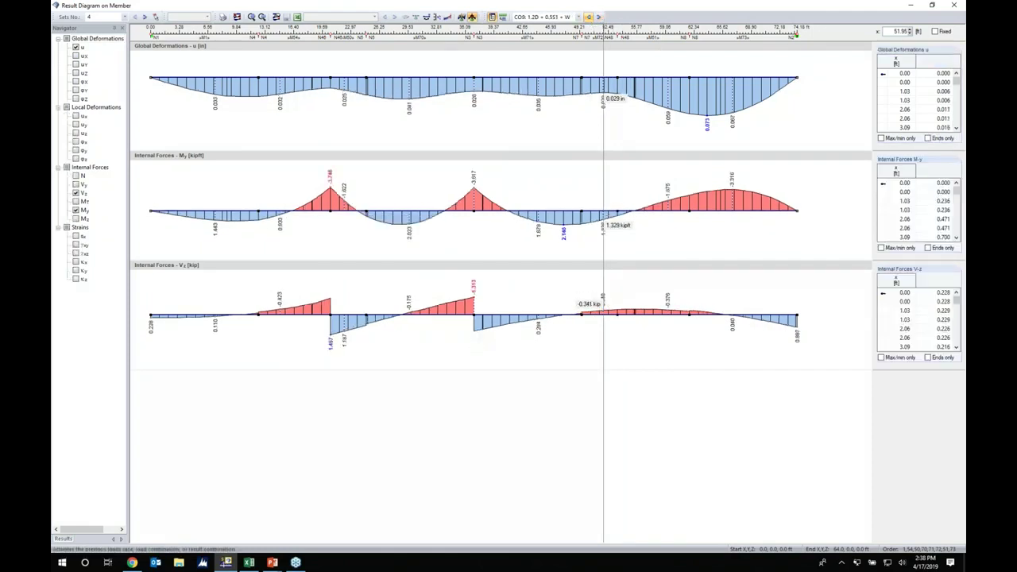
{"action": "left_click", "coordinate": [588, 16]}
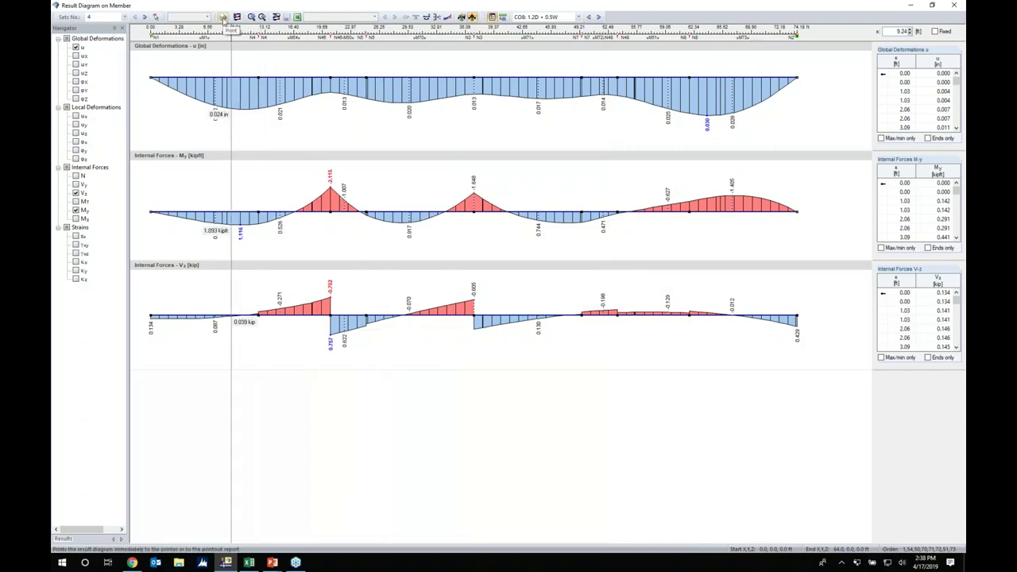
{"action": "left_click", "coordinate": [953, 5]}
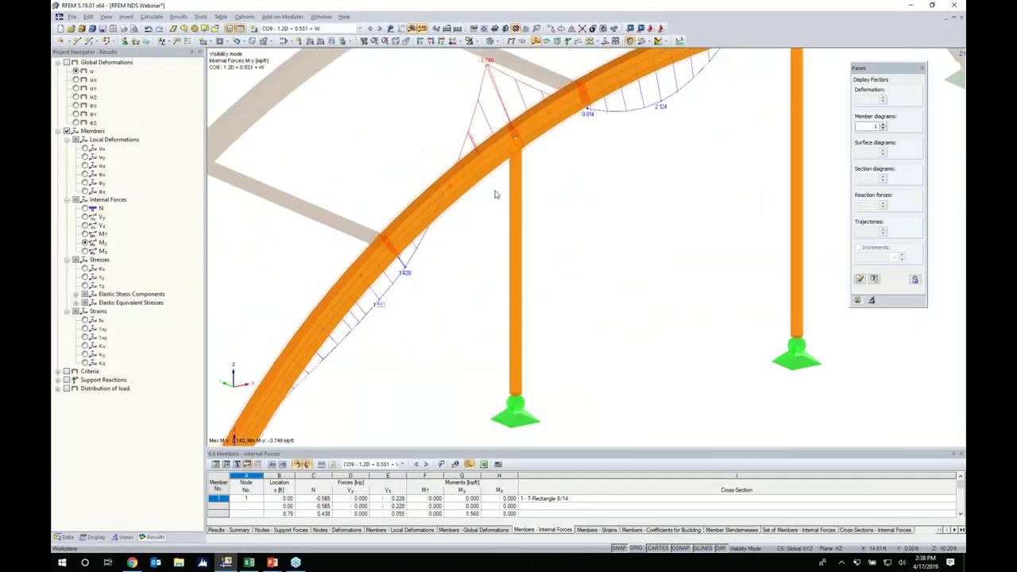
Show the support reactions on the isolated arch and enlarge the table of member internal forces.
{"action": "scroll", "coordinate": [497, 194], "scroll_direction": "down", "scroll_amount": 4}
{"action": "middle_click_drag", "start_coordinate": [562, 217], "coordinate": [500, 259]}
{"action": "scroll", "coordinate": [532, 253], "scroll_direction": "down", "scroll_amount": 1}
{"action": "left_click", "coordinate": [67, 380]}
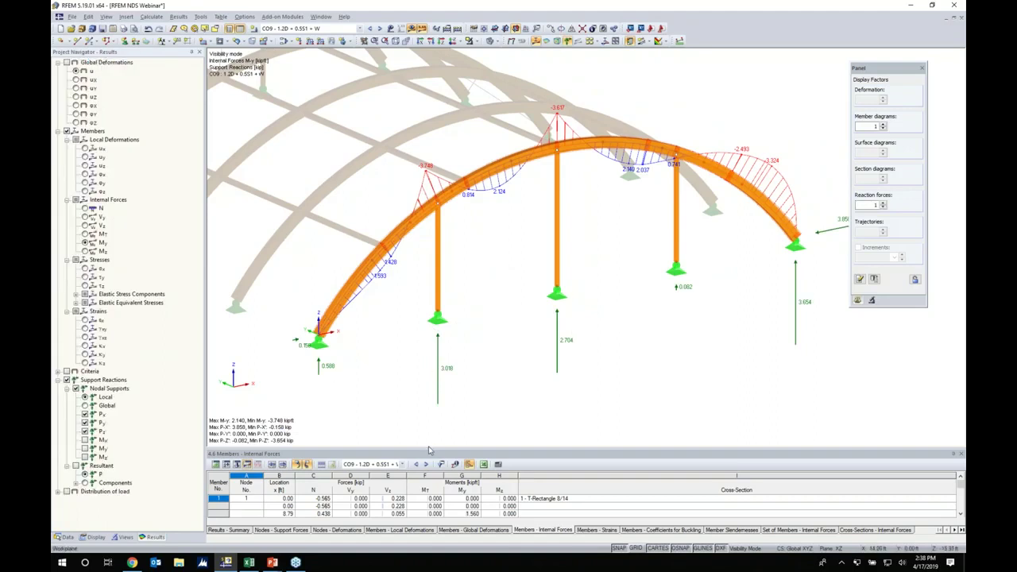
{"action": "left_click_drag", "start_coordinate": [429, 451], "coordinate": [429, 382]}
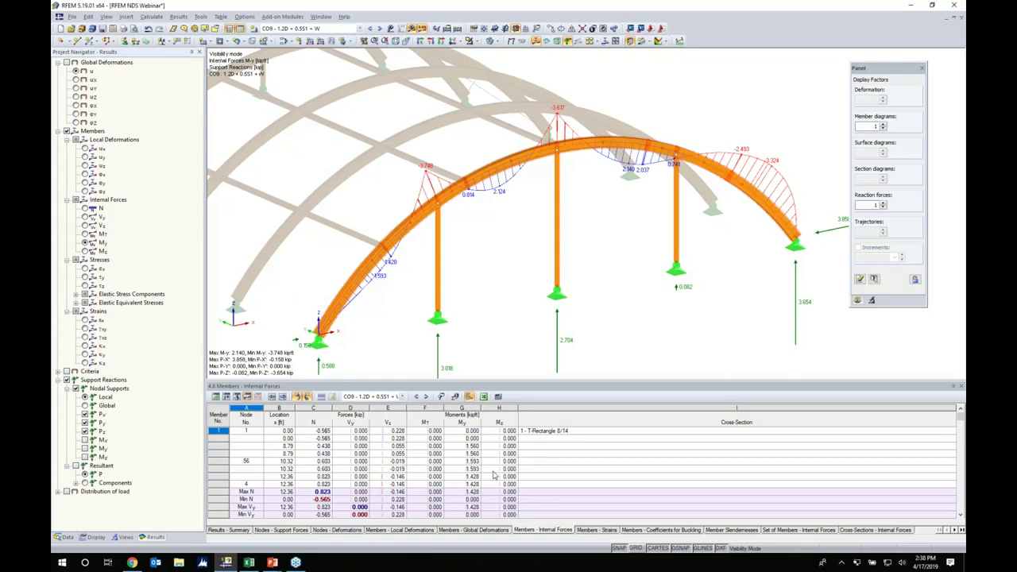
{"action": "scroll", "coordinate": [531, 260], "scroll_direction": "down", "scroll_amount": 5}
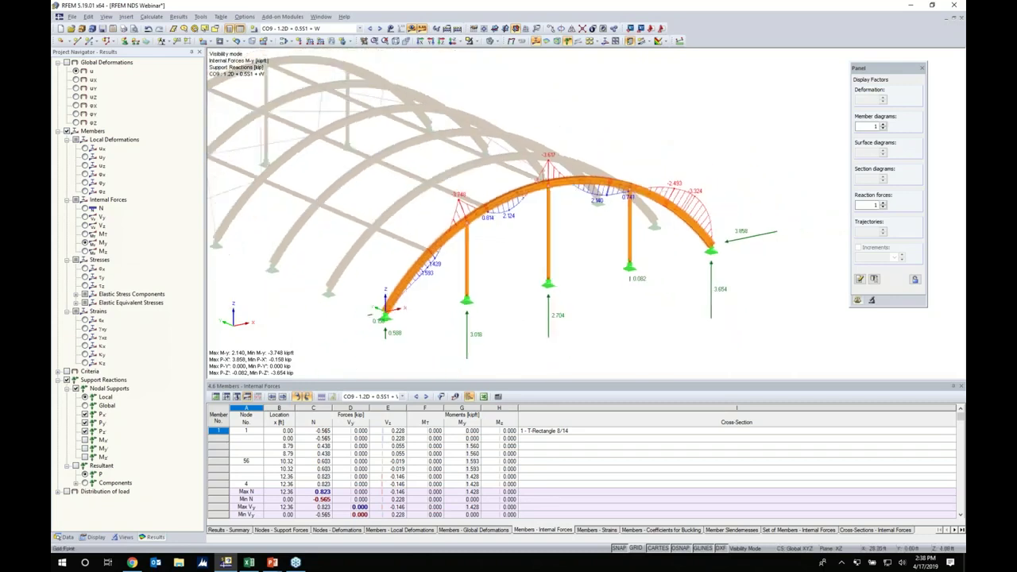
Cancel the visibility mode so that the whole arch structure is displayed instead of the isolated arch.
{"action": "left_click", "coordinate": [492, 41]}
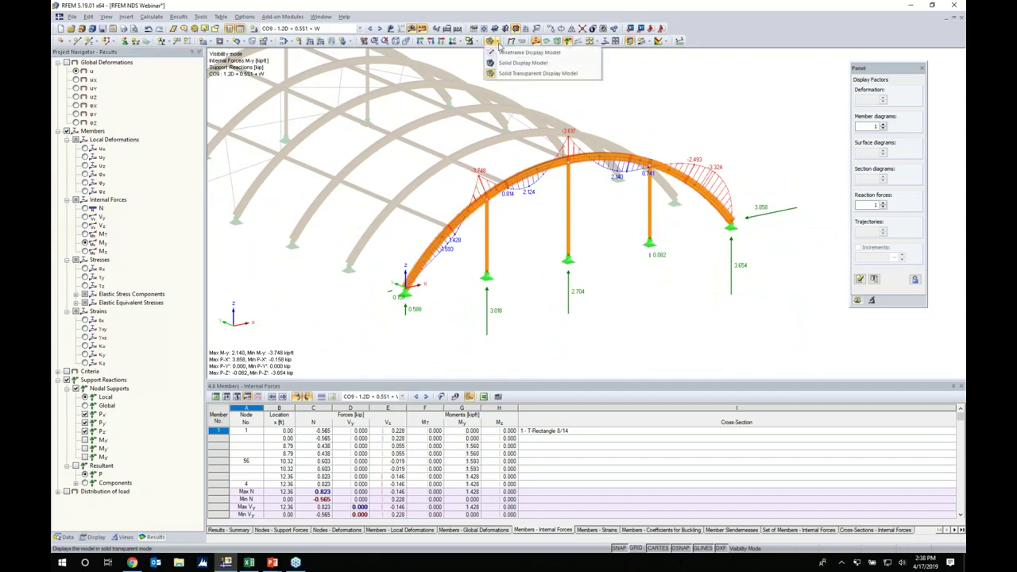
{"action": "left_click", "coordinate": [477, 42]}
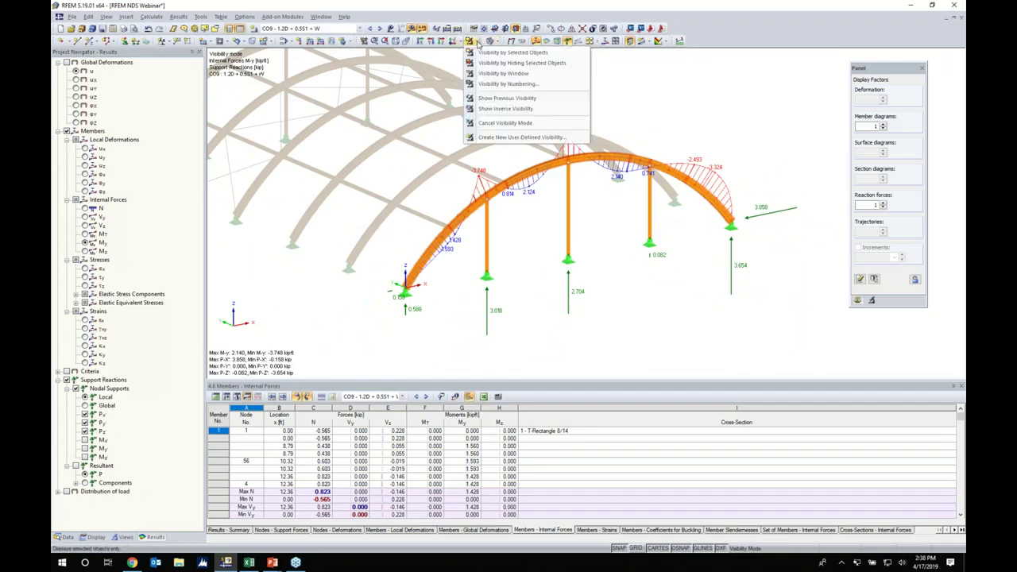
{"action": "left_click", "coordinate": [483, 123]}
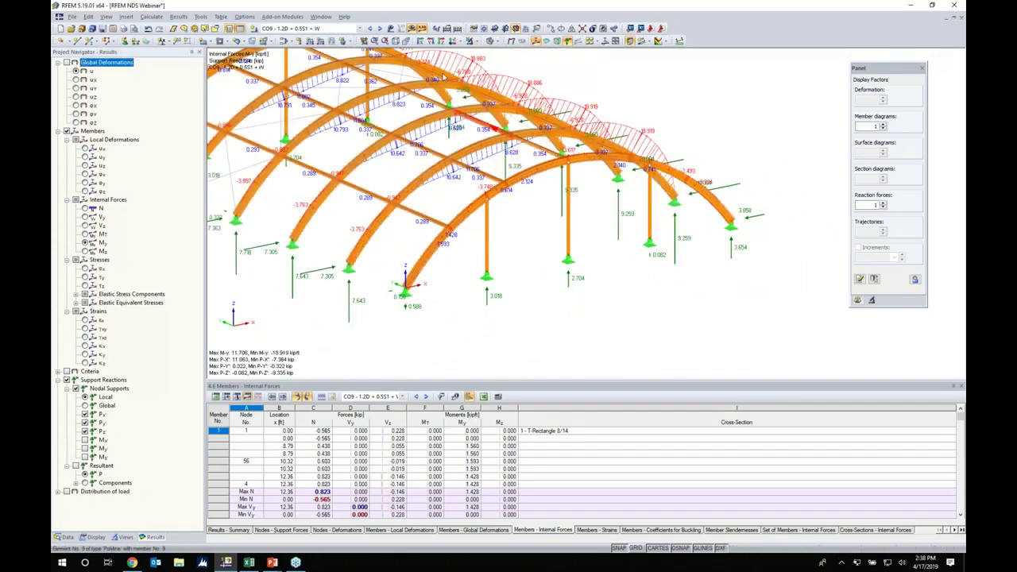
Hide the results and loads on the full model and reduce the height of the member internal forces table.
{"action": "left_click", "coordinate": [417, 29]}
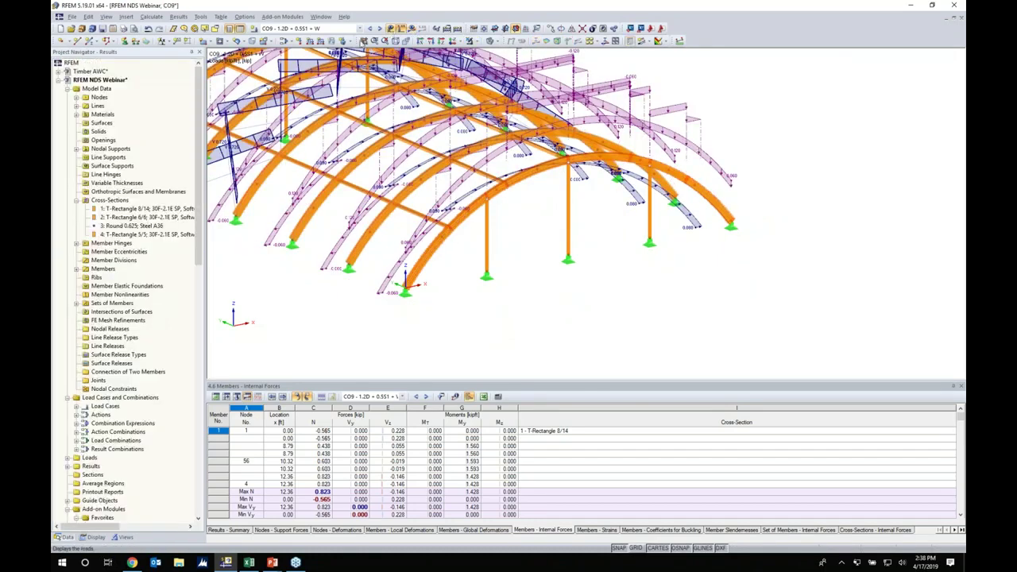
{"action": "left_click", "coordinate": [390, 30]}
{"action": "scroll", "coordinate": [499, 231], "scroll_direction": "down", "scroll_amount": 1}
{"action": "middle_click_drag", "start_coordinate": [502, 234], "coordinate": [565, 220]}
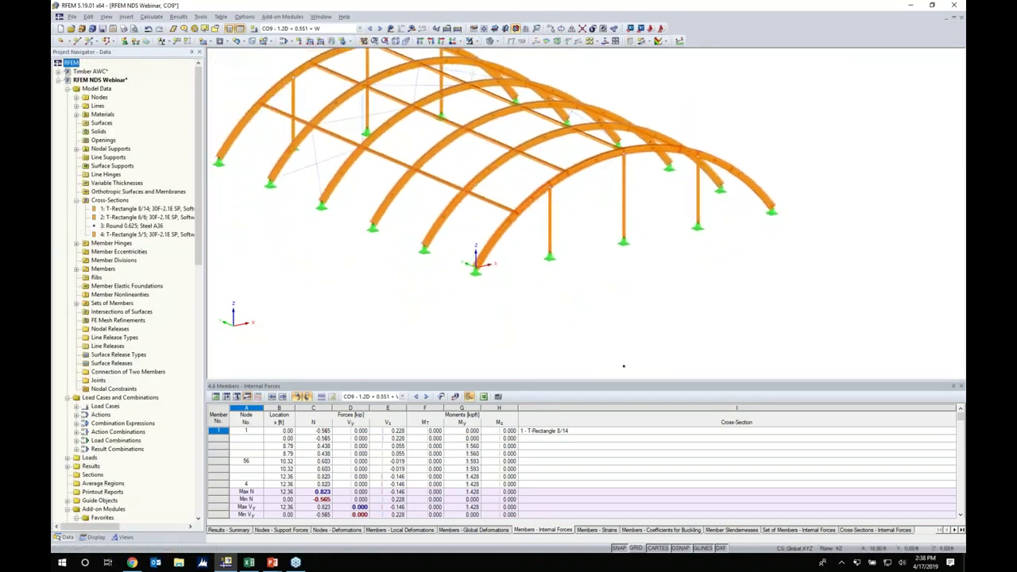
{"action": "scroll", "coordinate": [577, 226], "scroll_direction": "down", "scroll_amount": 3}
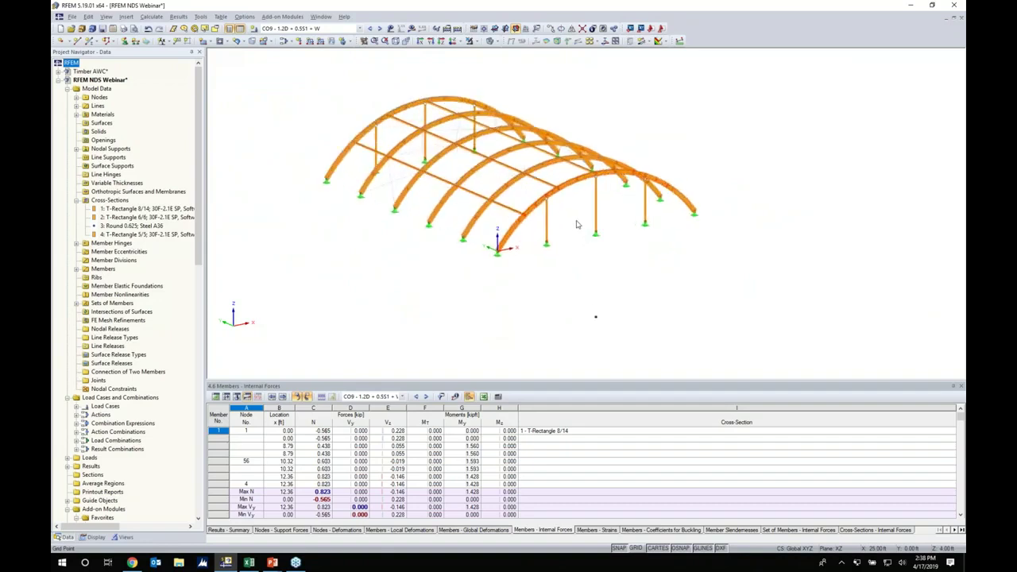
{"action": "left_click_drag", "start_coordinate": [534, 381], "coordinate": [533, 425]}
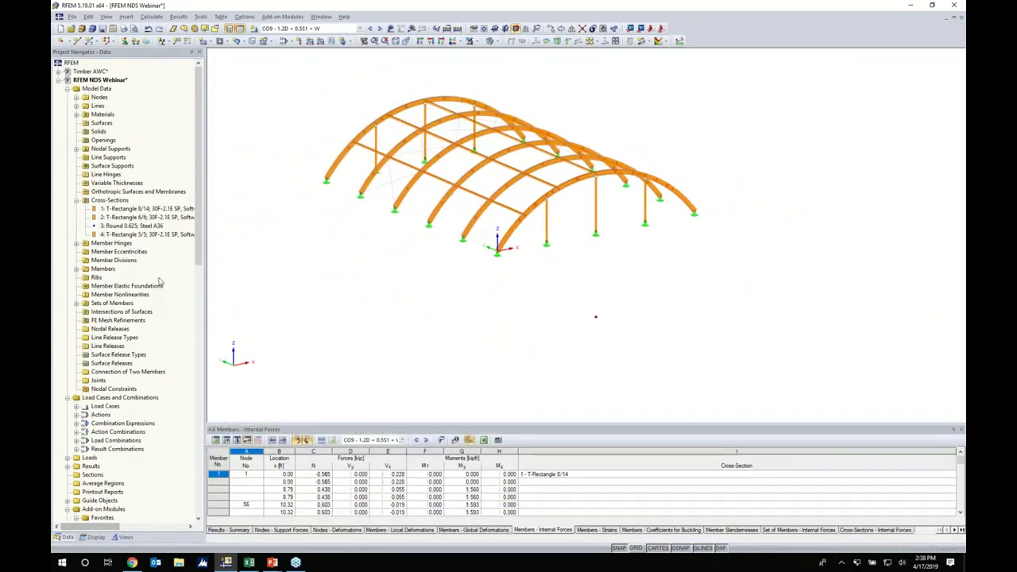
Look through the available add-on modules and open RF-TIMBER AWC for timber member design.
{"action": "scroll", "coordinate": [159, 282], "scroll_direction": "down", "scroll_amount": 6}
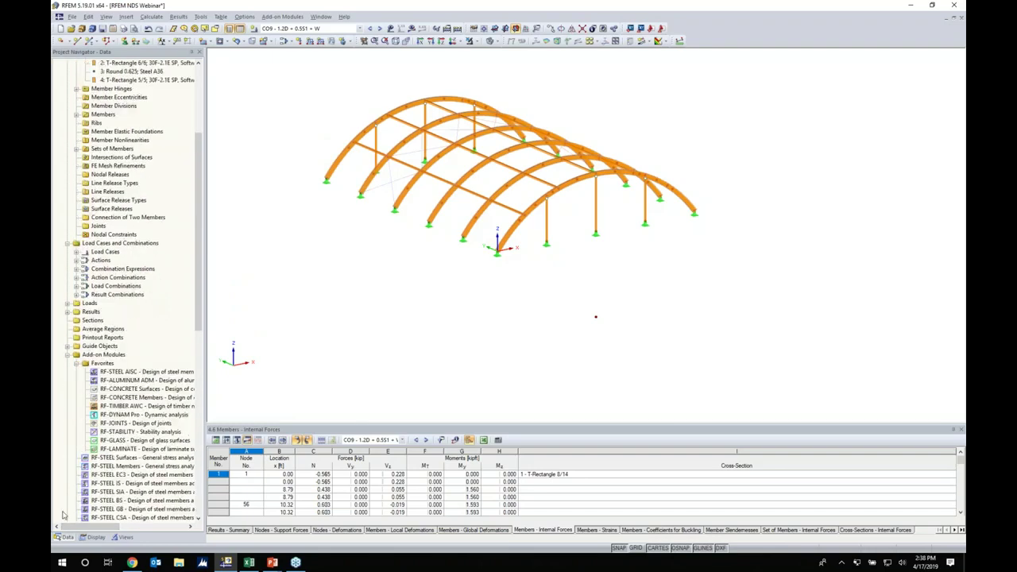
{"action": "scroll", "coordinate": [120, 387], "scroll_direction": "down", "scroll_amount": 6}
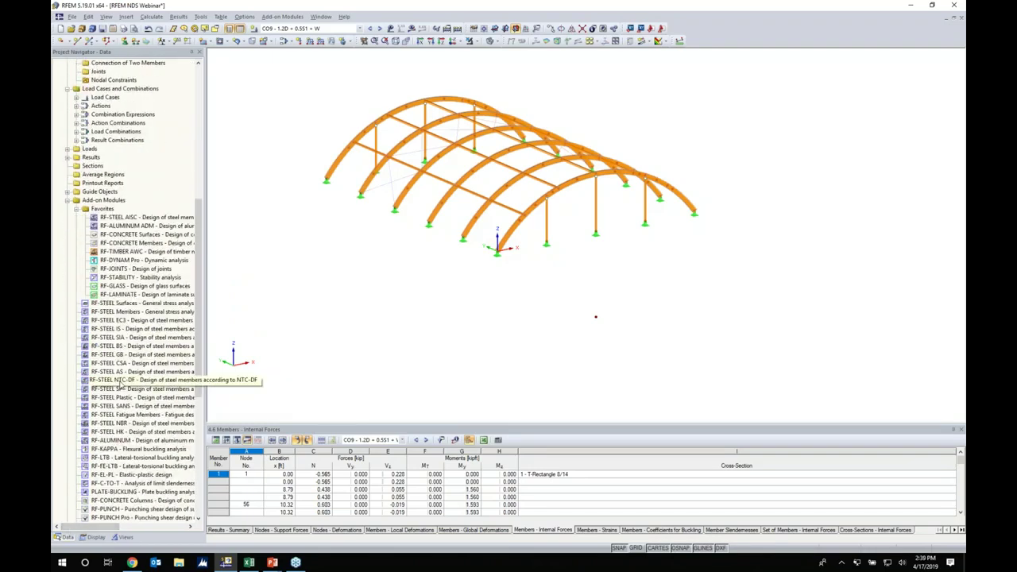
{"action": "scroll", "coordinate": [151, 296], "scroll_direction": "down", "scroll_amount": 6}
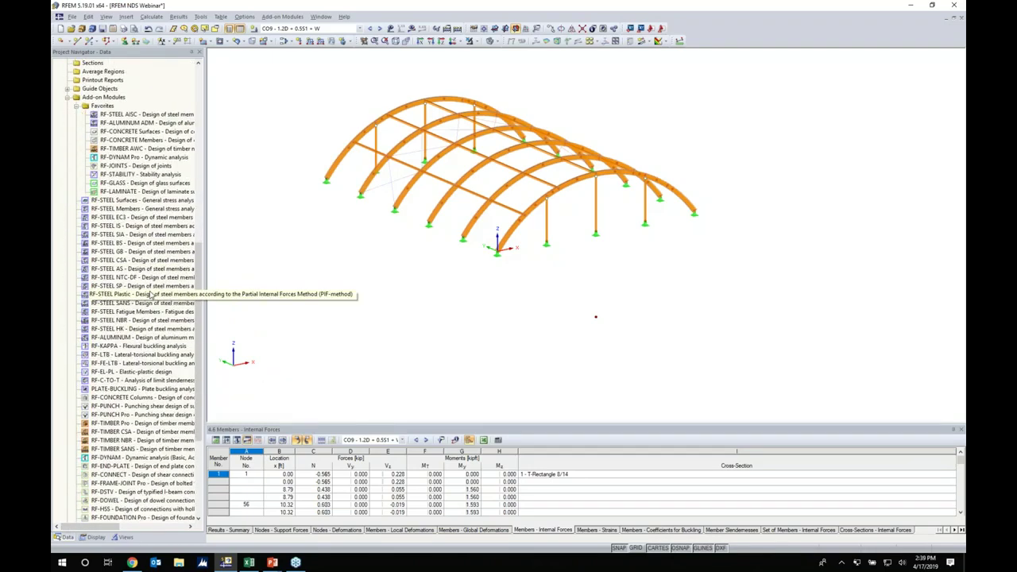
{"action": "scroll", "coordinate": [151, 299], "scroll_direction": "down", "scroll_amount": 1}
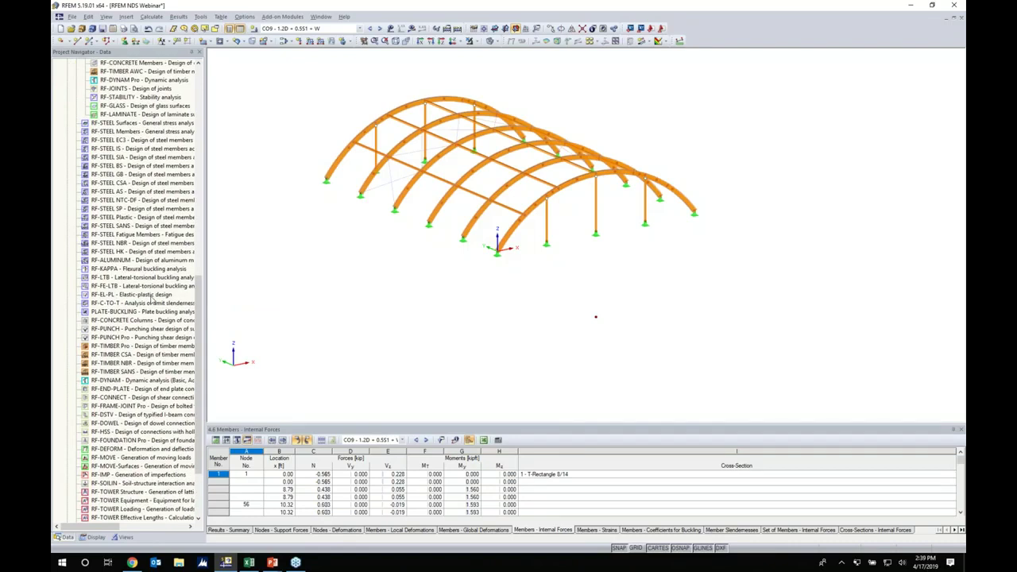
{"action": "scroll", "coordinate": [152, 300], "scroll_direction": "up", "scroll_amount": 4}
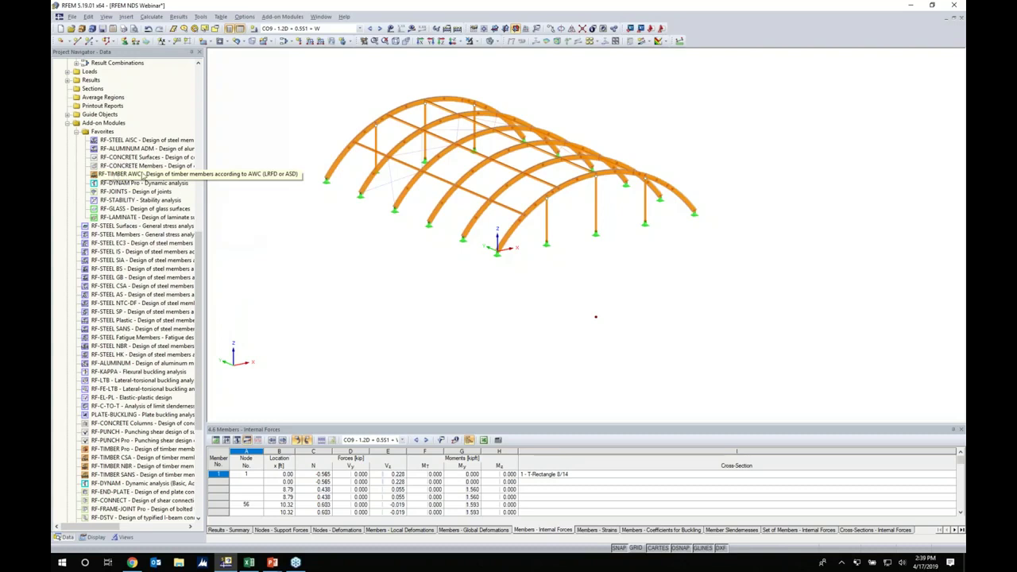
{"action": "left_click", "coordinate": [283, 16]}
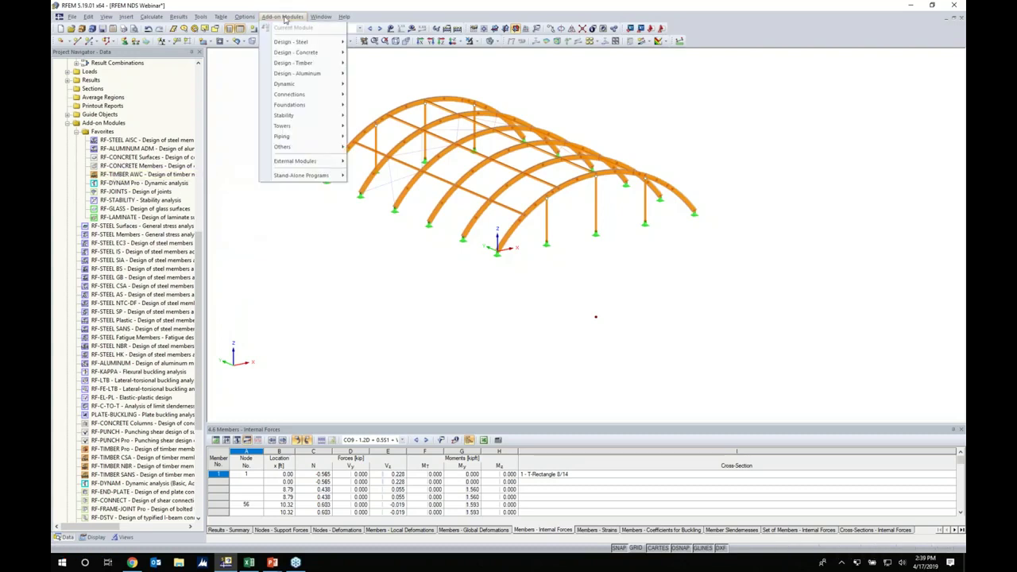
{"action": "mouse_move", "coordinate": [297, 63]}
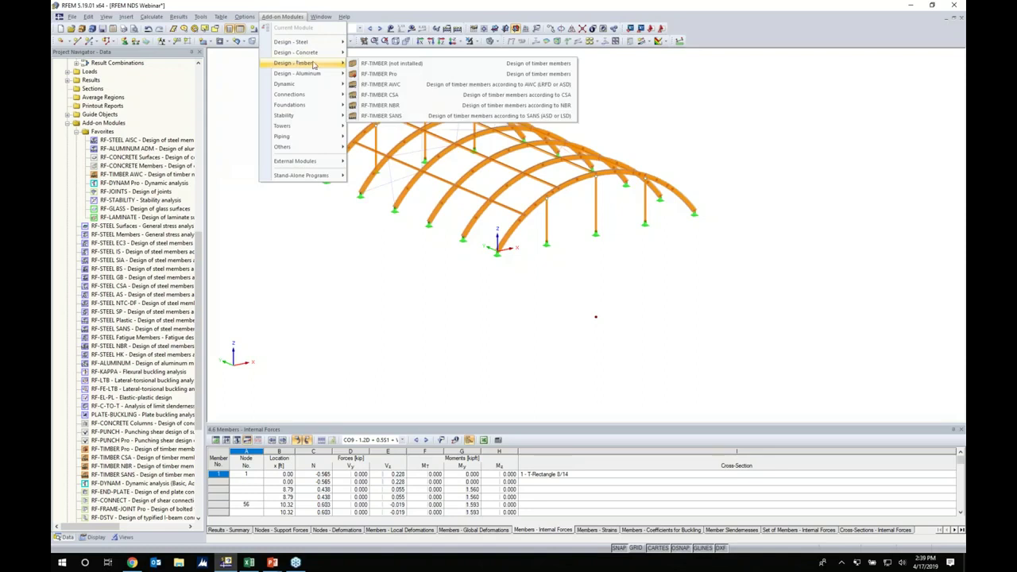
{"action": "left_click", "coordinate": [393, 85]}
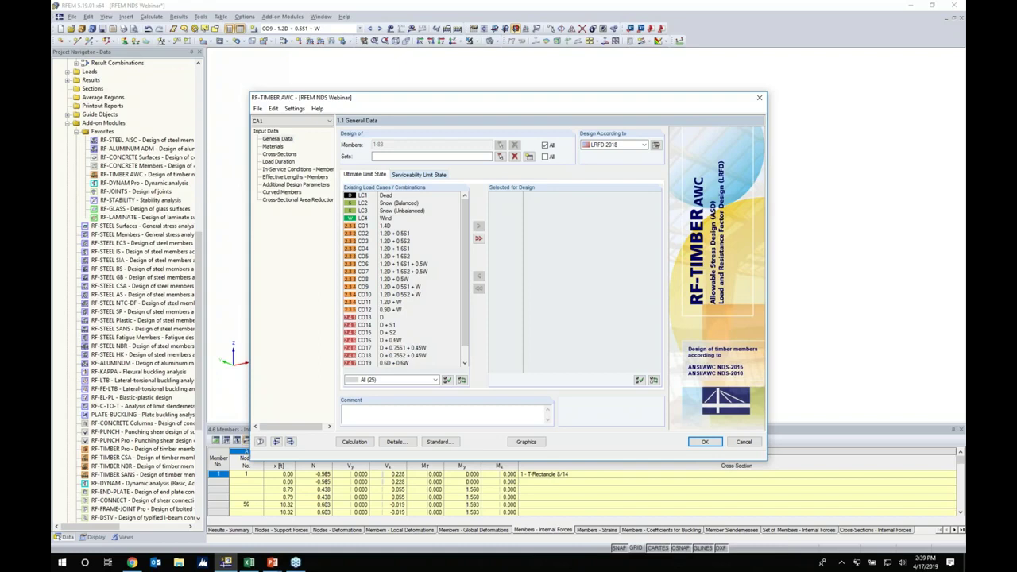
Clear the preset selection of all members for design and rename the design case as Columns.
{"action": "left_click", "coordinate": [545, 145]}
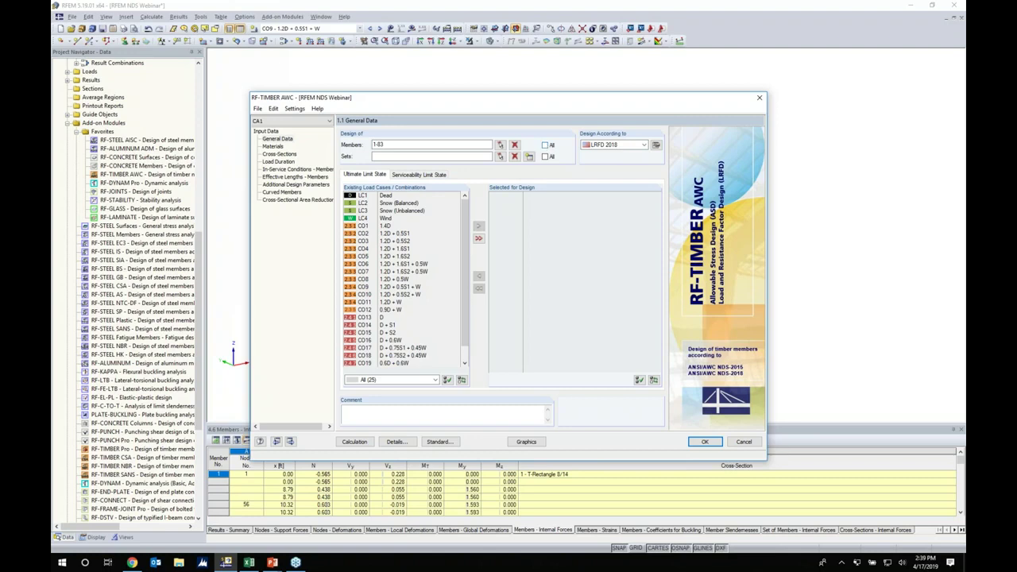
{"action": "left_click", "coordinate": [514, 144]}
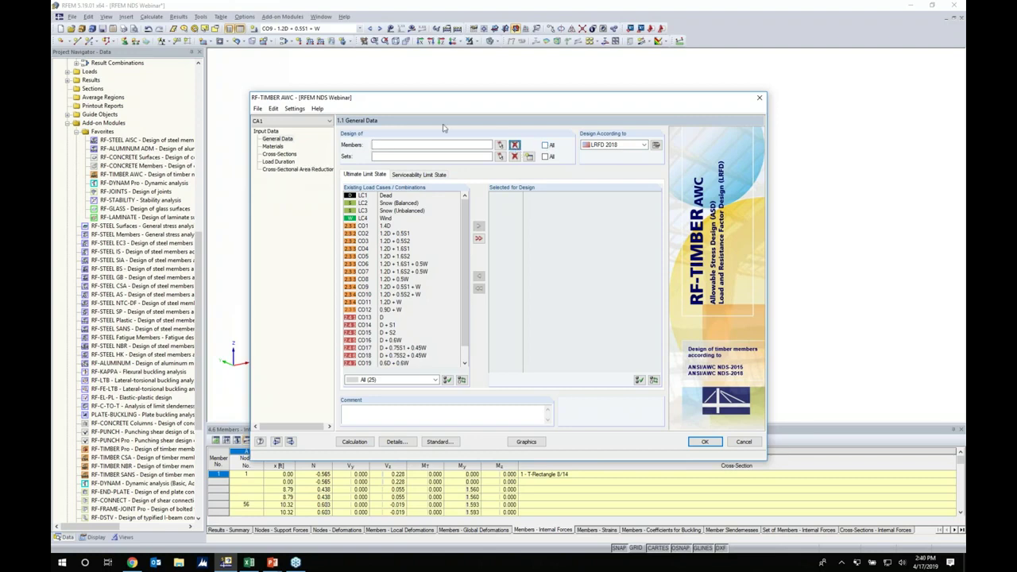
{"action": "left_click", "coordinate": [258, 108]}
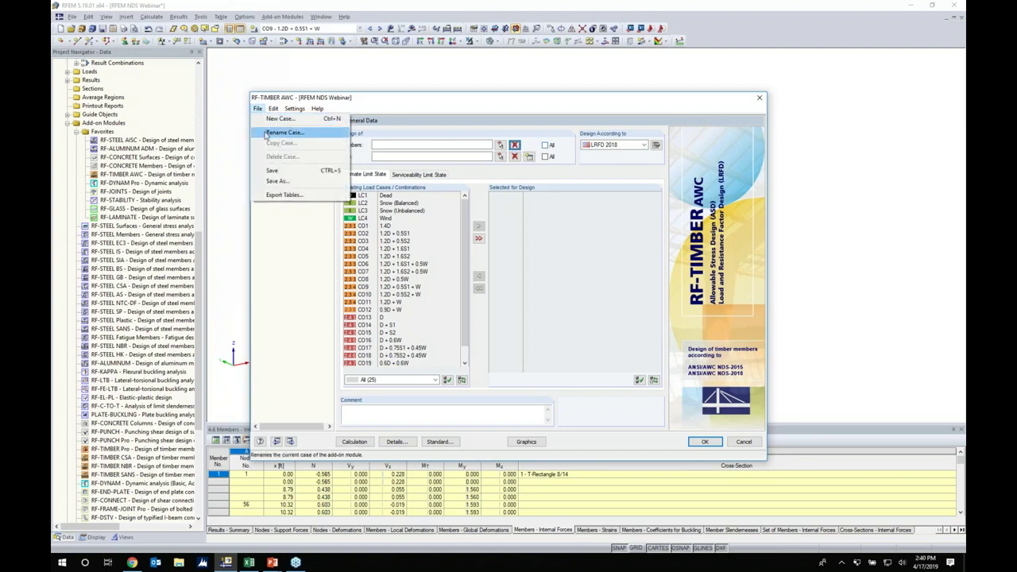
{"action": "left_click", "coordinate": [268, 132]}
{"action": "type", "text": "Columns"}
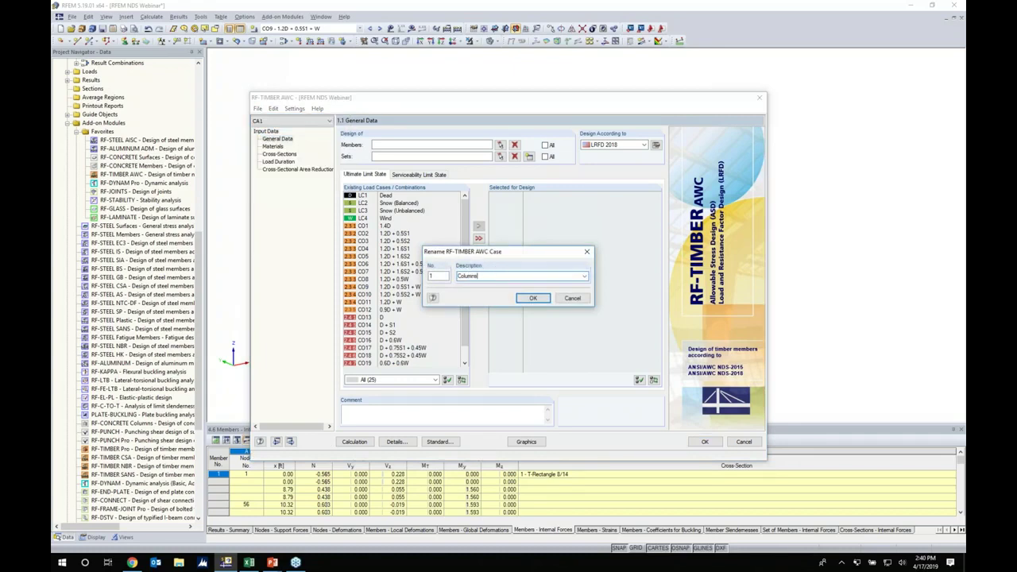
{"action": "left_click", "coordinate": [533, 297]}
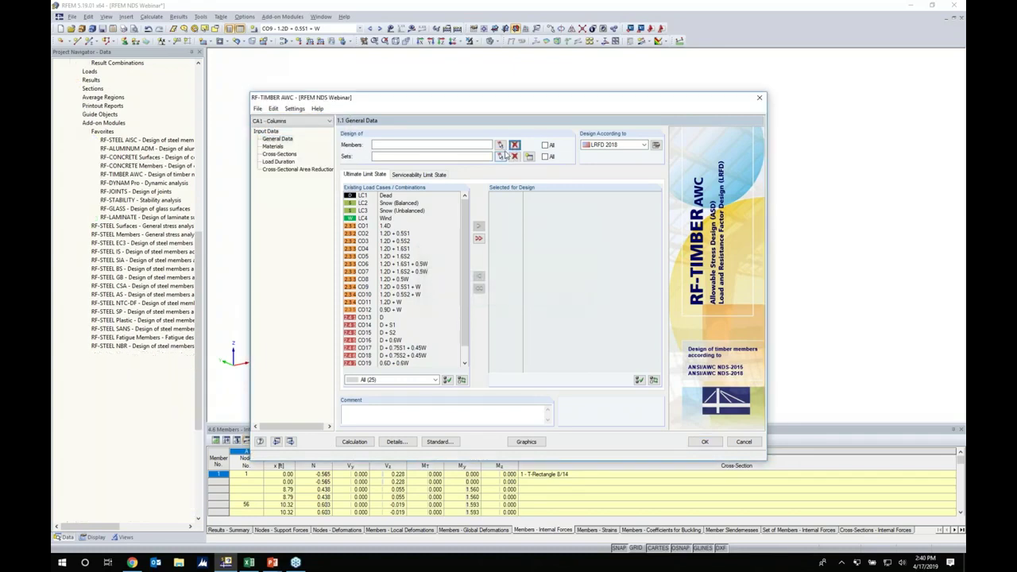
Pick the vertical columns at both ends of the structure, members 44-49, in the model for design.
{"action": "left_click", "coordinate": [500, 146]}
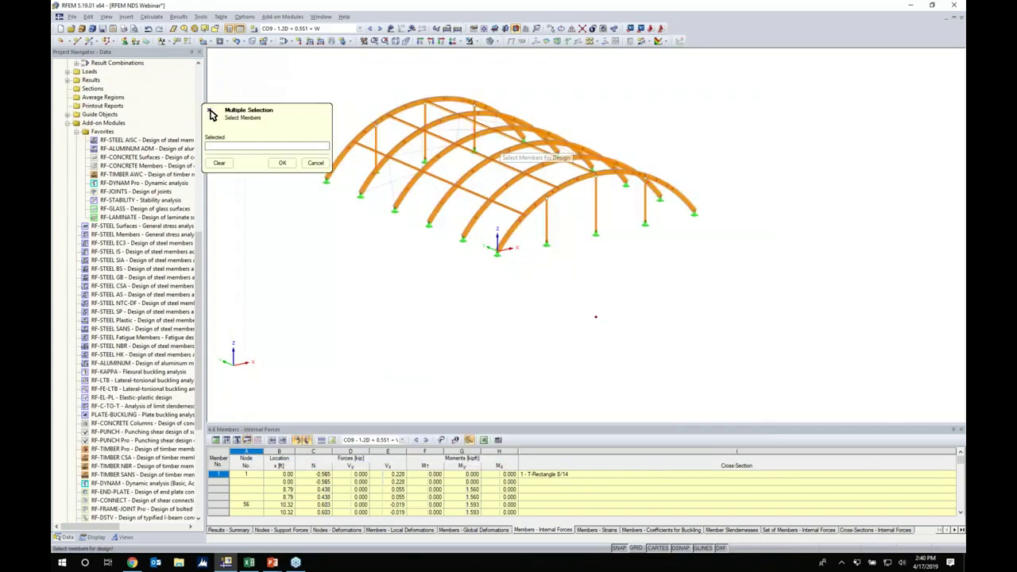
{"action": "middle_click_drag", "start_coordinate": [463, 222], "coordinate": [430, 194], "text": "ctrl"}
{"action": "scroll", "coordinate": [430, 196], "scroll_direction": "down", "scroll_amount": 1}
{"action": "scroll", "coordinate": [500, 189], "scroll_direction": "up", "scroll_amount": 8}
{"action": "left_click_drag", "start_coordinate": [659, 251], "coordinate": [383, 180]}
{"action": "middle_click_drag", "start_coordinate": [478, 272], "coordinate": [510, 269], "text": "ctrl"}
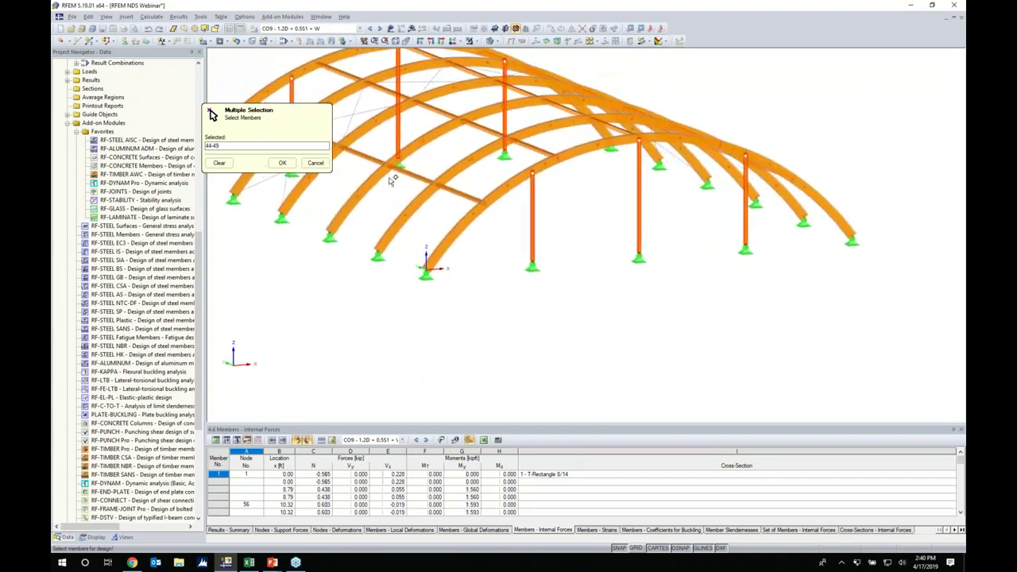
{"action": "left_click", "coordinate": [281, 163]}
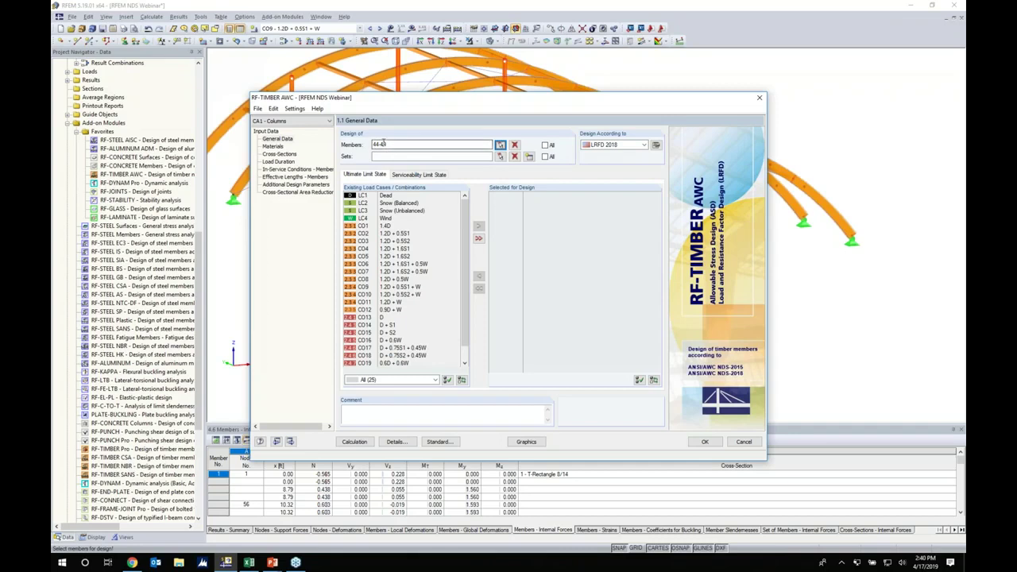
Choose LRFD 2018 as the design method and add combinations CO1 to CO12 to the ultimate limit state design.
{"action": "left_click", "coordinate": [607, 144]}
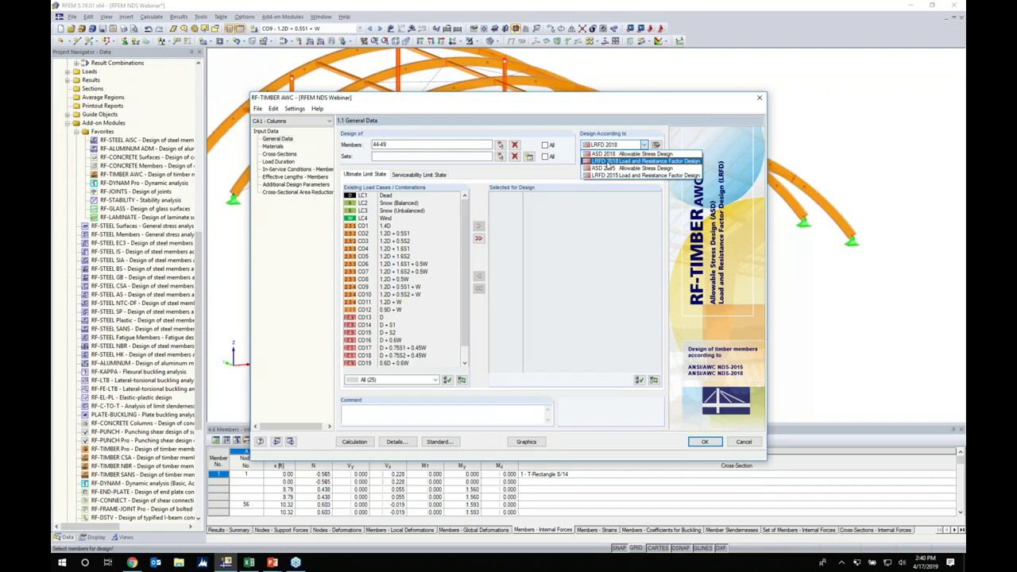
{"action": "left_click", "coordinate": [608, 161]}
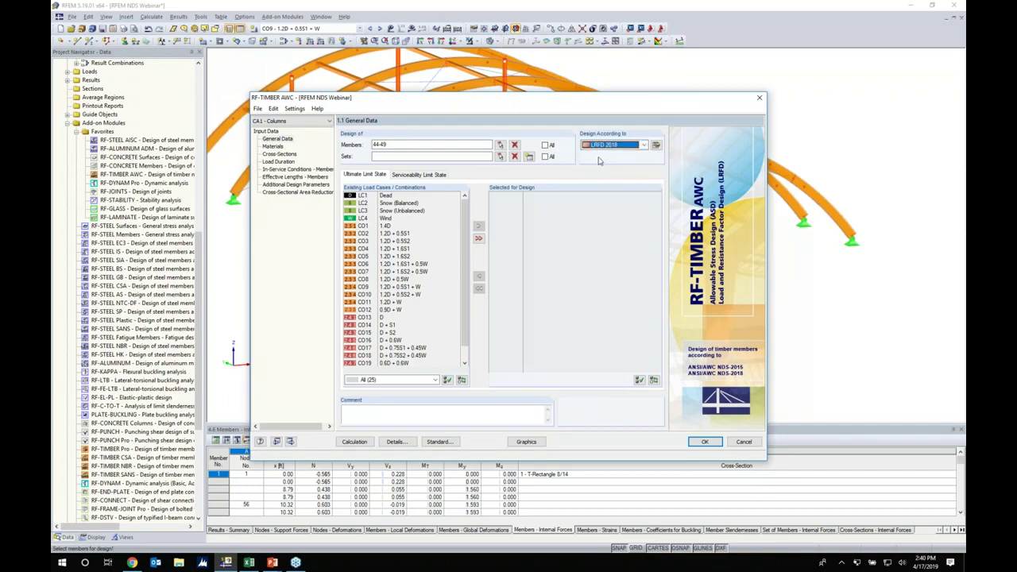
{"action": "left_click", "coordinate": [389, 227]}
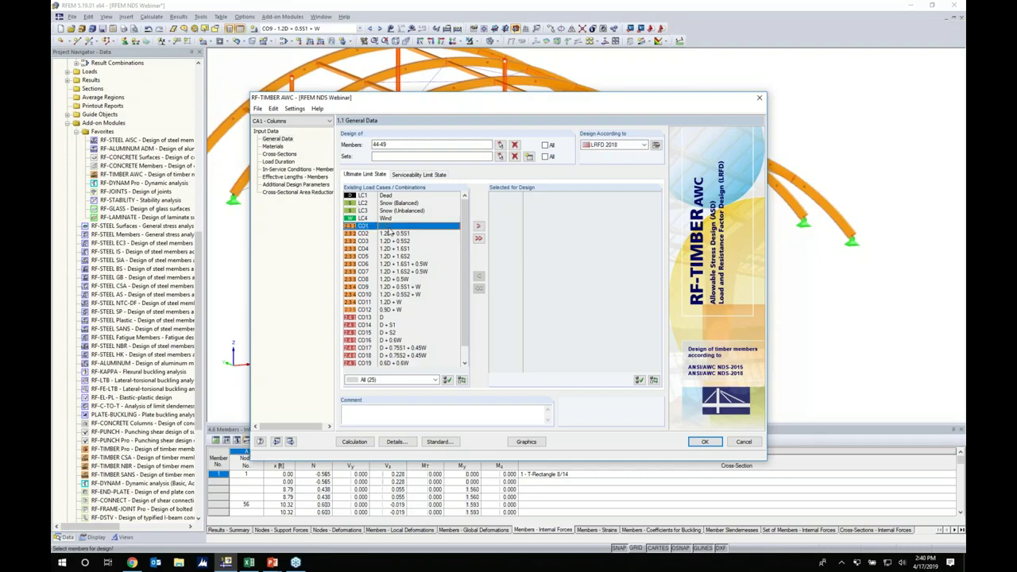
{"action": "left_click", "coordinate": [382, 310], "text": "shift"}
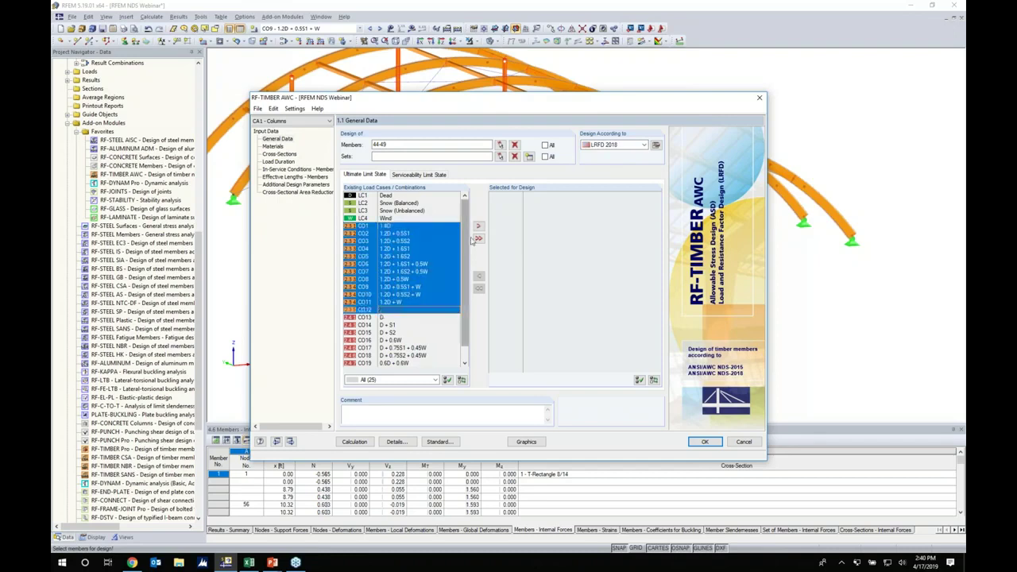
{"action": "left_click", "coordinate": [477, 226]}
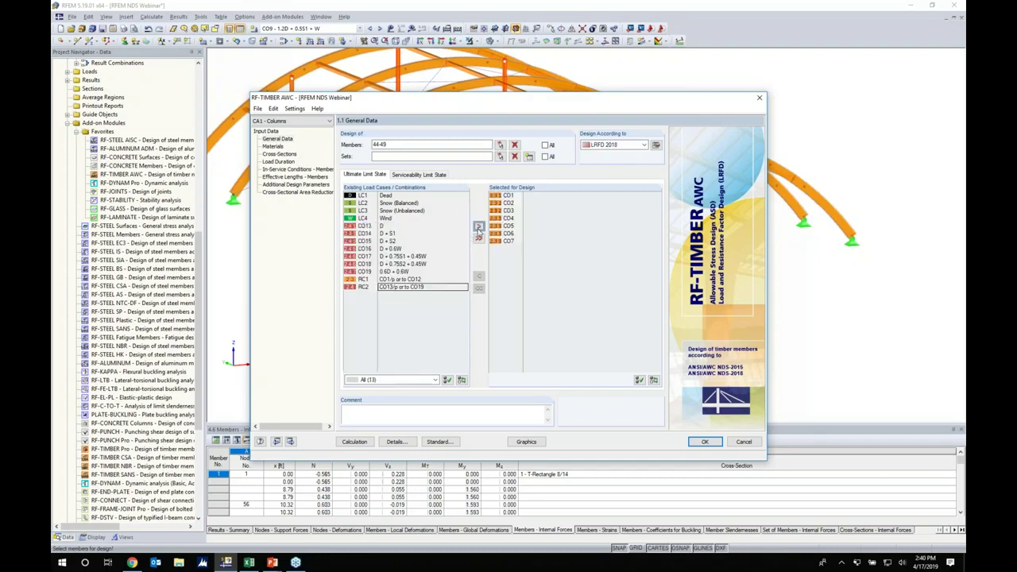
Add combinations CO13 to CO19 to the serviceability limit state design.
{"action": "left_click", "coordinate": [433, 174]}
{"action": "scroll", "coordinate": [410, 257], "scroll_direction": "down", "scroll_amount": 1}
{"action": "left_click", "coordinate": [390, 303]}
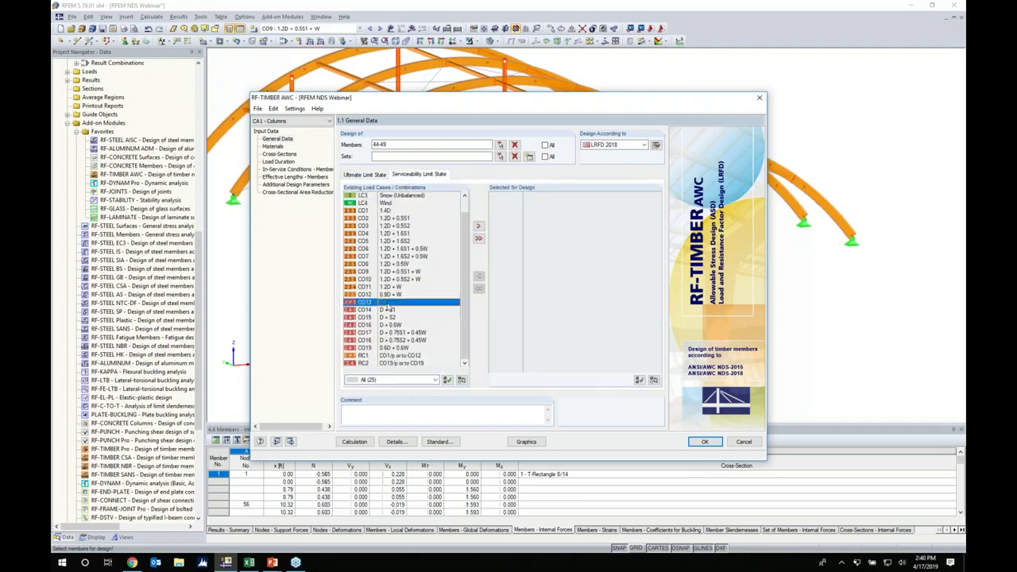
{"action": "left_click", "coordinate": [389, 347], "text": "shift"}
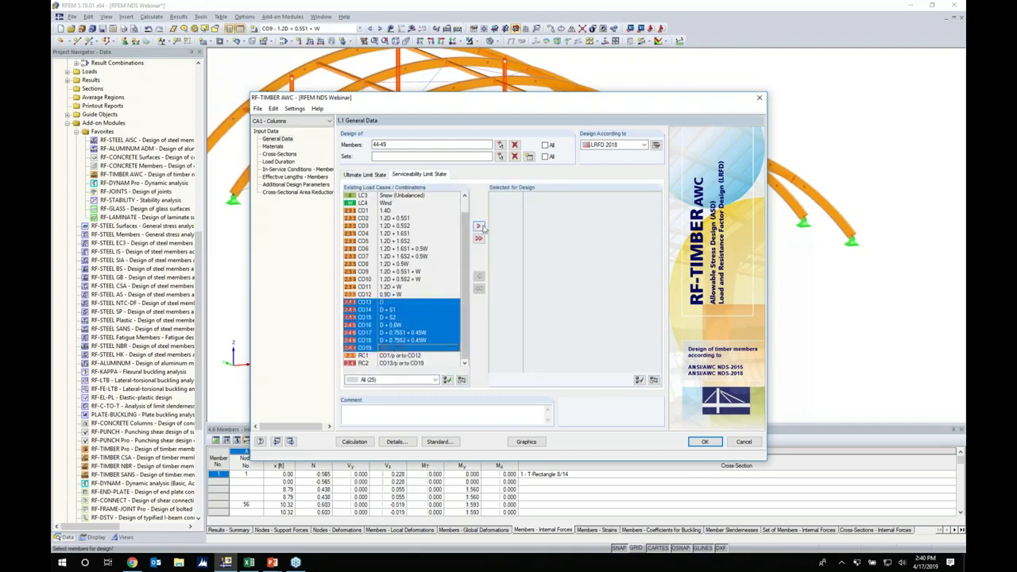
{"action": "left_click", "coordinate": [478, 227]}
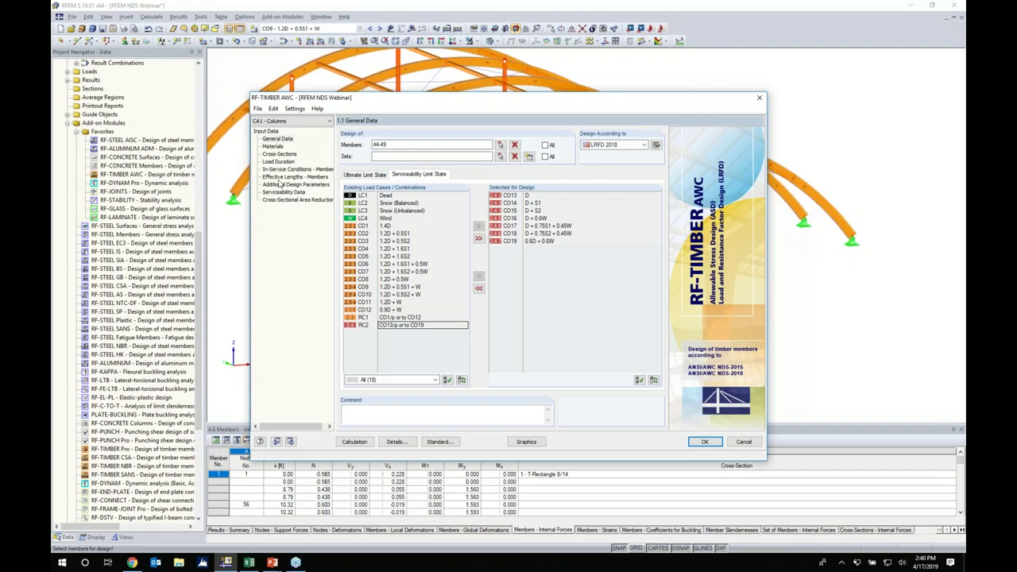
Review the 30F-2.1E SP material properties and the T-Rectangle 5/5 cross-section of the columns.
{"action": "left_click", "coordinate": [273, 147]}
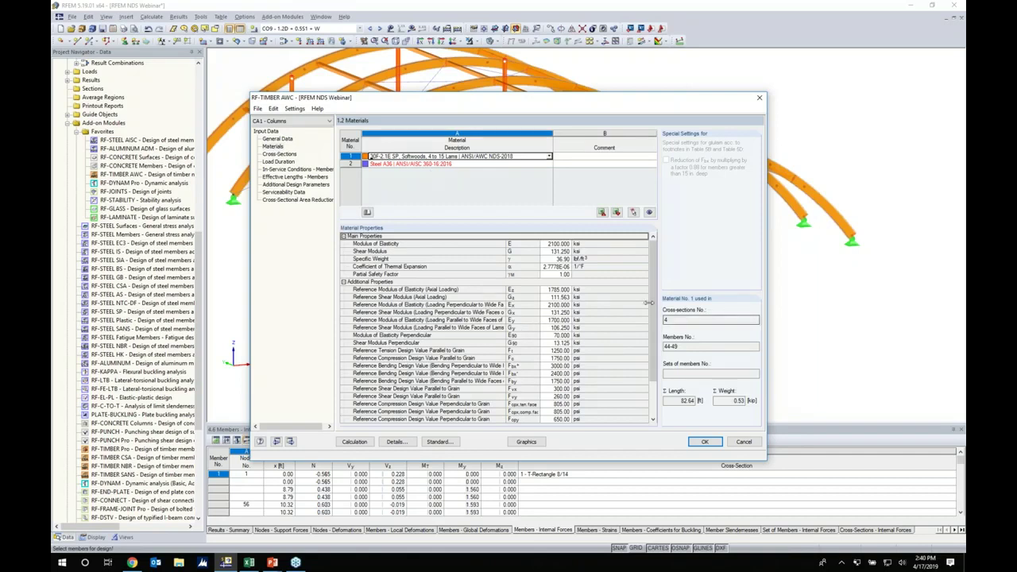
{"action": "scroll", "coordinate": [461, 282], "scroll_direction": "down", "scroll_amount": 2}
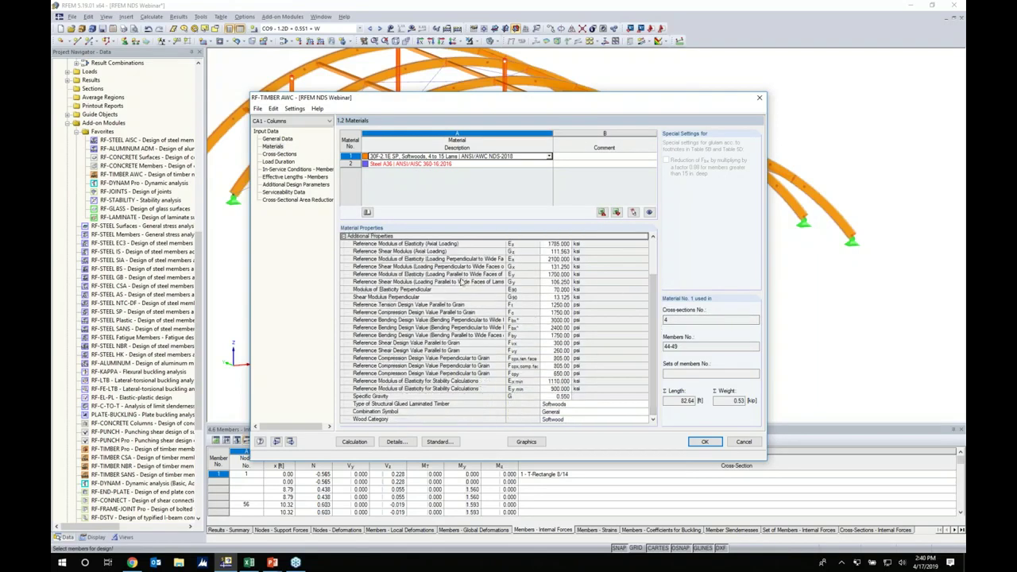
{"action": "left_click", "coordinate": [280, 154]}
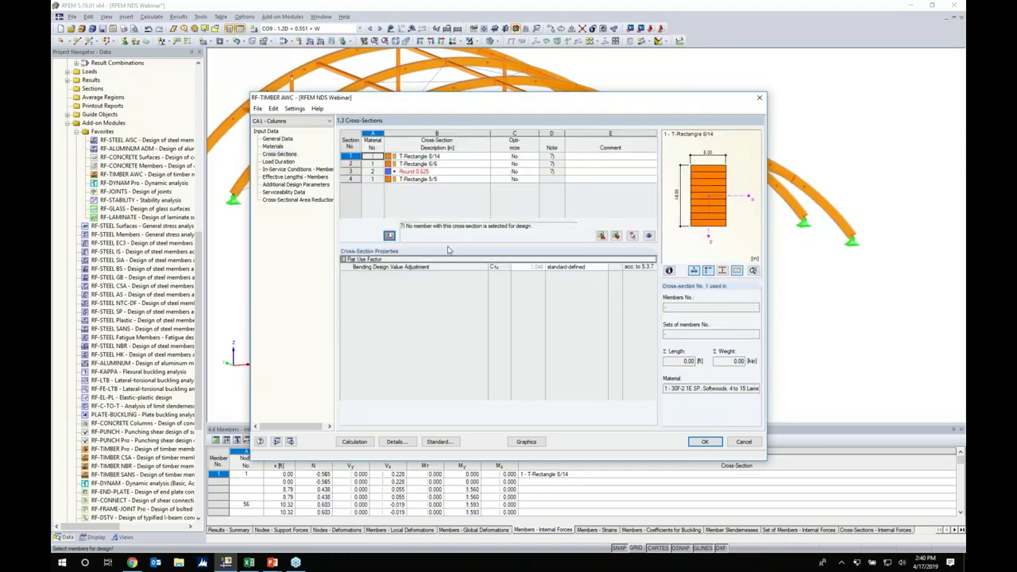
{"action": "left_click", "coordinate": [439, 178]}
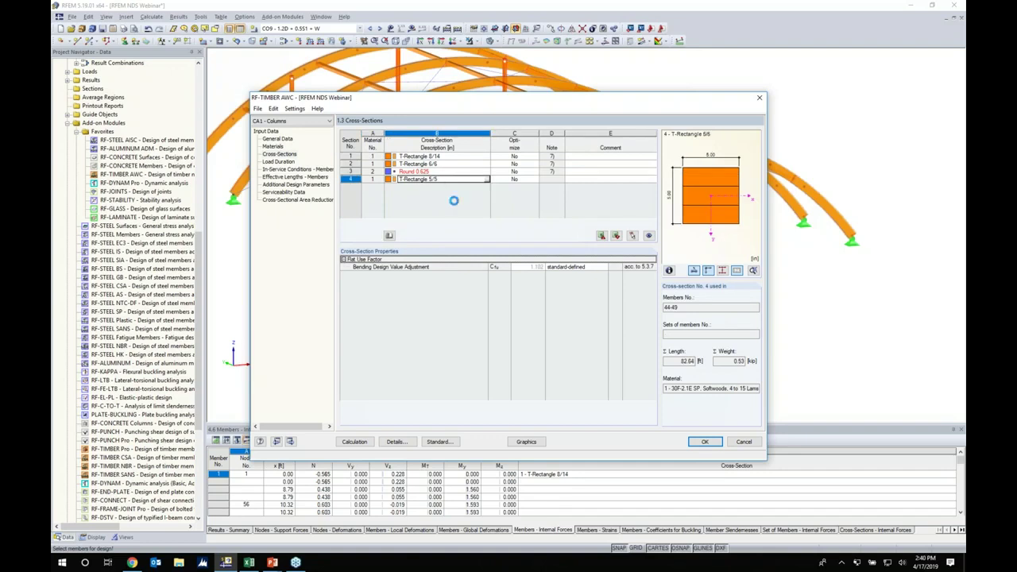
Review the load duration factors of the load cases and combinations and the NDS-2018 standard adjustment factors.
{"action": "left_click", "coordinate": [279, 161]}
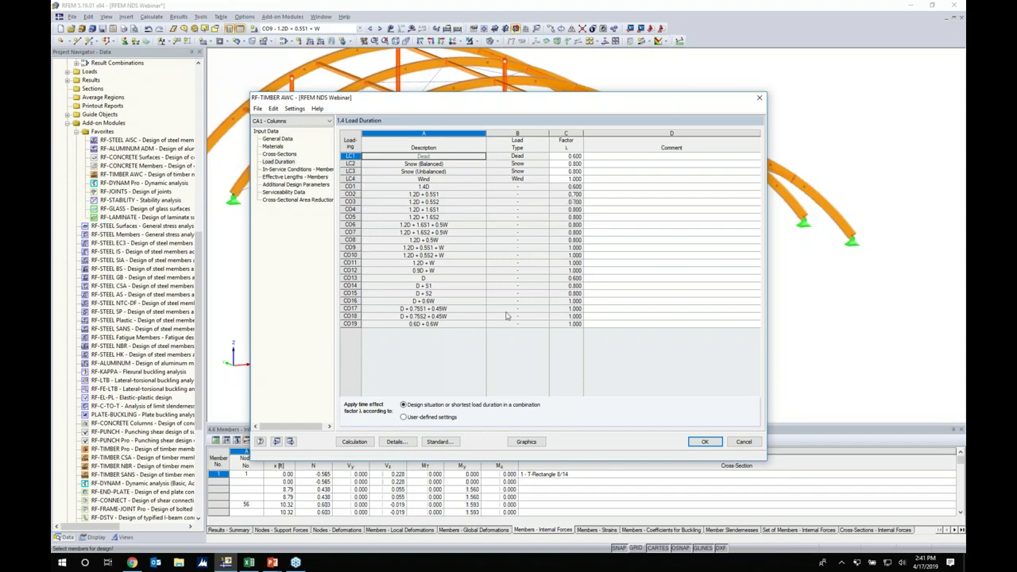
{"action": "left_click", "coordinate": [441, 443]}
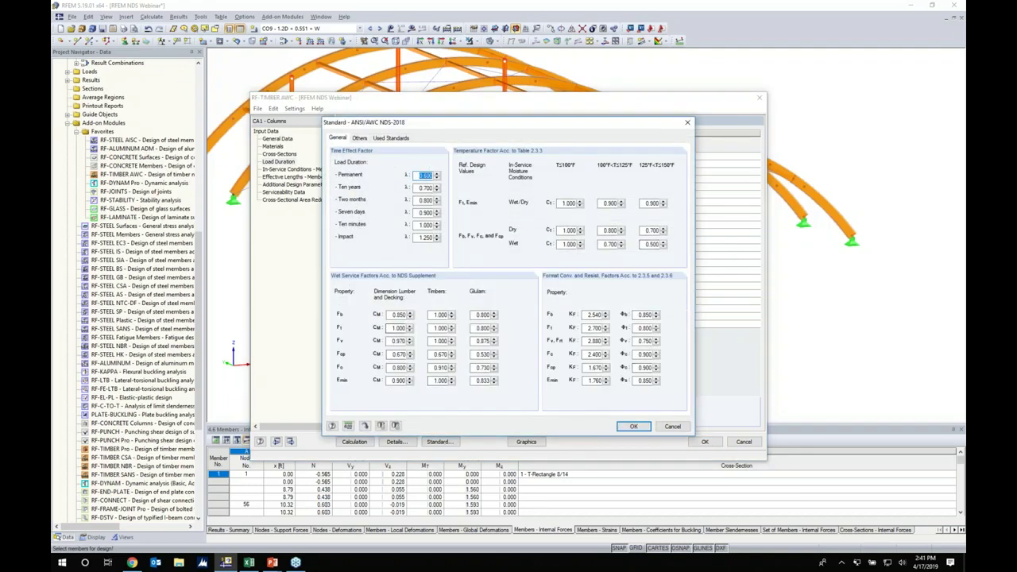
{"action": "left_click", "coordinate": [359, 139]}
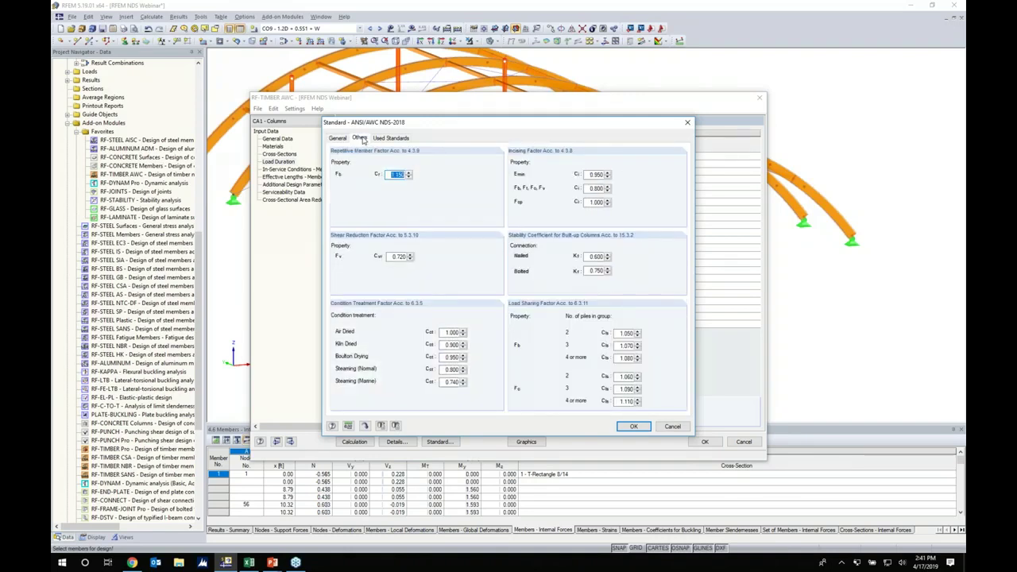
{"action": "left_click", "coordinate": [343, 139]}
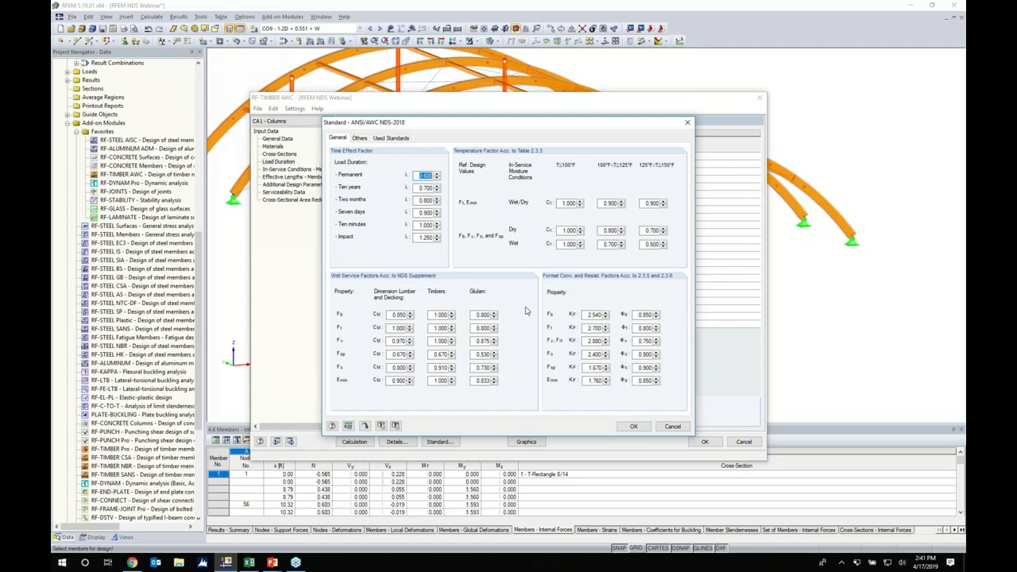
{"action": "left_click", "coordinate": [669, 429]}
Review the in-service moisture and temperature conditions and the buckling effective lengths of the columns.
{"action": "left_click", "coordinate": [288, 170]}
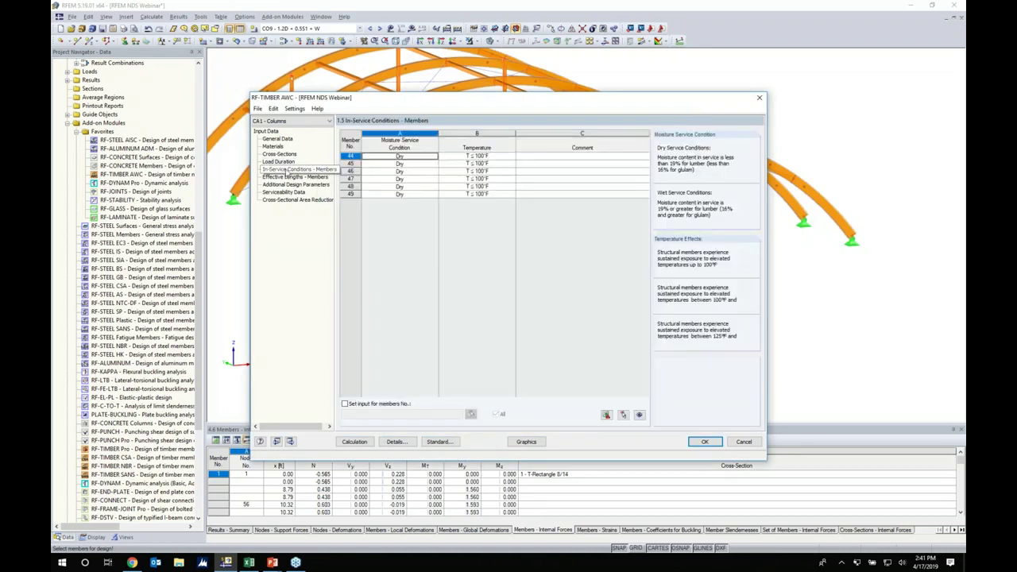
{"action": "left_click", "coordinate": [420, 161]}
{"action": "left_click", "coordinate": [435, 157]}
{"action": "left_click", "coordinate": [435, 159]}
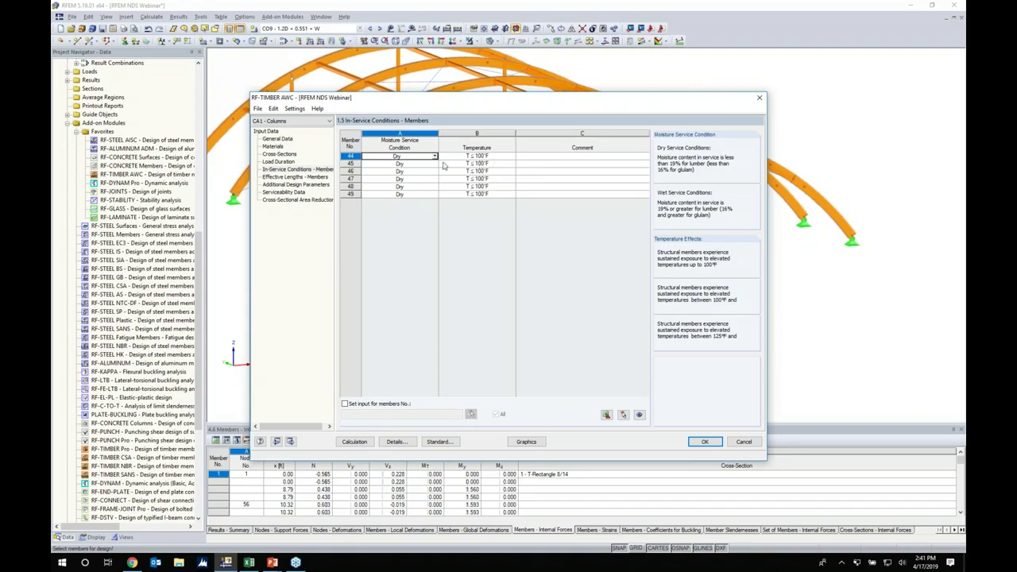
{"action": "left_click", "coordinate": [291, 178]}
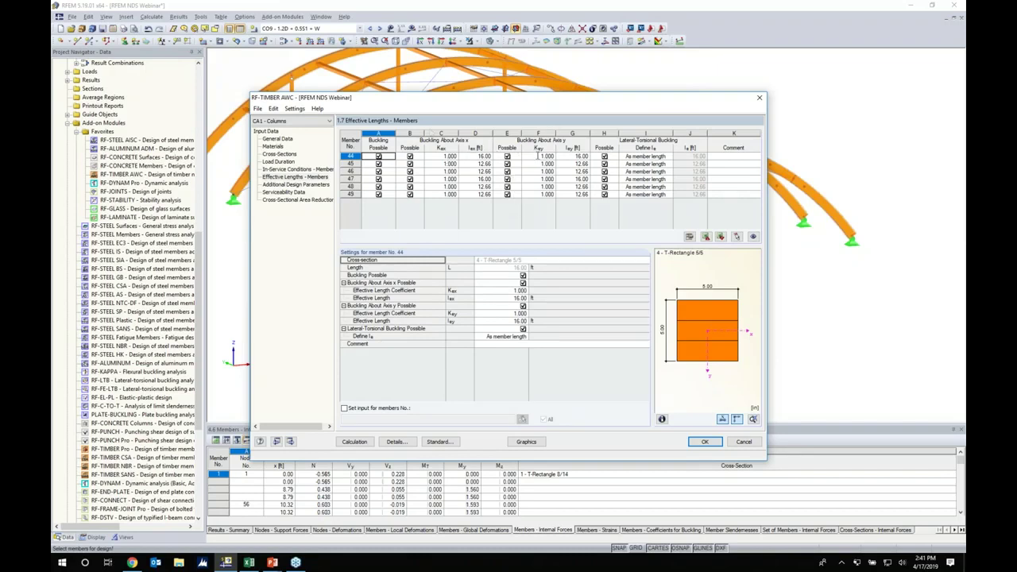
{"action": "left_click_drag", "start_coordinate": [606, 100], "coordinate": [628, 261]}
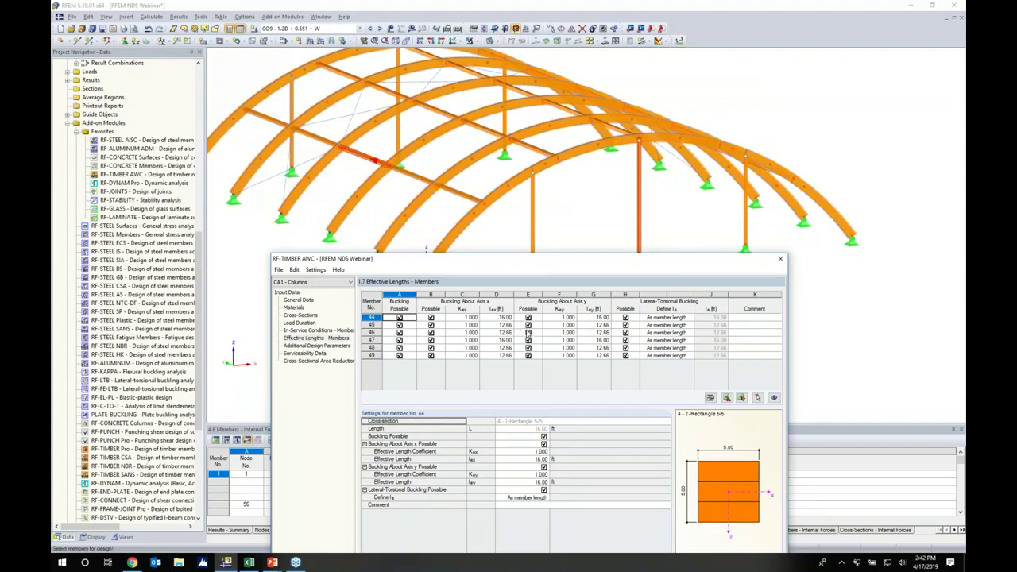
{"action": "left_click_drag", "start_coordinate": [523, 262], "coordinate": [518, 138]}
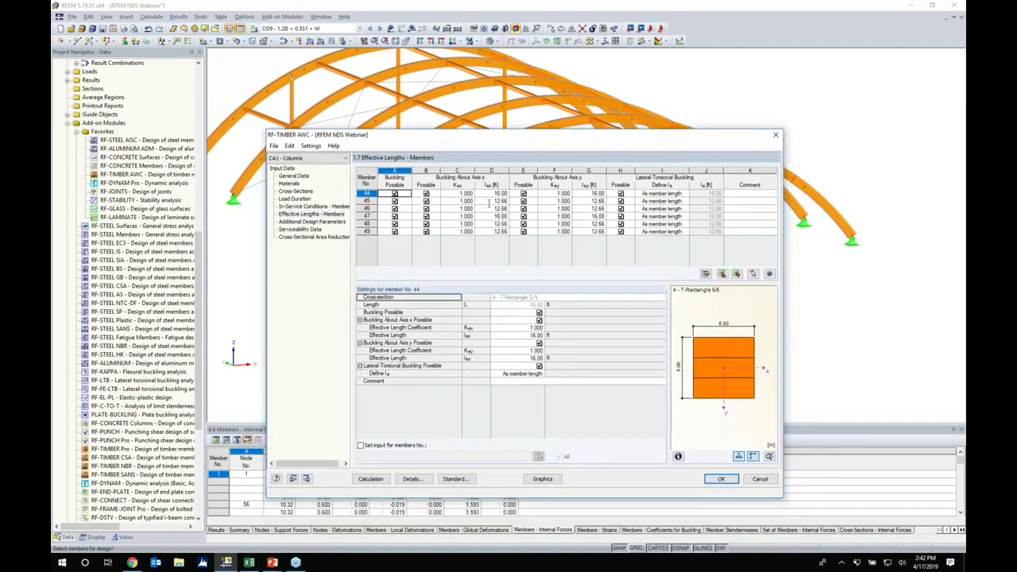
Check the shear reduction and edge-bonded factor definitions in the additional design parameters of the columns.
{"action": "left_click", "coordinate": [321, 223]}
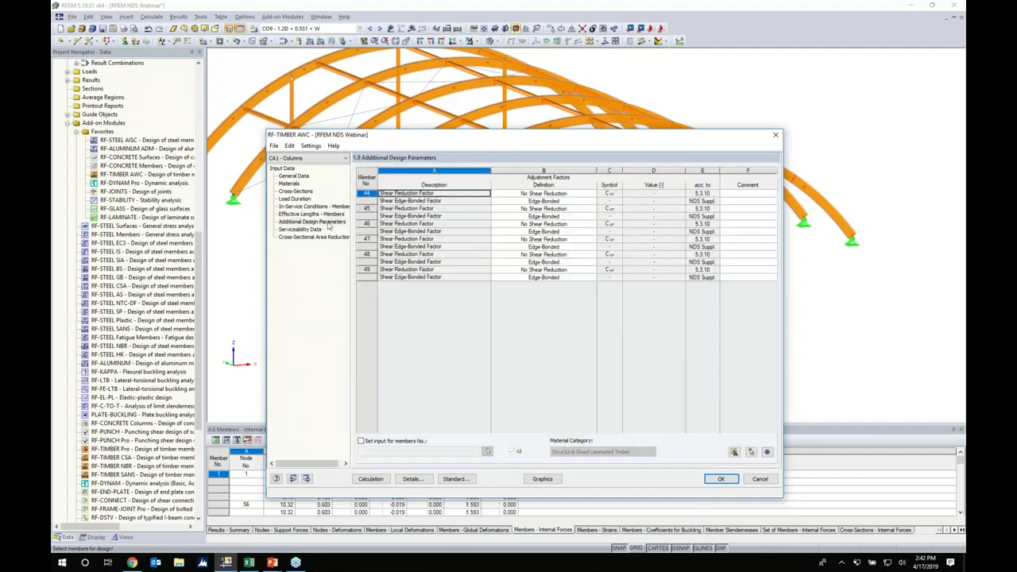
{"action": "left_click", "coordinate": [568, 223]}
{"action": "left_click", "coordinate": [592, 224]}
{"action": "left_click", "coordinate": [595, 226]}
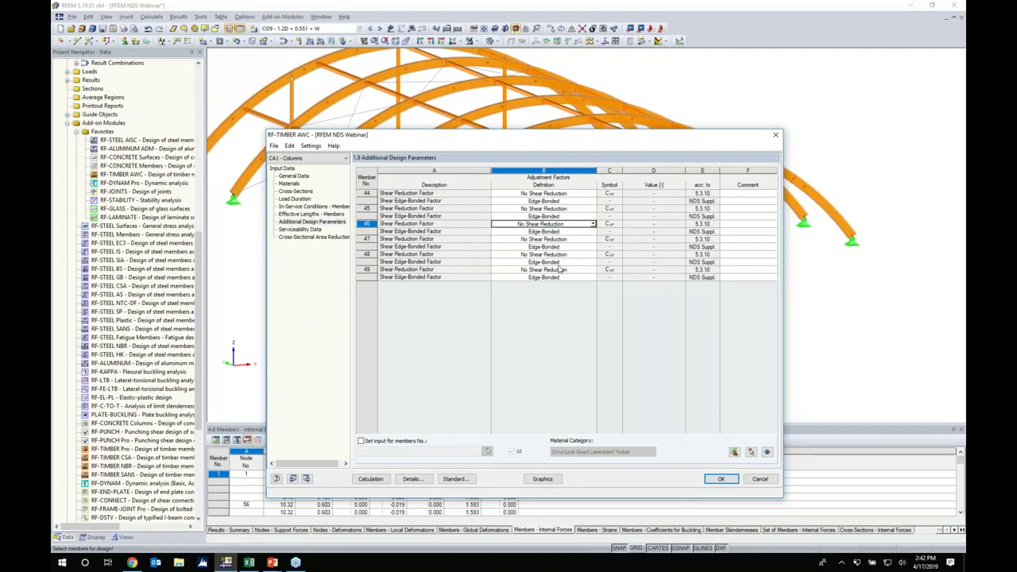
Add columns 44-49 to the serviceability data as single members, picking them all in the model.
{"action": "left_click", "coordinate": [311, 228]}
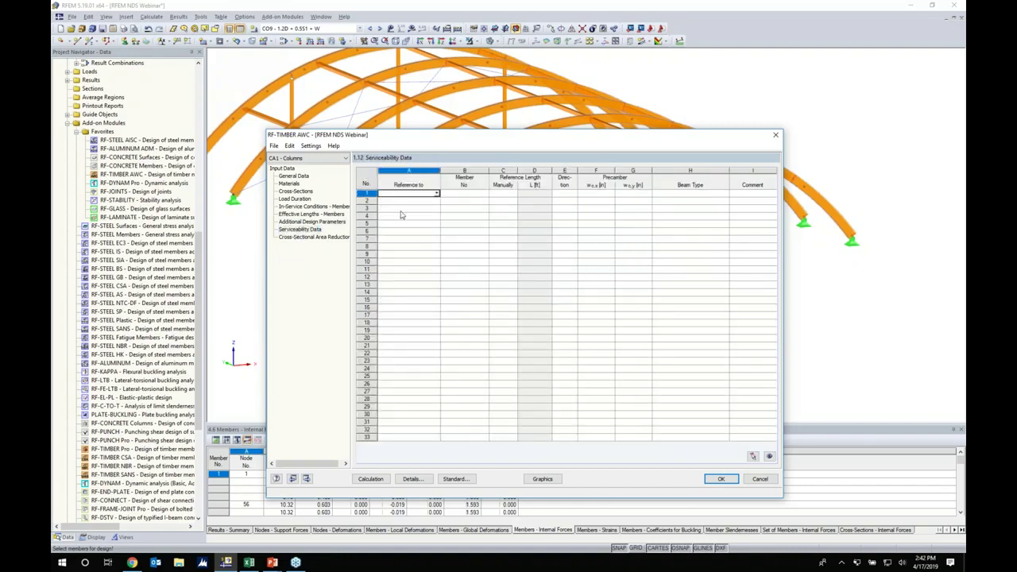
{"action": "left_click", "coordinate": [436, 194]}
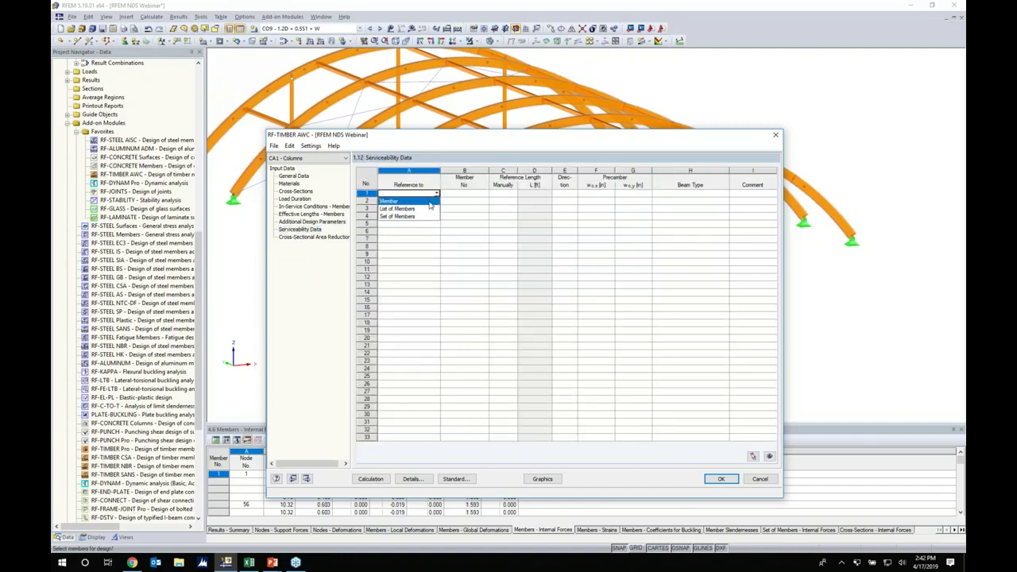
{"action": "left_click", "coordinate": [429, 202]}
{"action": "key", "text": "Tab"}
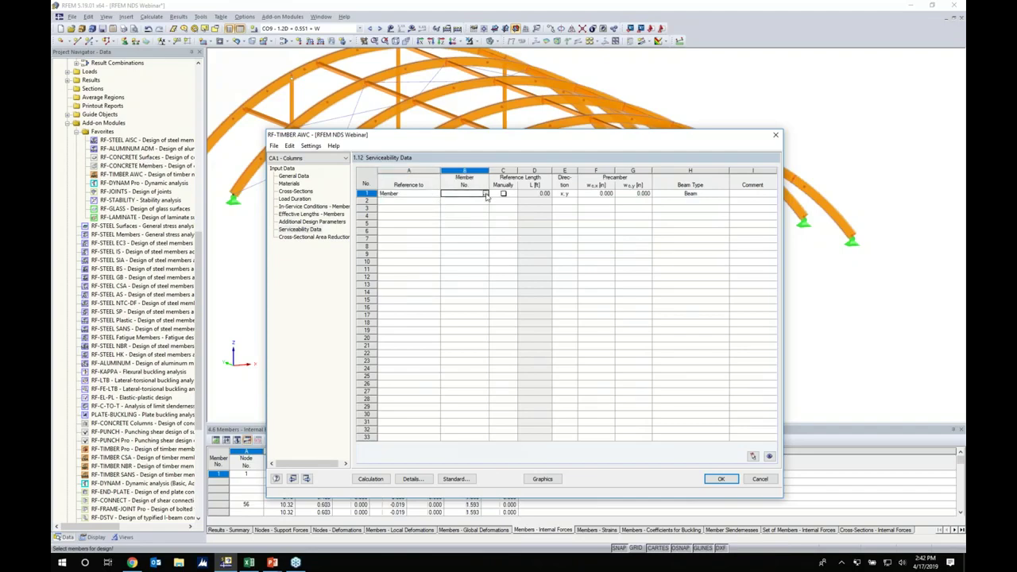
{"action": "left_click", "coordinate": [486, 195]}
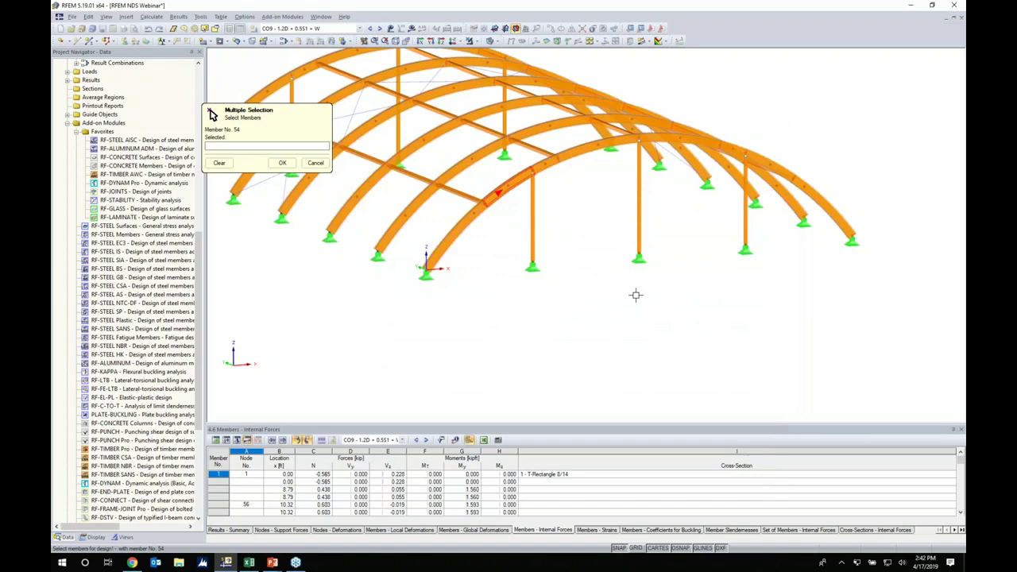
{"action": "middle_click_drag", "start_coordinate": [635, 294], "coordinate": [559, 275], "text": "ctrl"}
{"action": "left_click_drag", "start_coordinate": [681, 263], "coordinate": [386, 167]}
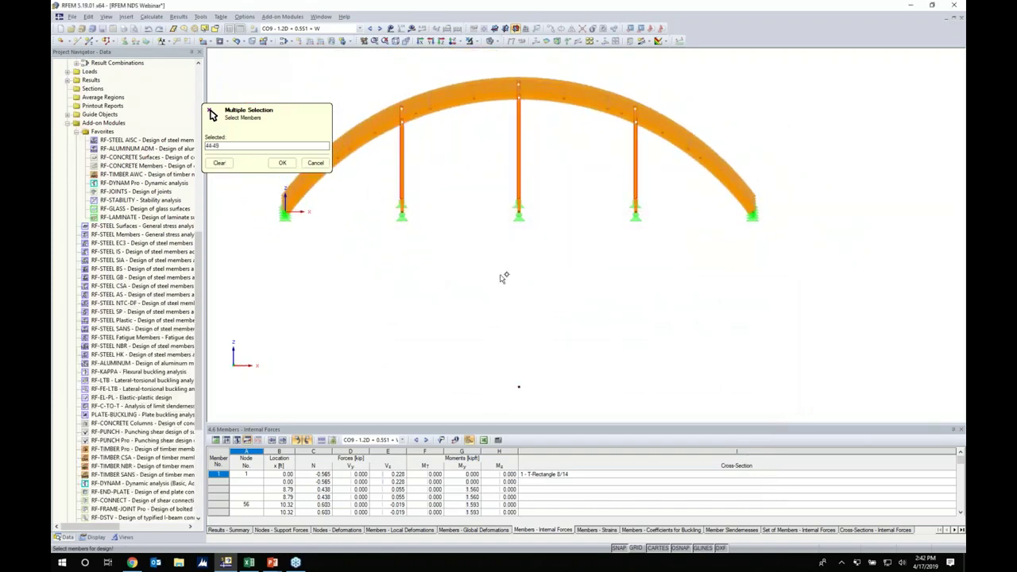
{"action": "middle_click_drag", "start_coordinate": [503, 275], "coordinate": [509, 277], "text": "ctrl"}
{"action": "left_click", "coordinate": [289, 163]}
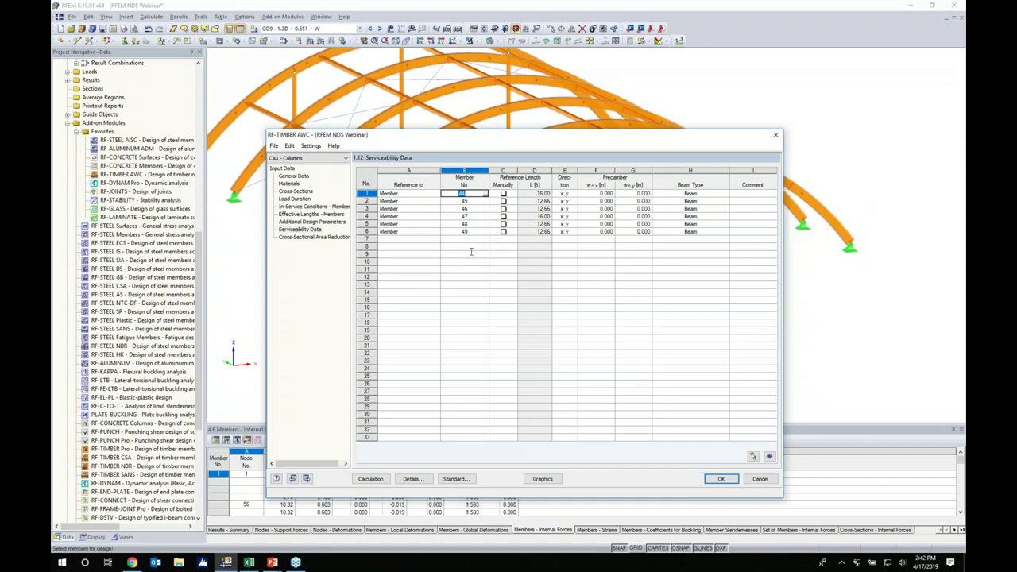
Review the resistance settings and the serviceability deflection limits in the design details.
{"action": "left_click", "coordinate": [418, 479]}
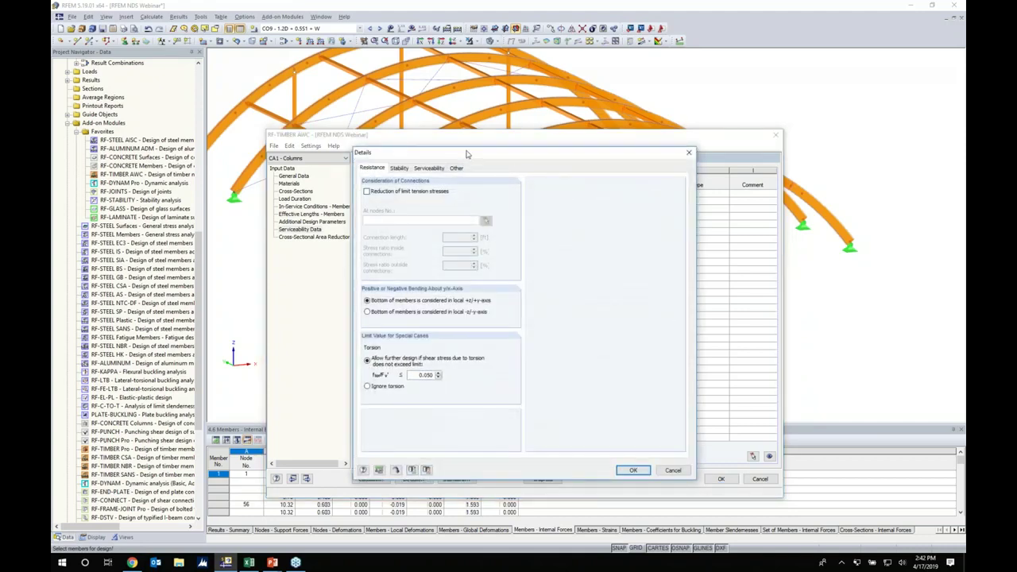
{"action": "left_click_drag", "start_coordinate": [468, 153], "coordinate": [469, 137]}
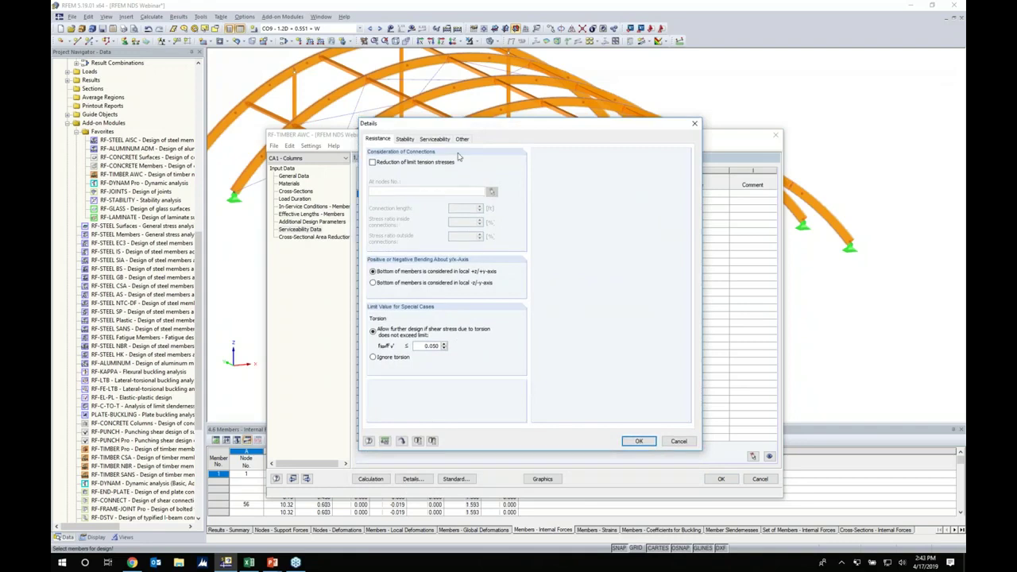
{"action": "left_click", "coordinate": [440, 139]}
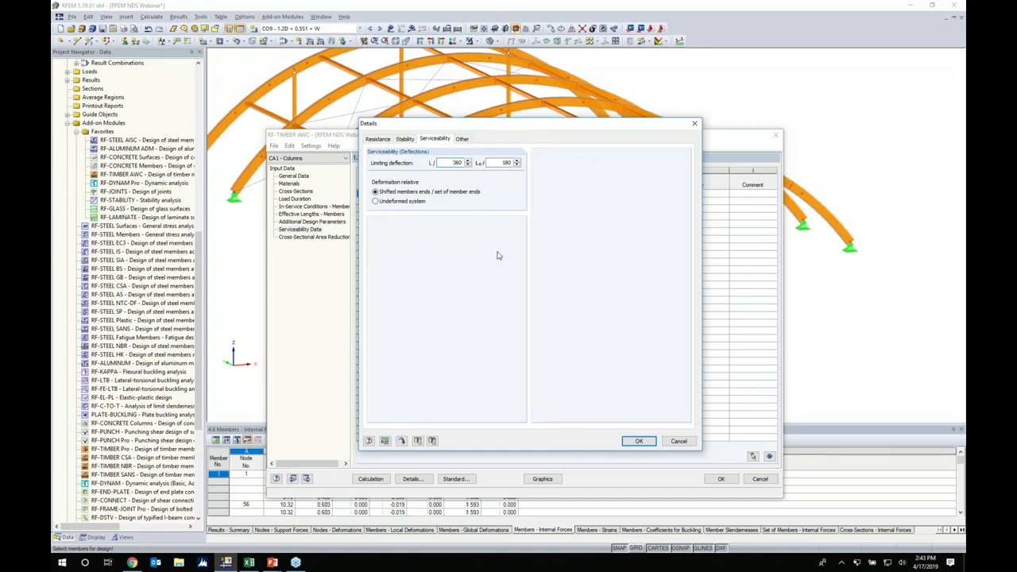
{"action": "left_click", "coordinate": [638, 441]}
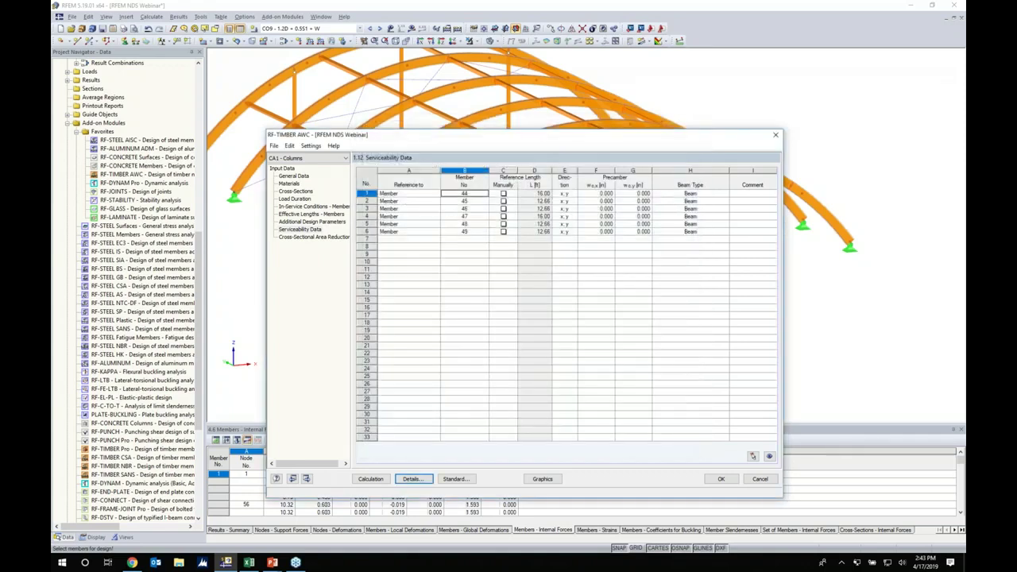
{"action": "left_click", "coordinate": [313, 237]}
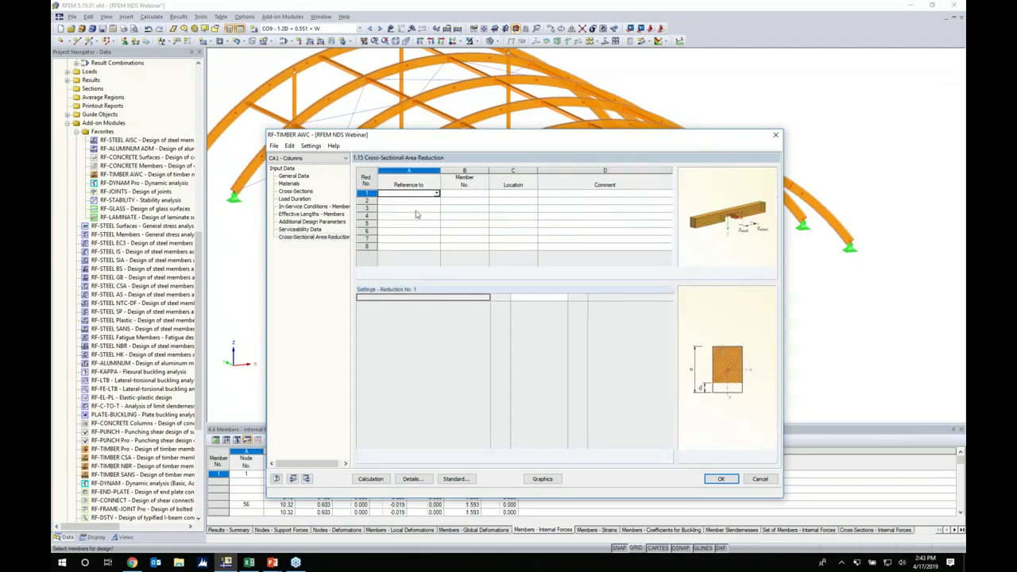
{"action": "left_click", "coordinate": [436, 194]}
{"action": "left_click", "coordinate": [421, 201]}
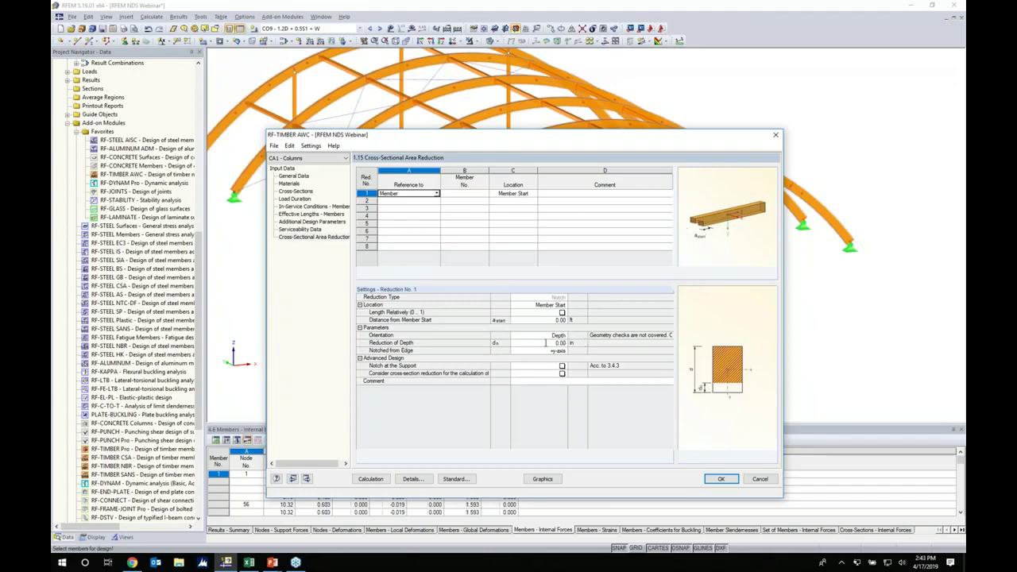
{"action": "left_click", "coordinate": [367, 194]}
{"action": "key", "text": "Delete"}
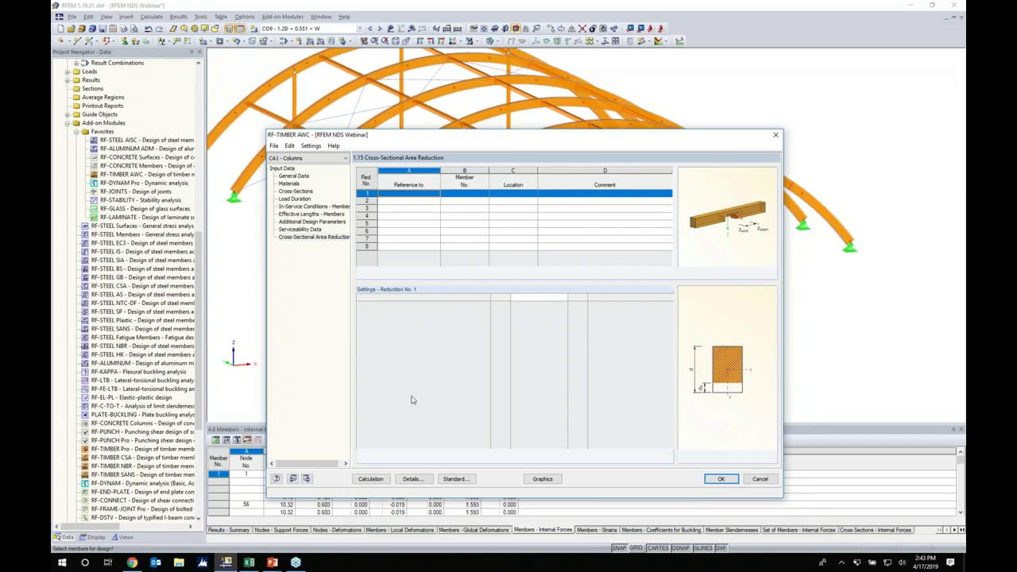
Run the column design calculation and go through the results by load case, cross-section and member.
{"action": "left_click", "coordinate": [380, 479]}
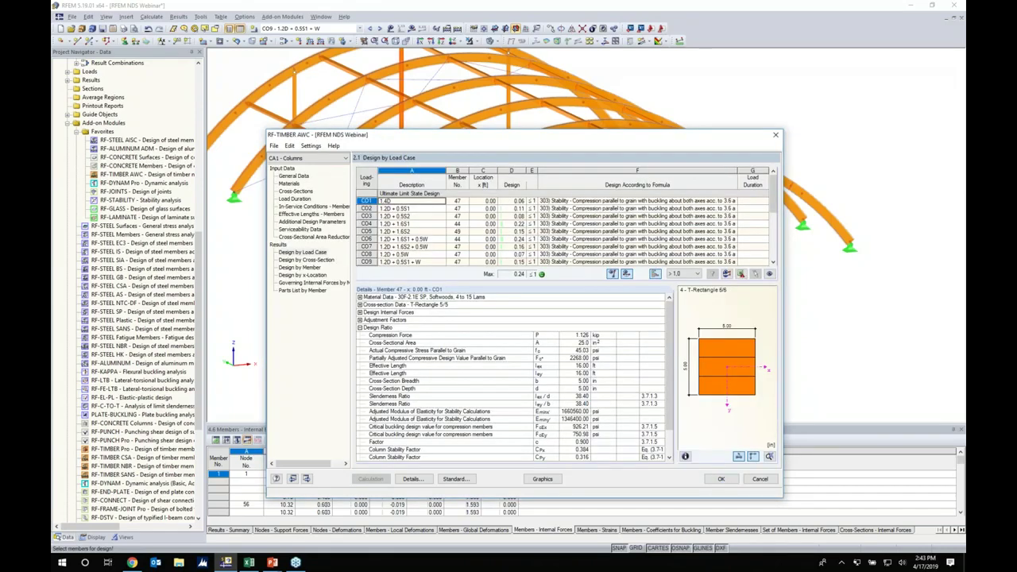
{"action": "left_click_drag", "start_coordinate": [504, 140], "coordinate": [497, 114]}
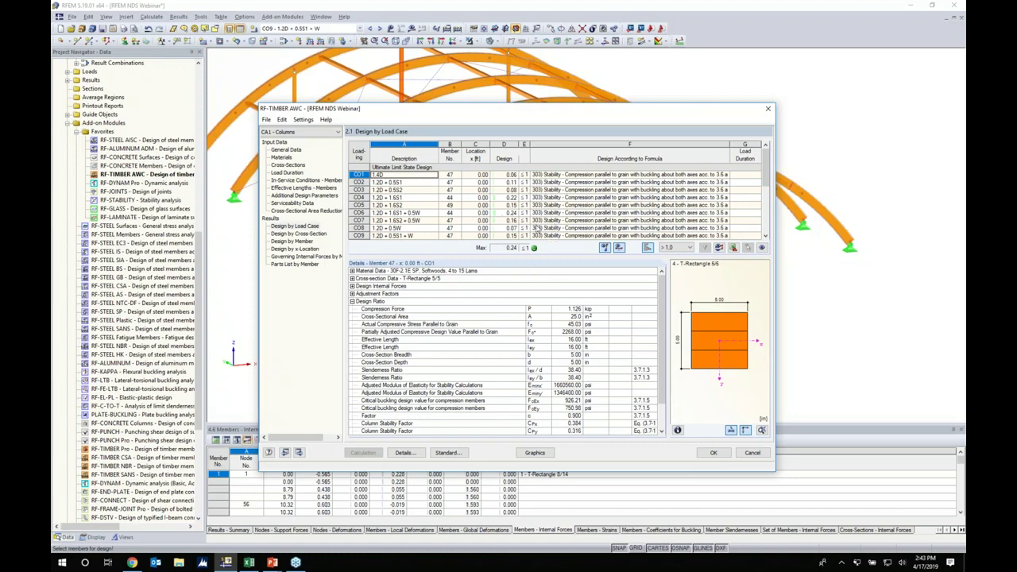
{"action": "left_click", "coordinate": [314, 234]}
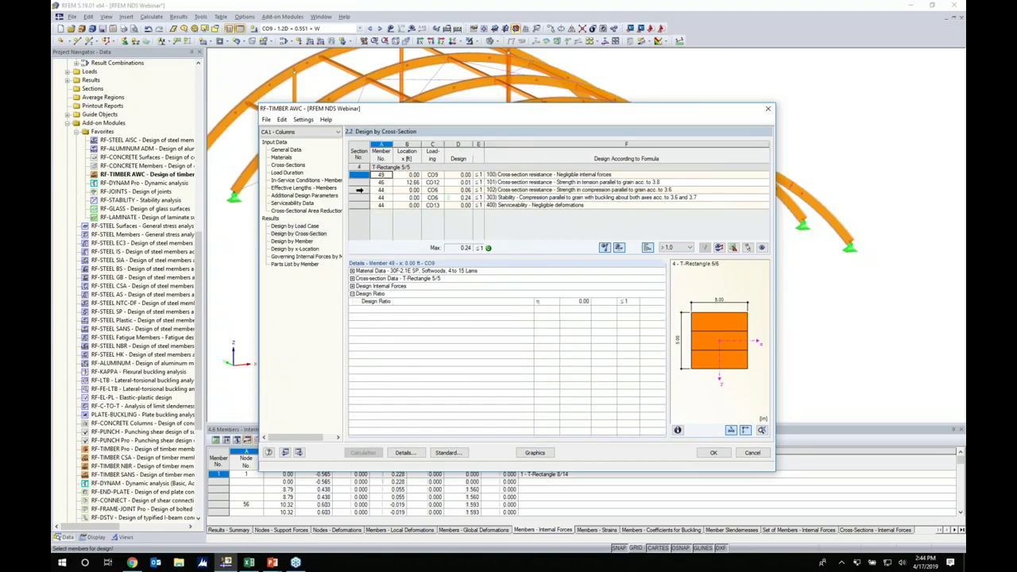
{"action": "left_click", "coordinate": [304, 242]}
Compare the design checks of members 44 and 45 in the by-member results while locating them in the model.
{"action": "left_click_drag", "start_coordinate": [458, 113], "coordinate": [456, 332]}
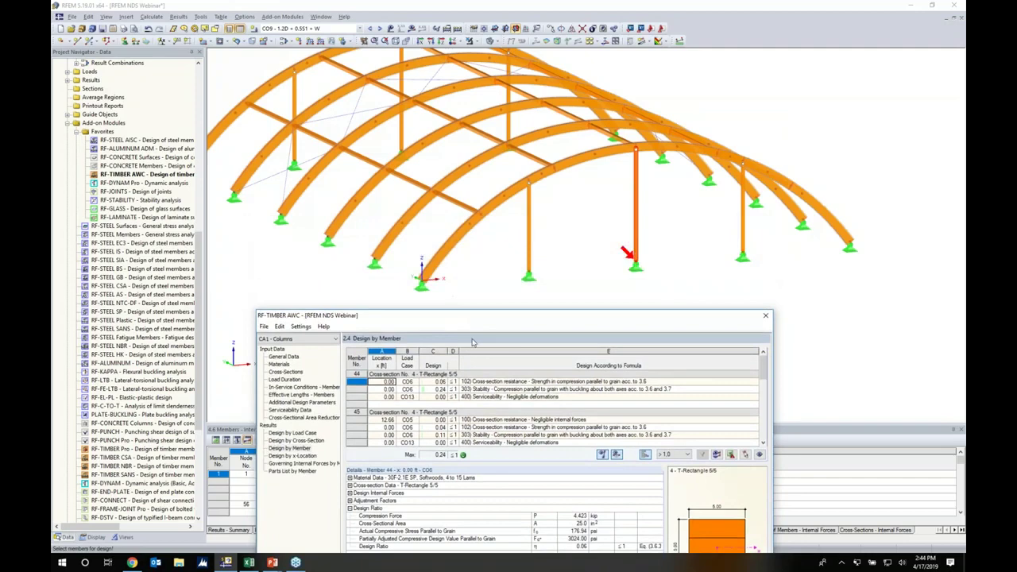
{"action": "left_click", "coordinate": [484, 389]}
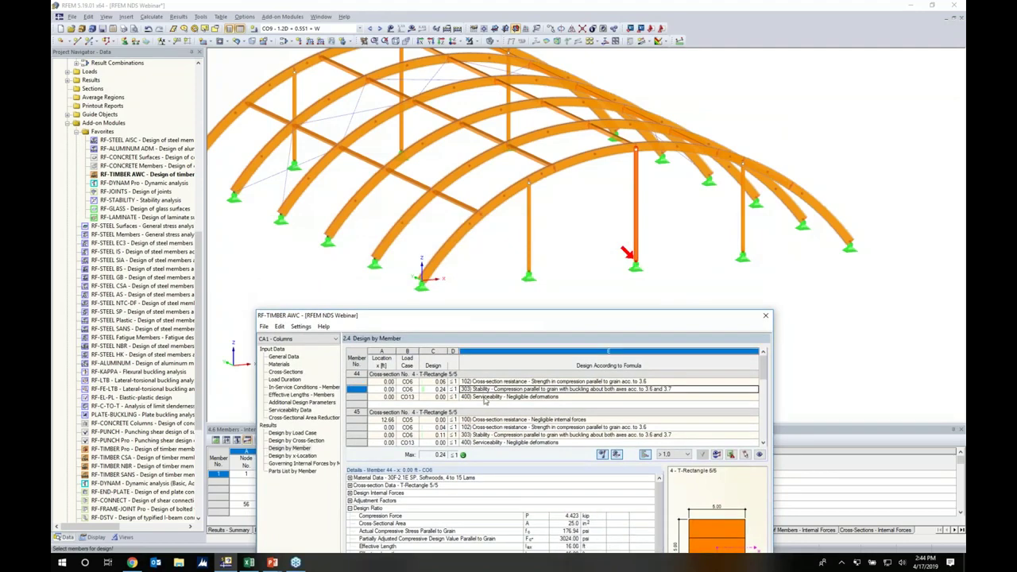
{"action": "left_click", "coordinate": [486, 427]}
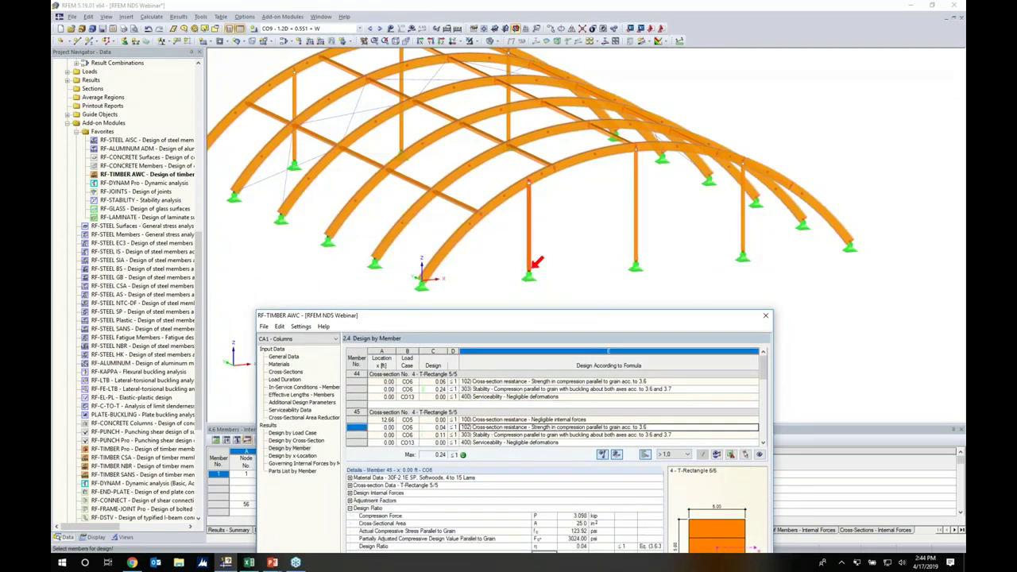
{"action": "scroll", "coordinate": [552, 407], "scroll_direction": "down", "scroll_amount": 1}
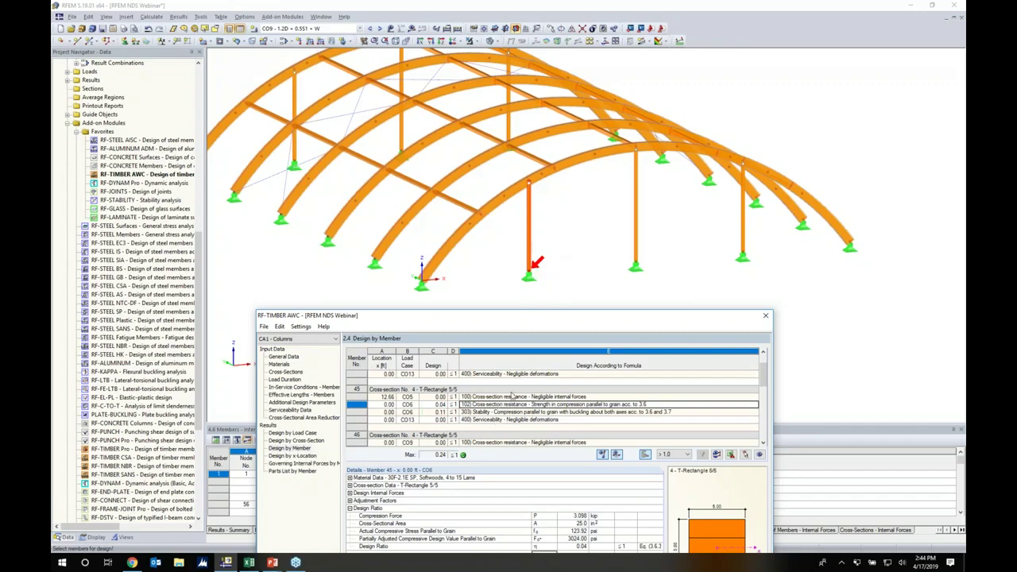
{"action": "left_click", "coordinate": [509, 377]}
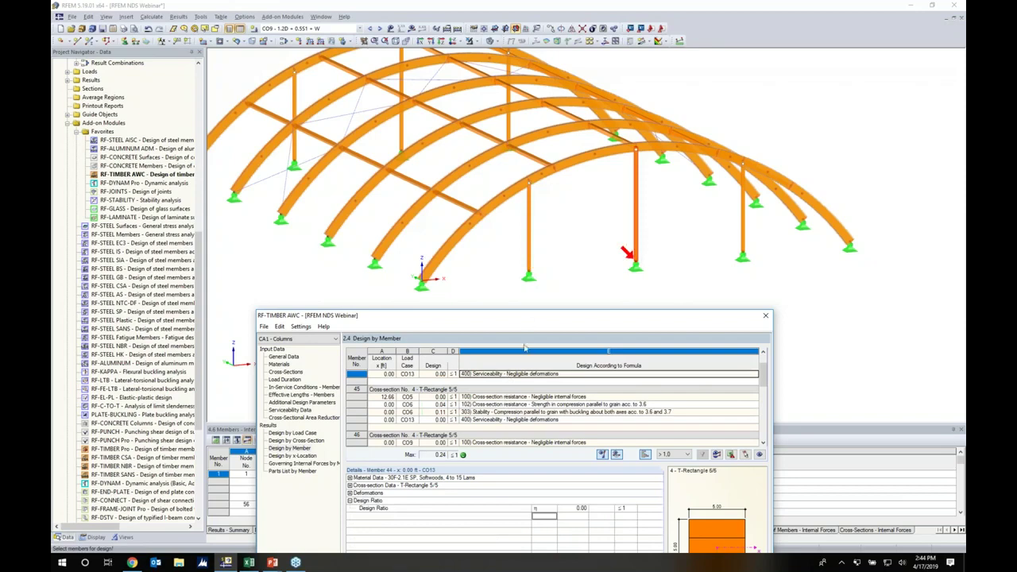
Examine the adjustment factors and design ratio details of member 45's compression-with-buckling stability check for CO6.
{"action": "left_click_drag", "start_coordinate": [556, 318], "coordinate": [571, 122]}
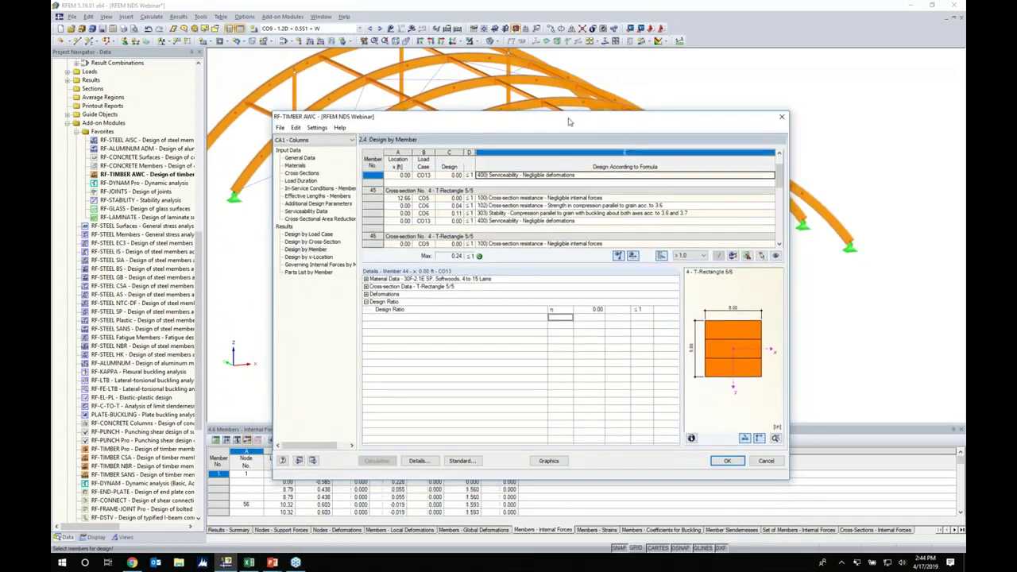
{"action": "left_click", "coordinate": [510, 213]}
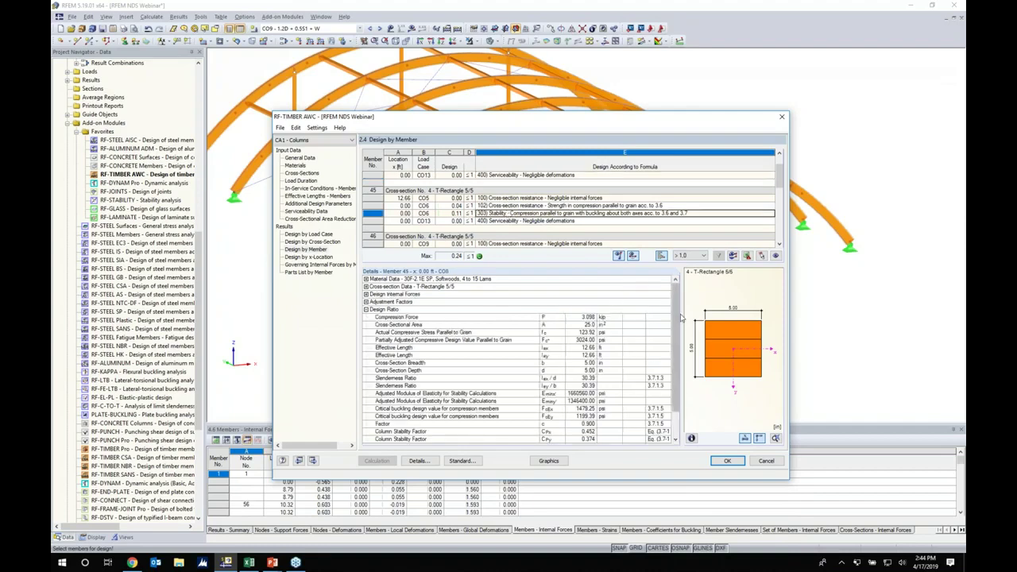
{"action": "left_click_drag", "start_coordinate": [681, 318], "coordinate": [681, 326]}
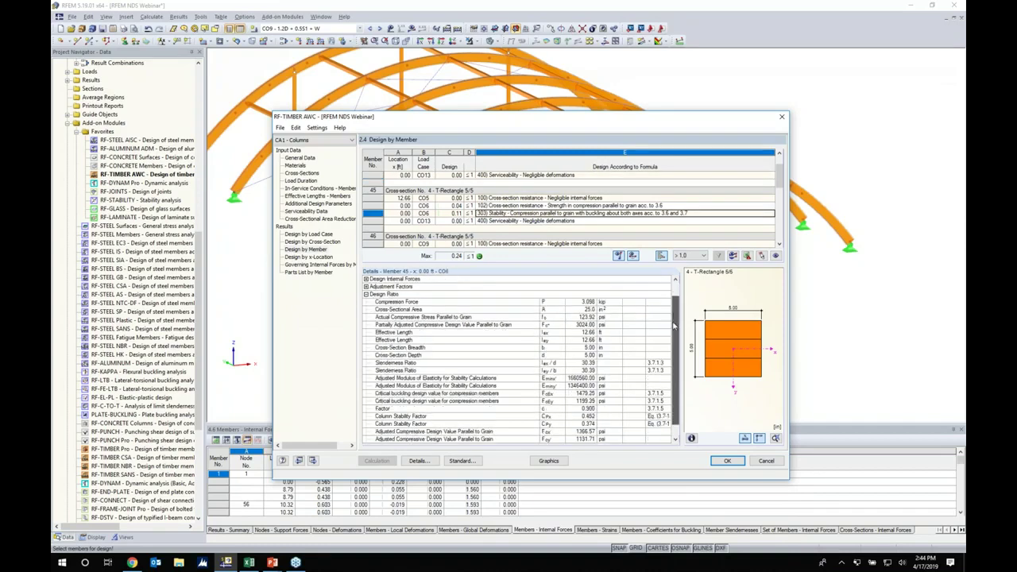
{"action": "left_click", "coordinate": [366, 286]}
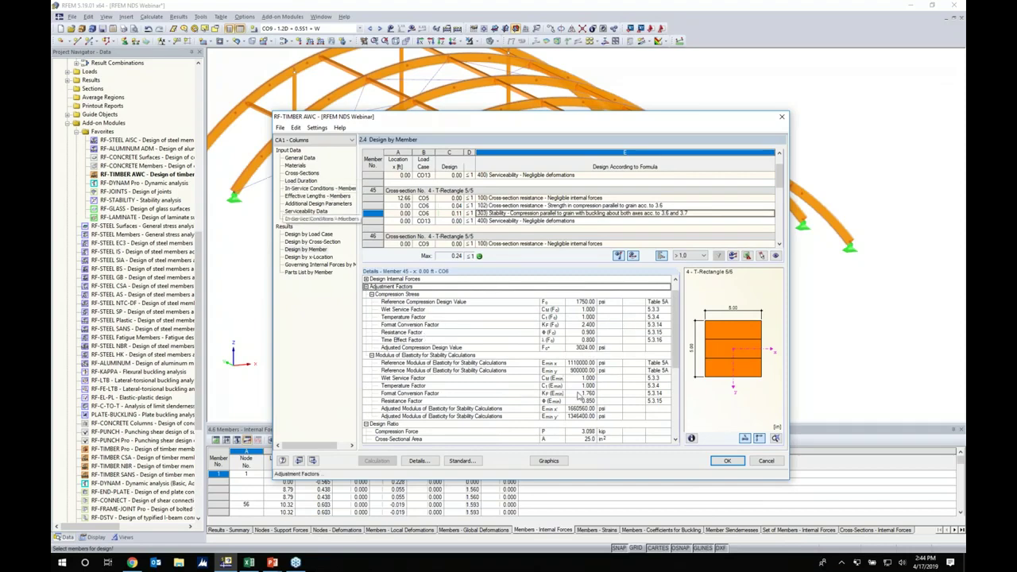
{"action": "scroll", "coordinate": [667, 341], "scroll_direction": "down", "scroll_amount": 2}
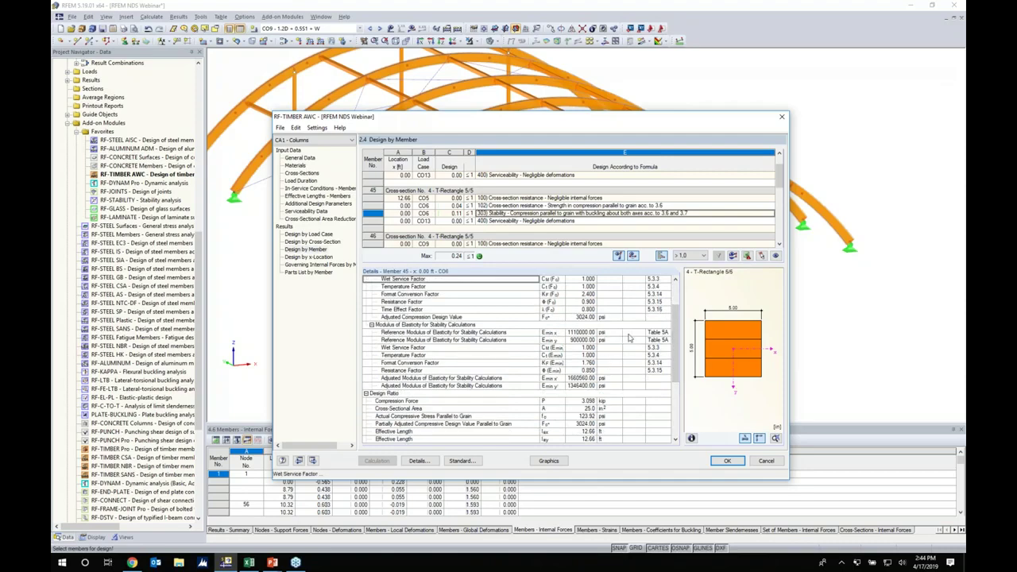
{"action": "scroll", "coordinate": [675, 356], "scroll_direction": "down", "scroll_amount": 2}
{"action": "left_click_drag", "start_coordinate": [675, 355], "coordinate": [673, 392]}
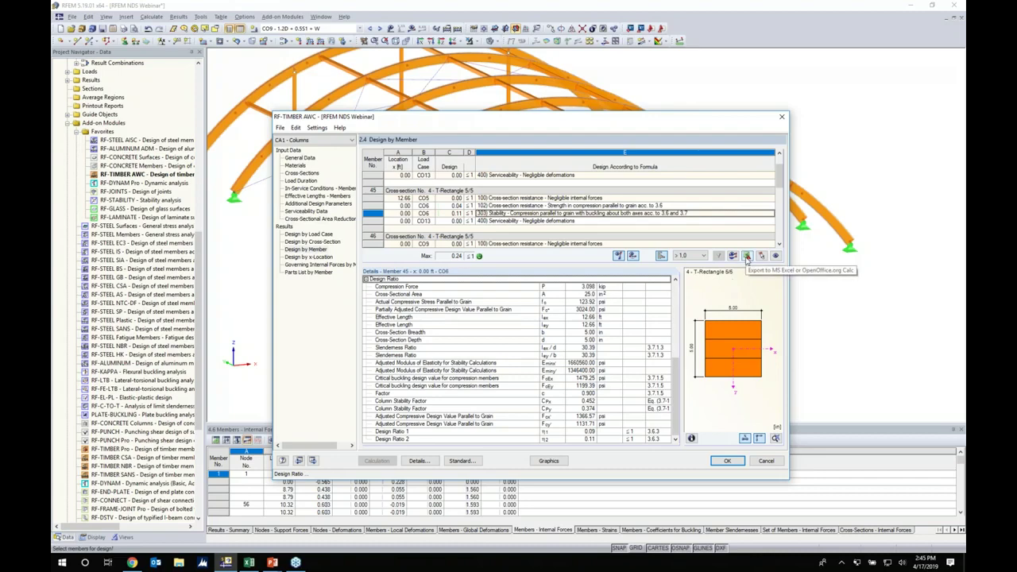
Display the RF-TIMBER AWC column design ratios graphically on the model and inspect them from different angles.
{"action": "left_click", "coordinate": [548, 461]}
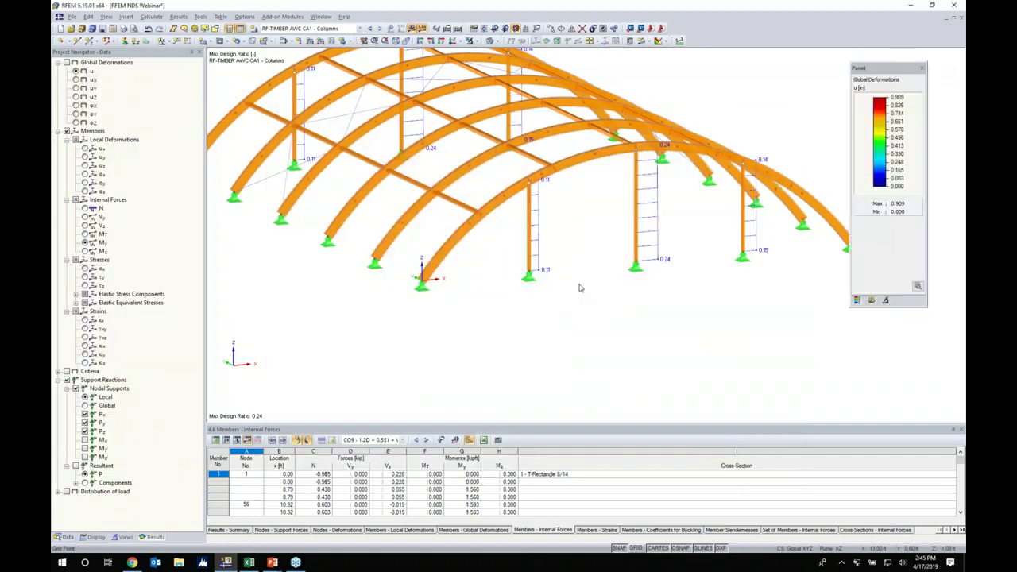
{"action": "middle_click_drag", "start_coordinate": [580, 288], "coordinate": [560, 324], "text": "ctrl"}
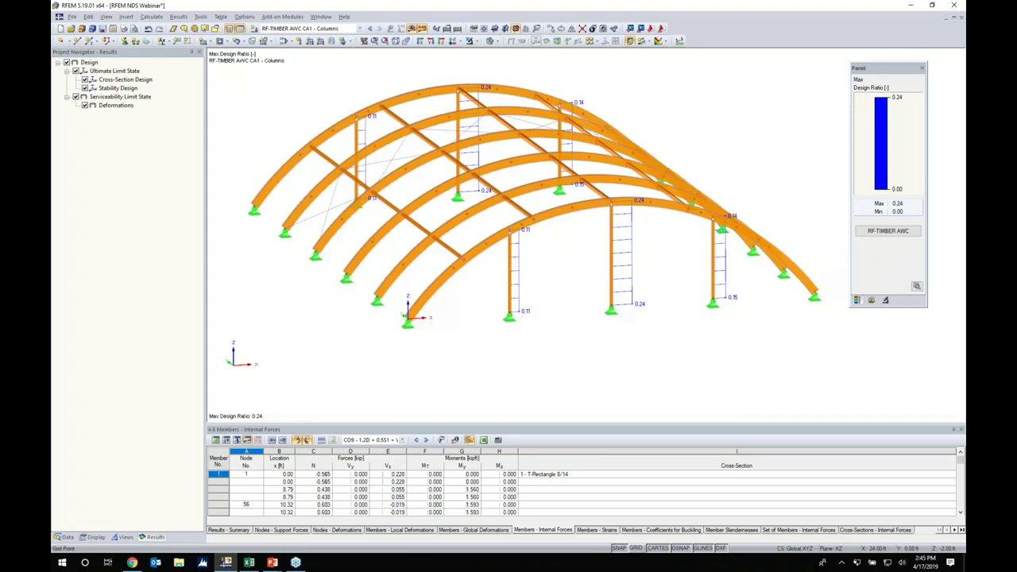
{"action": "left_click", "coordinate": [360, 28]}
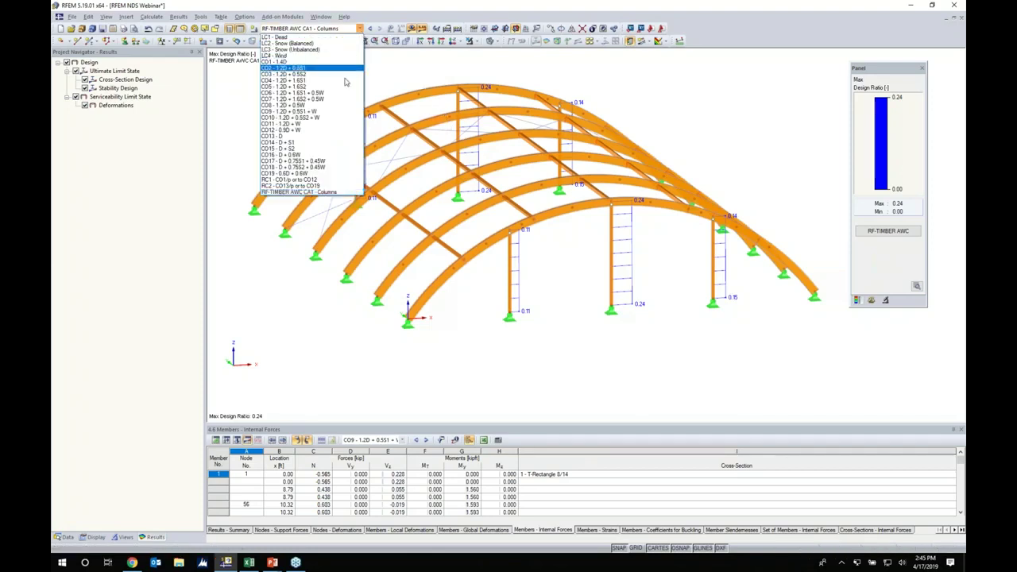
{"action": "left_click", "coordinate": [320, 193]}
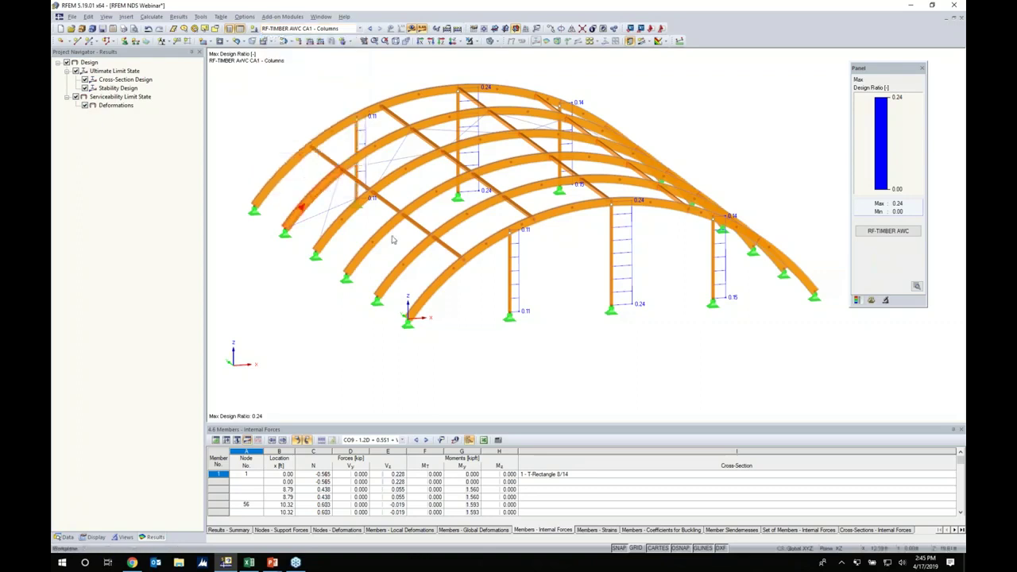
{"action": "left_click", "coordinate": [75, 96]}
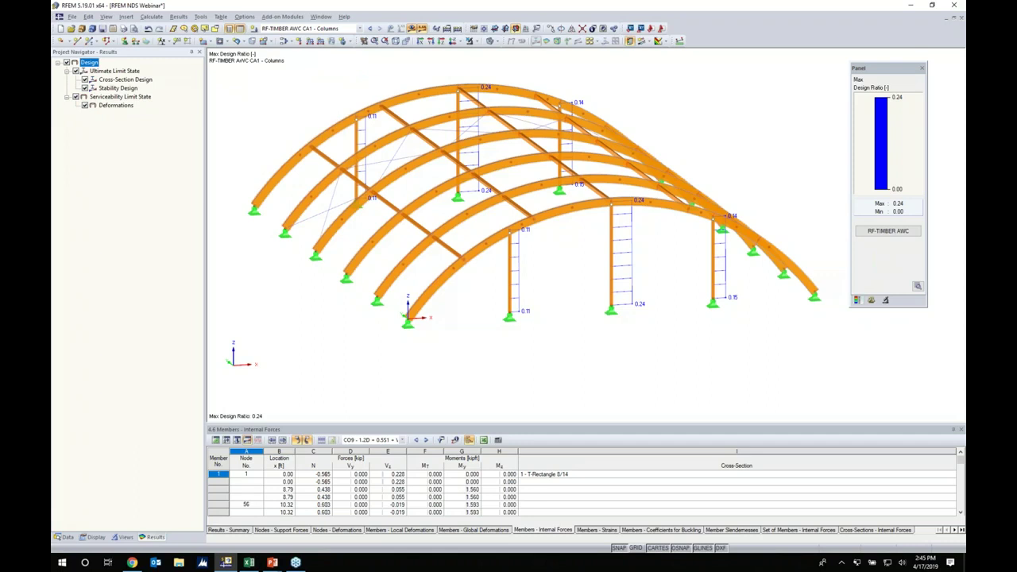
{"action": "mouse_move", "coordinate": [620, 292]}
{"action": "middle_mouse_down", "text": "ctrl"}
{"action": "mouse_move", "coordinate": [547, 251]}
{"action": "mouse_move", "coordinate": [651, 284]}
{"action": "mouse_move", "coordinate": [624, 275]}
{"action": "middle_mouse_up", "text": "ctrl"}
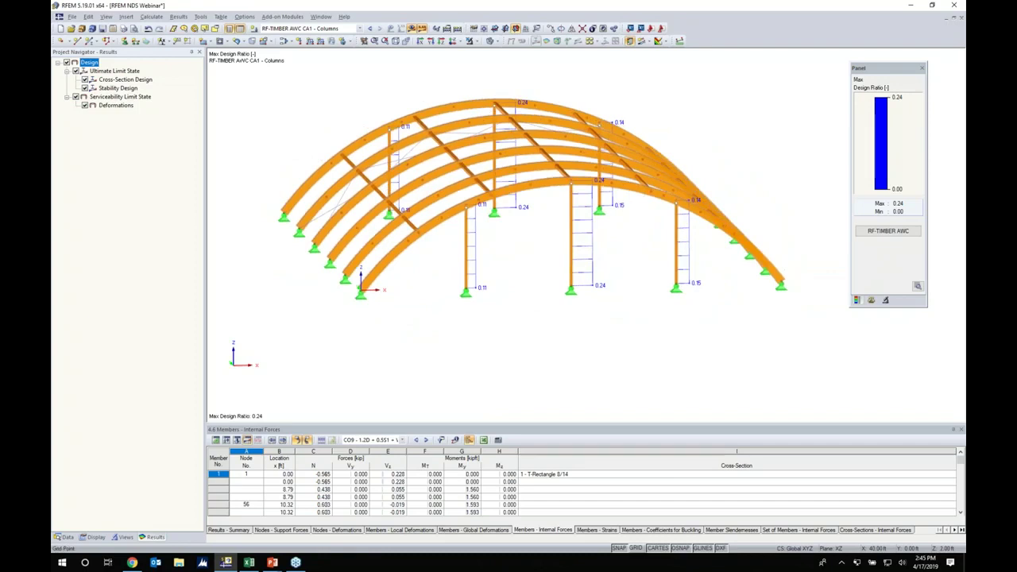
Return to the RF-TIMBER AWC module, create design case 2 with the description Rafters, and make it the current case.
{"action": "left_click", "coordinate": [895, 231]}
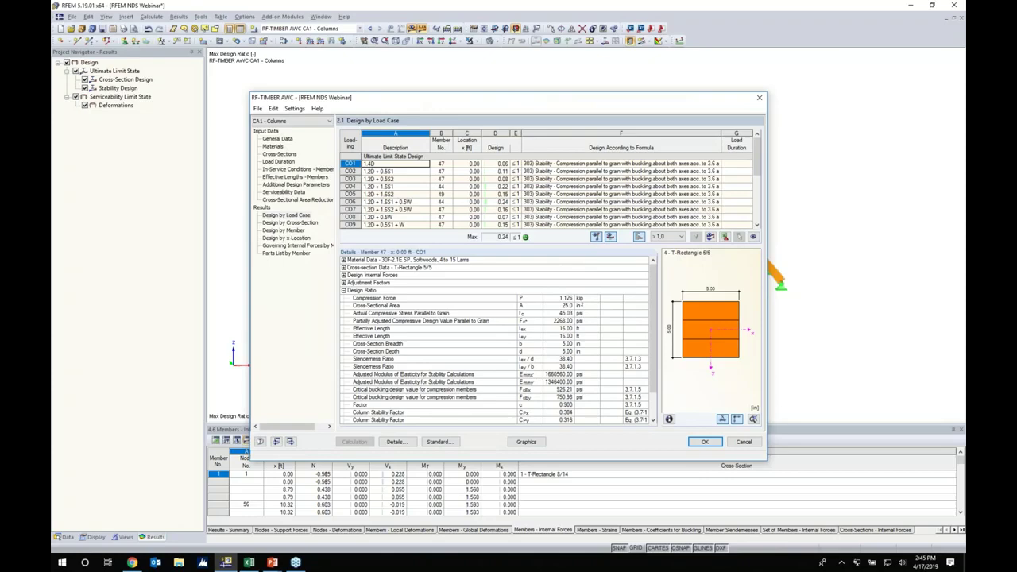
{"action": "left_click_drag", "start_coordinate": [658, 102], "coordinate": [654, 257]}
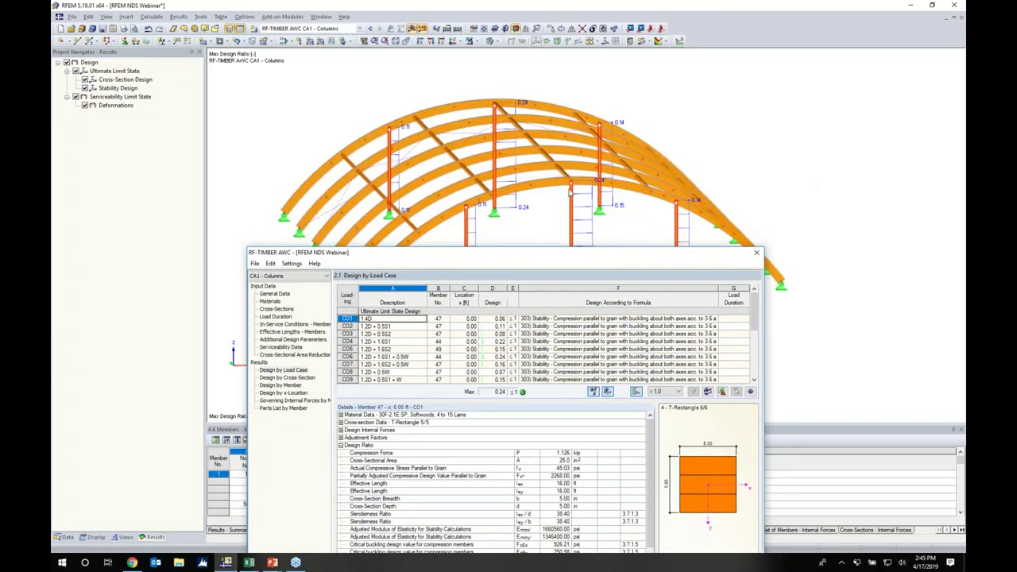
{"action": "left_click_drag", "start_coordinate": [548, 254], "coordinate": [566, 105]}
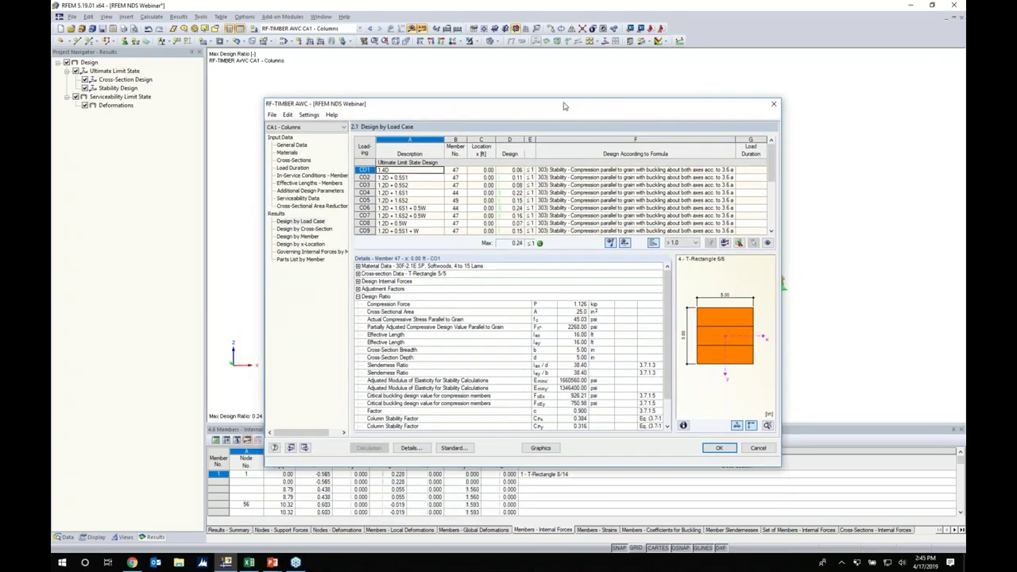
{"action": "left_click", "coordinate": [272, 115]}
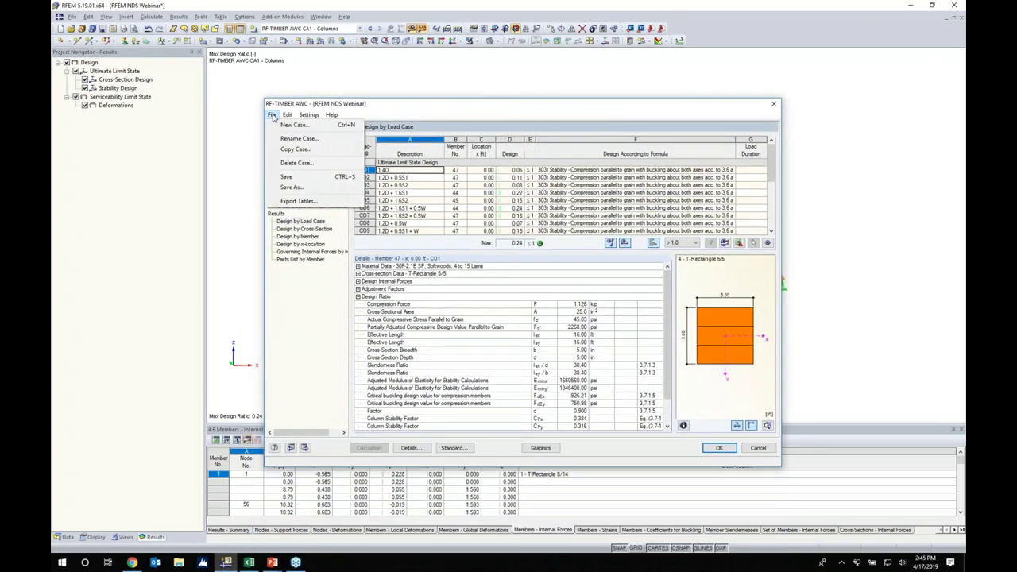
{"action": "left_click", "coordinate": [294, 125]}
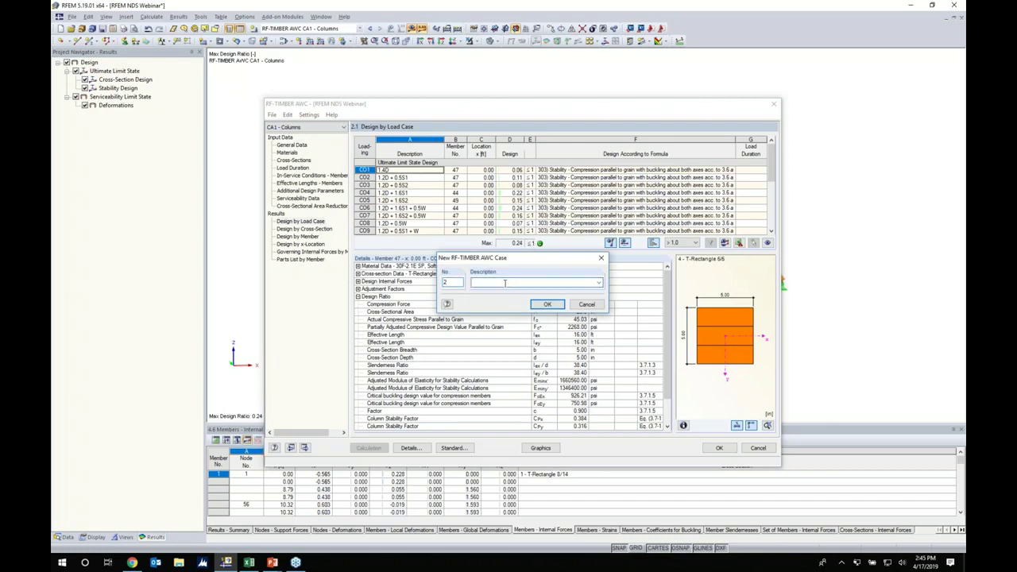
{"action": "key", "text": "Return"}
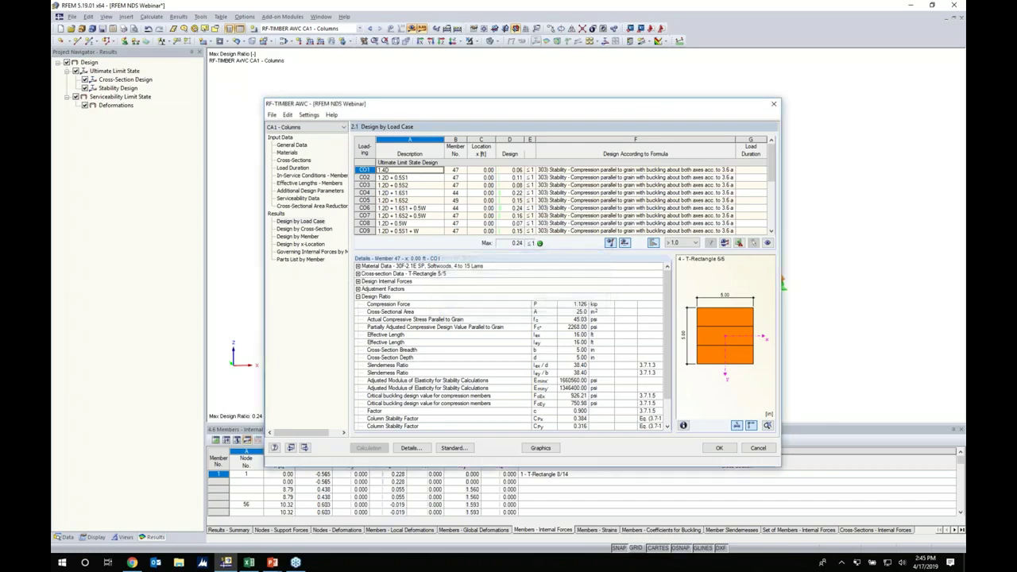
{"action": "left_click", "coordinate": [317, 128]}
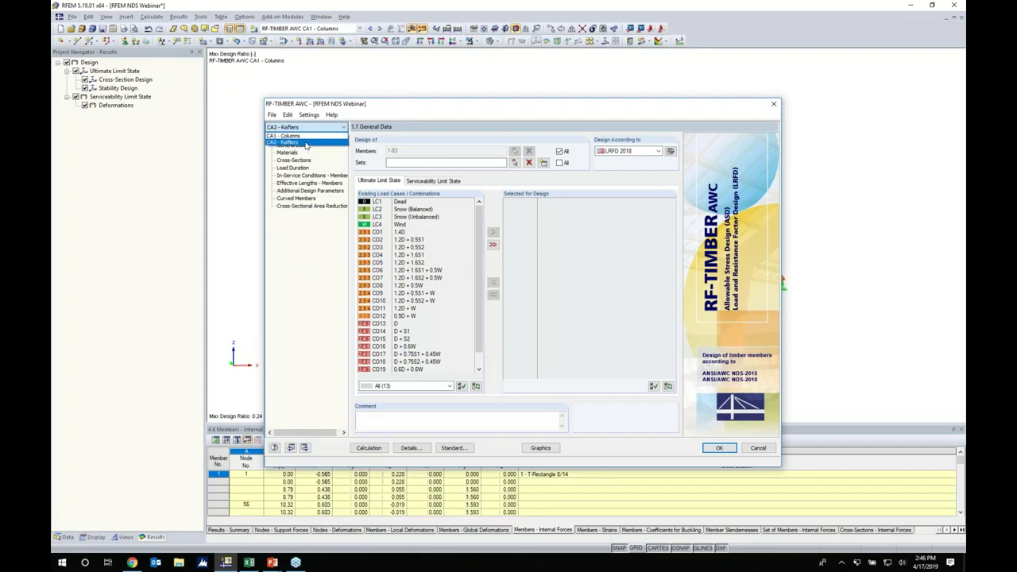
{"action": "left_click", "coordinate": [305, 143]}
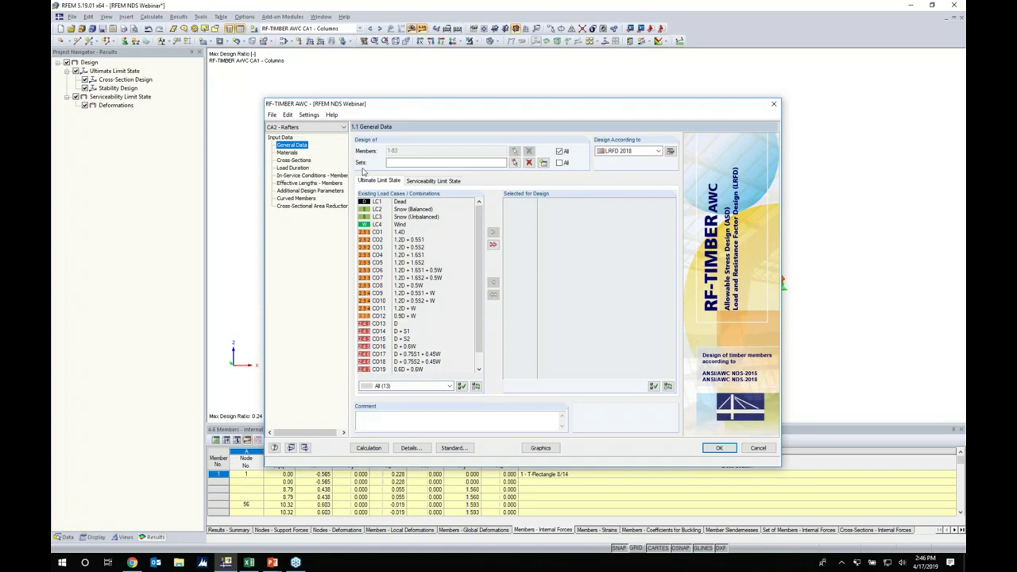
Remove all single members from the Rafters case and include all sets of members for design, checking the selection in the model.
{"action": "left_click", "coordinate": [559, 151]}
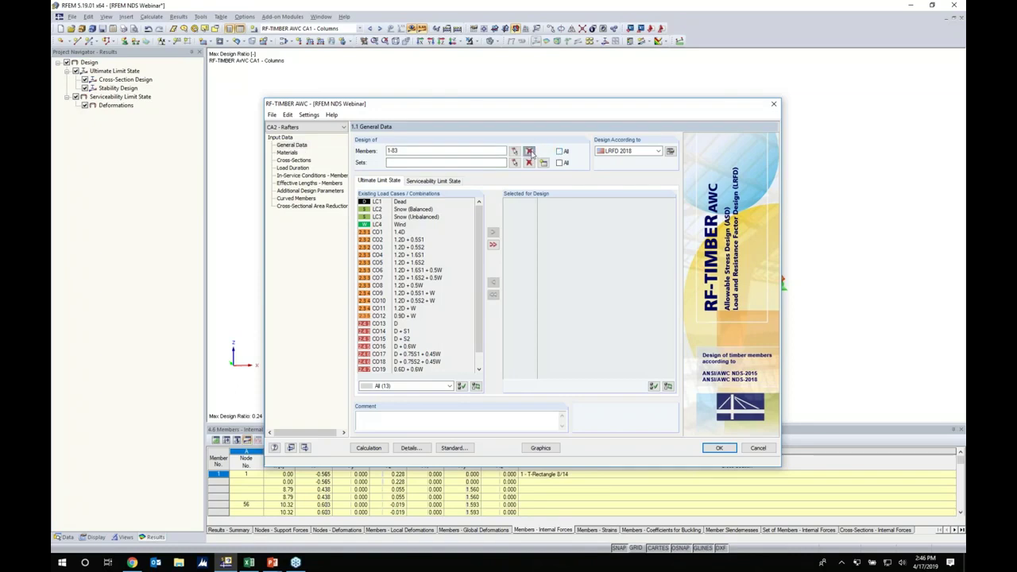
{"action": "left_click", "coordinate": [529, 151]}
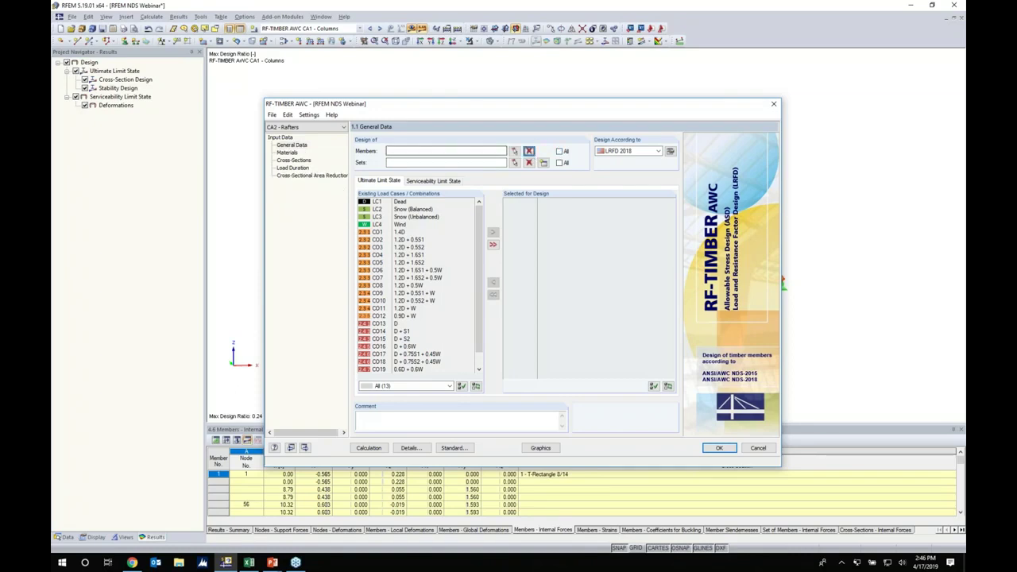
{"action": "left_click", "coordinate": [560, 163]}
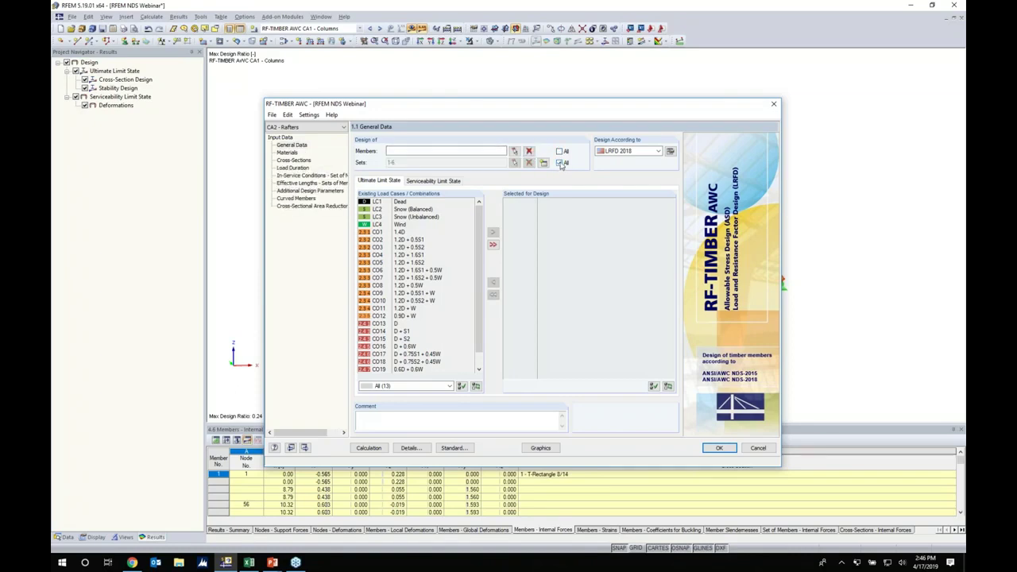
{"action": "left_click_drag", "start_coordinate": [390, 110], "coordinate": [404, 249]}
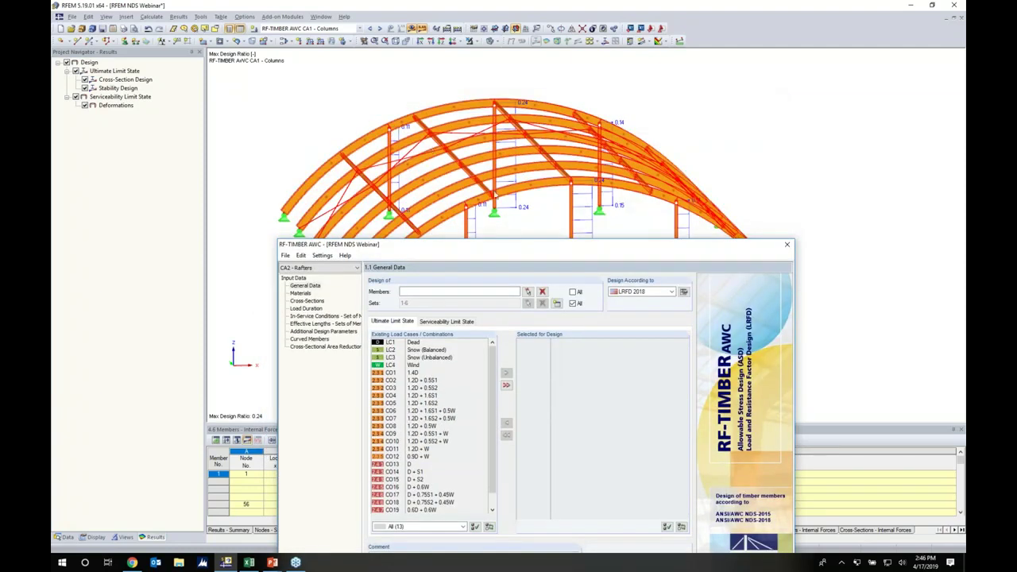
{"action": "left_click_drag", "start_coordinate": [500, 245], "coordinate": [502, 93]}
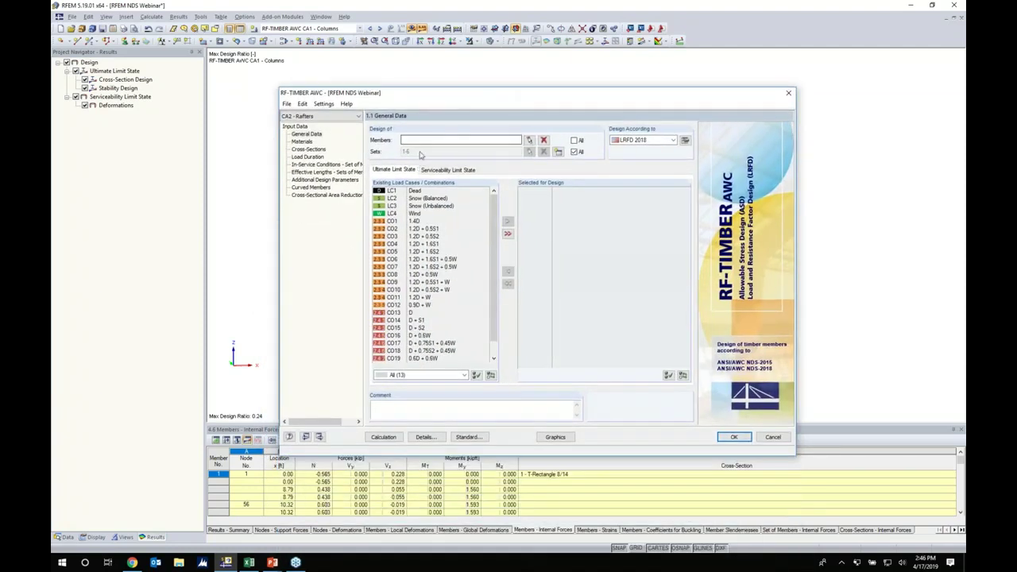
Add load combinations CO1 to CO12 to the ultimate limit state design of the Rafters case.
{"action": "left_click", "coordinate": [413, 222]}
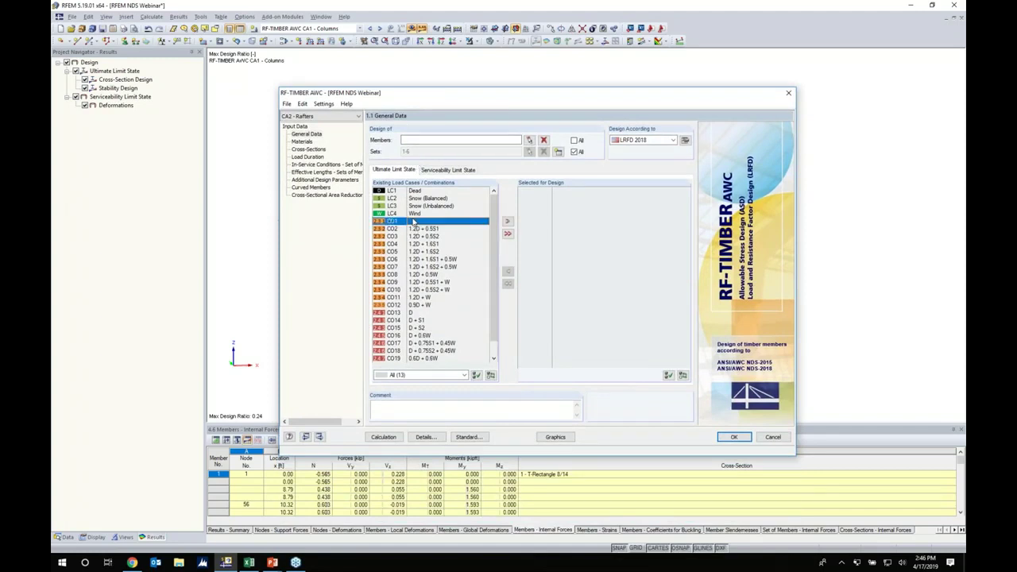
{"action": "left_click", "coordinate": [419, 305], "text": "shift"}
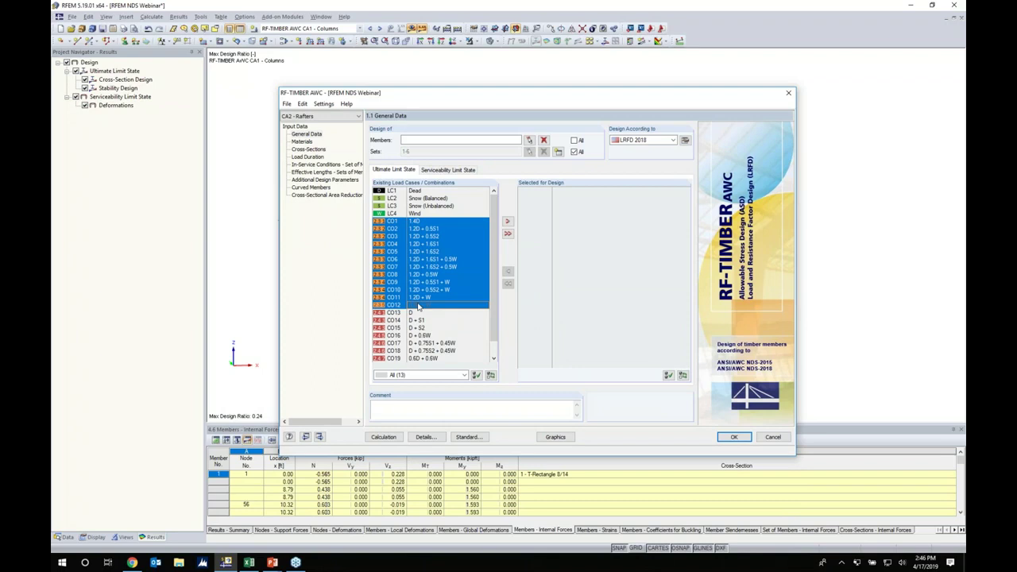
{"action": "left_click", "coordinate": [507, 221]}
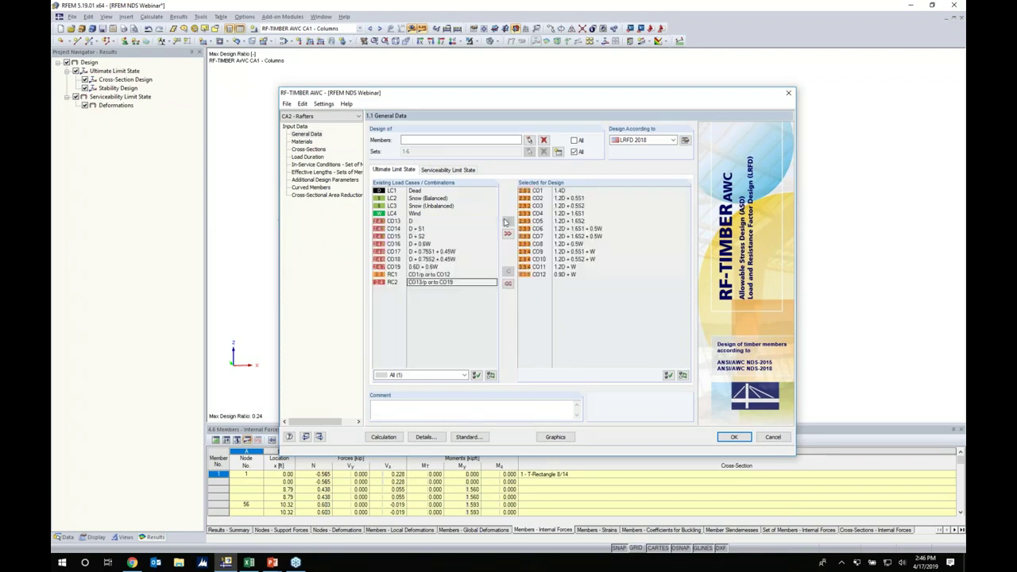
Add load combinations CO13 to CO19 to the serviceability limit state design of the Rafters case.
{"action": "left_click", "coordinate": [463, 171]}
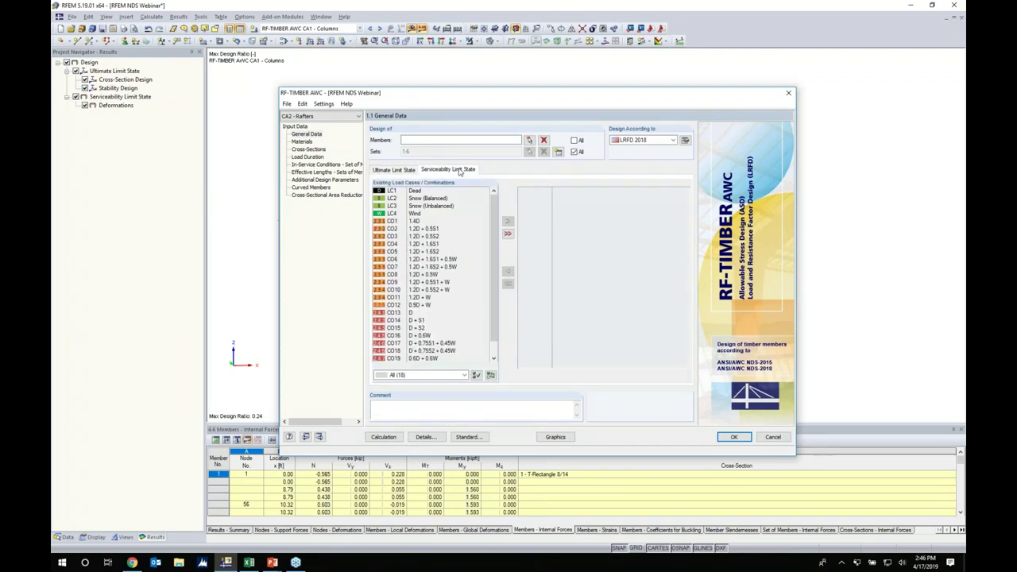
{"action": "scroll", "coordinate": [430, 279], "scroll_direction": "down", "scroll_amount": 1}
{"action": "left_click", "coordinate": [409, 298]}
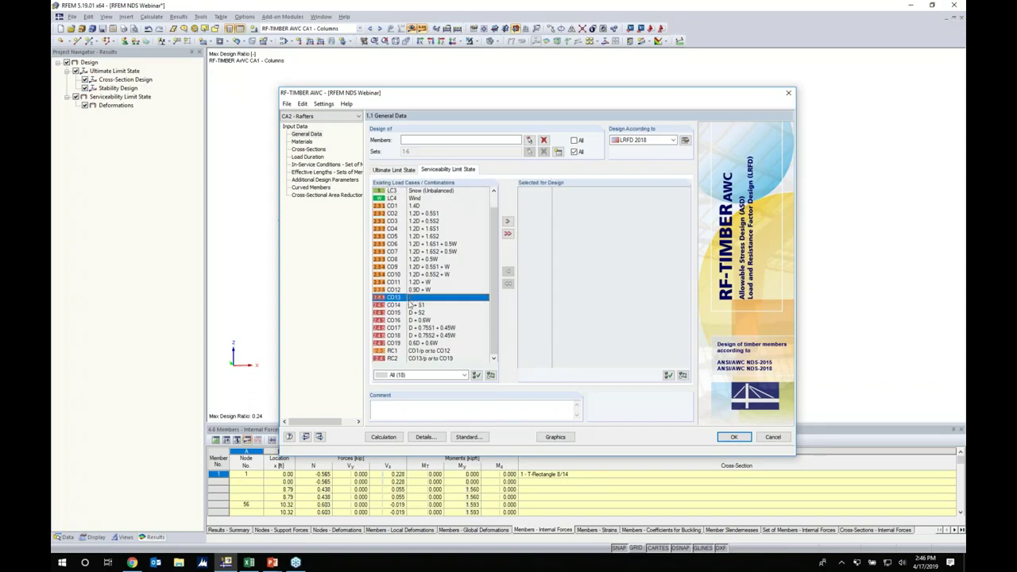
{"action": "left_click", "coordinate": [415, 342], "text": "shift"}
{"action": "left_click", "coordinate": [508, 222]}
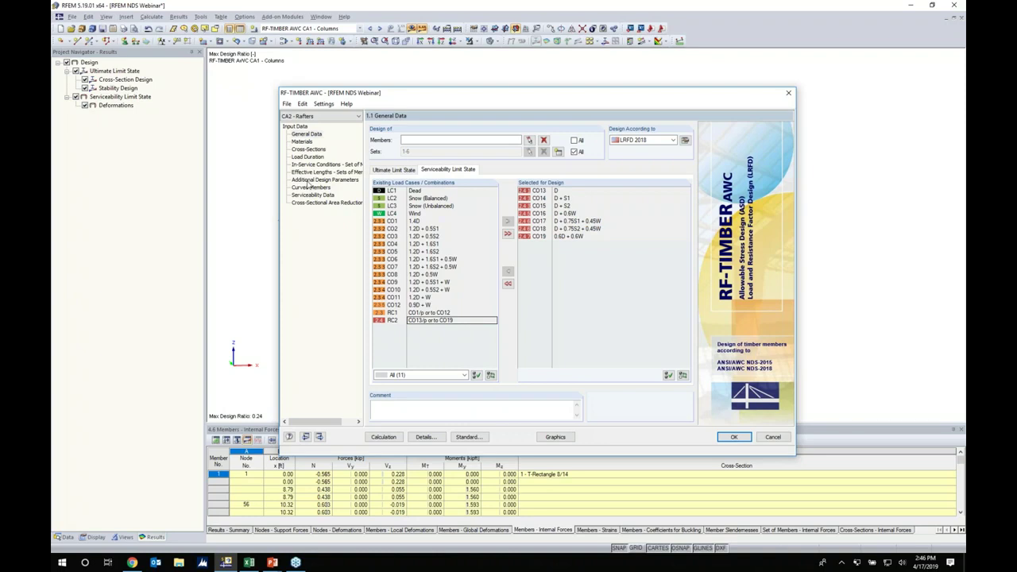
Review the Rafters case's materials, cross-sections, load duration factors and in-service conditions for the sets of members.
{"action": "left_click", "coordinate": [303, 141]}
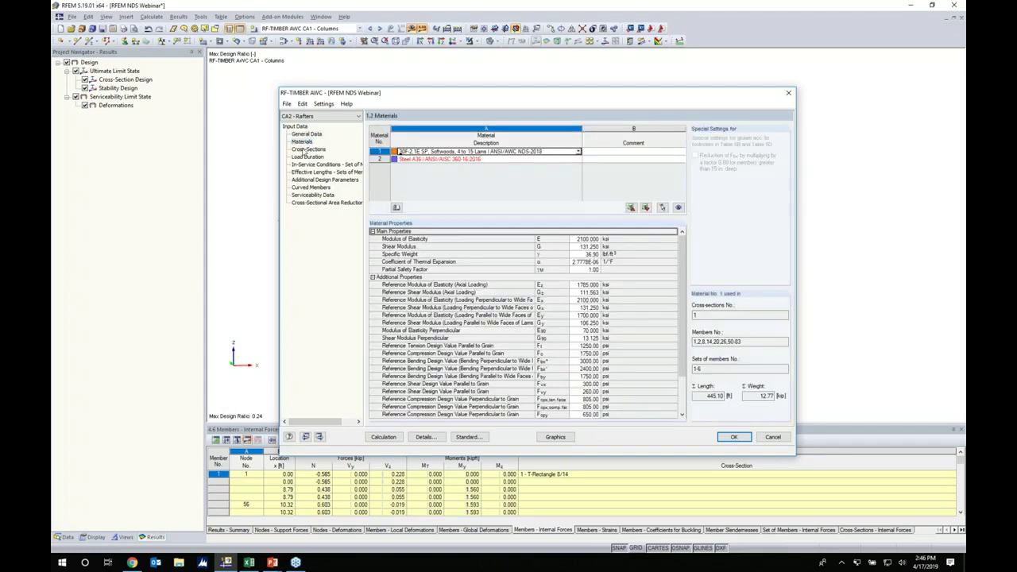
{"action": "left_click", "coordinate": [308, 149]}
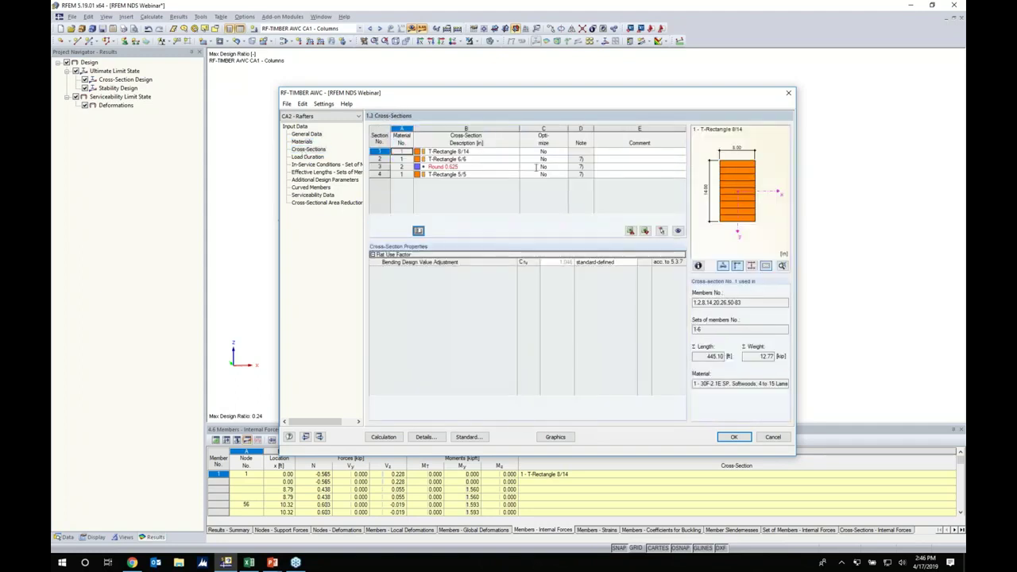
{"action": "left_click", "coordinate": [307, 158]}
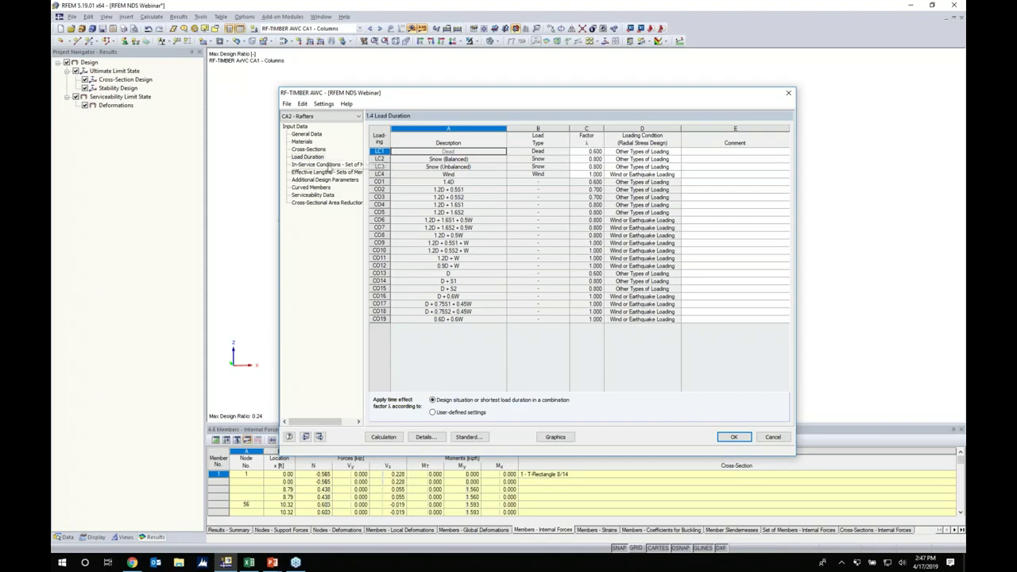
{"action": "left_click", "coordinate": [328, 164]}
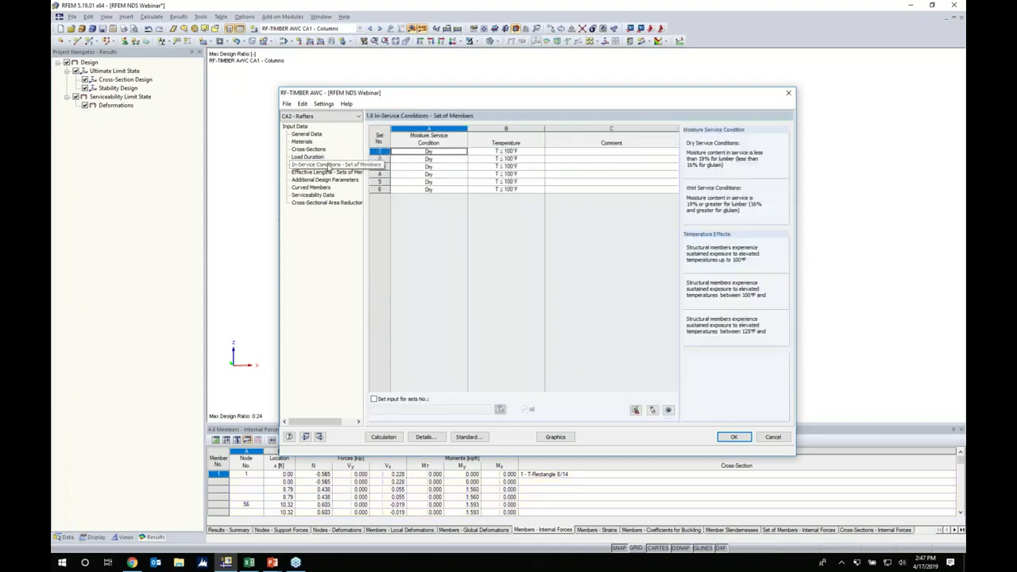
Review the Rafters case's effective lengths, additional design parameters and curved member settings, including laminate thickness and radial stress design.
{"action": "left_click", "coordinate": [324, 173]}
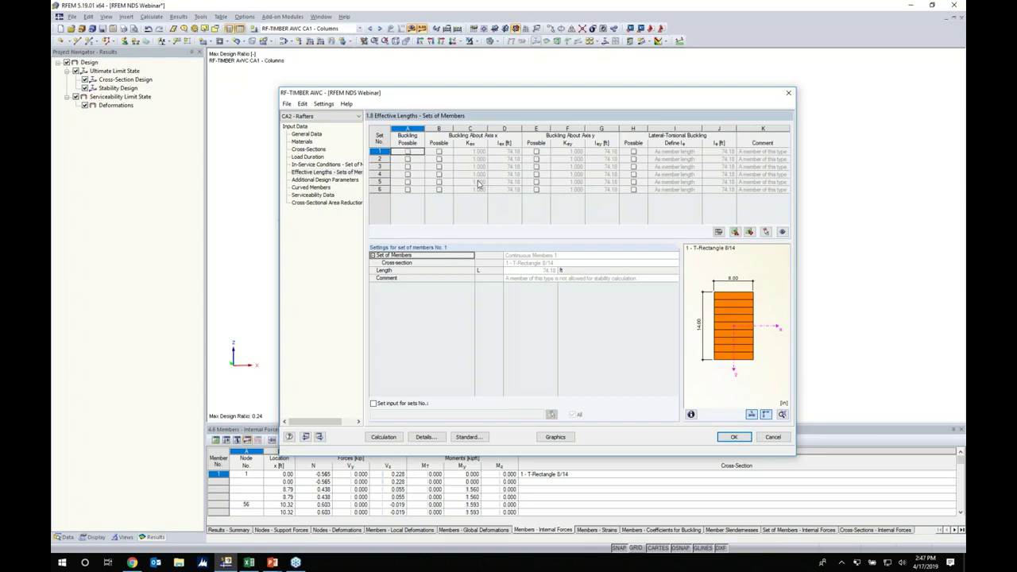
{"action": "left_click", "coordinate": [326, 180]}
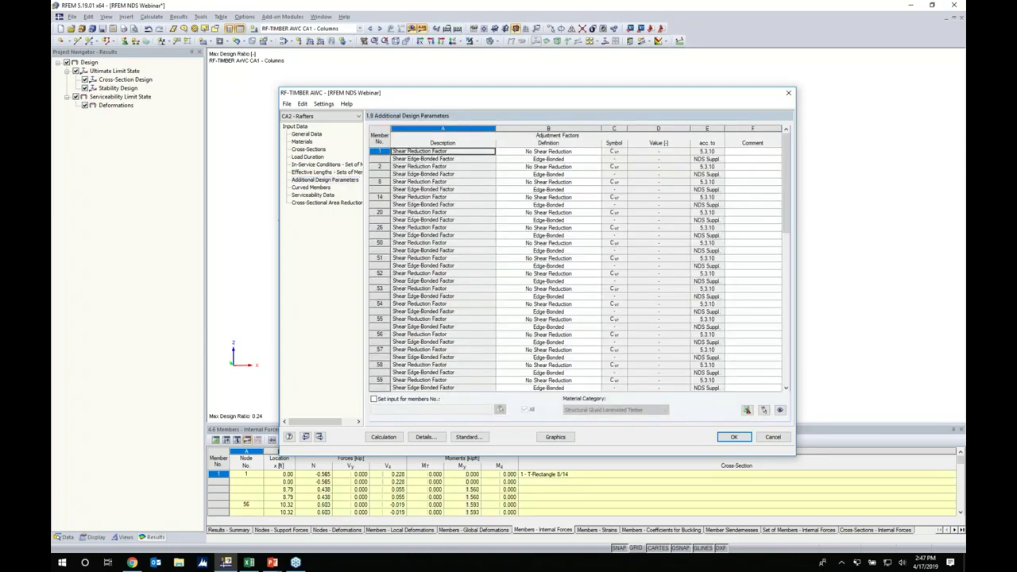
{"action": "left_click", "coordinate": [315, 189]}
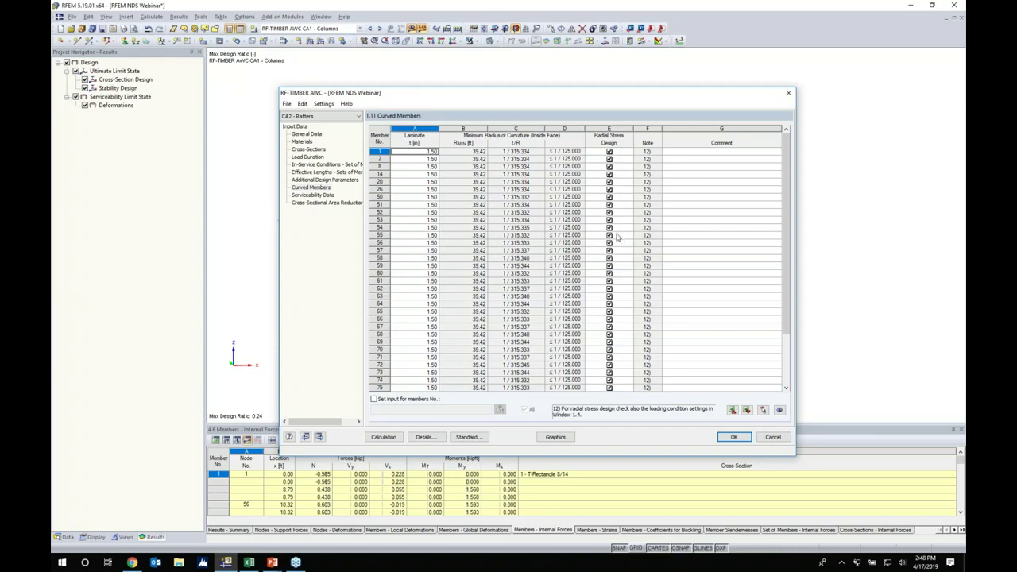
Assign sets of members 1 to 6 to the Rafters case's serviceability data, selecting them in the model.
{"action": "left_click", "coordinate": [320, 196]}
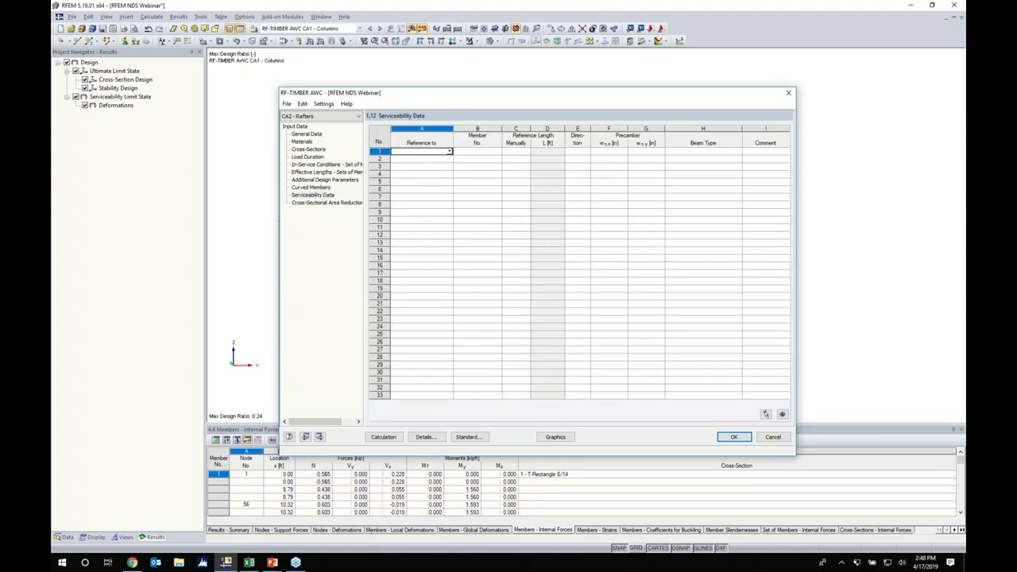
{"action": "left_click", "coordinate": [450, 152]}
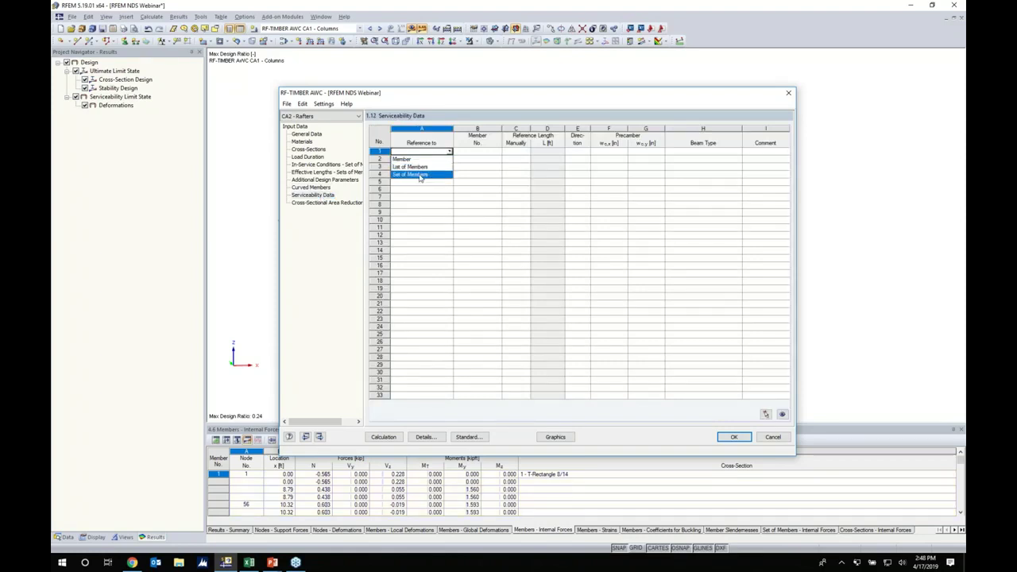
{"action": "left_click", "coordinate": [419, 175]}
{"action": "left_click", "coordinate": [470, 151]}
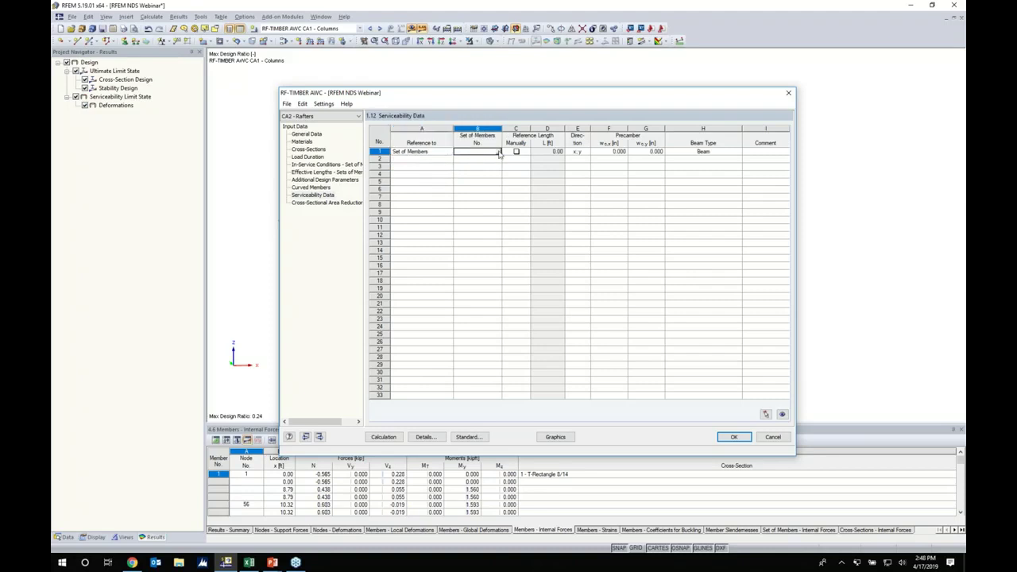
{"action": "left_click", "coordinate": [498, 151]}
{"action": "left_click_drag", "start_coordinate": [547, 224], "coordinate": [421, 78]}
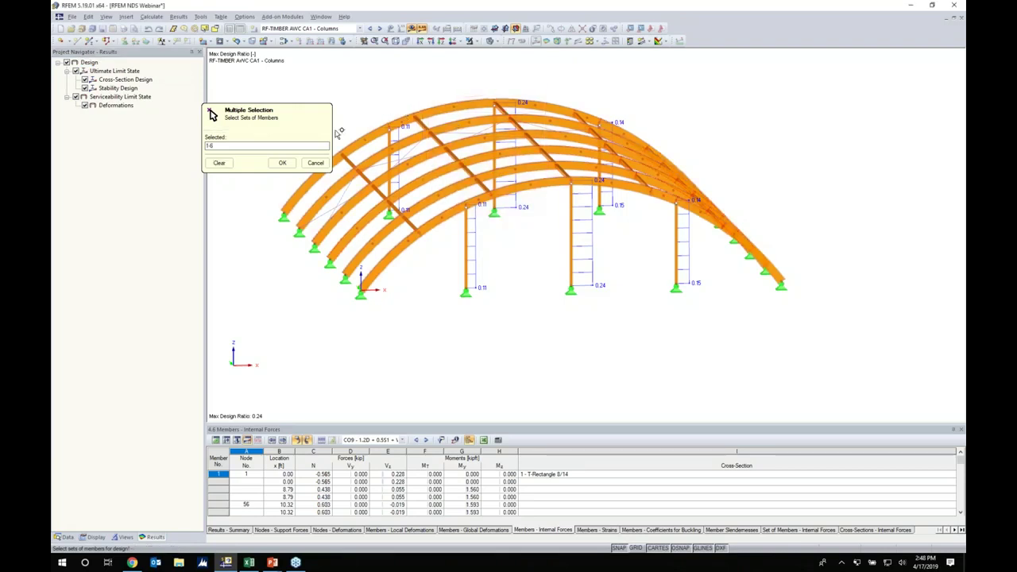
{"action": "left_click", "coordinate": [282, 162]}
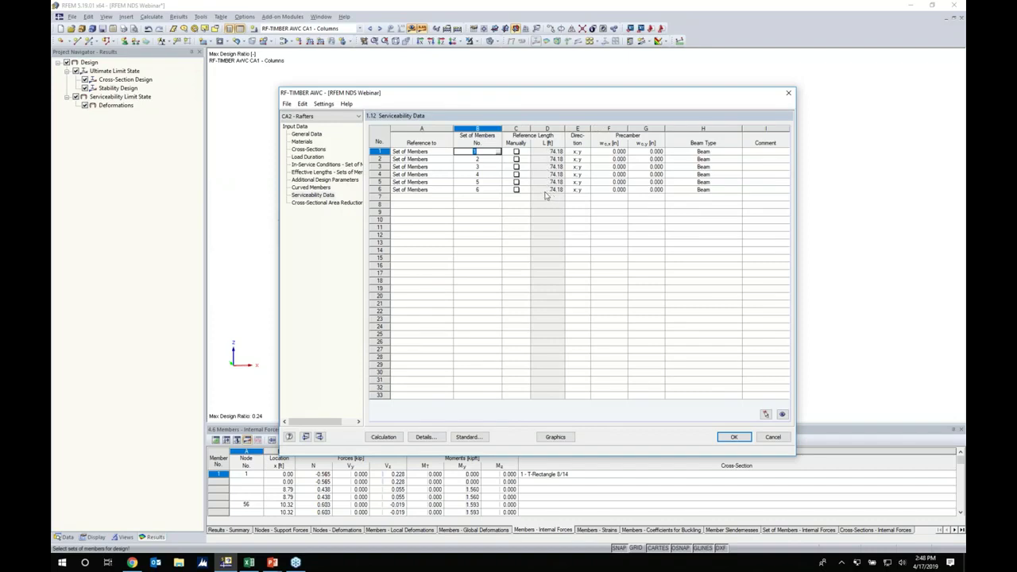
Check the cross-sectional area reduction settings, then calculate the Rafters case and open its design results by set of members.
{"action": "left_click", "coordinate": [327, 203]}
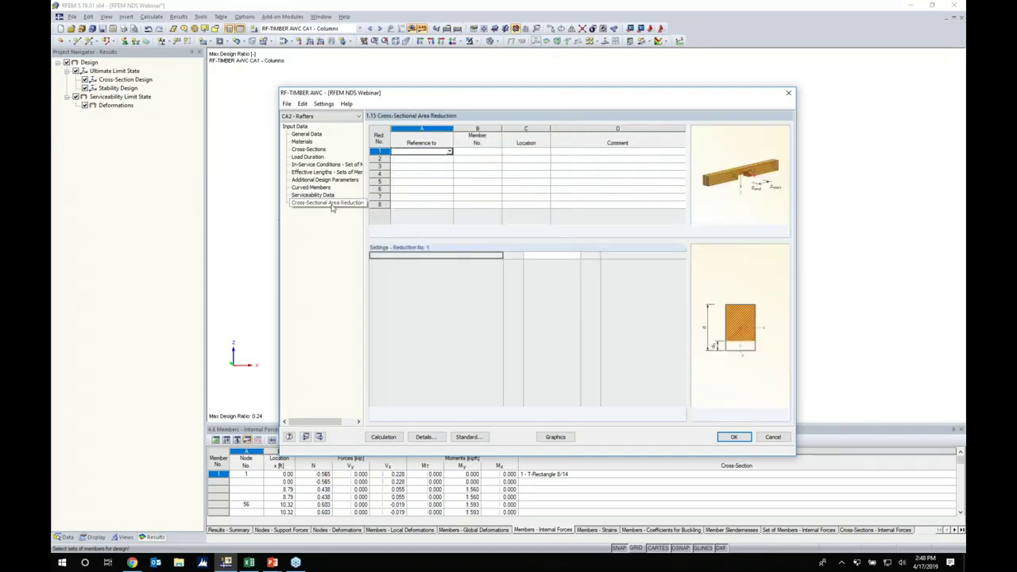
{"action": "left_click", "coordinate": [386, 436]}
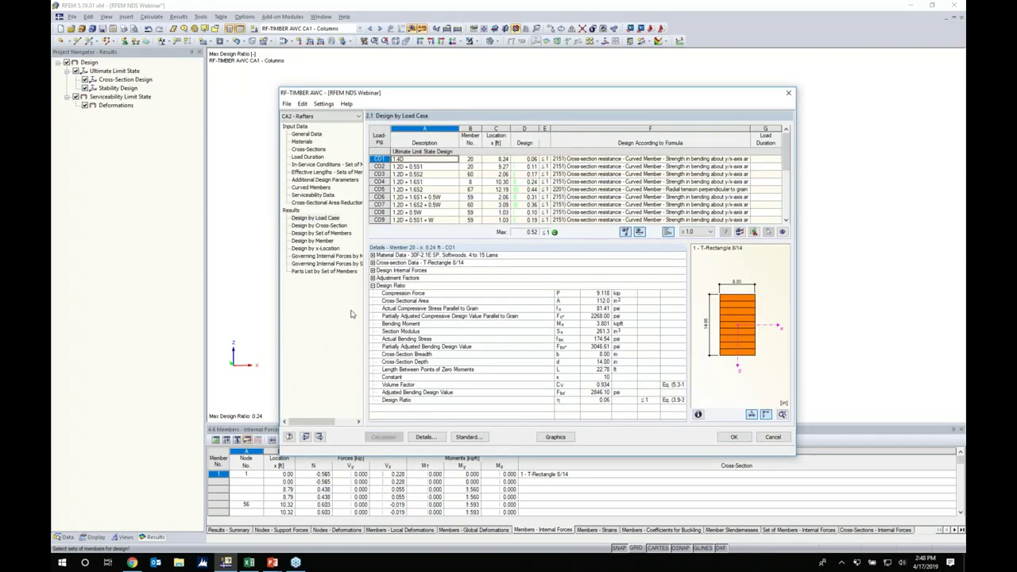
{"action": "left_click", "coordinate": [348, 235]}
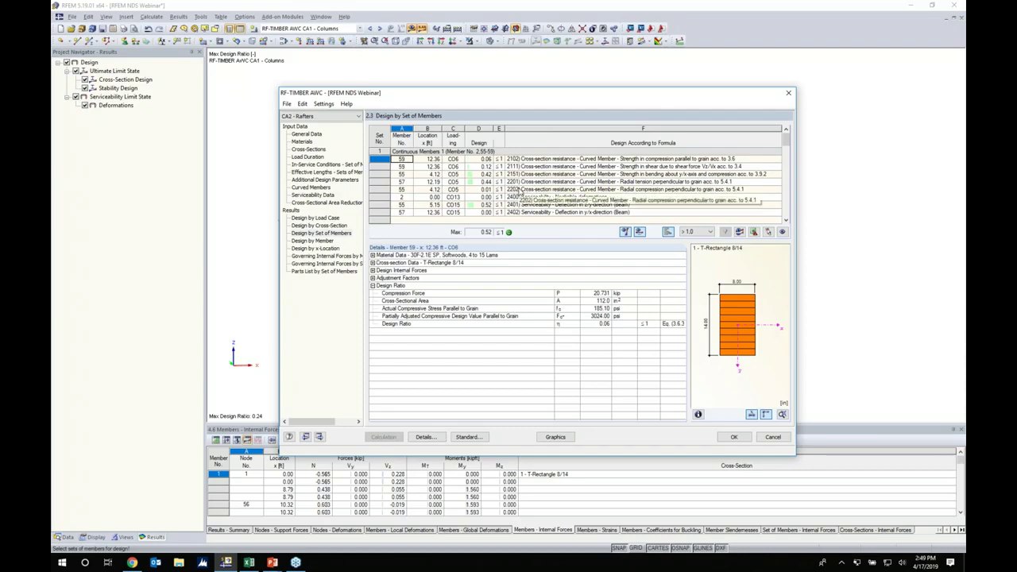
Switch to the PowerPoint presentation and advance to the NDS Design of Curved Glulam Beams slide.
{"action": "key", "text": "super+Tab"}
{"action": "left_click", "coordinate": [749, 141]}
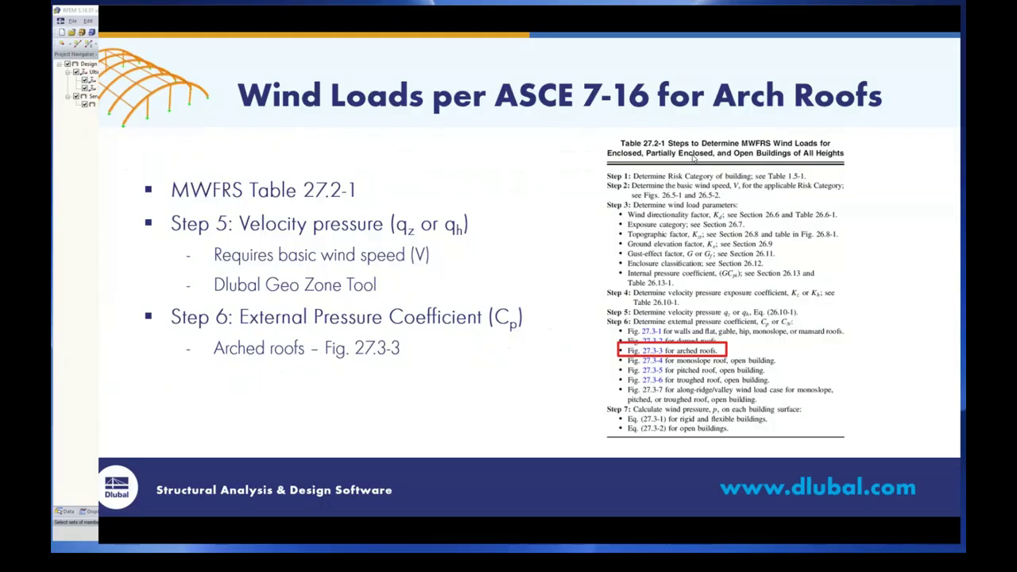
{"action": "key", "text": "Right"}
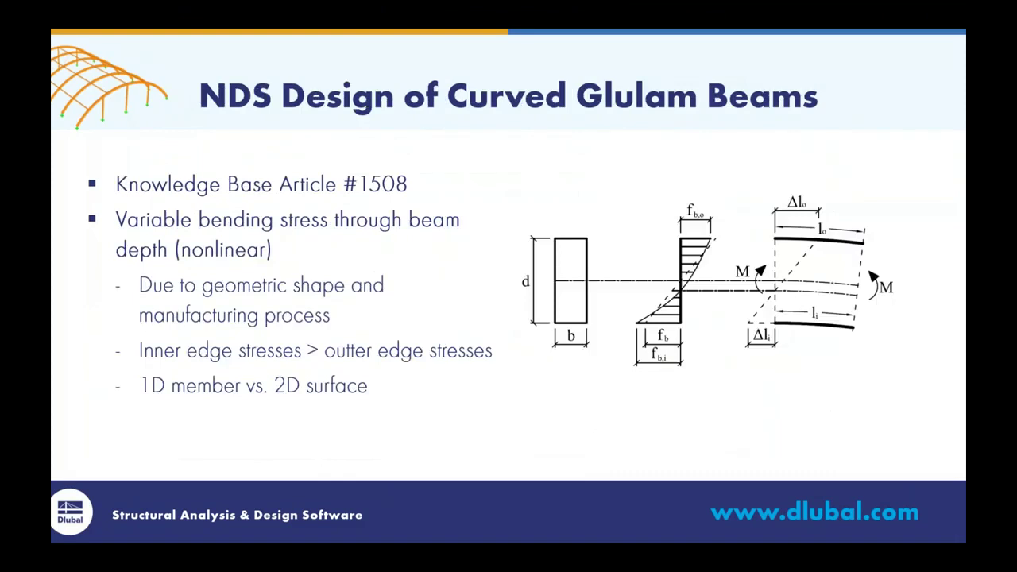
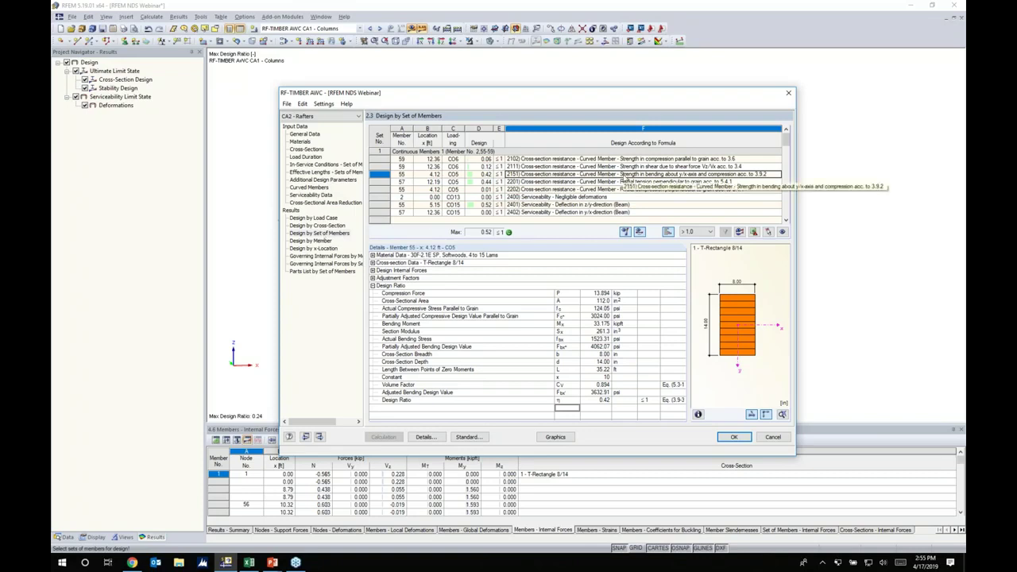
Examine the adjustment factors and curvature factor for bending, plus the radial tension and radial compression checks, for set of members 1.
{"action": "left_click", "coordinate": [373, 278]}
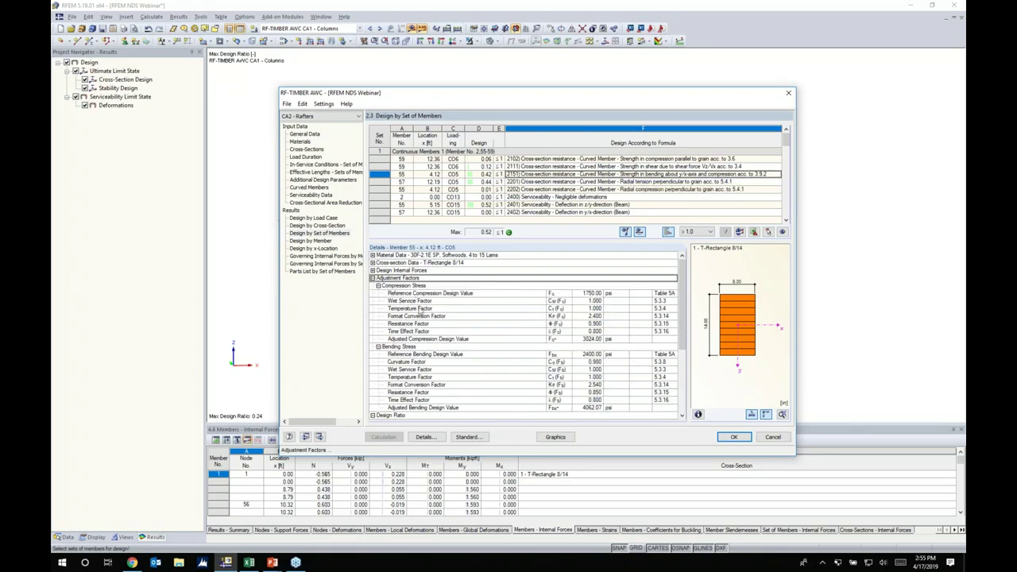
{"action": "left_click", "coordinate": [417, 363]}
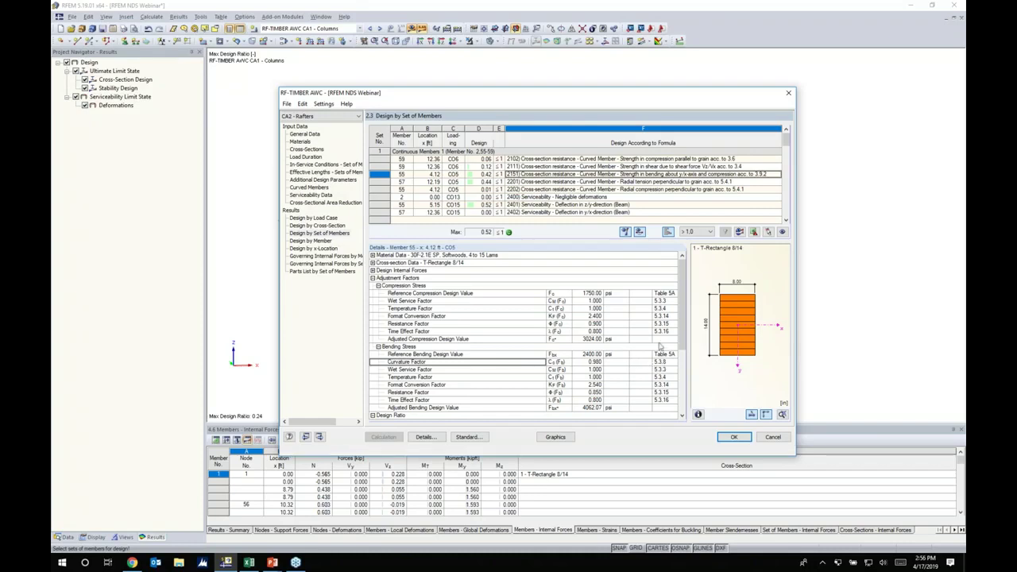
{"action": "left_click", "coordinate": [640, 182]}
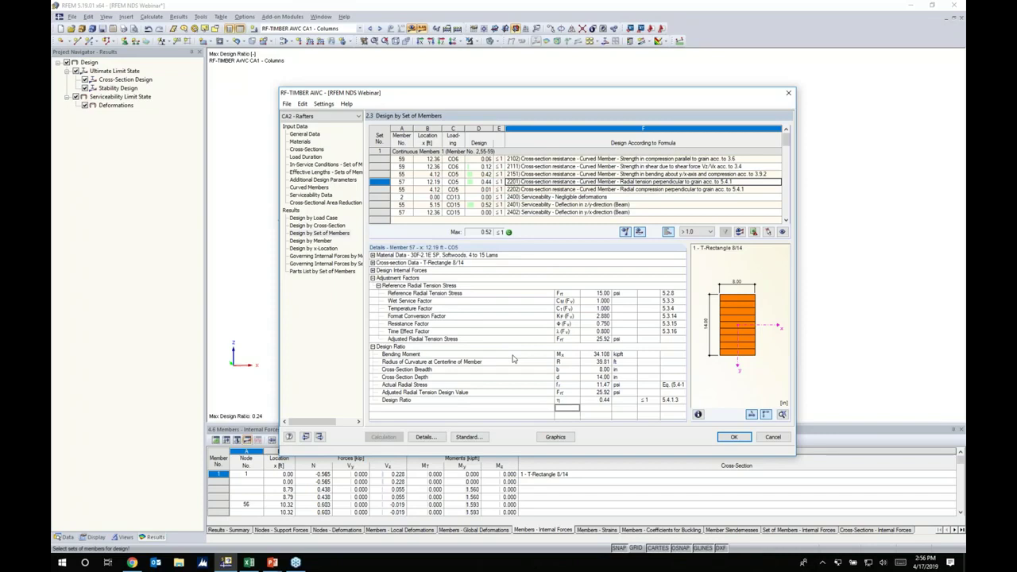
{"action": "left_click", "coordinate": [638, 190]}
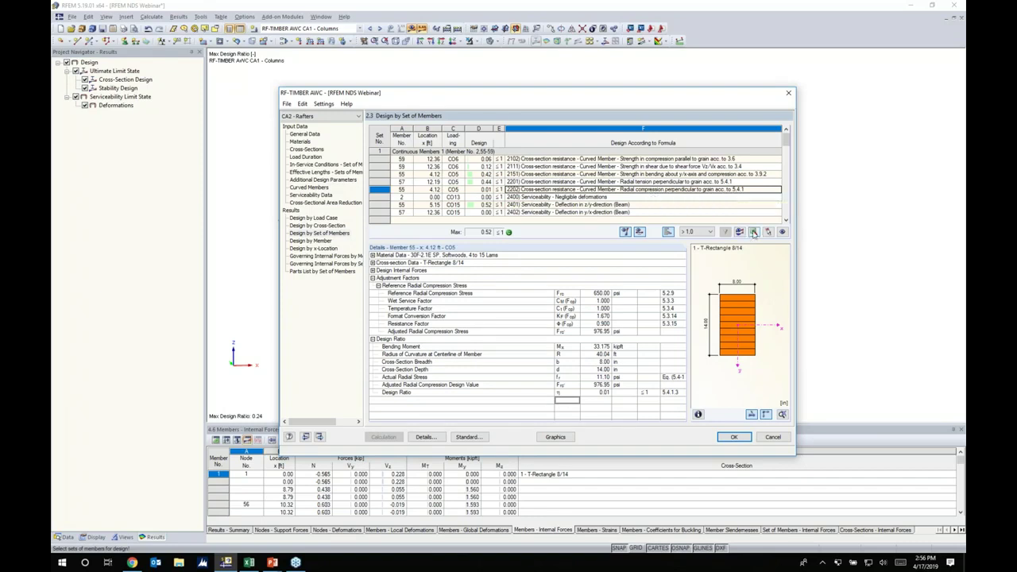
Display the Rafters case's design ratios graphically on the 3D model.
{"action": "left_click", "coordinate": [555, 437]}
{"action": "middle_click_drag", "start_coordinate": [516, 294], "coordinate": [586, 332], "text": "ctrl"}
{"action": "scroll", "coordinate": [586, 332], "scroll_direction": "down", "scroll_amount": 1}
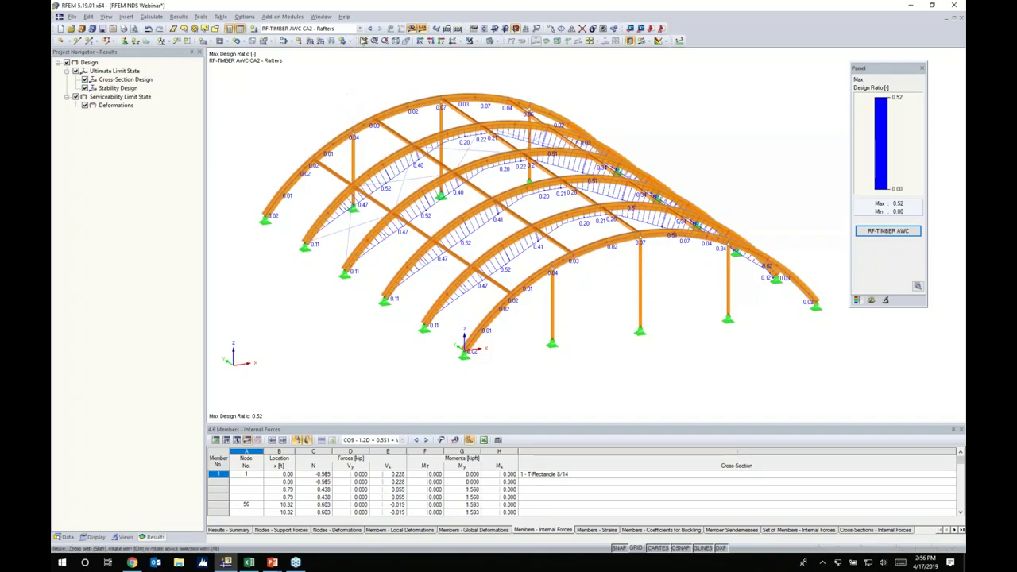
Display the global deformations for load combination CO3 (1.2D + 0.5S2) and hide the support reactions.
{"action": "left_click", "coordinate": [360, 29]}
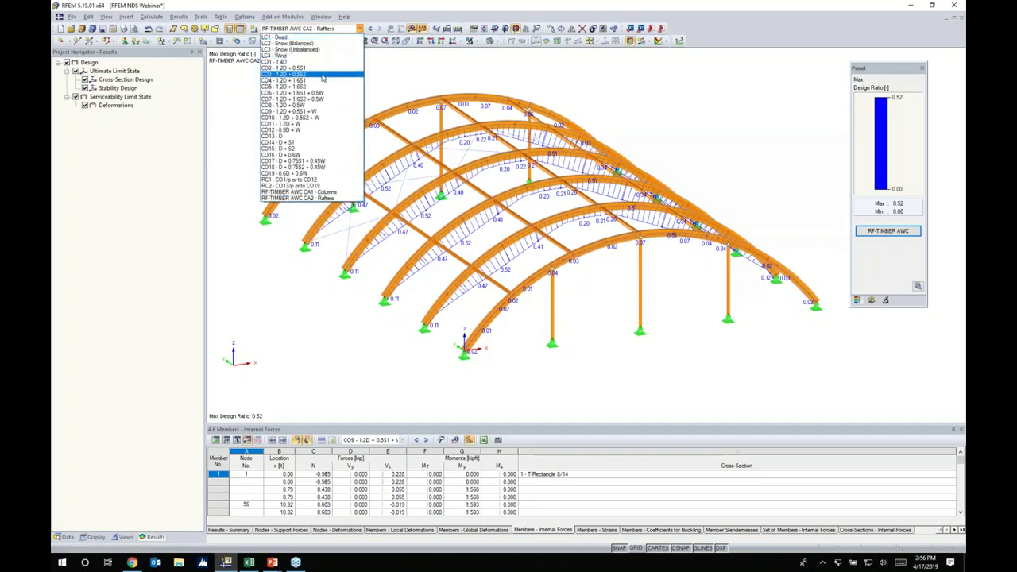
{"action": "left_click", "coordinate": [324, 76]}
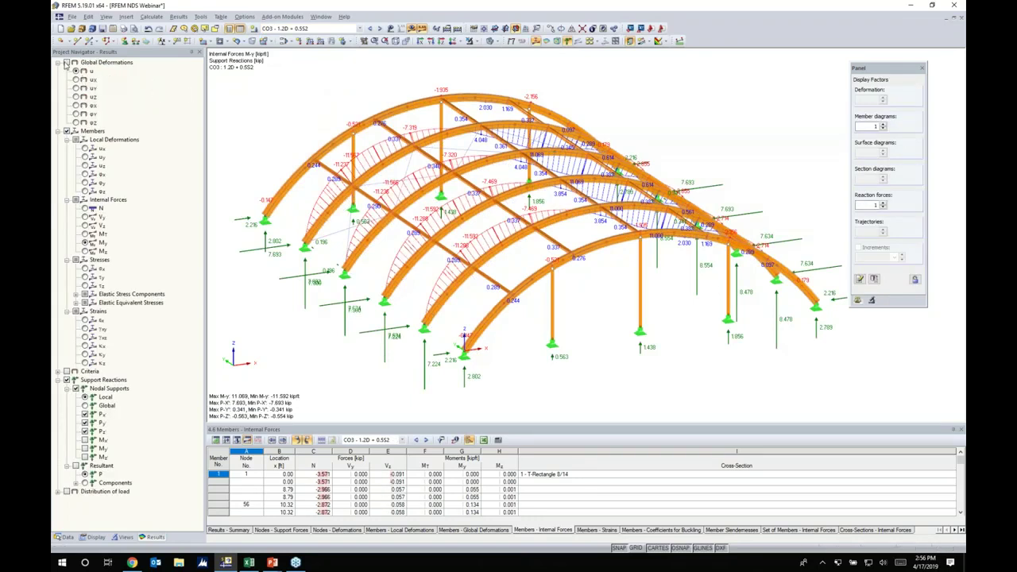
{"action": "left_click", "coordinate": [67, 62]}
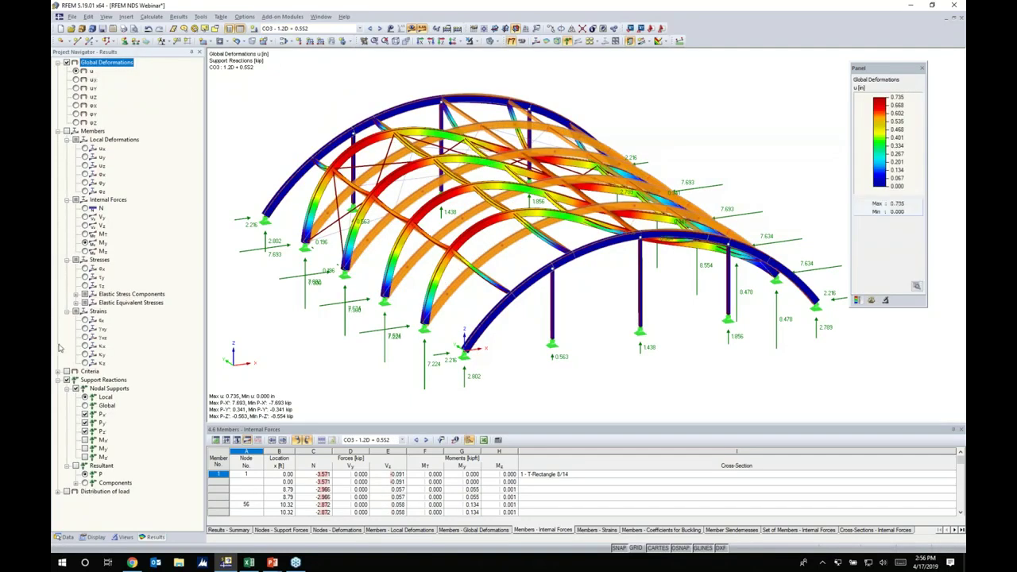
{"action": "left_click", "coordinate": [66, 380]}
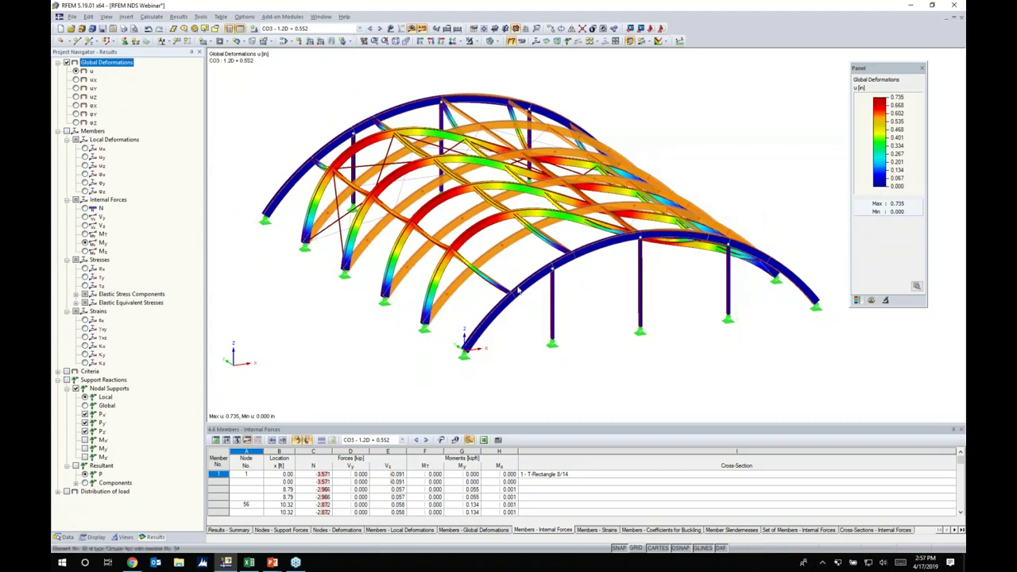
{"action": "mouse_move", "coordinate": [581, 308]}
{"action": "middle_mouse_down", "text": "ctrl"}
{"action": "mouse_move", "coordinate": [517, 307]}
{"action": "mouse_move", "coordinate": [595, 310]}
{"action": "middle_mouse_up", "text": "ctrl"}
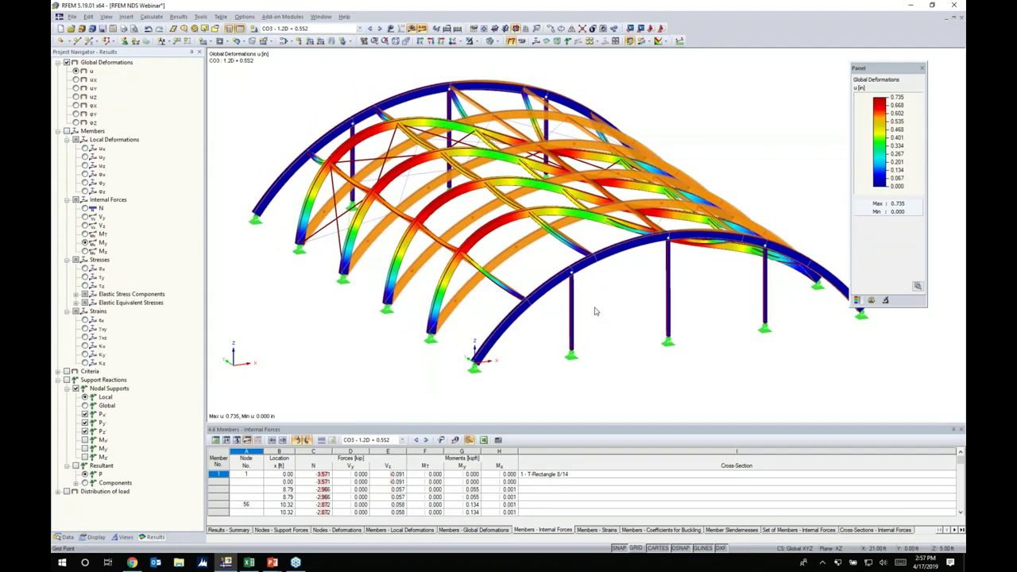
Change the deformation display to load combination CO5 (1.2D + 1.6S2) and hide the undeformed model.
{"action": "left_click", "coordinate": [381, 28]}
{"action": "left_click", "coordinate": [381, 29]}
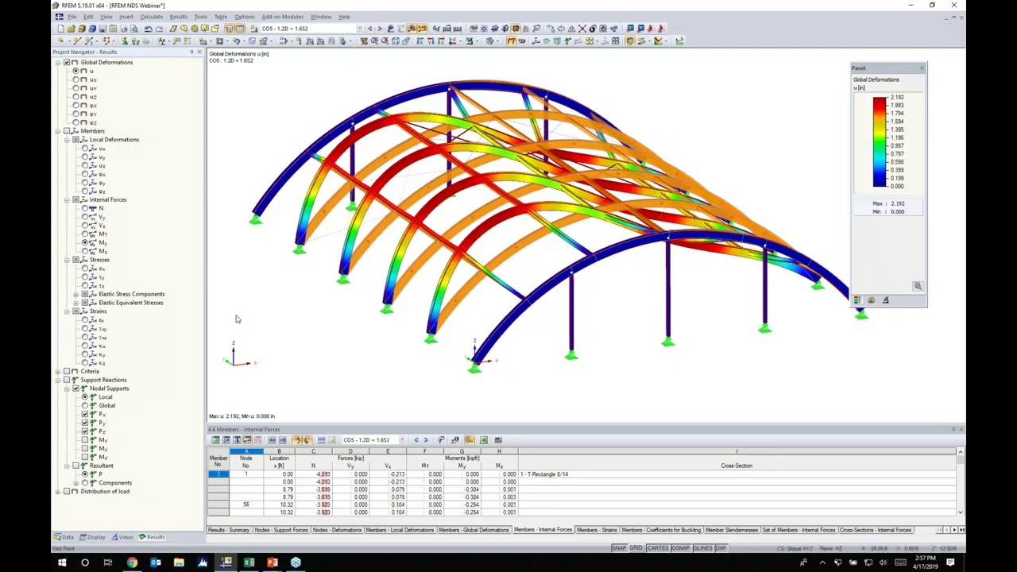
{"action": "left_click", "coordinate": [93, 538]}
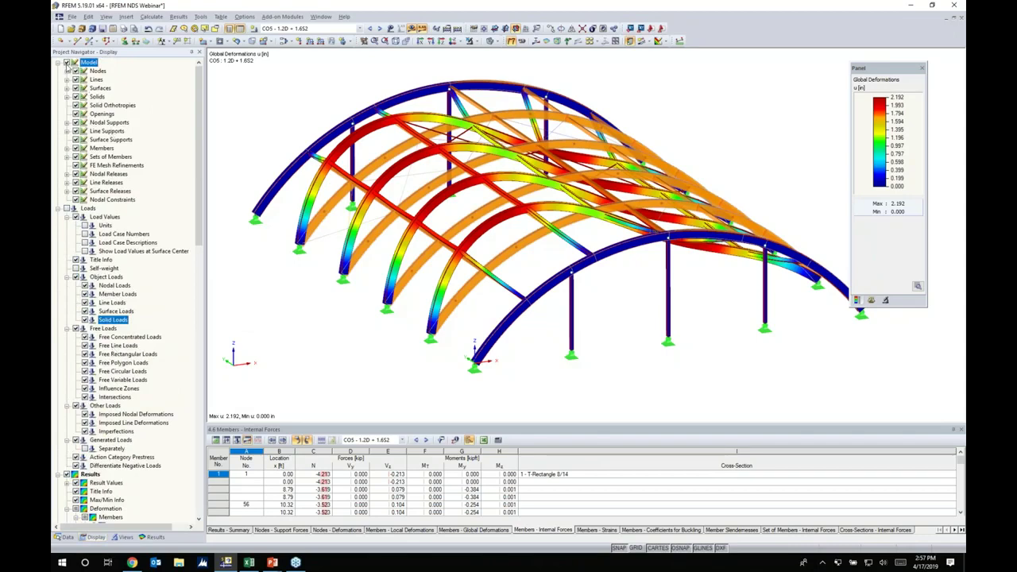
{"action": "left_click", "coordinate": [66, 63]}
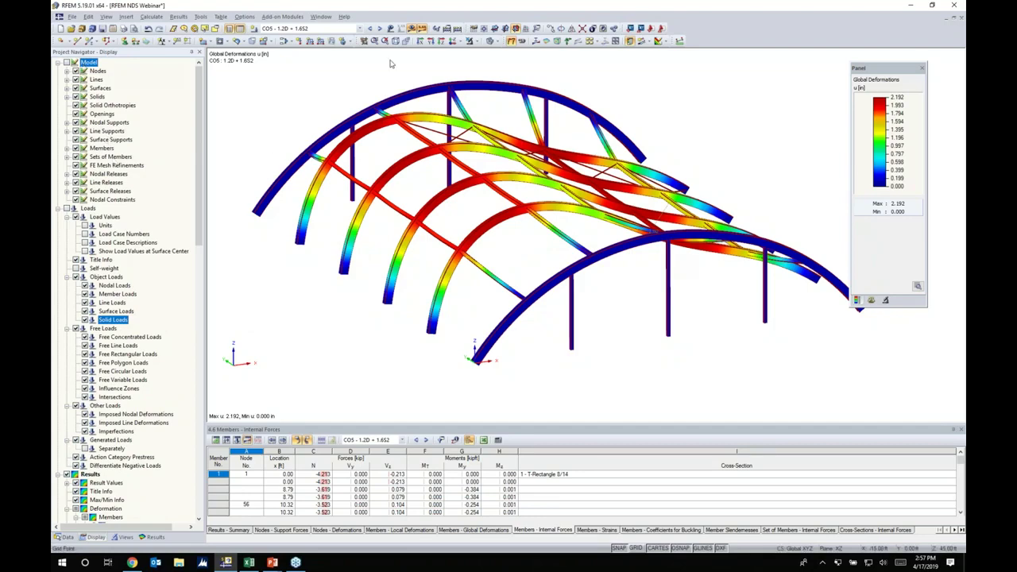
Go through the deformations of the following load combinations up to CO8 (1.2D + 0.5W).
{"action": "left_click", "coordinate": [380, 29]}
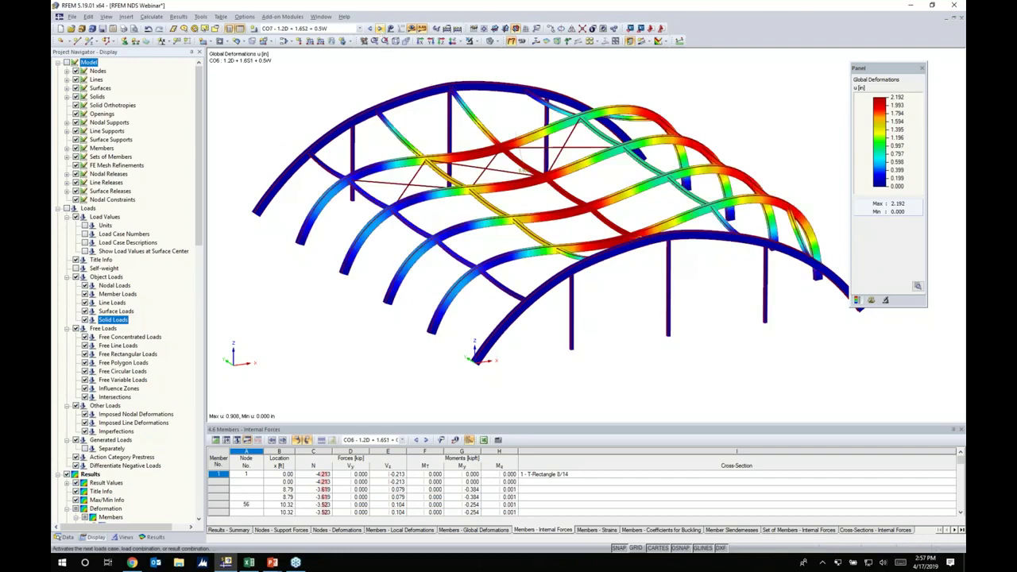
{"action": "left_click", "coordinate": [379, 28]}
{"action": "left_click", "coordinate": [380, 29]}
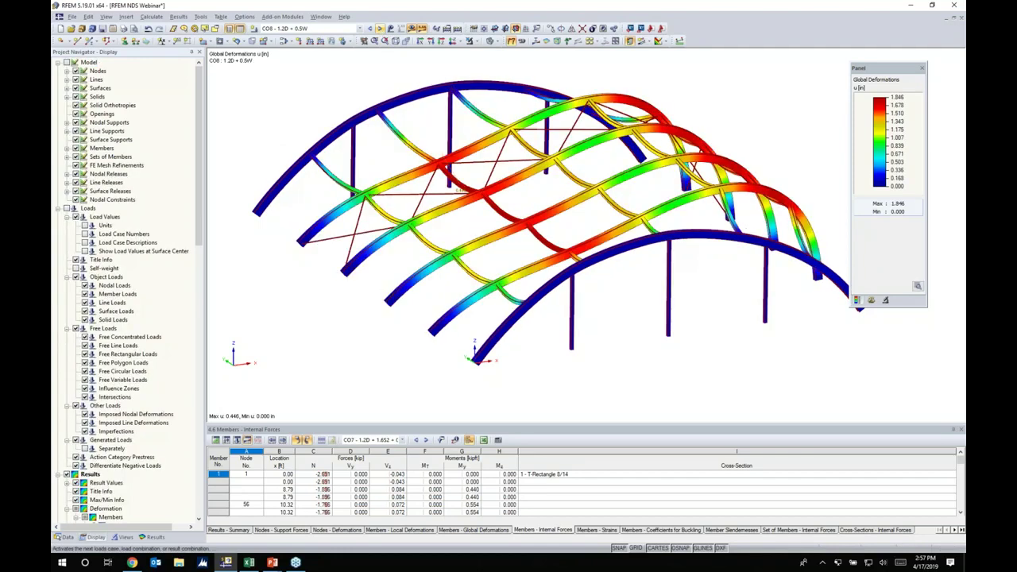
{"action": "middle_click_drag", "start_coordinate": [428, 254], "coordinate": [438, 271]}
{"action": "scroll", "coordinate": [438, 271], "scroll_direction": "up", "scroll_amount": 1}
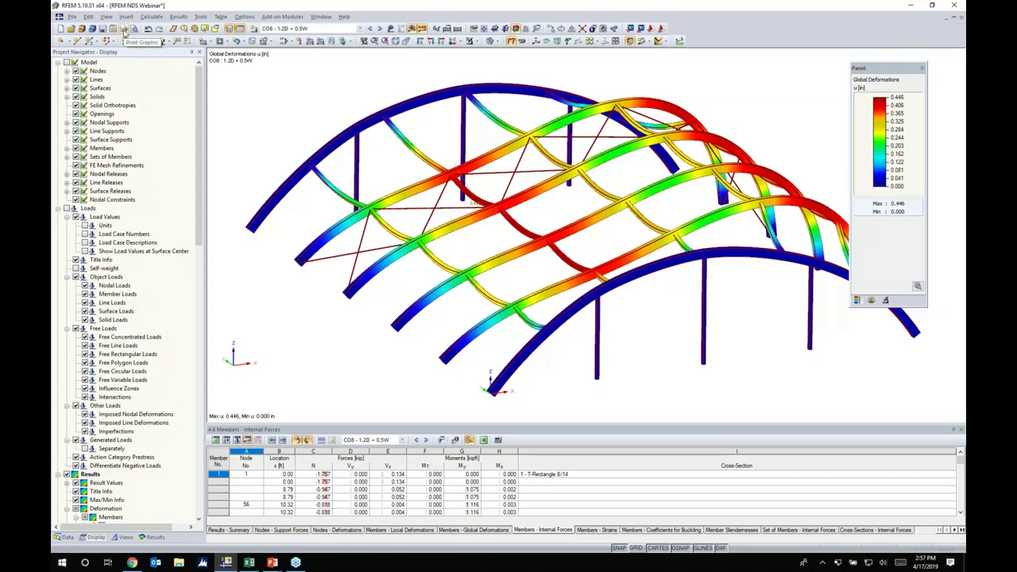
Set up a mass print of result graphics into the printout report.
{"action": "left_click", "coordinate": [123, 29]}
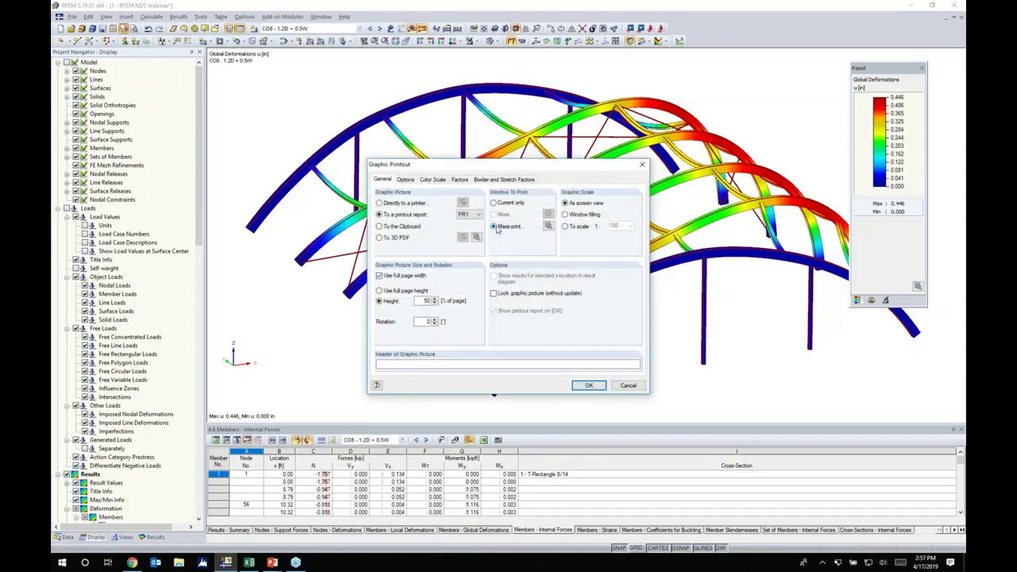
{"action": "left_click", "coordinate": [546, 227]}
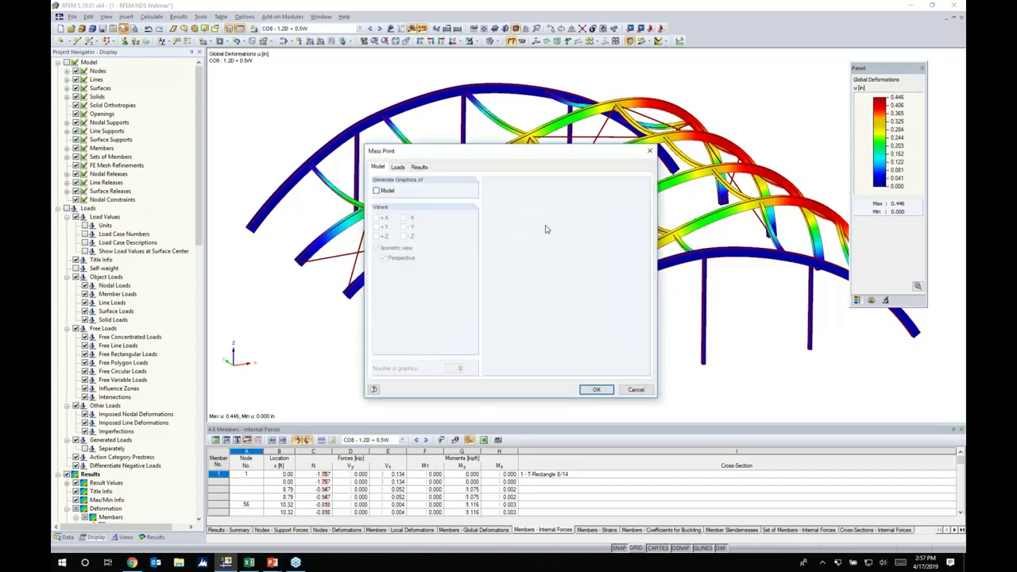
{"action": "left_click", "coordinate": [421, 168]}
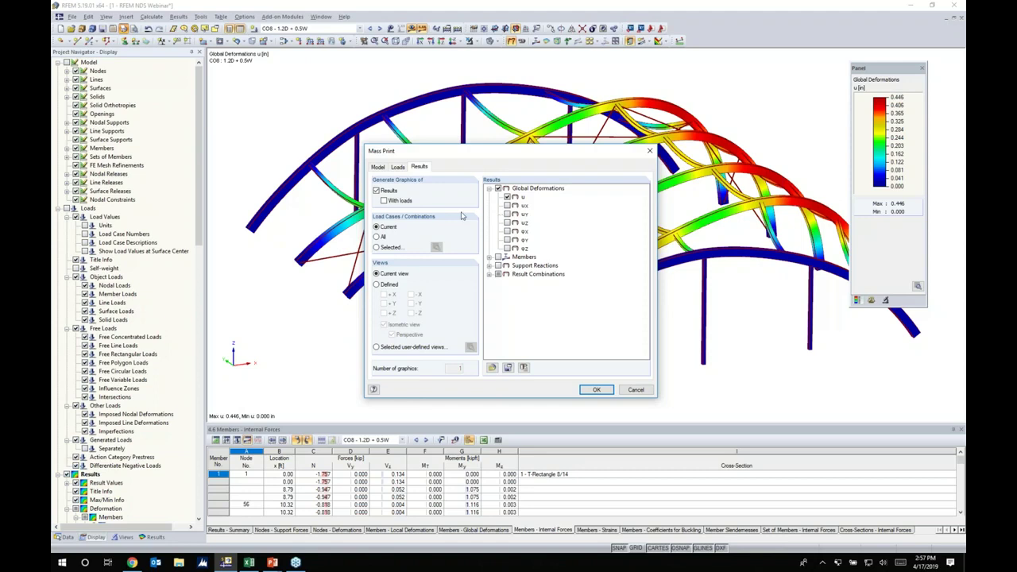
Limit the mass print to the global deformations u of load combinations CO13 to CO19 in the current view.
{"action": "left_click", "coordinate": [377, 247]}
{"action": "left_click", "coordinate": [437, 249]}
{"action": "left_click_drag", "start_coordinate": [475, 157], "coordinate": [631, 156]}
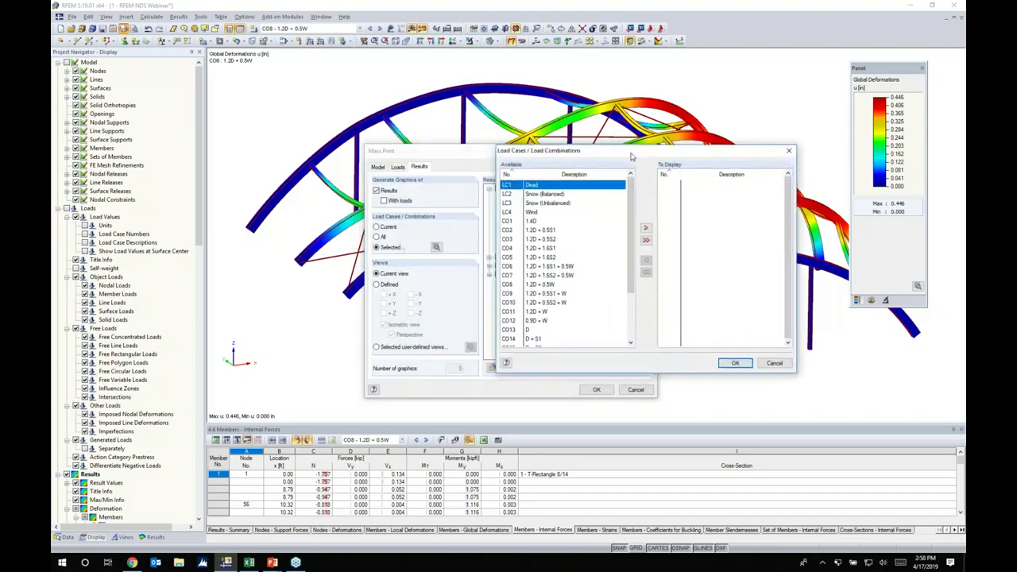
{"action": "scroll", "coordinate": [616, 260], "scroll_direction": "down", "scroll_amount": 3}
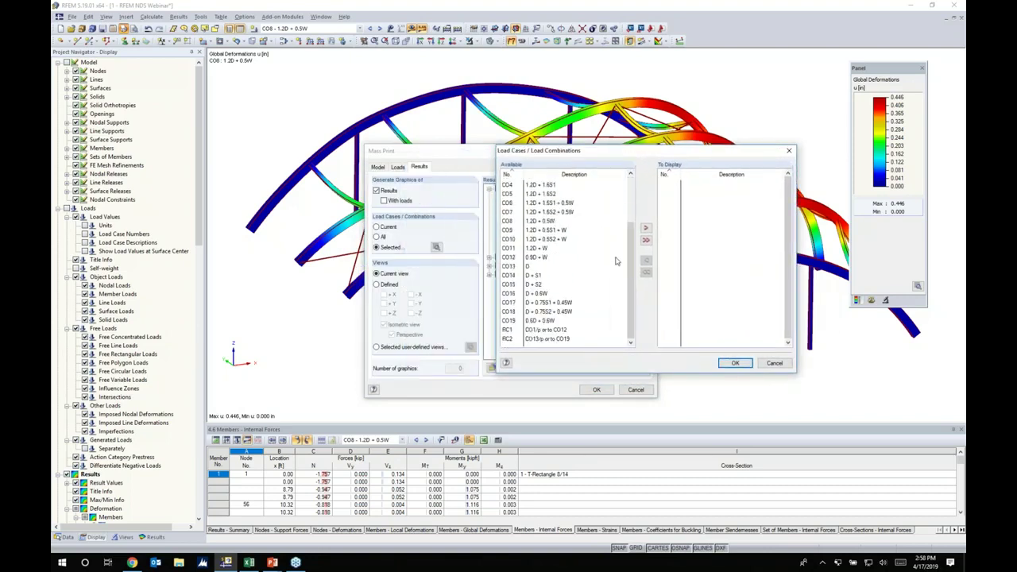
{"action": "left_click", "coordinate": [530, 267]}
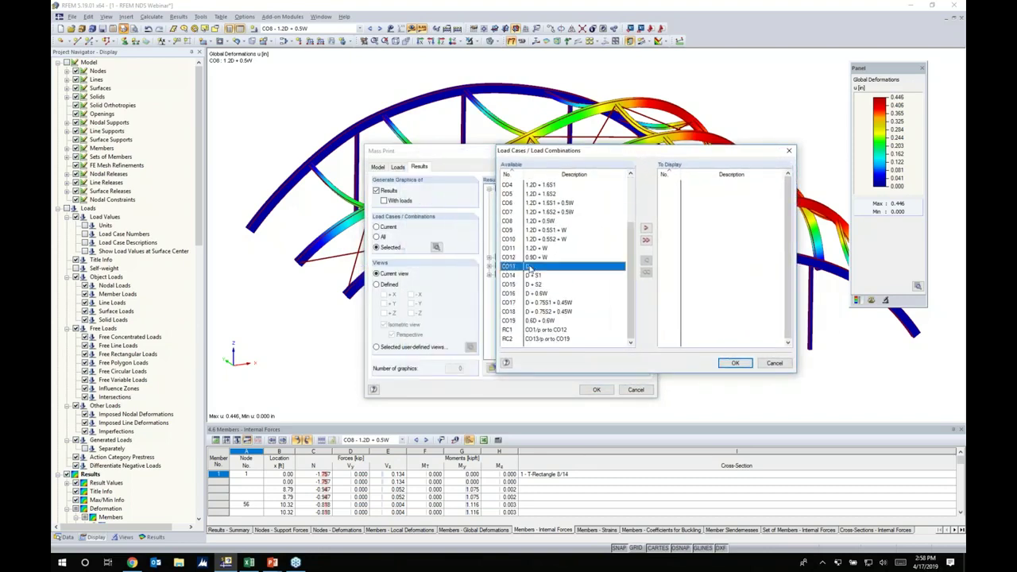
{"action": "left_click", "coordinate": [532, 321]}
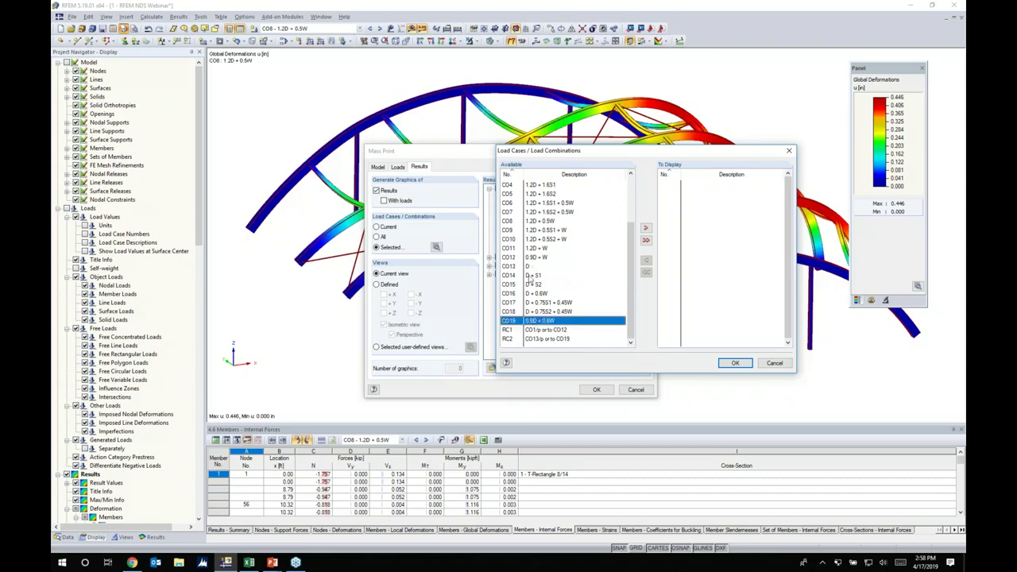
{"action": "left_click", "coordinate": [528, 267], "text": "shift"}
{"action": "left_click", "coordinate": [645, 228]}
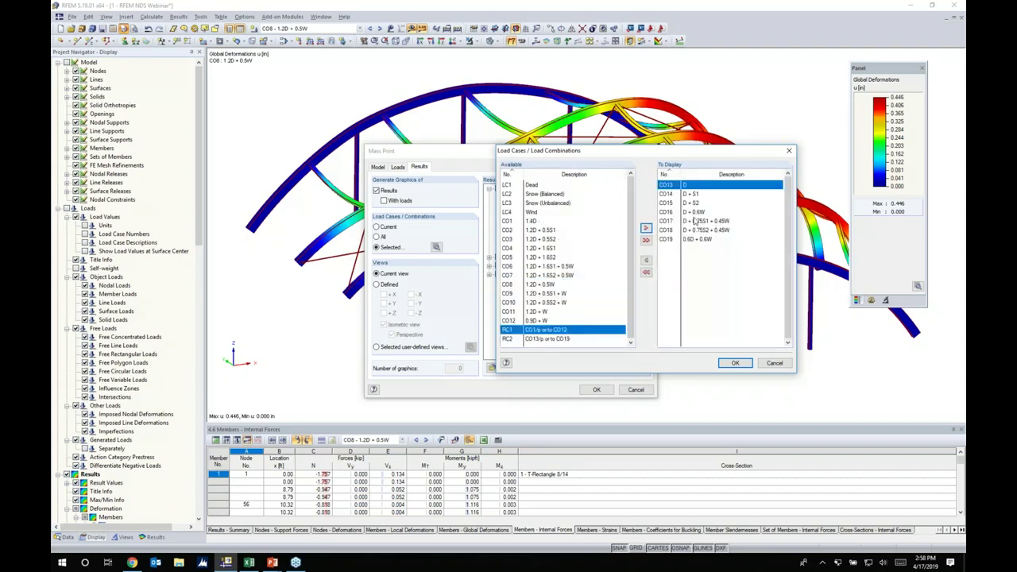
{"action": "left_click", "coordinate": [735, 363]}
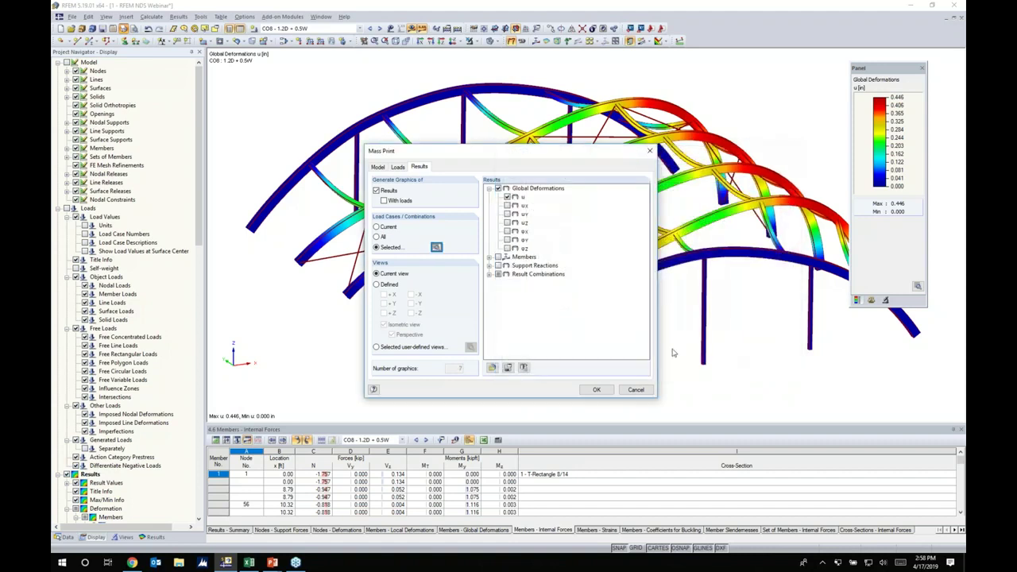
{"action": "left_click", "coordinate": [596, 391]}
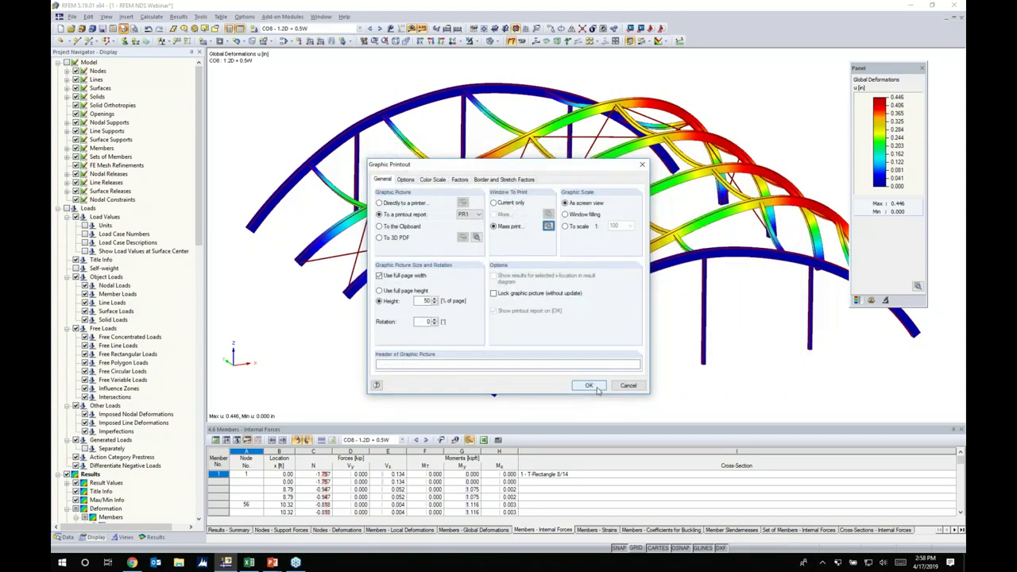
Generate a new printout report with the "Input data and reduced results" template.
{"action": "left_click", "coordinate": [594, 387]}
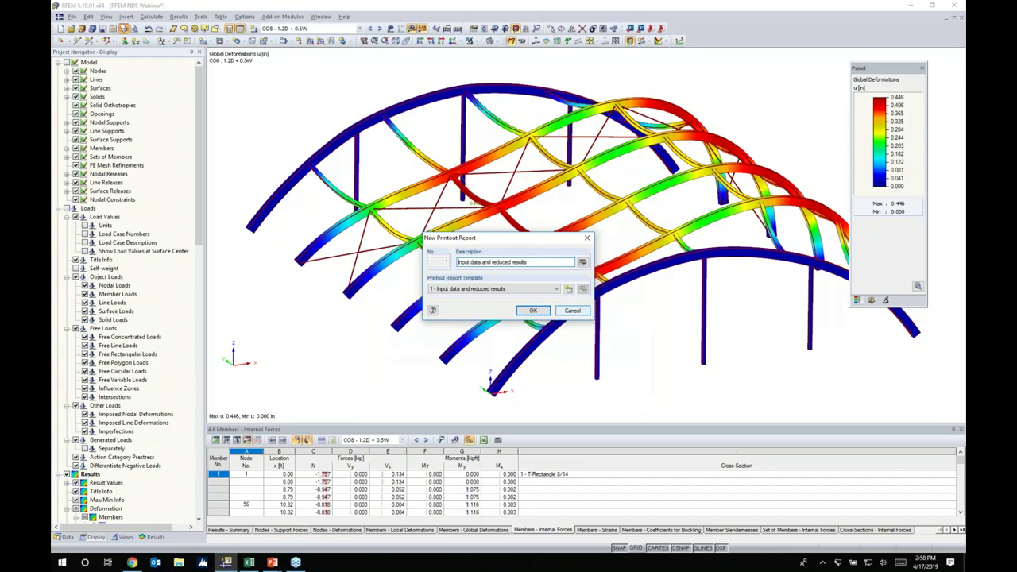
{"action": "left_click", "coordinate": [484, 291]}
{"action": "left_click", "coordinate": [483, 293]}
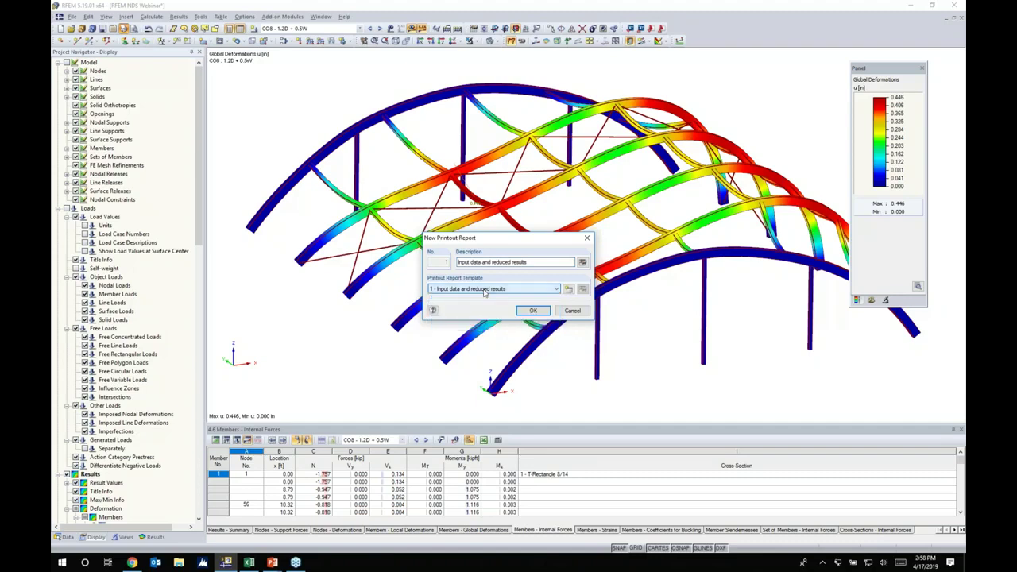
{"action": "left_click", "coordinate": [537, 311]}
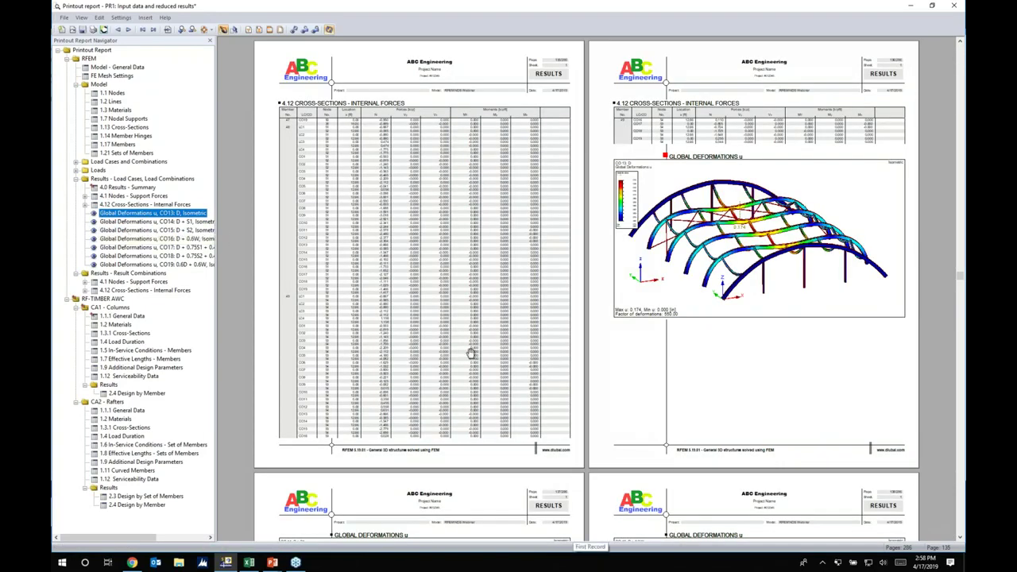
Look through the global deformation graphics in the report, from CO13 (D) to CO16 (D + 0.6W).
{"action": "scroll", "coordinate": [470, 351], "scroll_direction": "down", "scroll_amount": 5}
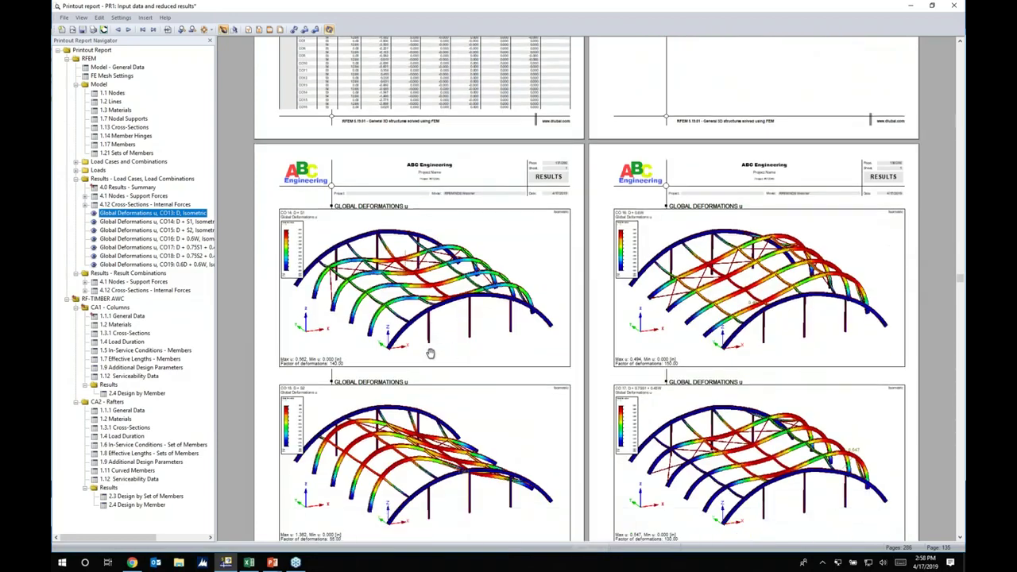
{"action": "scroll", "coordinate": [429, 352], "scroll_direction": "up", "scroll_amount": 5}
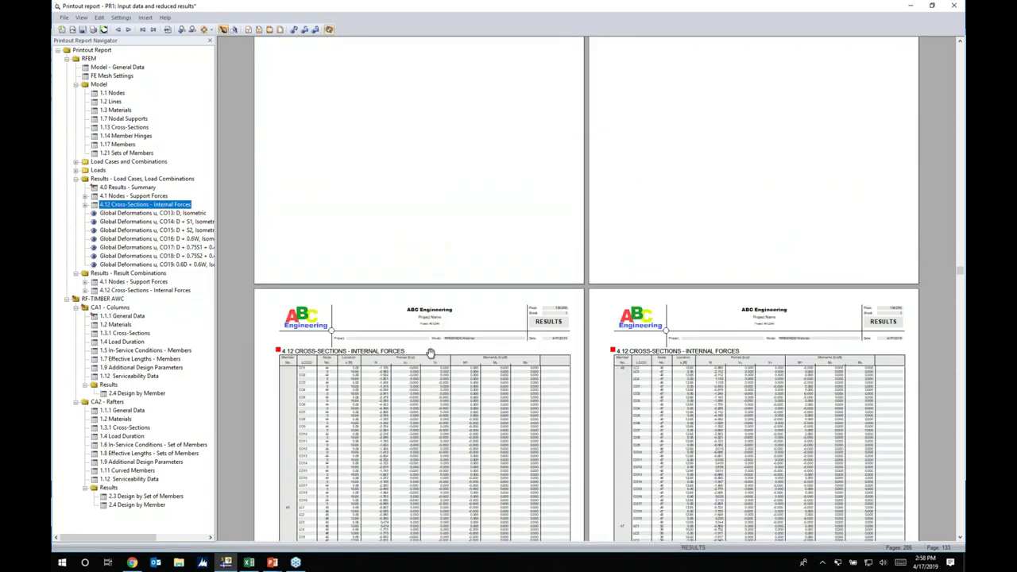
{"action": "left_click", "coordinate": [430, 352]}
{"action": "left_click", "coordinate": [111, 213]}
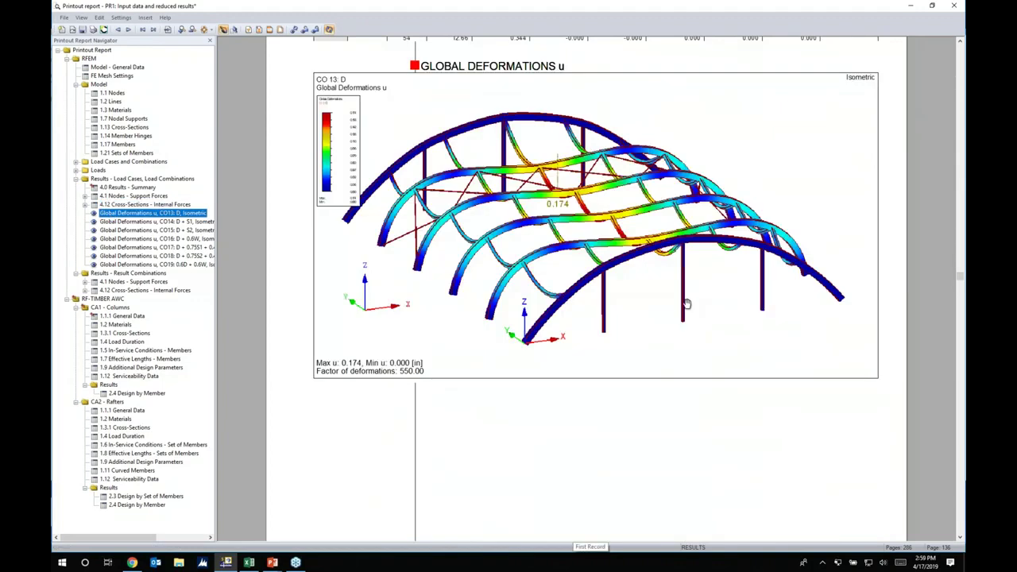
{"action": "scroll", "coordinate": [687, 304], "scroll_direction": "down", "scroll_amount": 10}
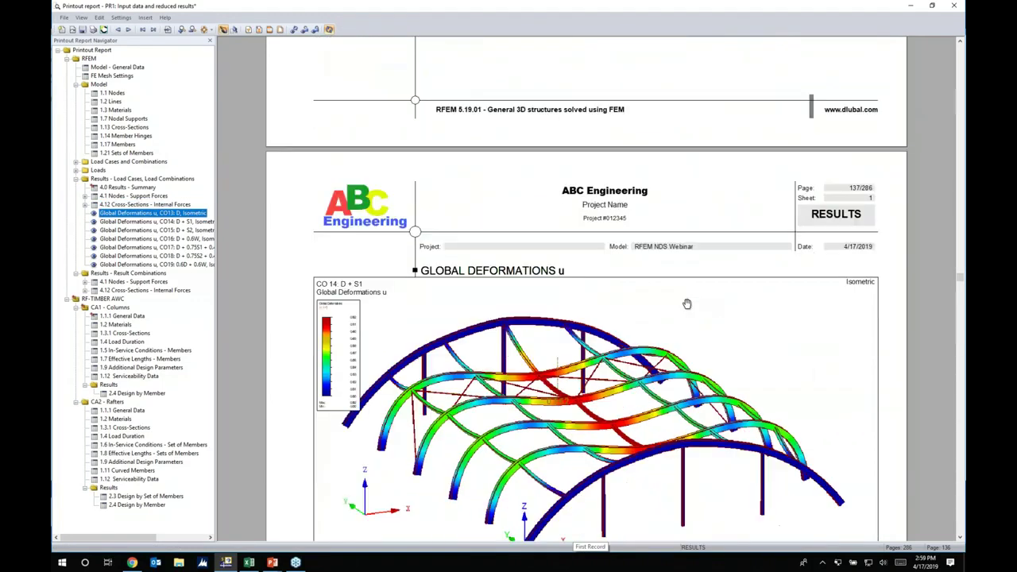
{"action": "scroll", "coordinate": [686, 304], "scroll_direction": "down", "scroll_amount": 10}
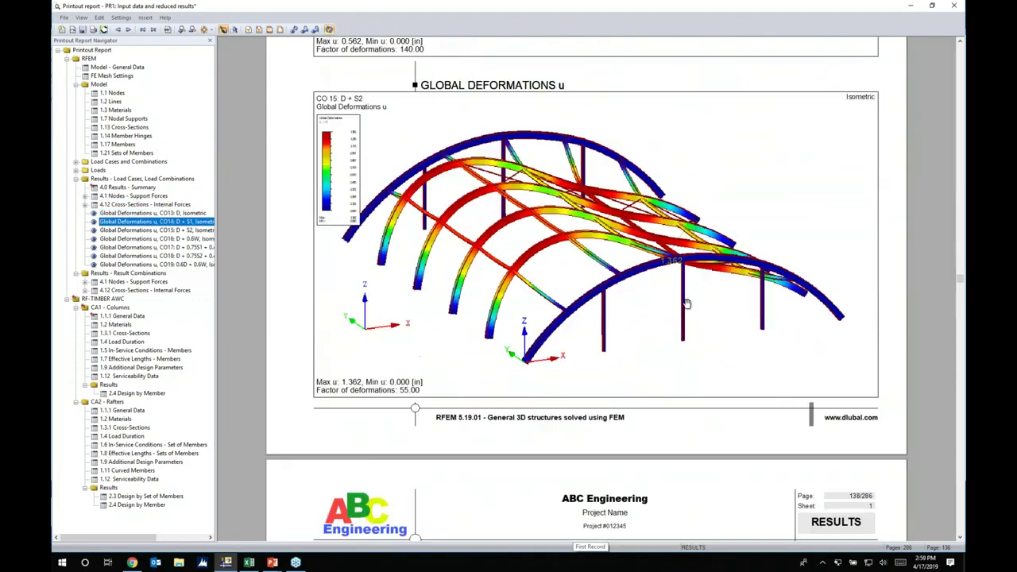
{"action": "scroll", "coordinate": [687, 305], "scroll_direction": "down", "scroll_amount": 3}
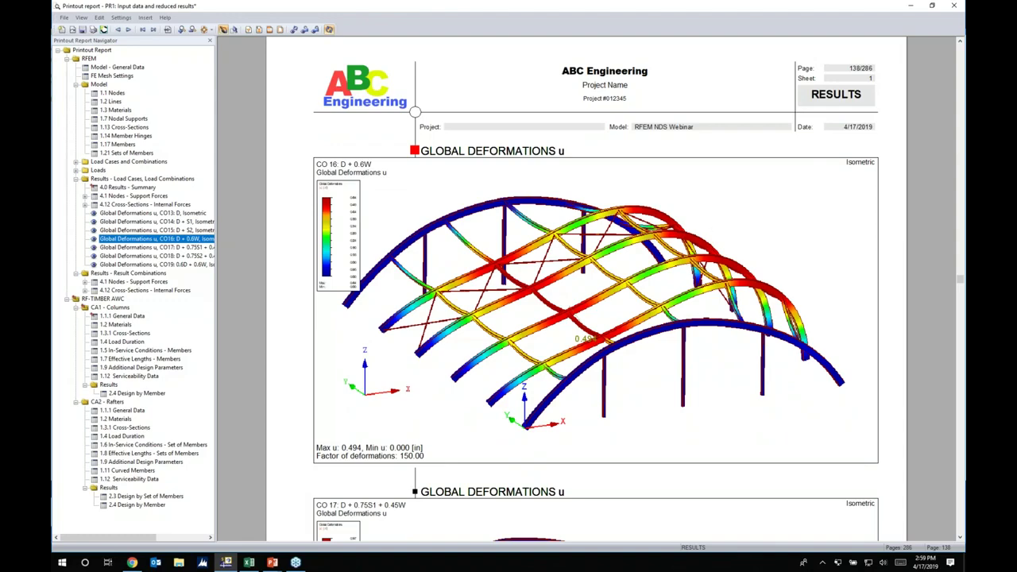
Edit the report's CO16 deformation graphic by rotating the 3D view to another side and showing the undeformed model, then return to the report.
{"action": "right_click", "coordinate": [722, 209]}
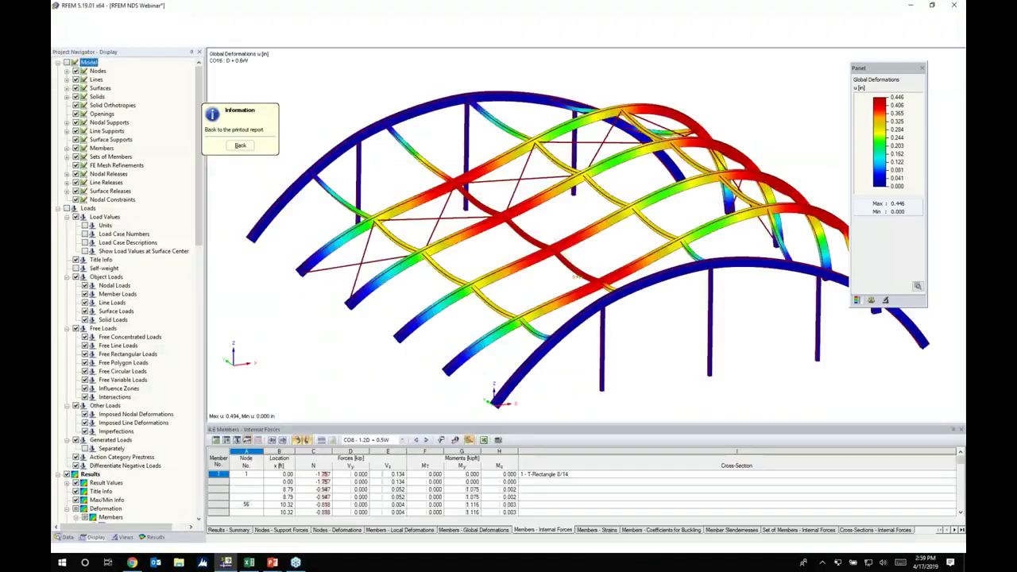
{"action": "middle_click_drag", "start_coordinate": [718, 254], "coordinate": [512, 261], "text": "ctrl"}
{"action": "middle_click_drag", "start_coordinate": [676, 286], "coordinate": [423, 200]}
{"action": "scroll", "coordinate": [511, 225], "scroll_direction": "down", "scroll_amount": 2}
{"action": "scroll", "coordinate": [593, 239], "scroll_direction": "down", "scroll_amount": 1}
{"action": "middle_click_drag", "start_coordinate": [594, 239], "coordinate": [546, 244], "text": "ctrl"}
{"action": "scroll", "coordinate": [560, 245], "scroll_direction": "up", "scroll_amount": 1}
{"action": "scroll", "coordinate": [560, 244], "scroll_direction": "up", "scroll_amount": 1}
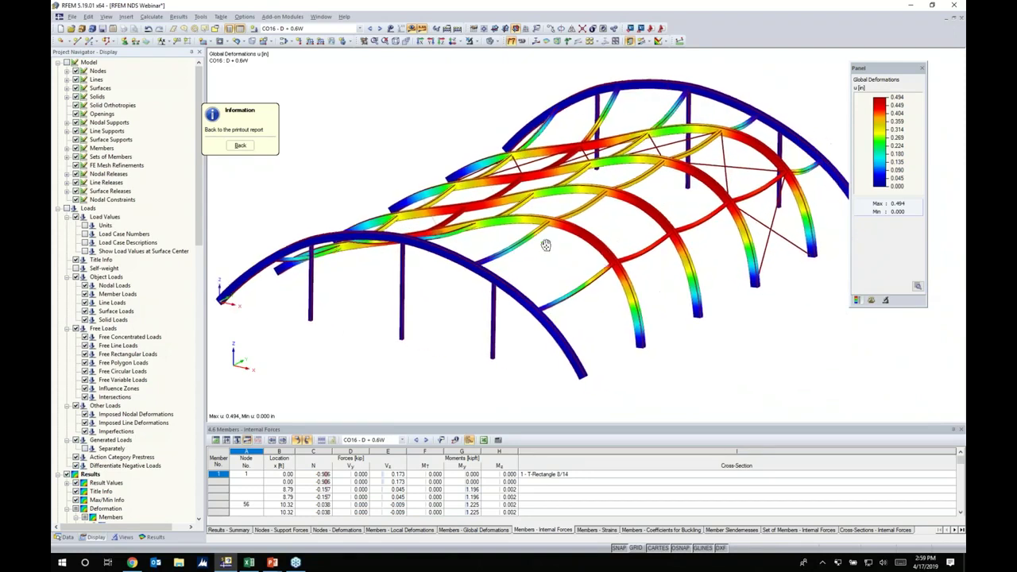
{"action": "left_click", "coordinate": [73, 63]}
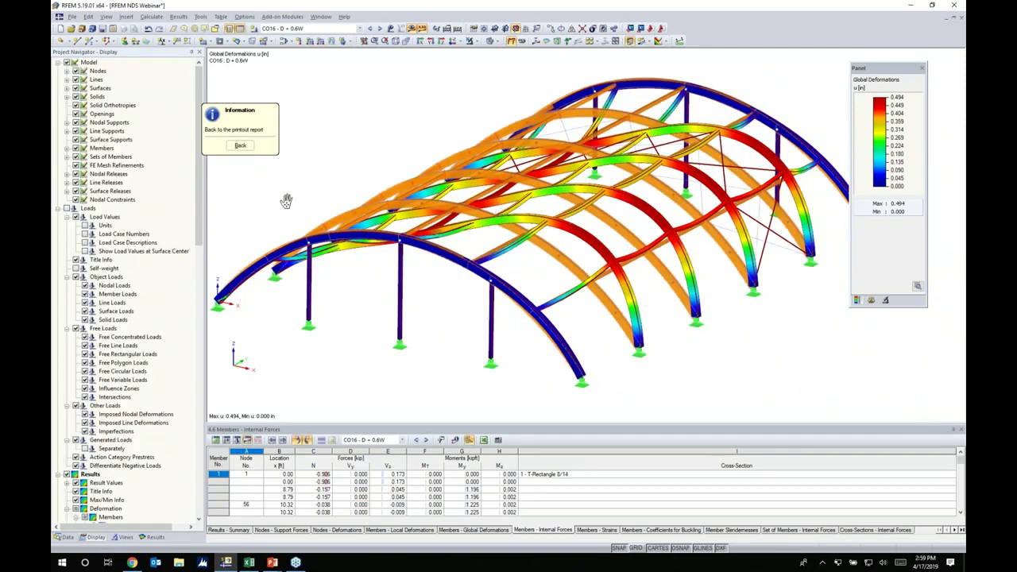
{"action": "left_click", "coordinate": [240, 145]}
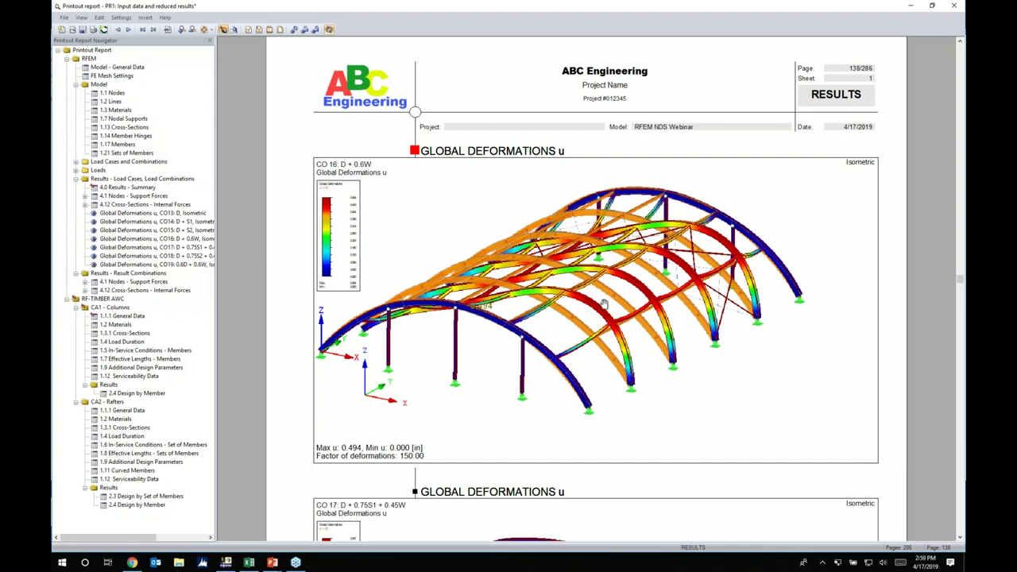
Review the CO17 graphic, collapse the RF-TIMBER AWC chapter and go to the report's 1.1 Nodes table.
{"action": "scroll", "coordinate": [608, 286], "scroll_direction": "down", "scroll_amount": 1, "text": "ctrl"}
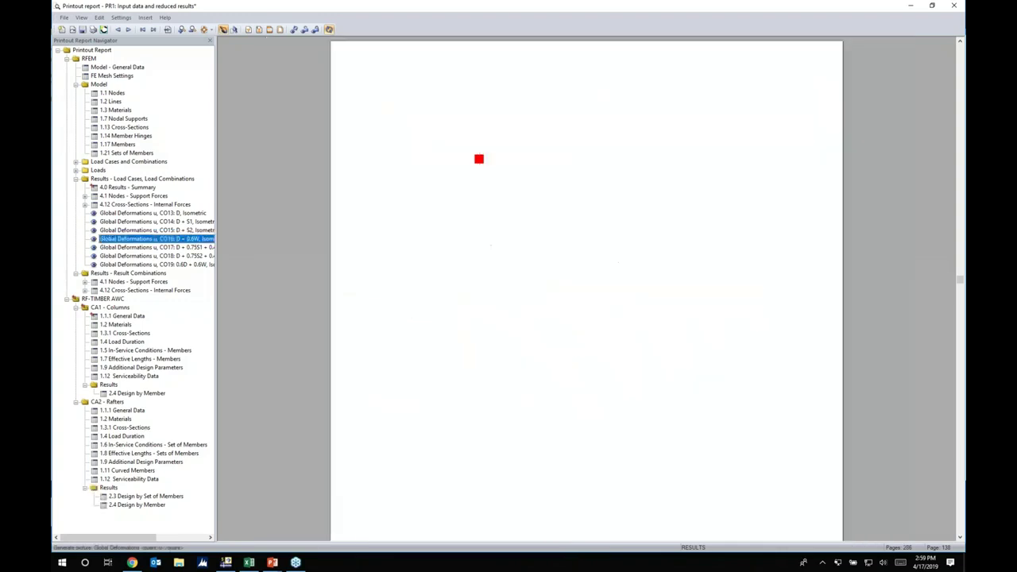
{"action": "scroll", "coordinate": [607, 286], "scroll_direction": "down", "scroll_amount": 5}
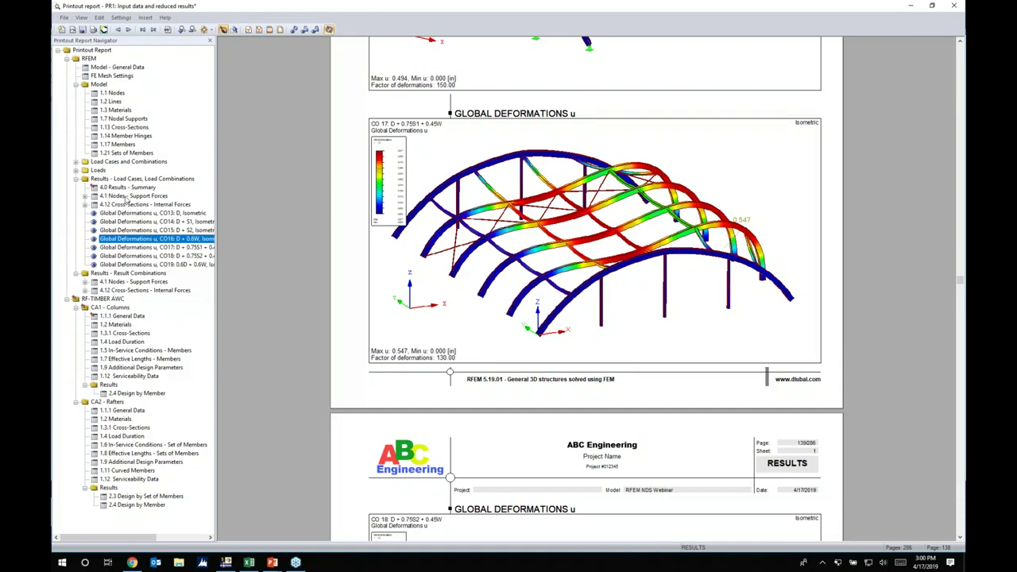
{"action": "left_click", "coordinate": [67, 59]}
{"action": "left_click", "coordinate": [67, 67]}
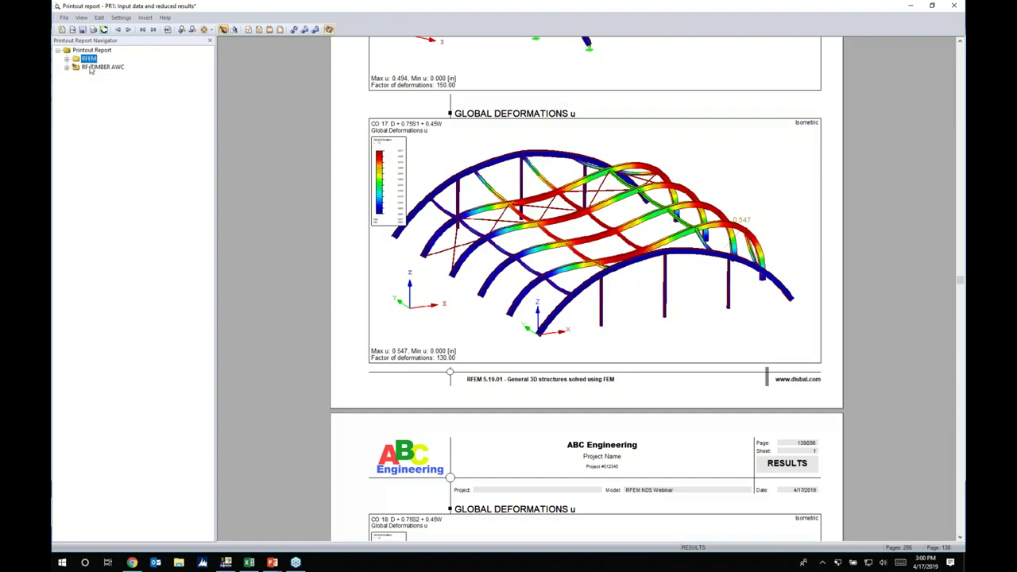
{"action": "left_click", "coordinate": [67, 59]}
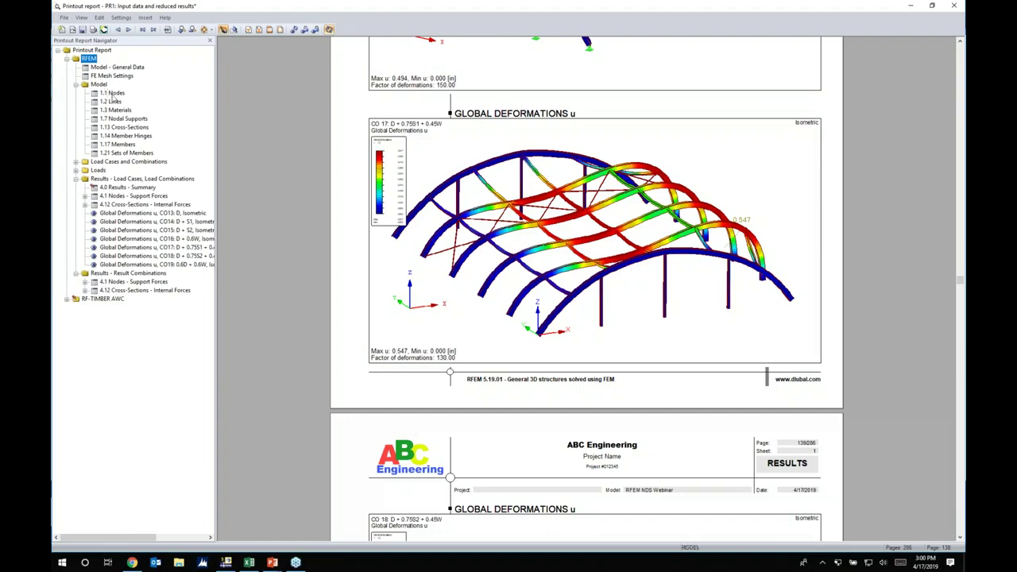
{"action": "left_click", "coordinate": [112, 93]}
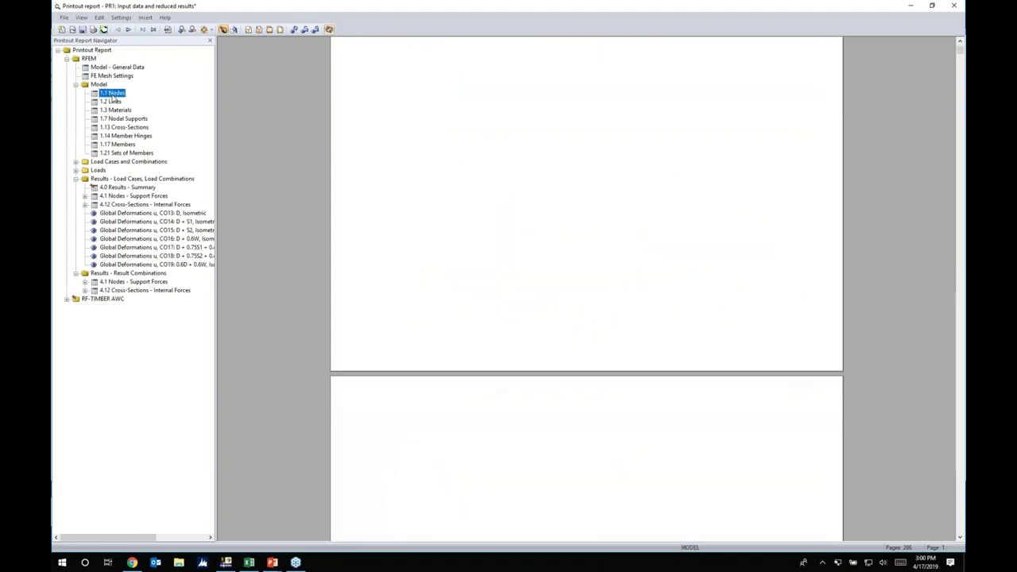
Remove the 1.2 Lines table from the printout report.
{"action": "left_click", "coordinate": [112, 101]}
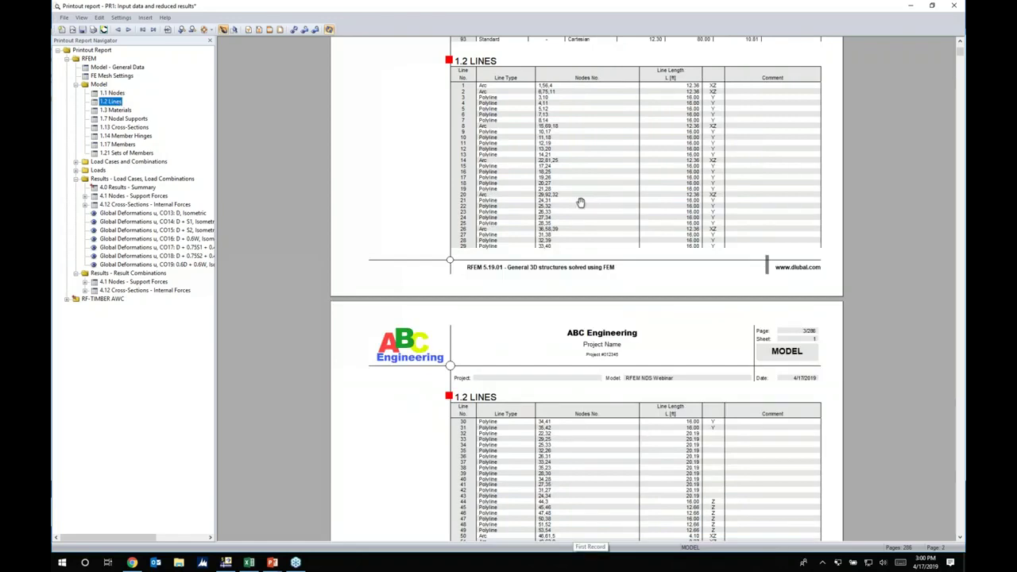
{"action": "right_click", "coordinate": [117, 103]}
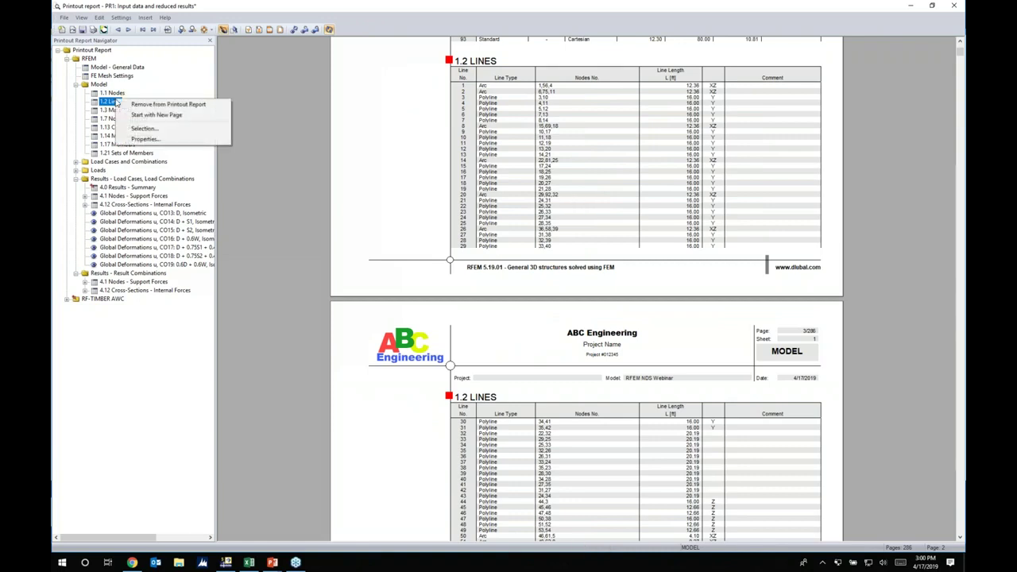
{"action": "left_click", "coordinate": [163, 104]}
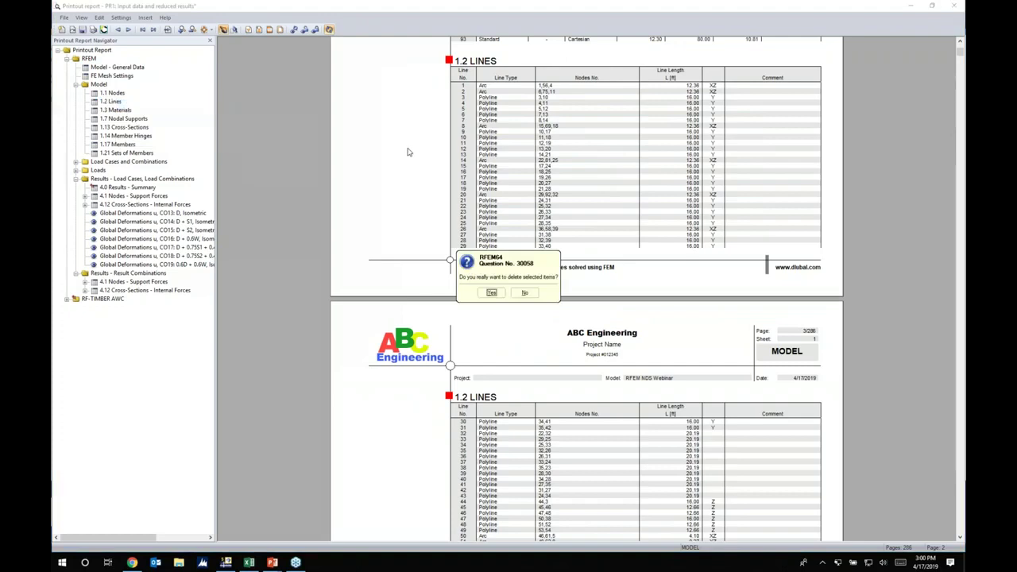
{"action": "left_click", "coordinate": [492, 293]}
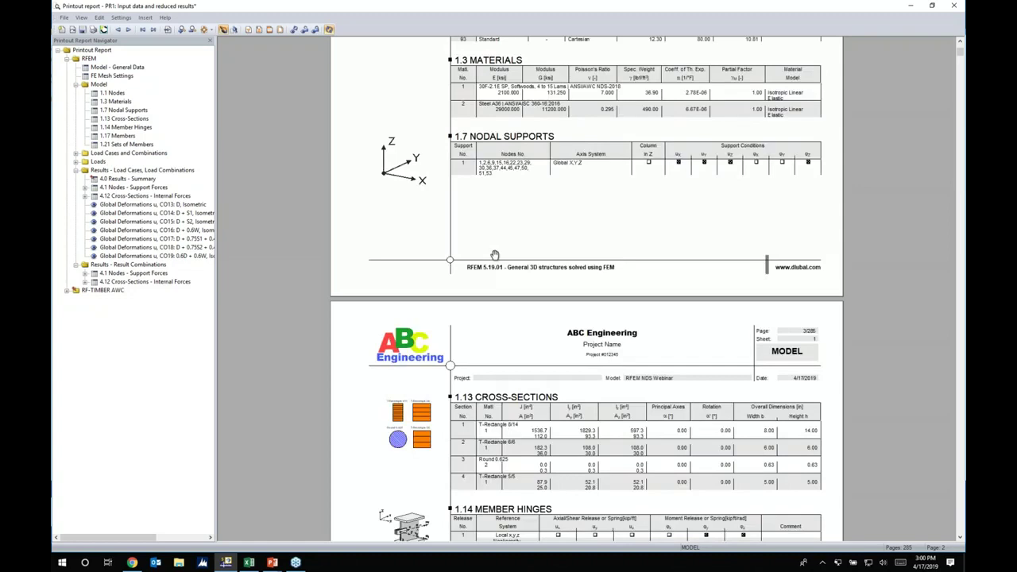
Examine the report's materials and nodal supports tables and go to the 1.13 Cross-Sections table.
{"action": "scroll", "coordinate": [495, 254], "scroll_direction": "down", "scroll_amount": 3}
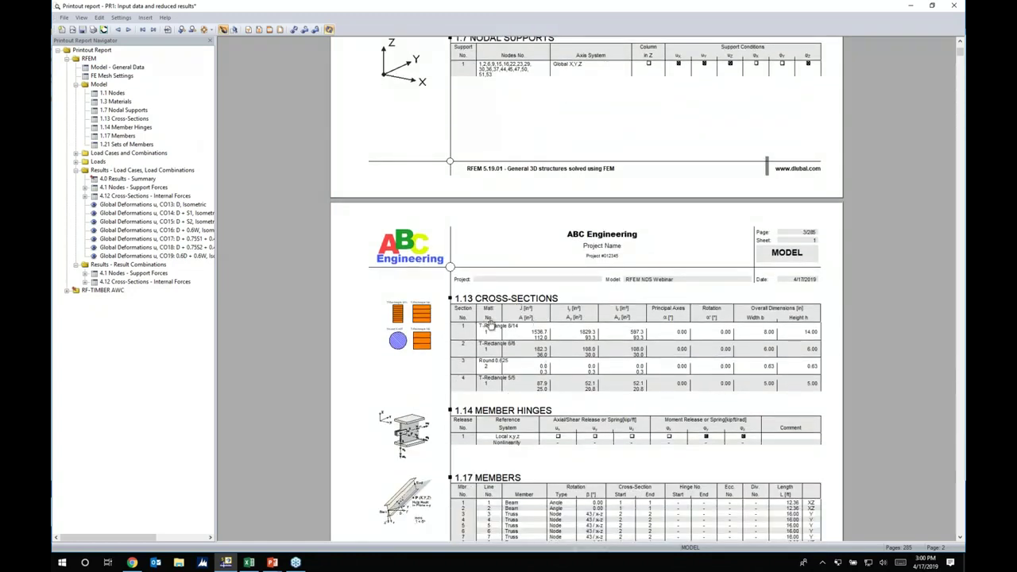
{"action": "scroll", "coordinate": [491, 326], "scroll_direction": "up", "scroll_amount": 3}
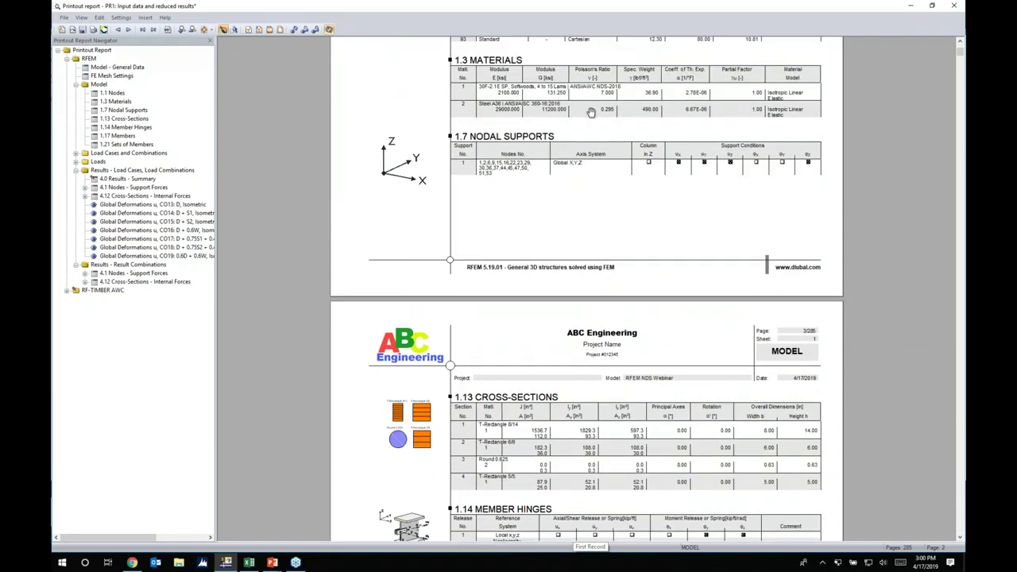
{"action": "left_click", "coordinate": [125, 119]}
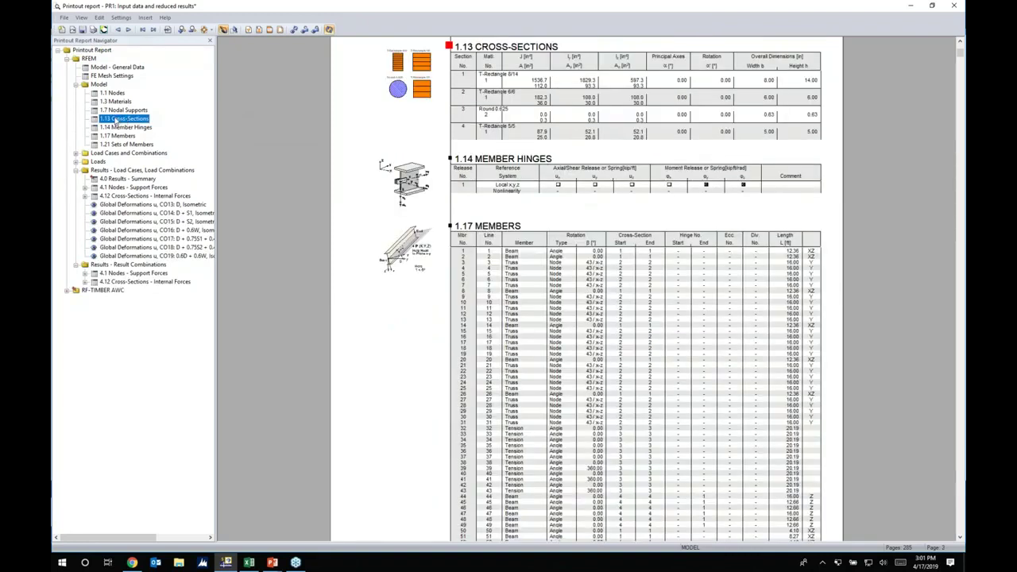
Move the 1.13 Cross-Sections table directly below 1.3 Materials in the report, then go to the result combinations' 4.12 Cross-Sections - Internal Forces table.
{"action": "left_click", "coordinate": [116, 109]}
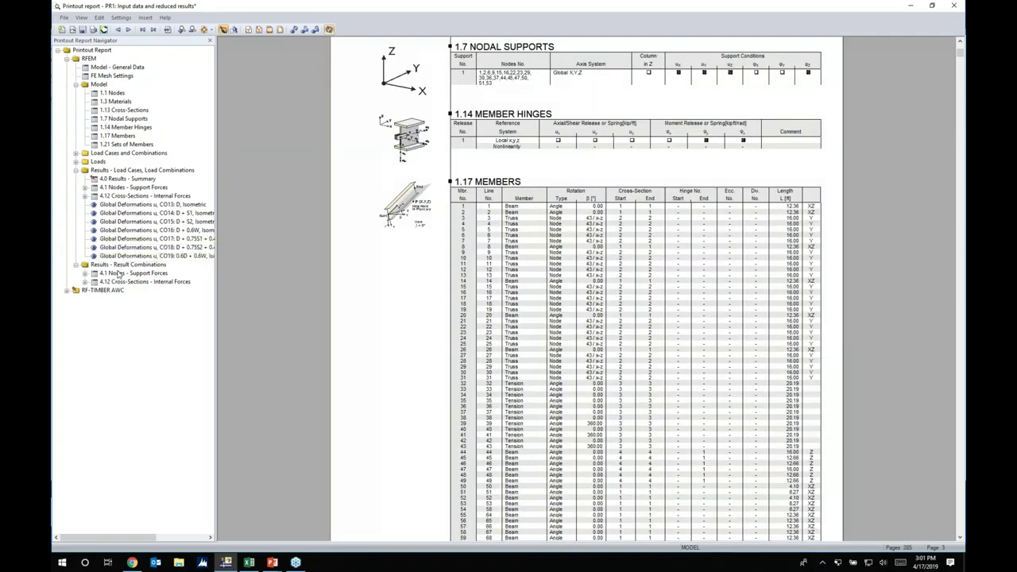
{"action": "left_click", "coordinate": [118, 275]}
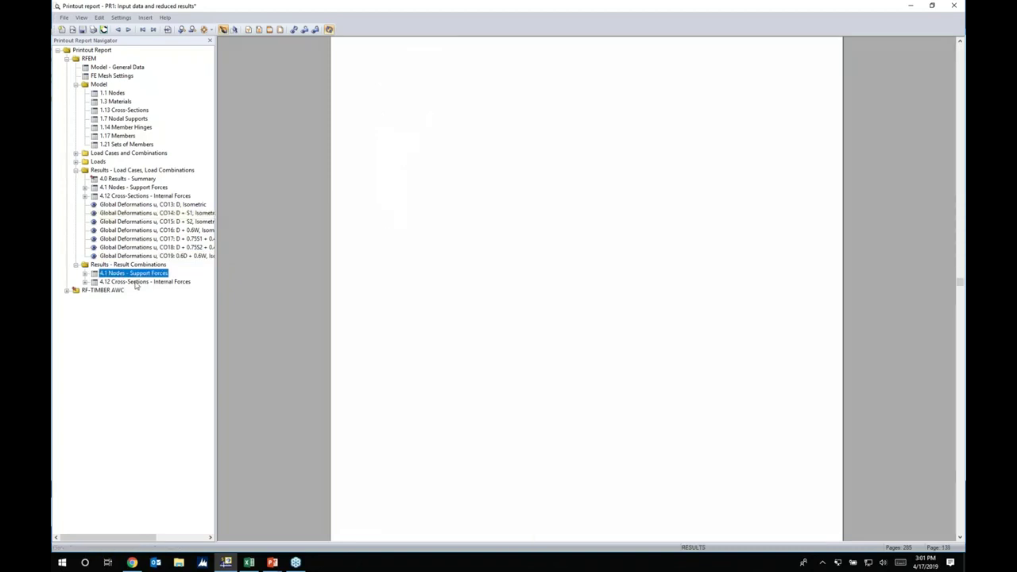
{"action": "scroll", "coordinate": [577, 193], "scroll_direction": "down", "scroll_amount": 3}
{"action": "scroll", "coordinate": [255, 50], "scroll_direction": "down", "scroll_amount": 5}
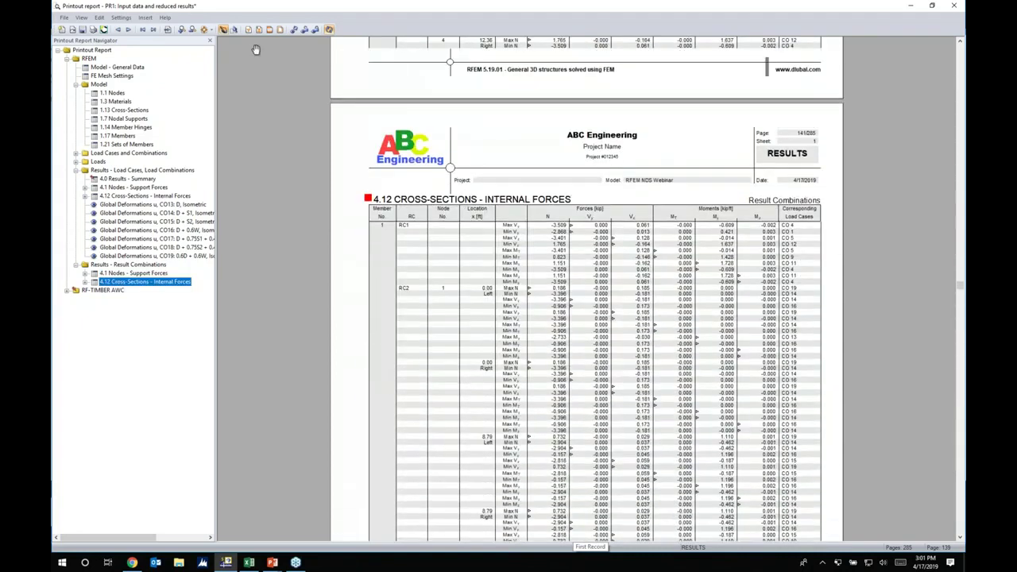
Review which model data and result combination tables are selected for the printout report, and accept the selection as it is.
{"action": "left_click", "coordinate": [100, 18]}
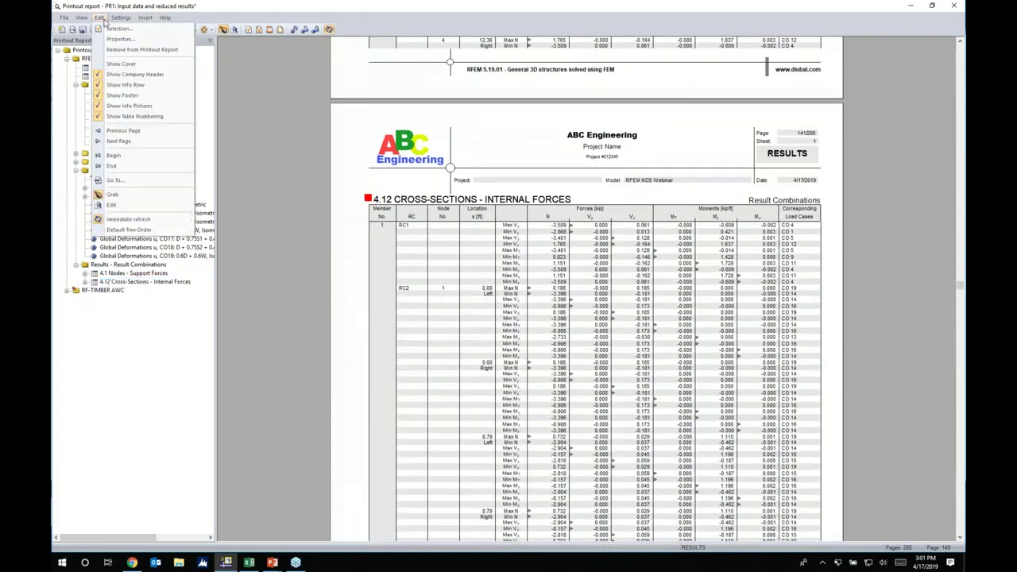
{"action": "left_click", "coordinate": [111, 29]}
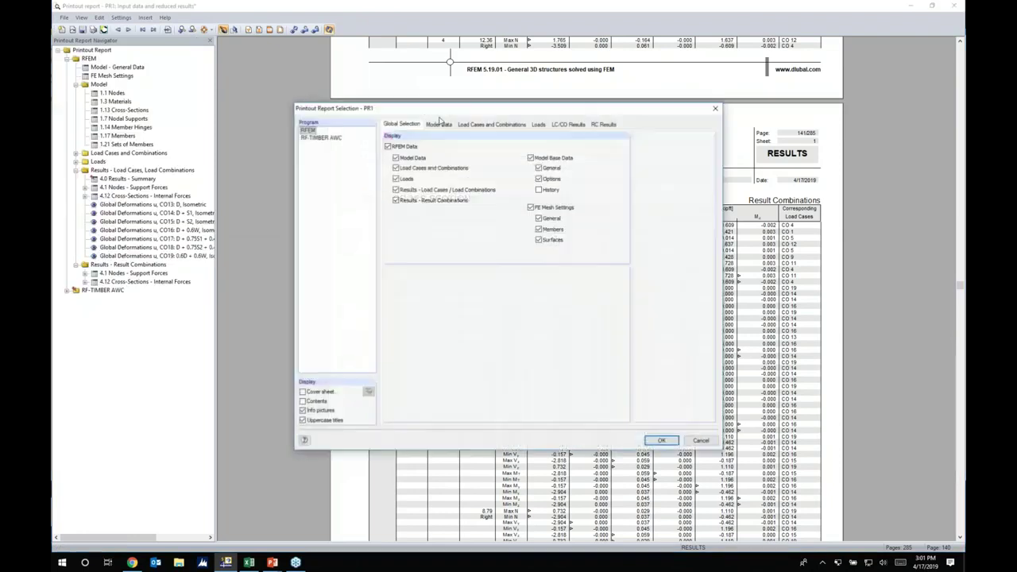
{"action": "left_click", "coordinate": [438, 124]}
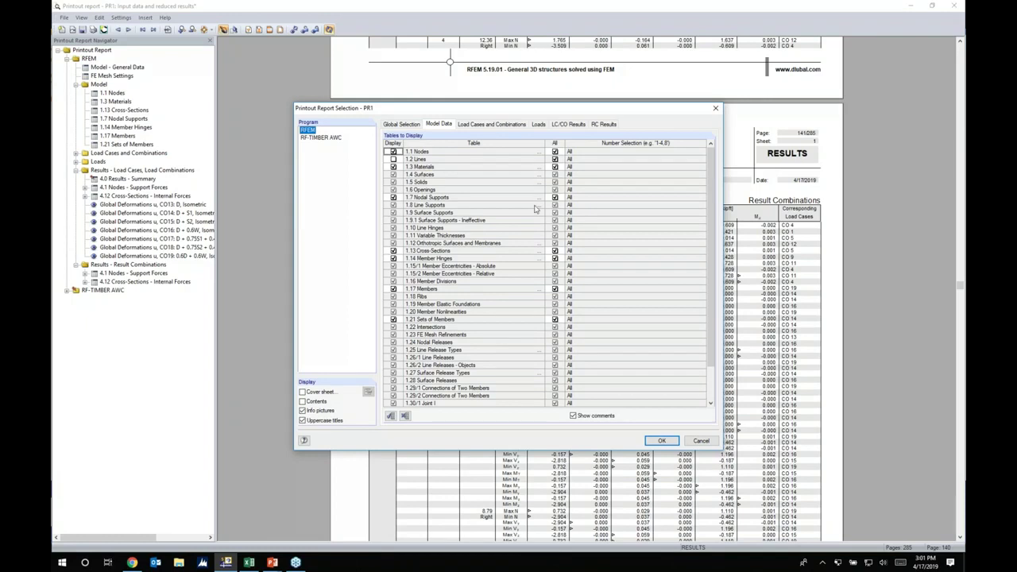
{"action": "left_click", "coordinate": [599, 126]}
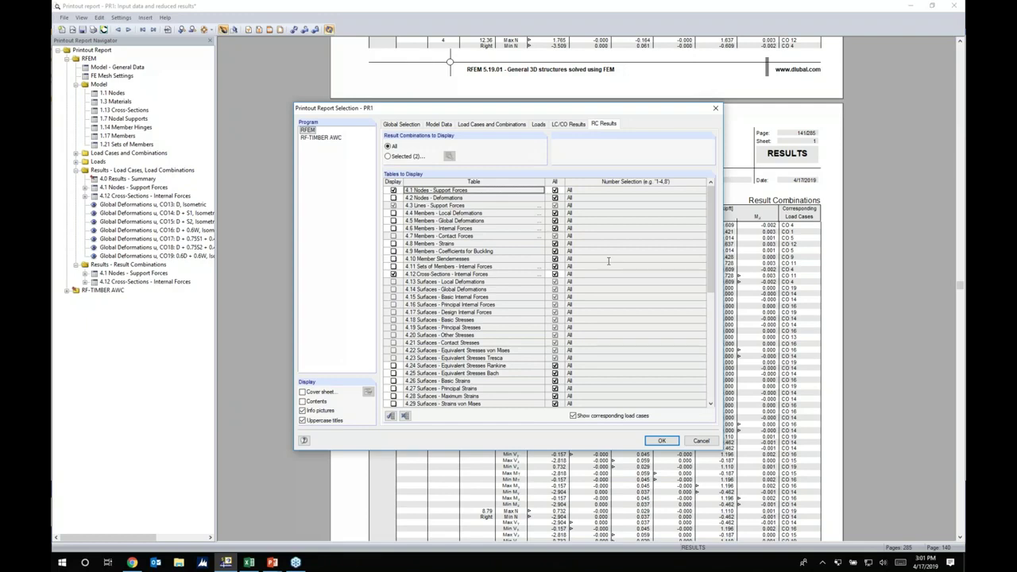
{"action": "left_click", "coordinate": [673, 442]}
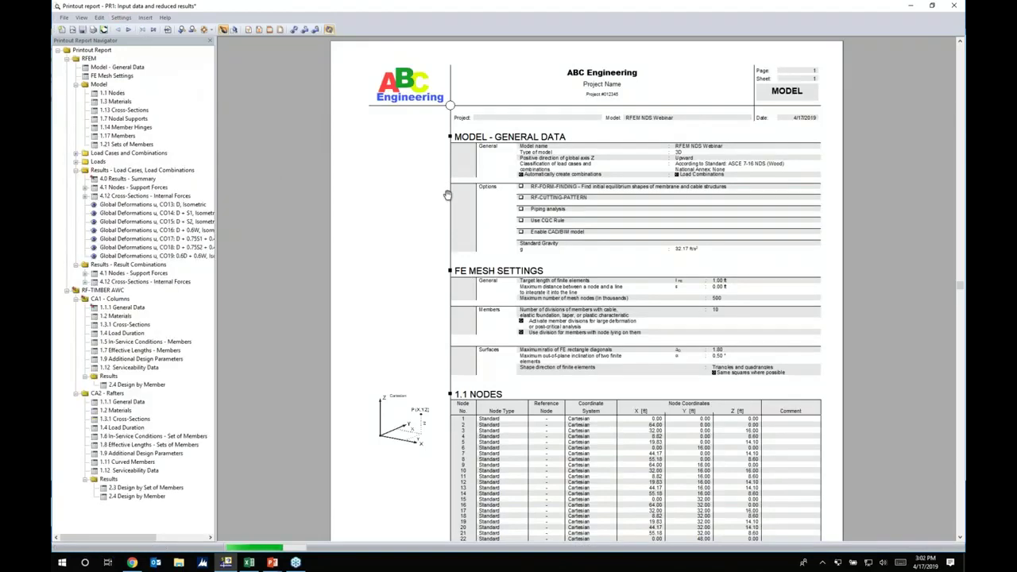
{"action": "left_click", "coordinate": [121, 17]}
{"action": "mouse_move", "coordinate": [125, 30]}
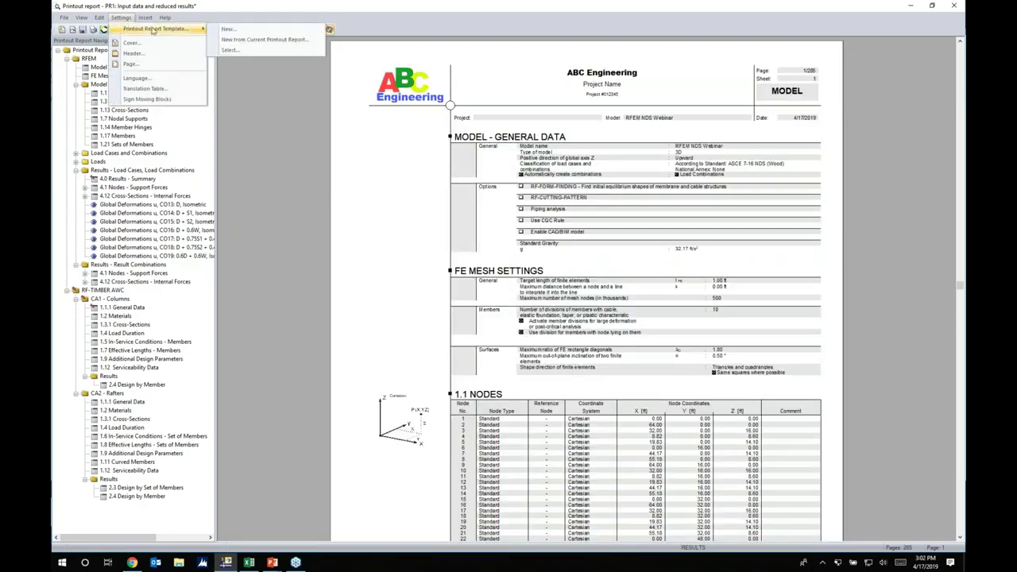
{"action": "left_click", "coordinate": [256, 39]}
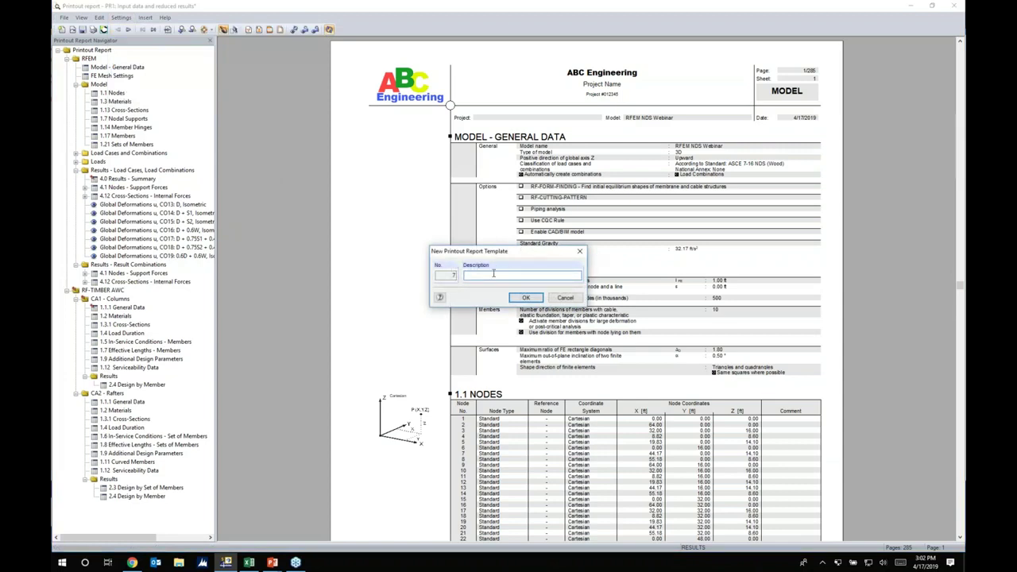
{"action": "type", "text": "timber"}
{"action": "key", "text": "BackSpace"}
{"action": "key", "text": "BackSpace"}
{"action": "key", "text": "BackSpace"}
{"action": "key", "text": "BackSpace"}
{"action": "key", "text": "BackSpace"}
{"action": "type", "text": "Template"}
{"action": "left_click", "coordinate": [564, 298]}
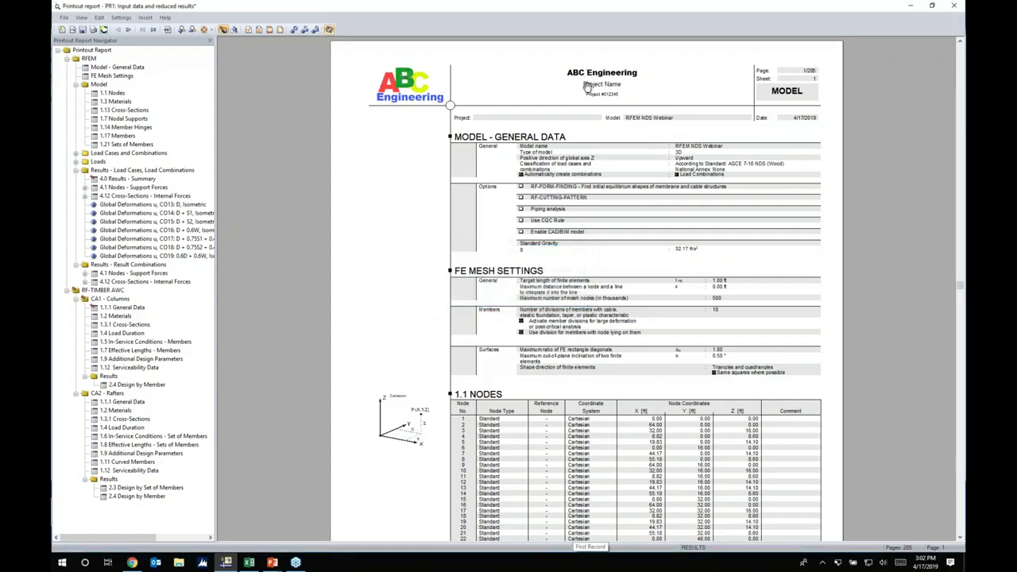
Collapse the RFEM chapter and examine the RF-TIMBER AWC results for the columns by member and the rafters by set of members.
{"action": "left_click", "coordinate": [607, 151]}
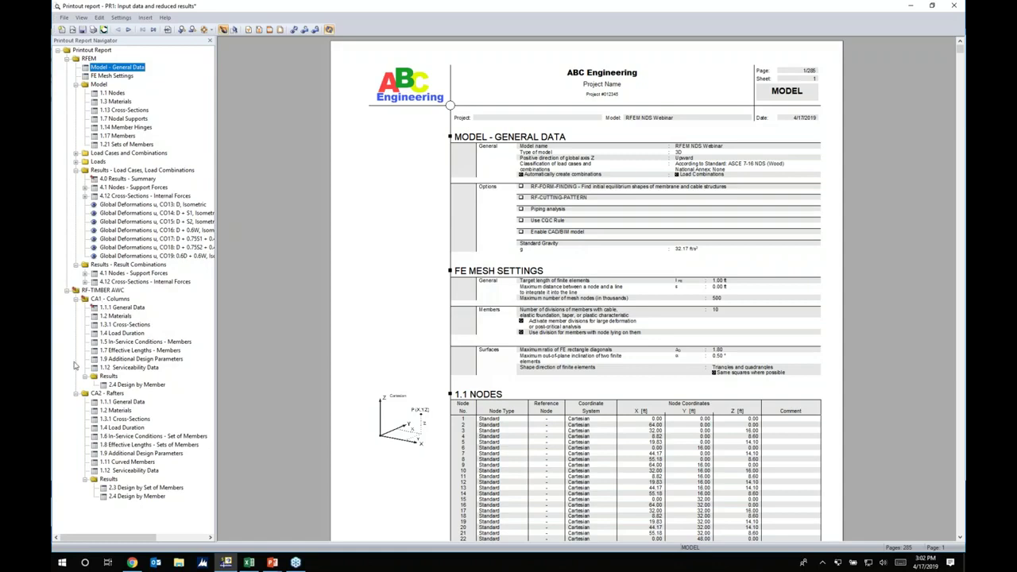
{"action": "left_click", "coordinate": [68, 59]}
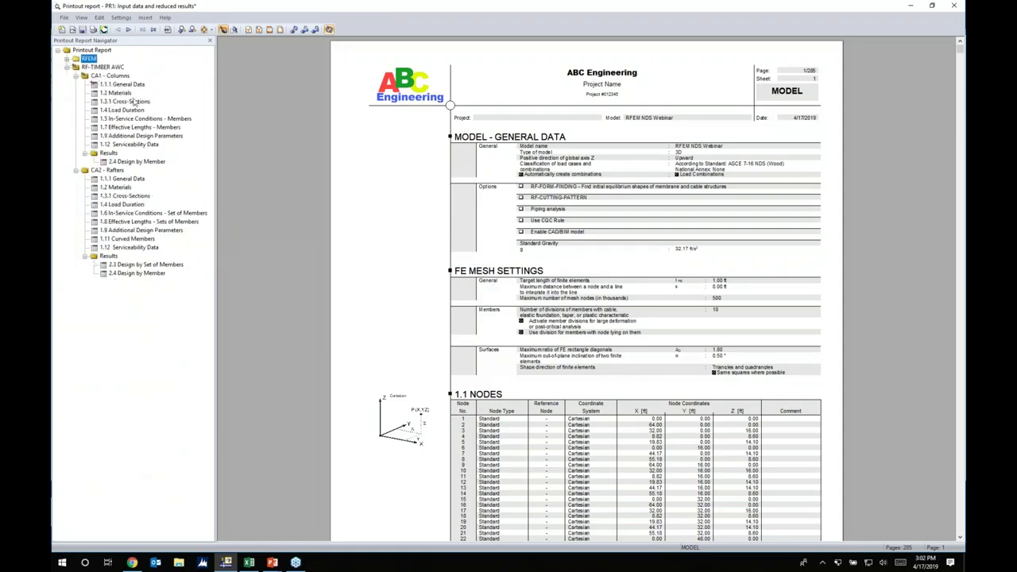
{"action": "left_click", "coordinate": [131, 161]}
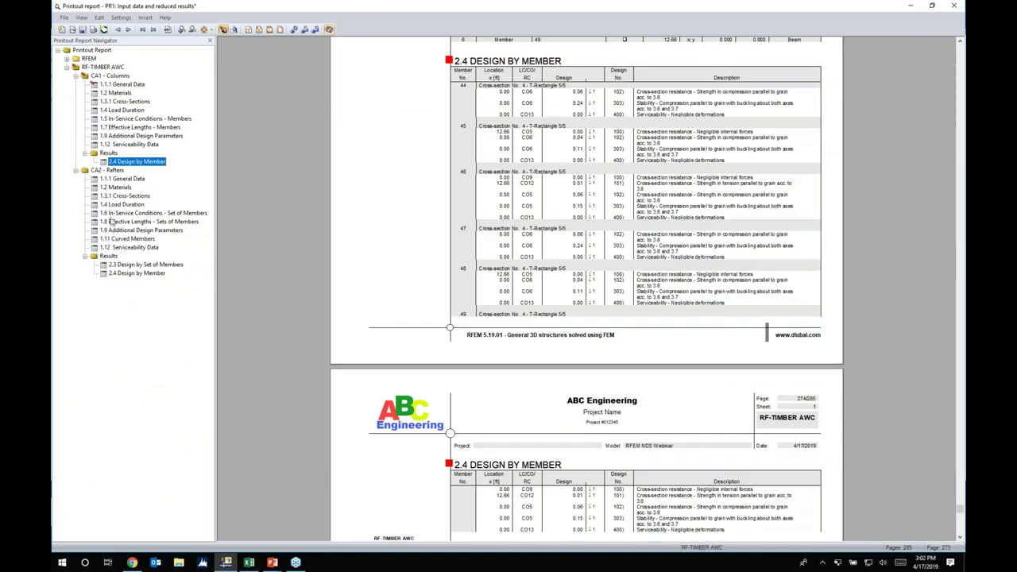
{"action": "left_click", "coordinate": [131, 266]}
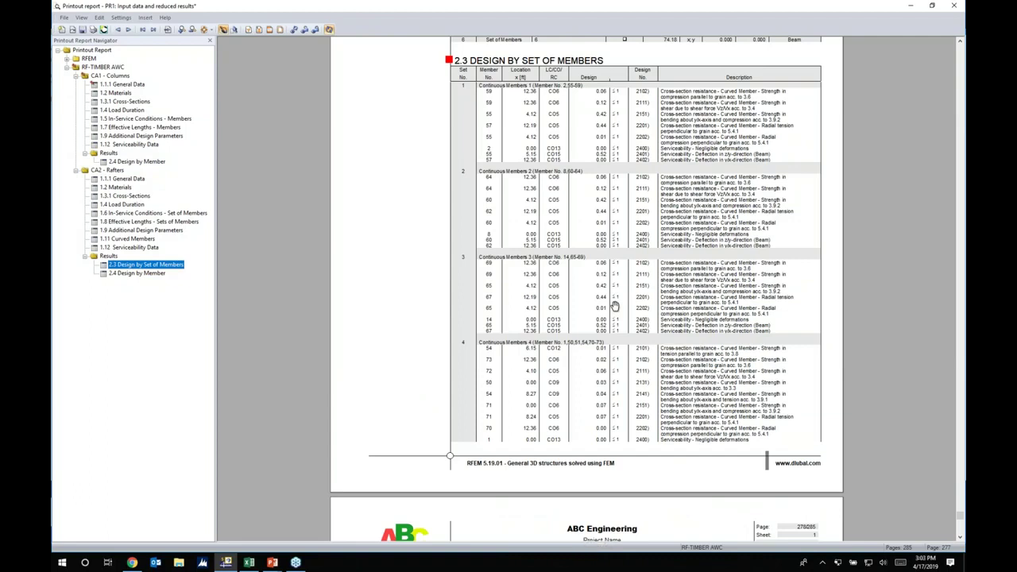
{"action": "scroll", "coordinate": [614, 306], "scroll_direction": "down", "scroll_amount": 15}
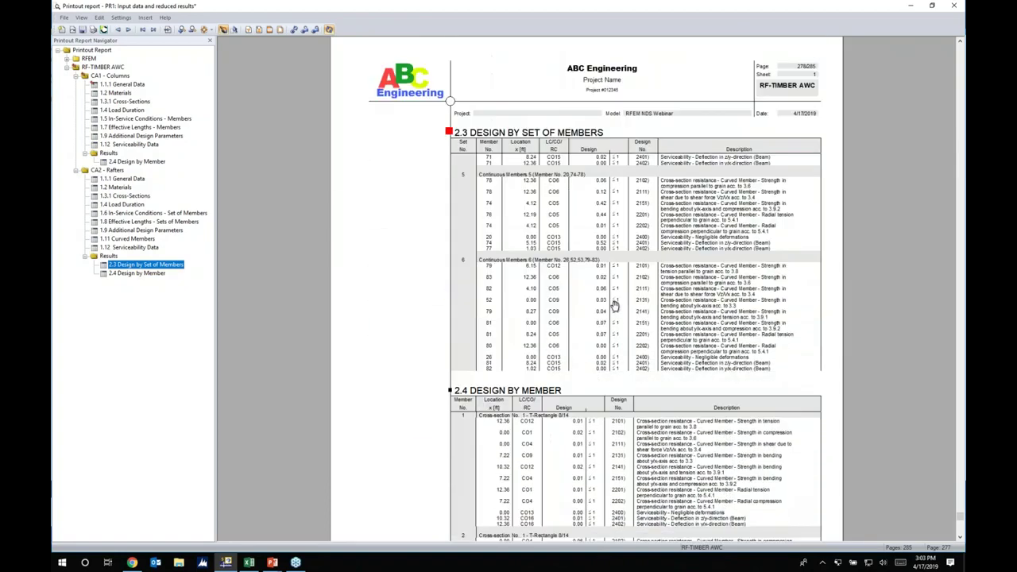
{"action": "scroll", "coordinate": [614, 306], "scroll_direction": "down", "scroll_amount": 1}
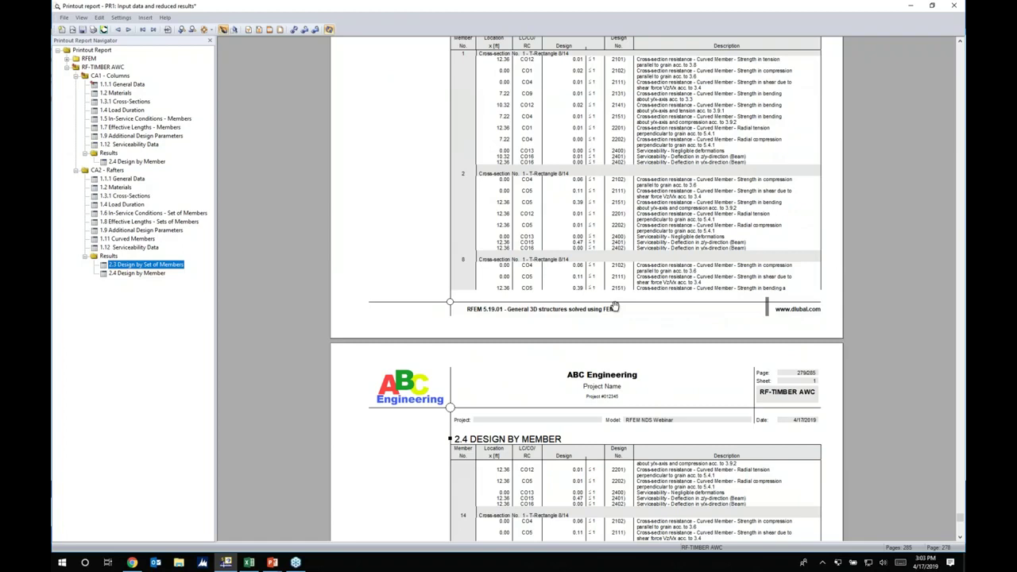
Switch to the running PowerPoint slide show with the More Information slide.
{"action": "key", "text": "super+Tab"}
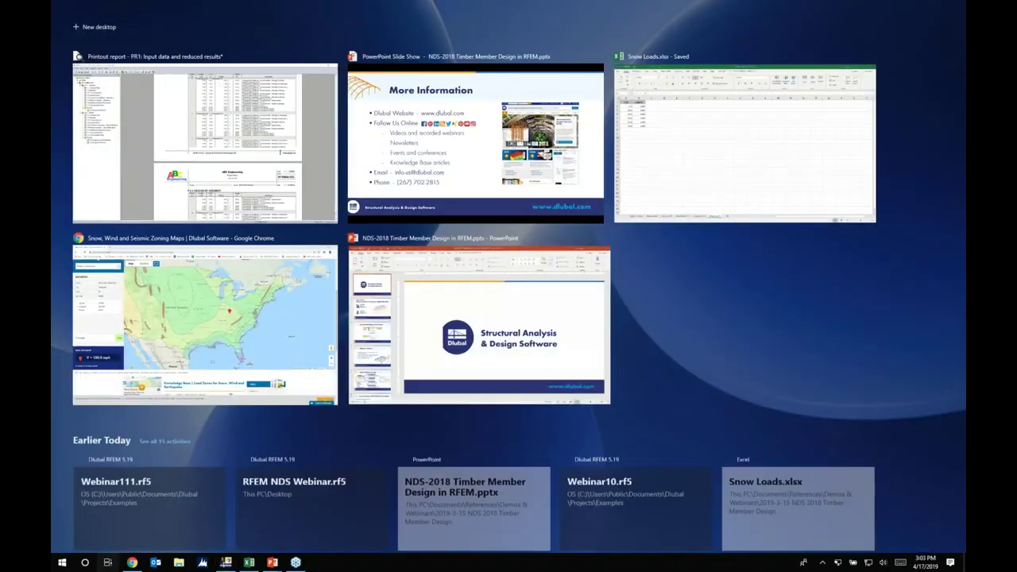
{"action": "left_click", "coordinate": [503, 189]}
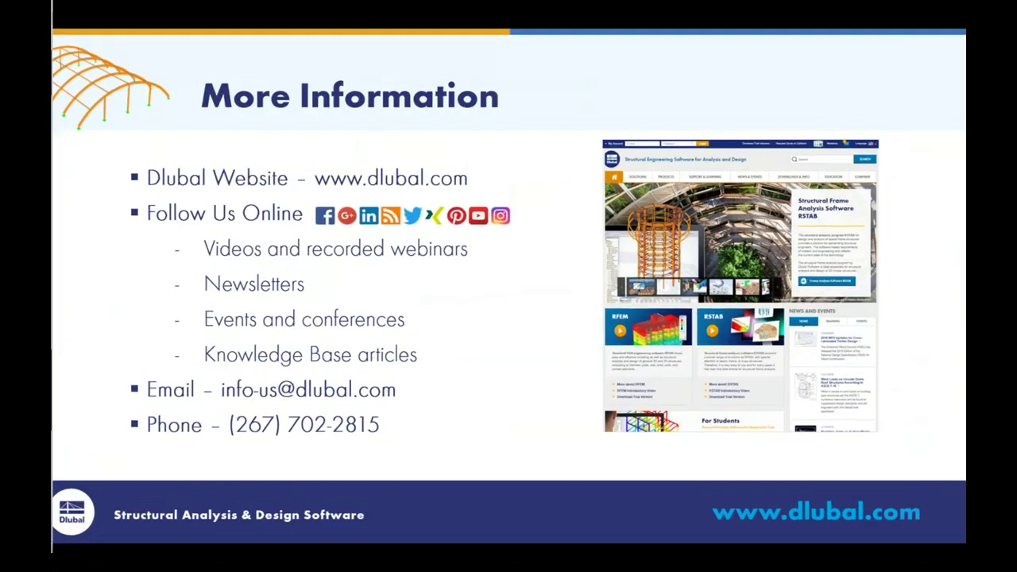